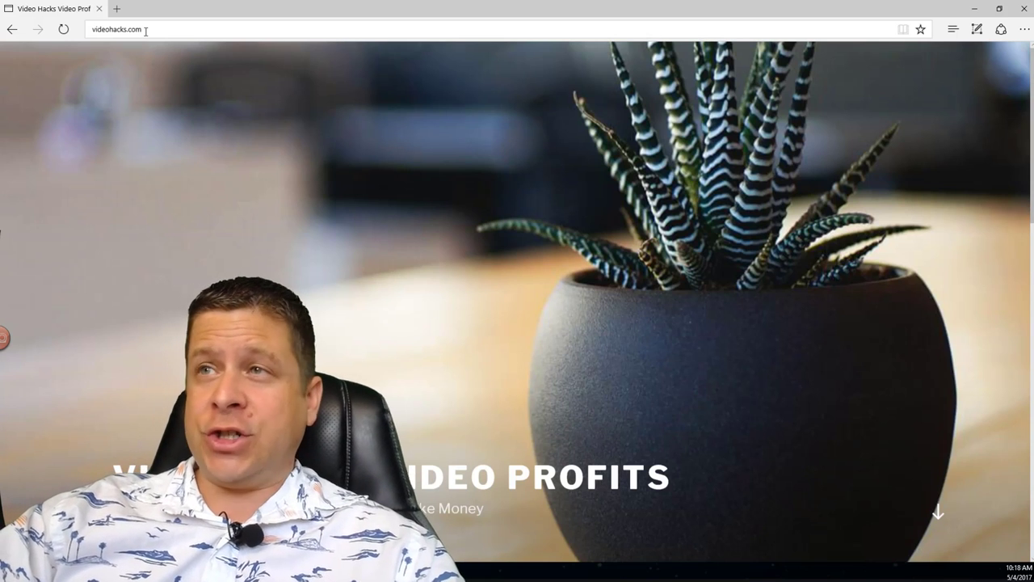
Go to the site's /wp-admin login address.
left_click(146, 29)
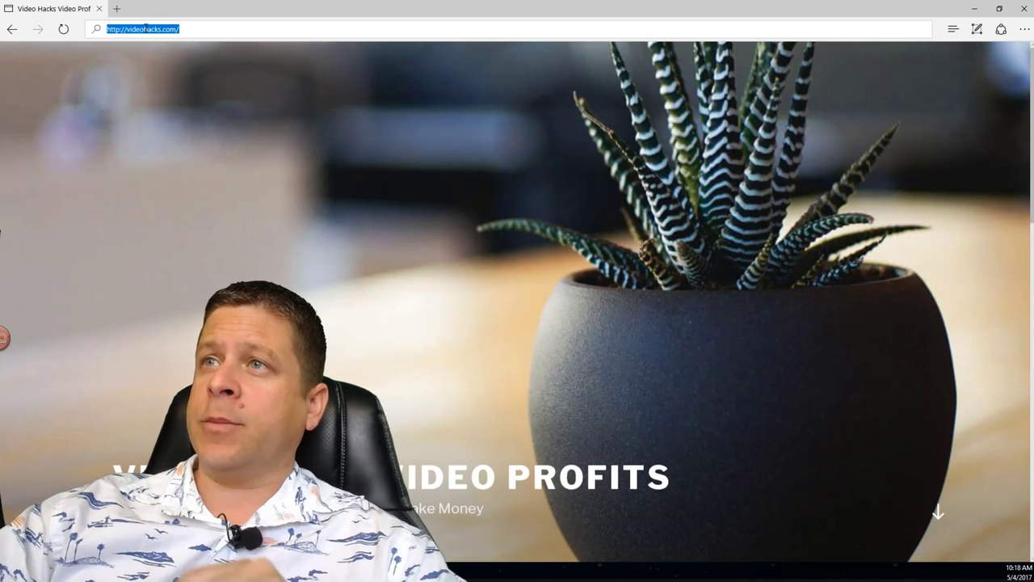
left_click(192, 29)
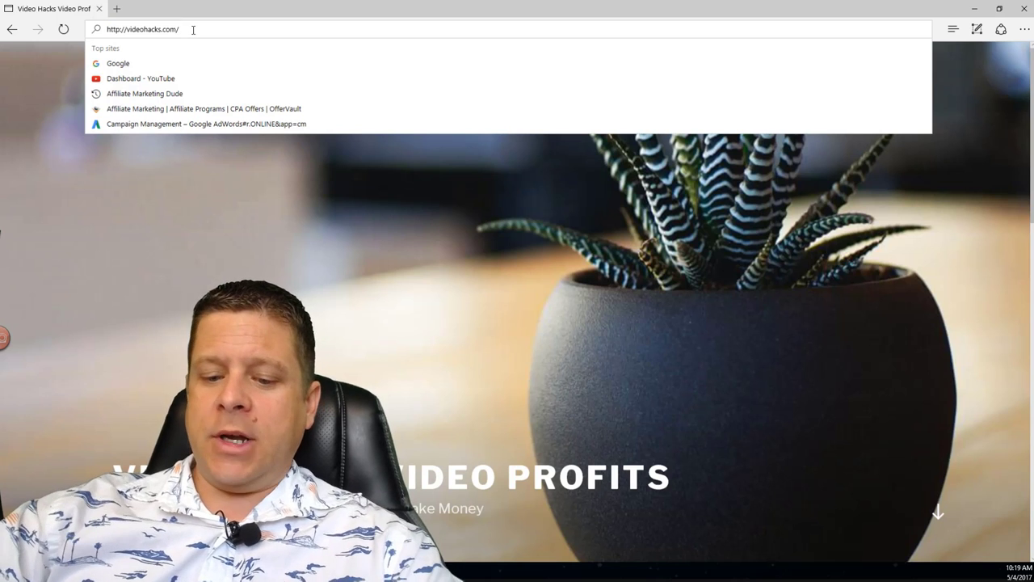
type("wp-a")
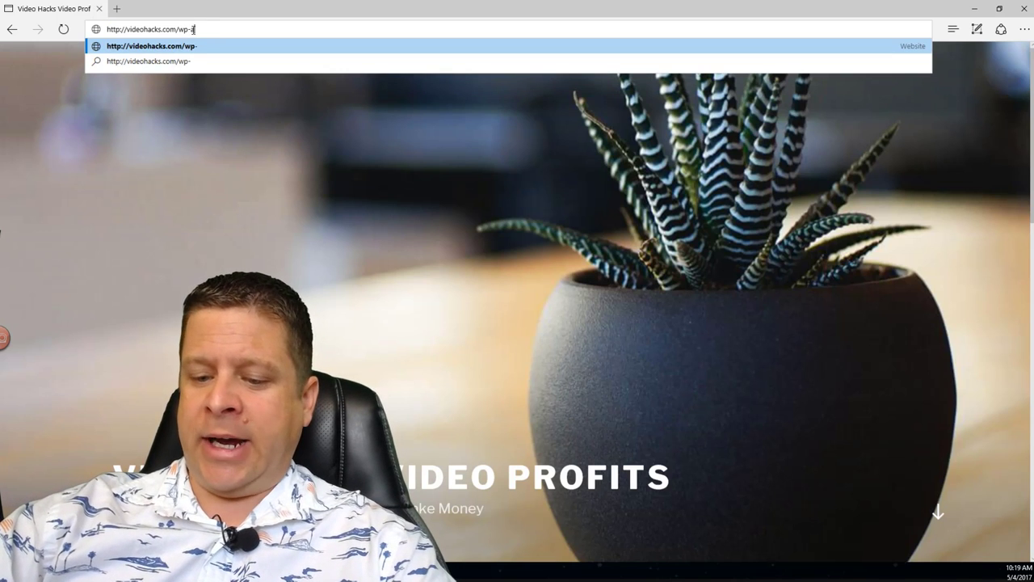
type("dmin")
key("Return")
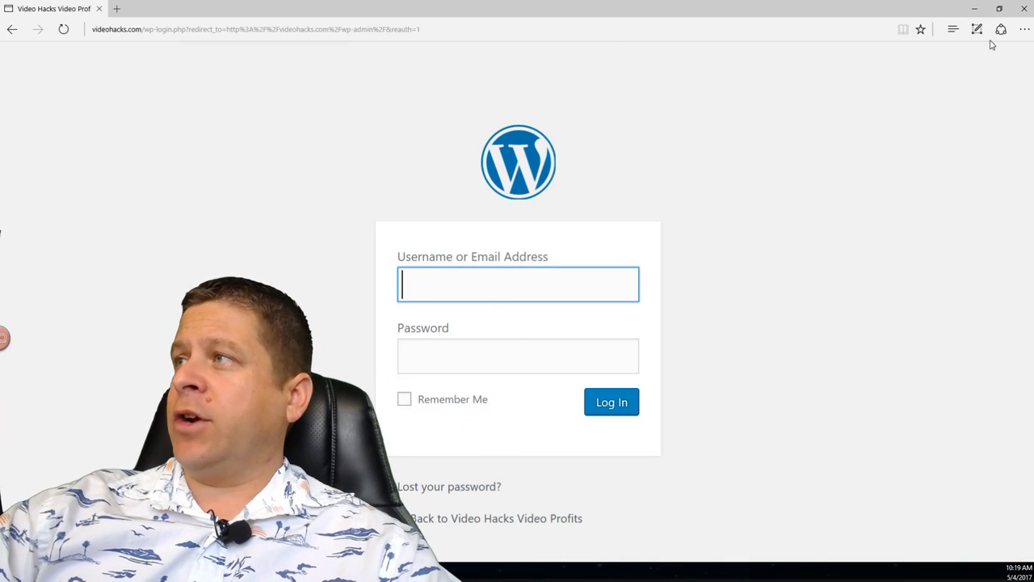
Set the browser page zoom to 125%.
left_click(1023, 29)
left_click(976, 111)
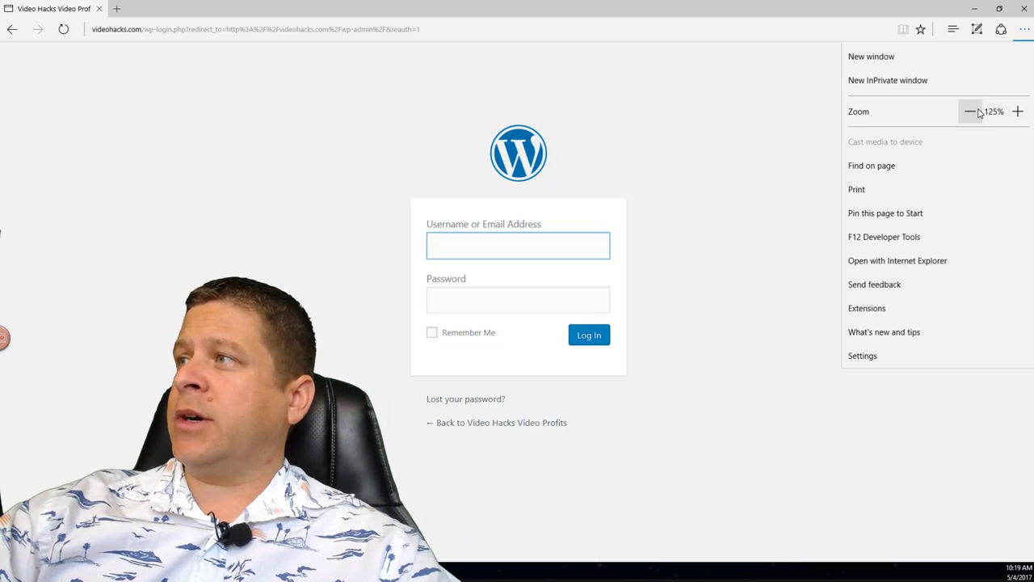
left_click(591, 249)
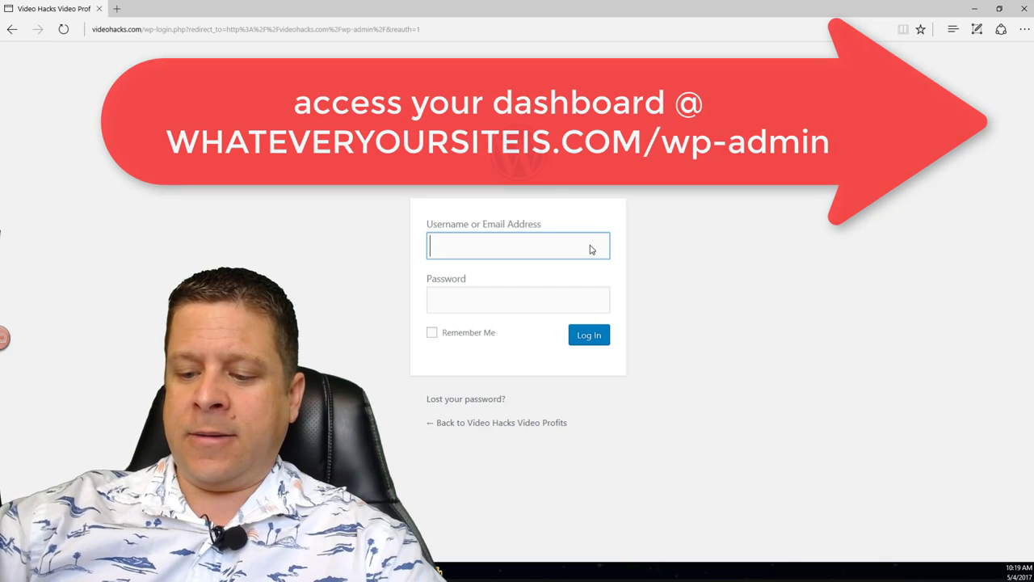
Log in with the admin username and password, letting the browser save the password.
type("magicmarcus")
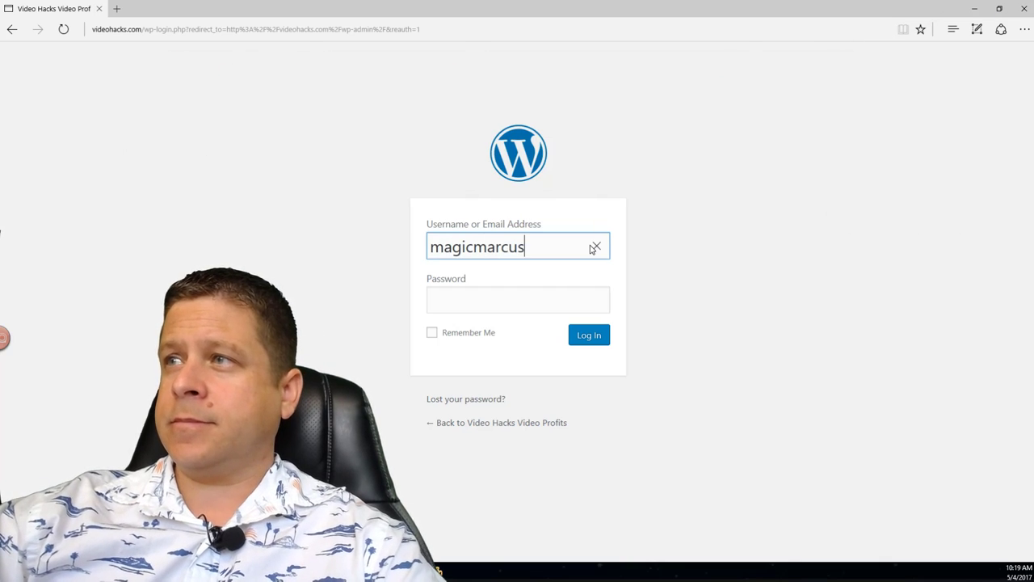
key("Tab")
type("••••••••")
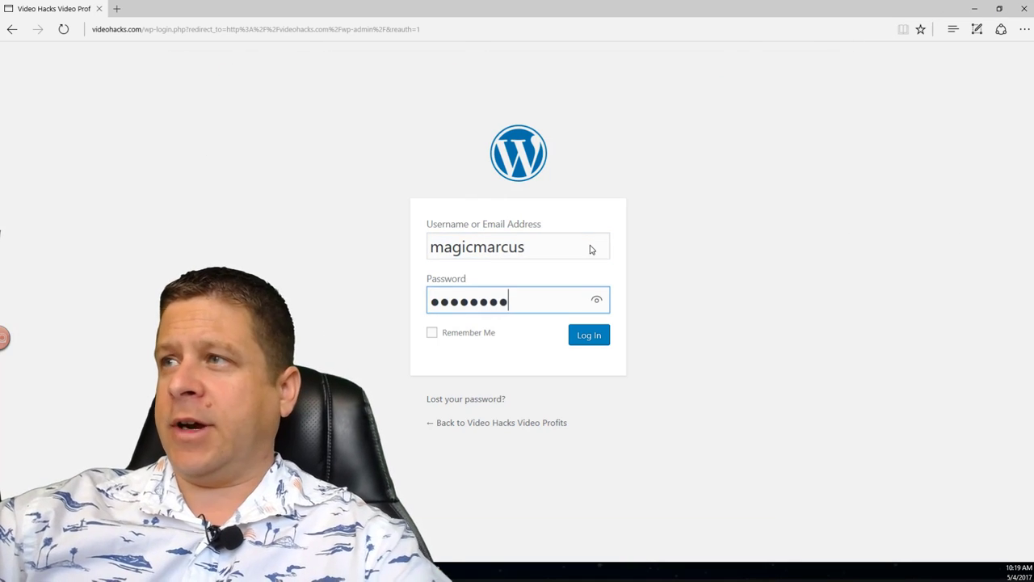
key("Return")
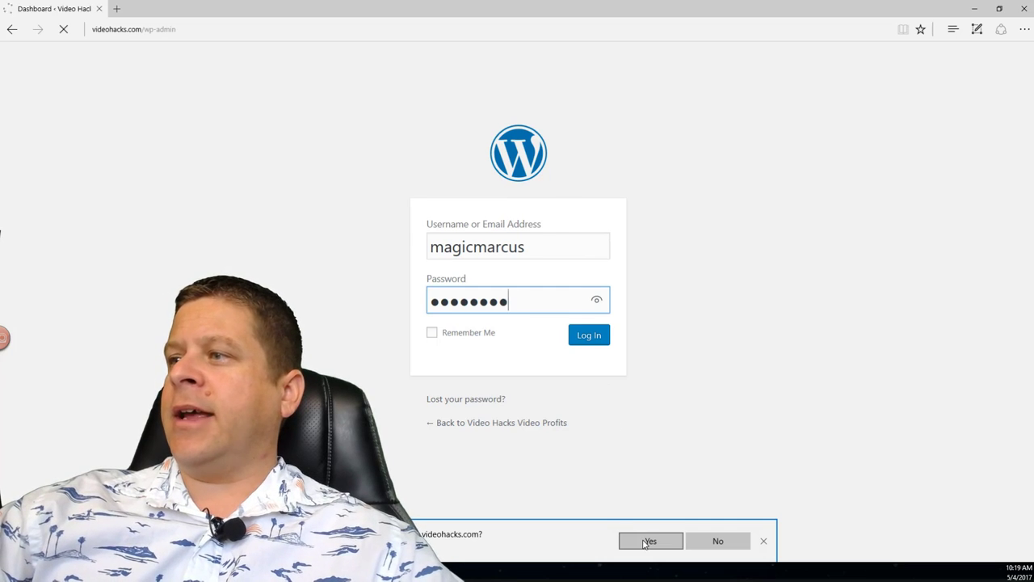
left_click(644, 539)
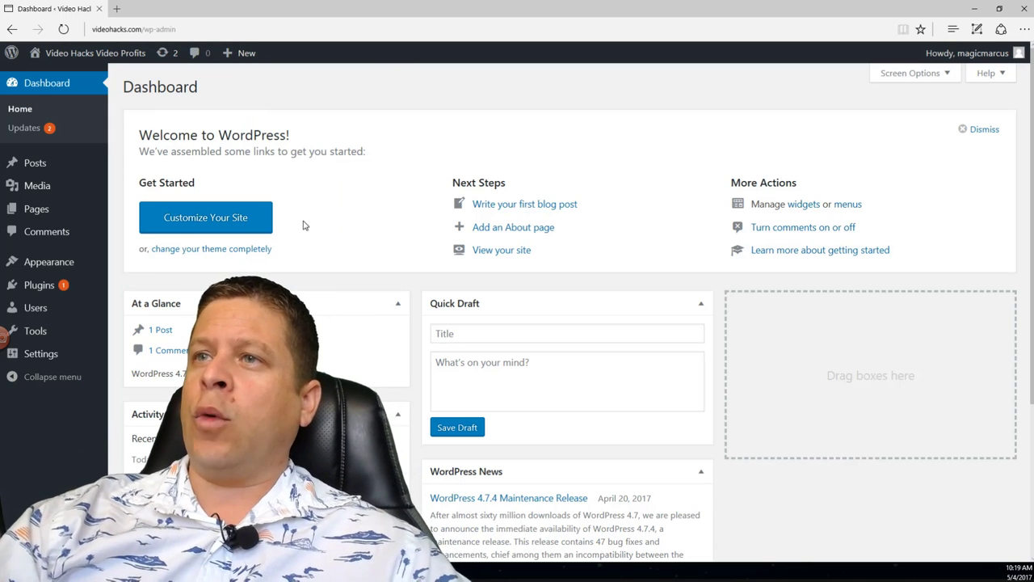
In General Settings, tick 'Anyone can register' and save, leaving title and addresses unchanged.
left_click(42, 357)
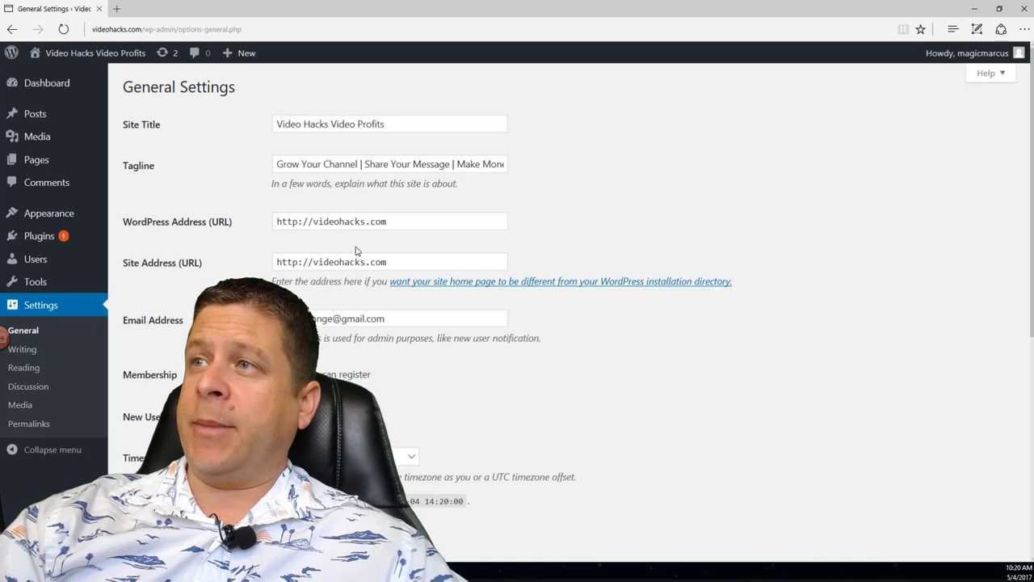
left_click_drag(393, 132, 521, 146)
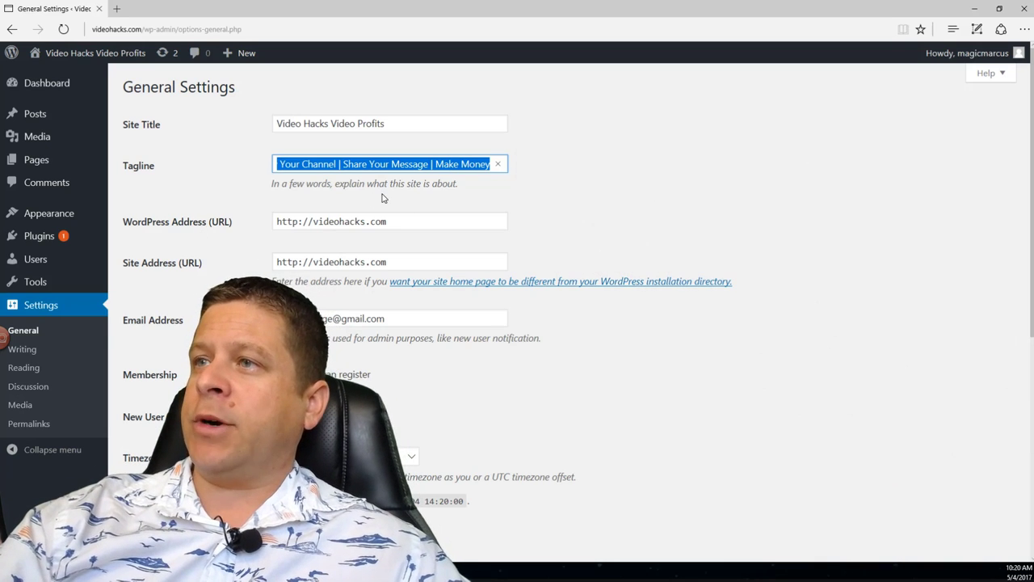
key("Tab")
key("Tab")
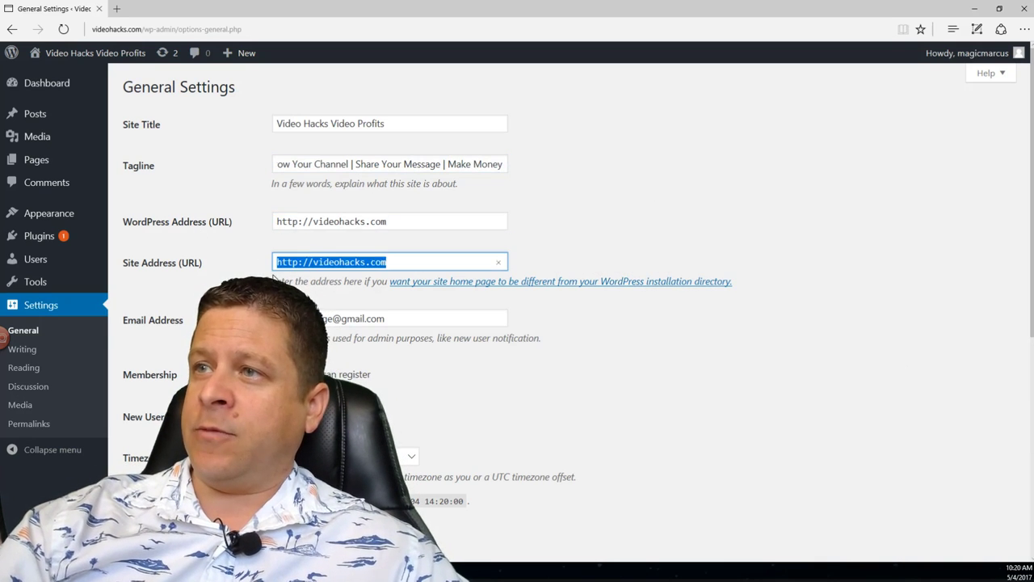
scroll(377, 304, "down", 2)
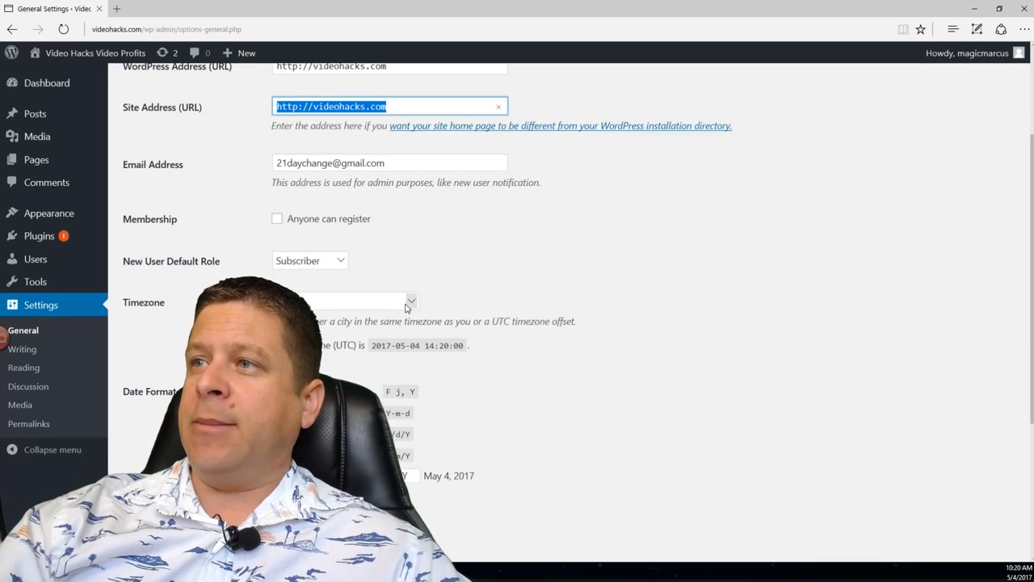
left_click(277, 220)
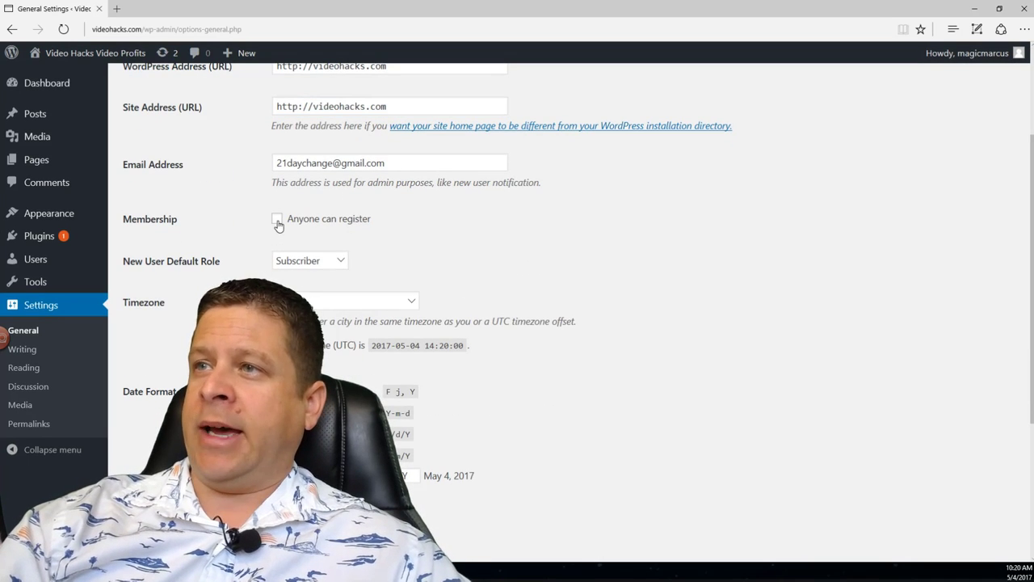
scroll(398, 239, "down", 1)
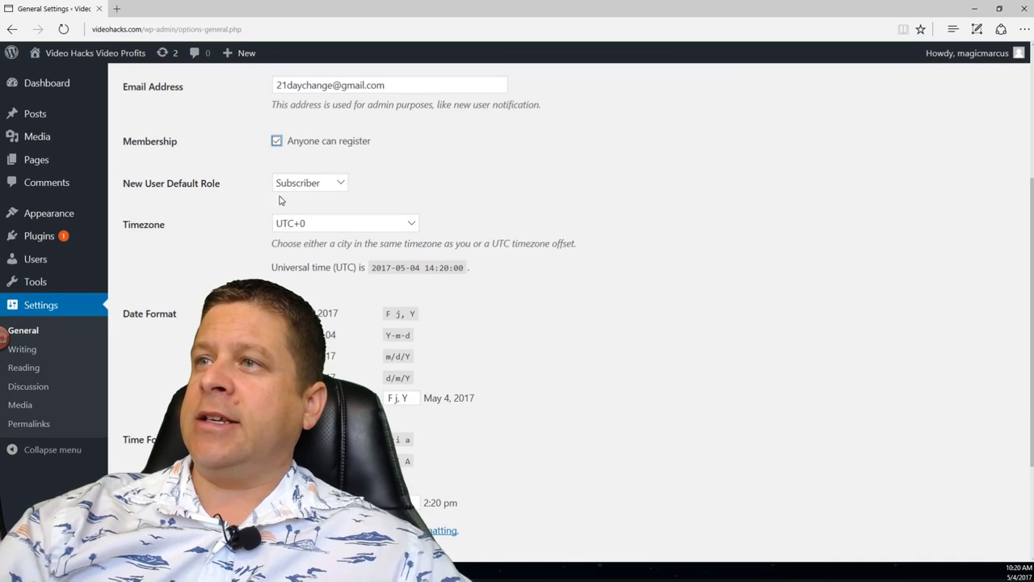
scroll(386, 203, "down", 1)
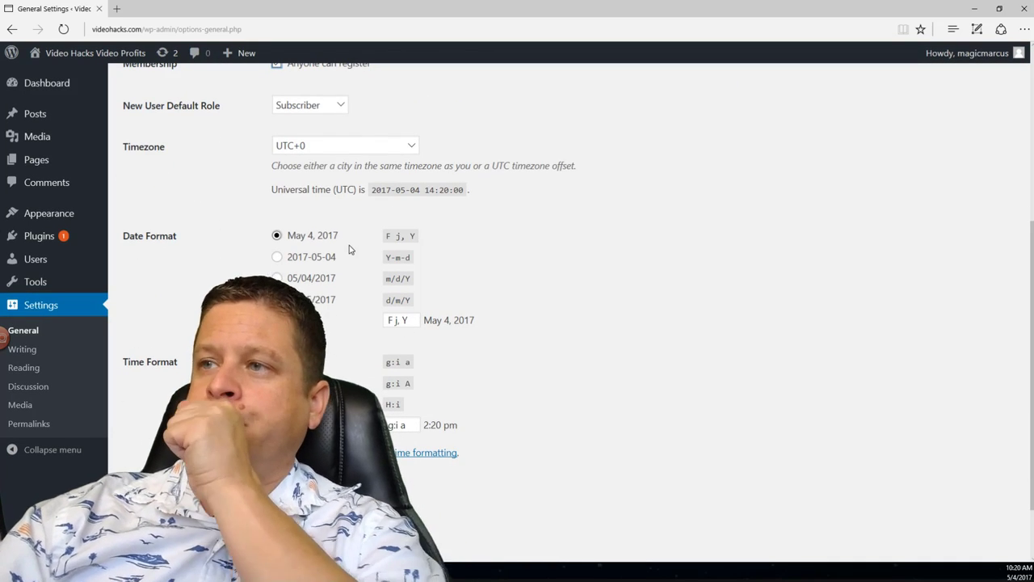
scroll(340, 274, "down", 1)
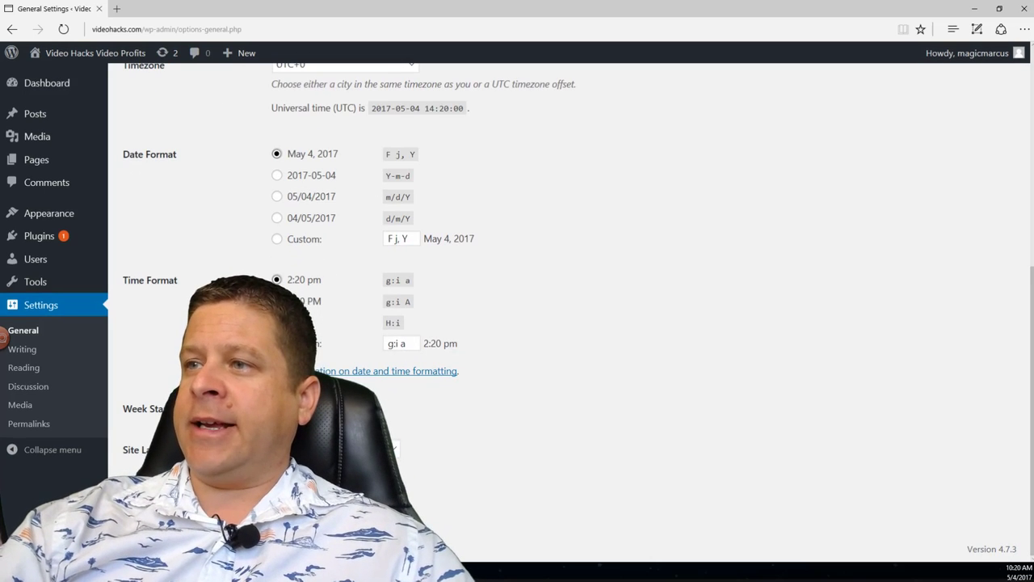
left_click(4, 337)
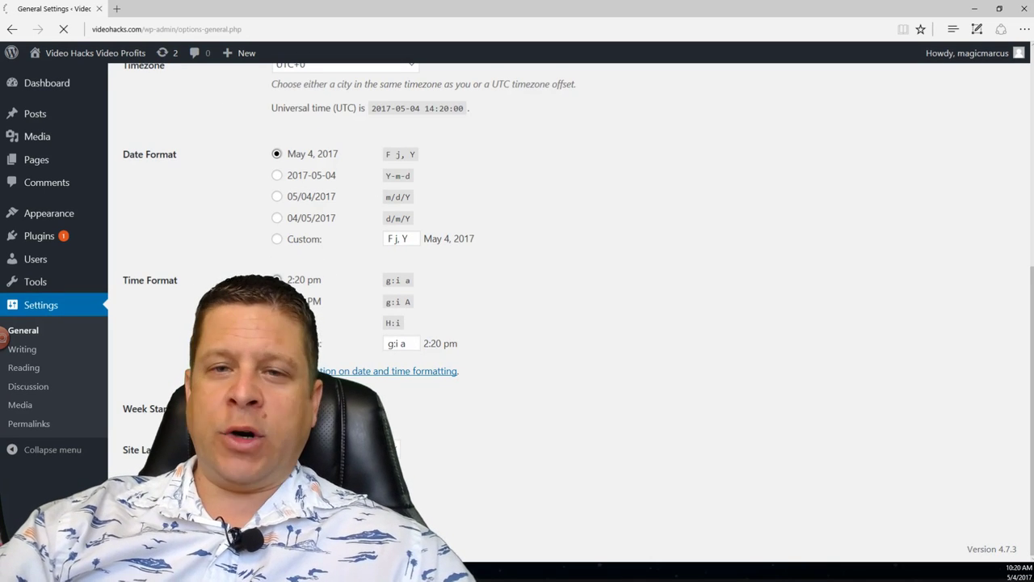
Keep Standard as the default post format in Writing Settings.
left_click(29, 349)
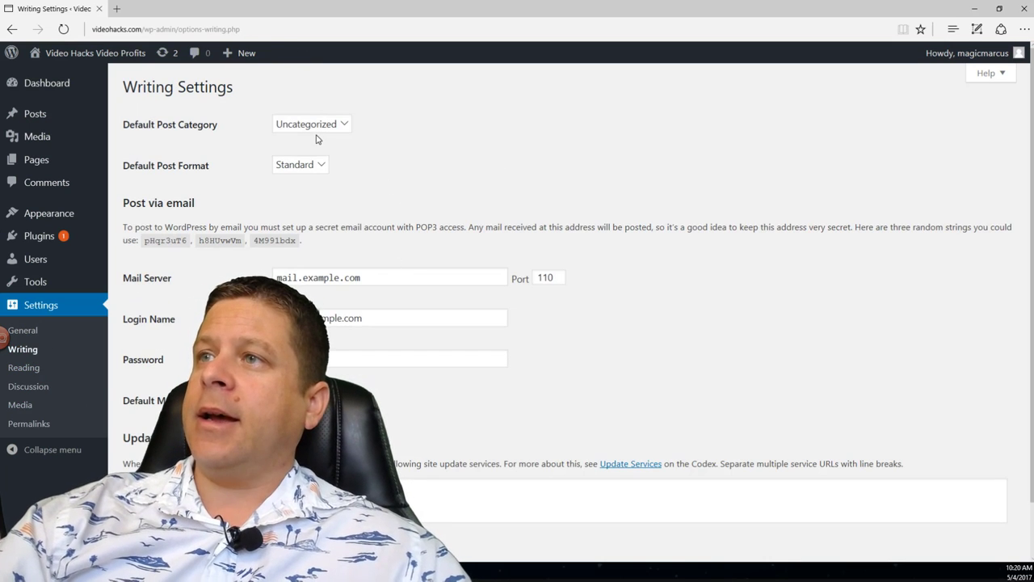
left_click(314, 164)
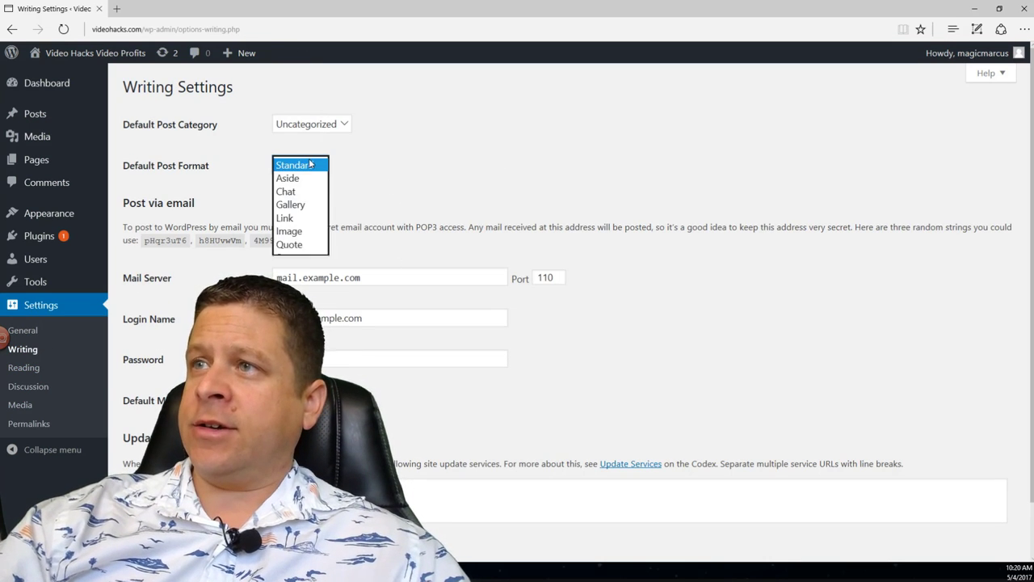
left_click(383, 137)
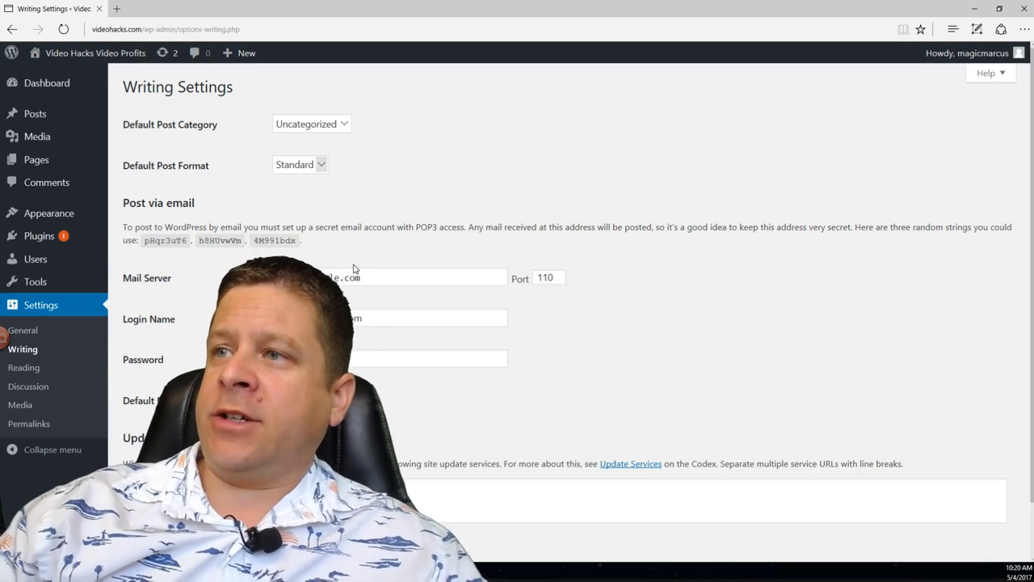
scroll(565, 323, "down", 1)
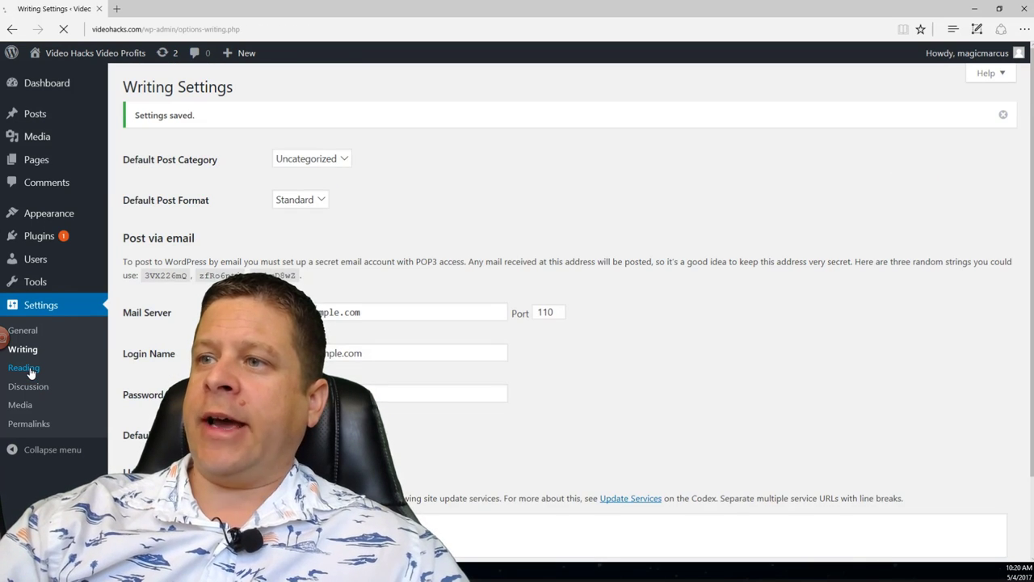
Make the front page display a static page, choosing Sample Page from the Front page list.
left_click(24, 368)
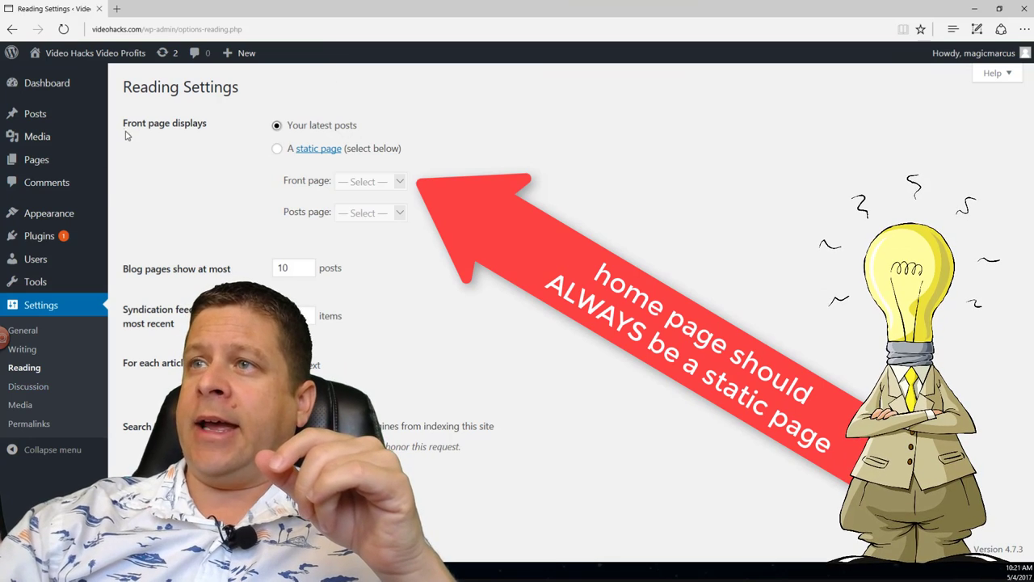
left_click_drag(123, 122, 208, 125)
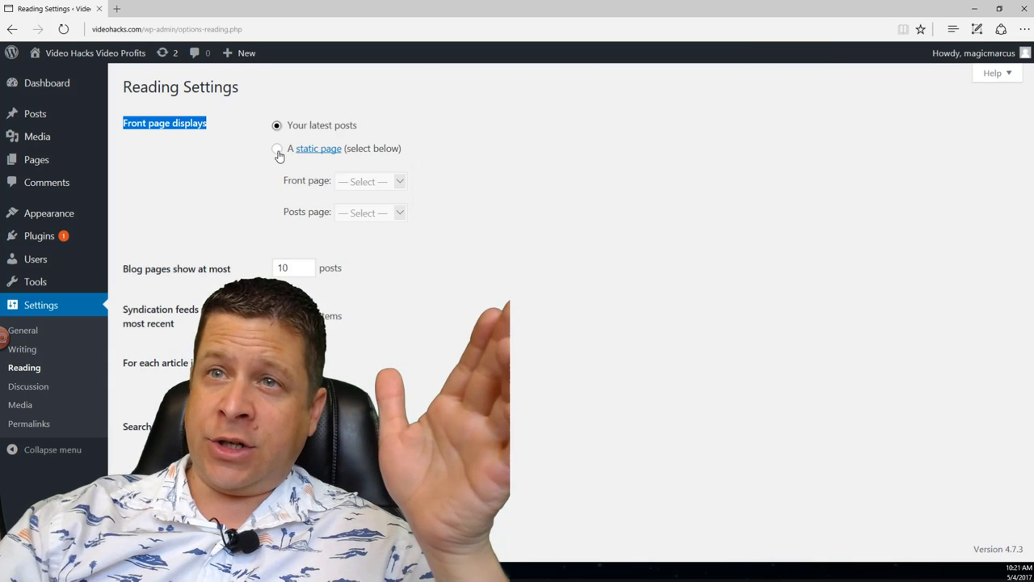
left_click(277, 148)
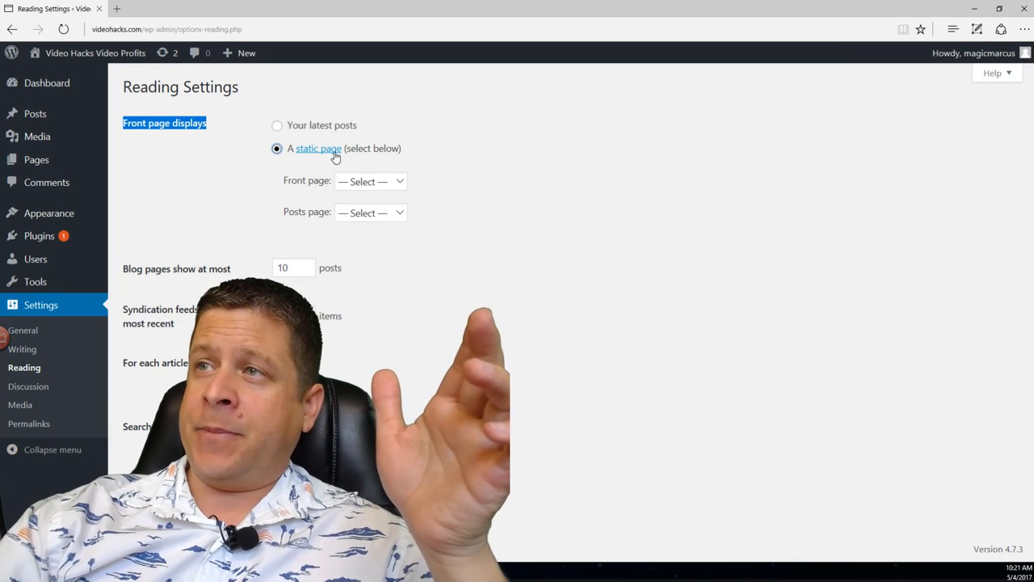
left_click(354, 185)
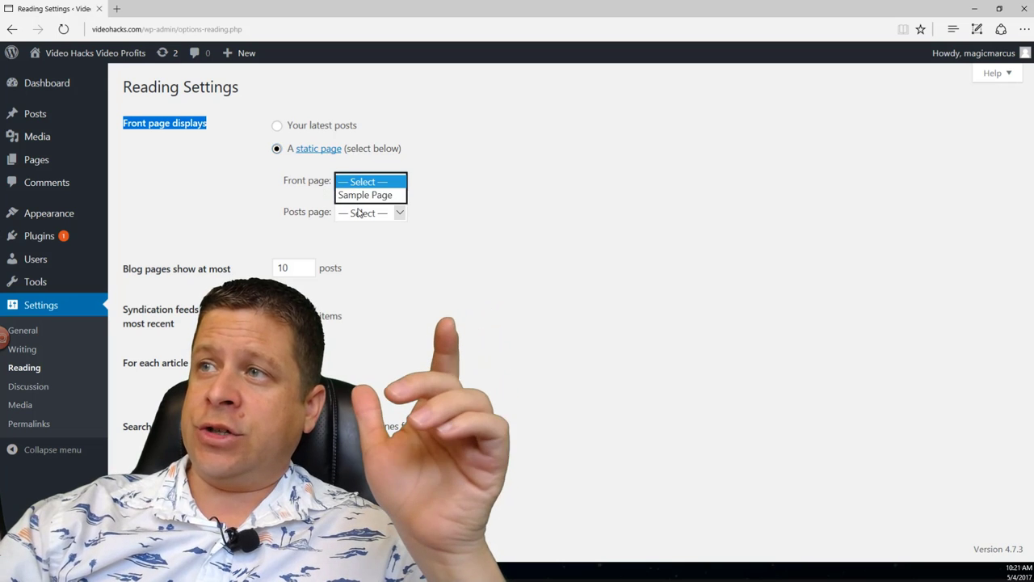
left_click(363, 199)
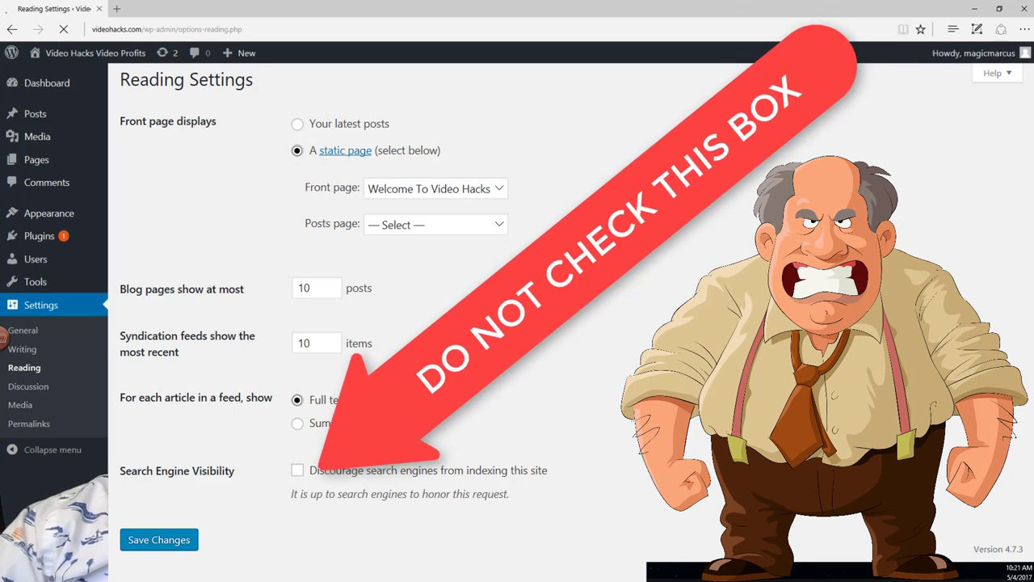
Switch the permalink structure to Post name (/%postname%/).
left_click(50, 396)
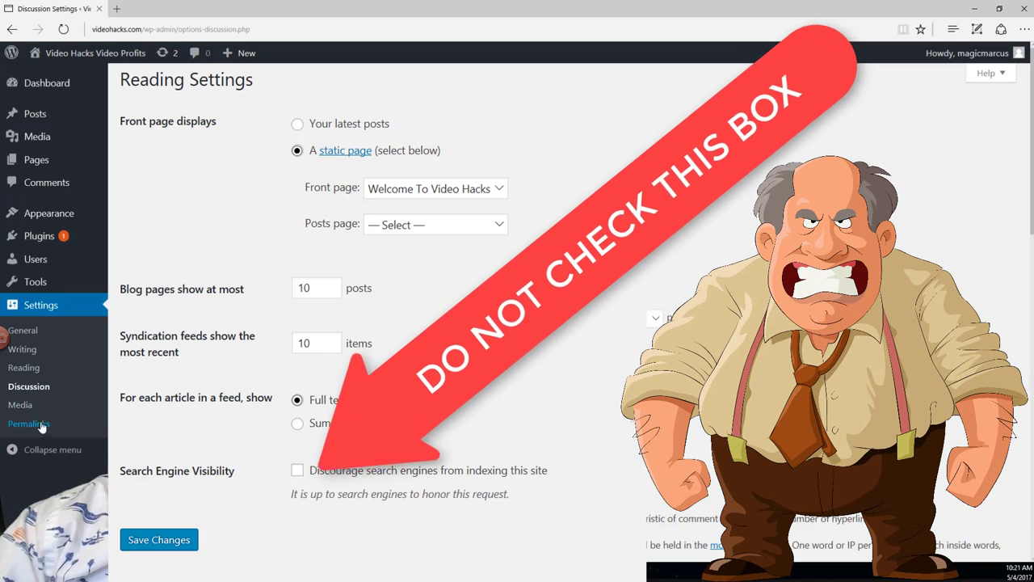
left_click(18, 404)
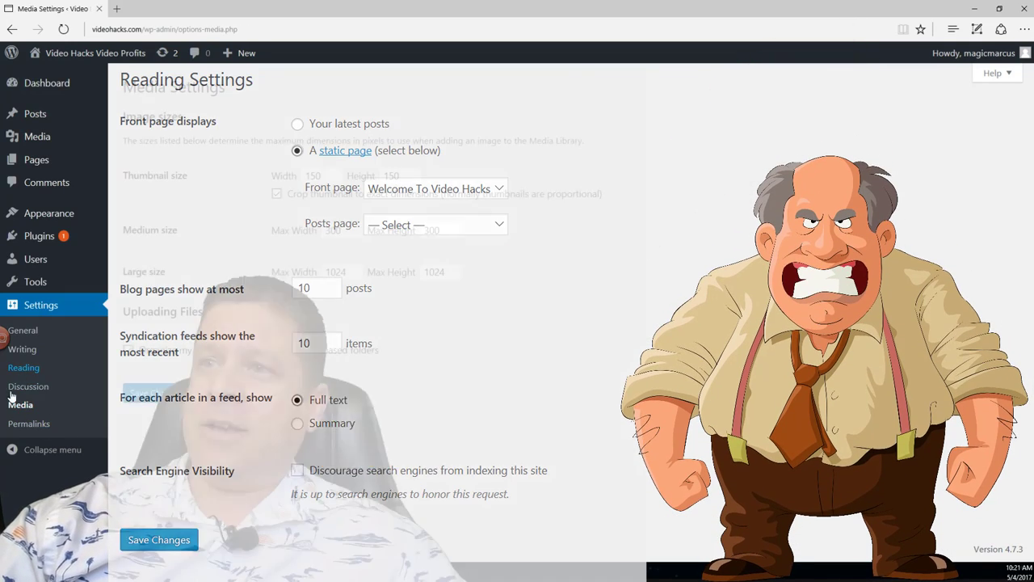
left_click(25, 423)
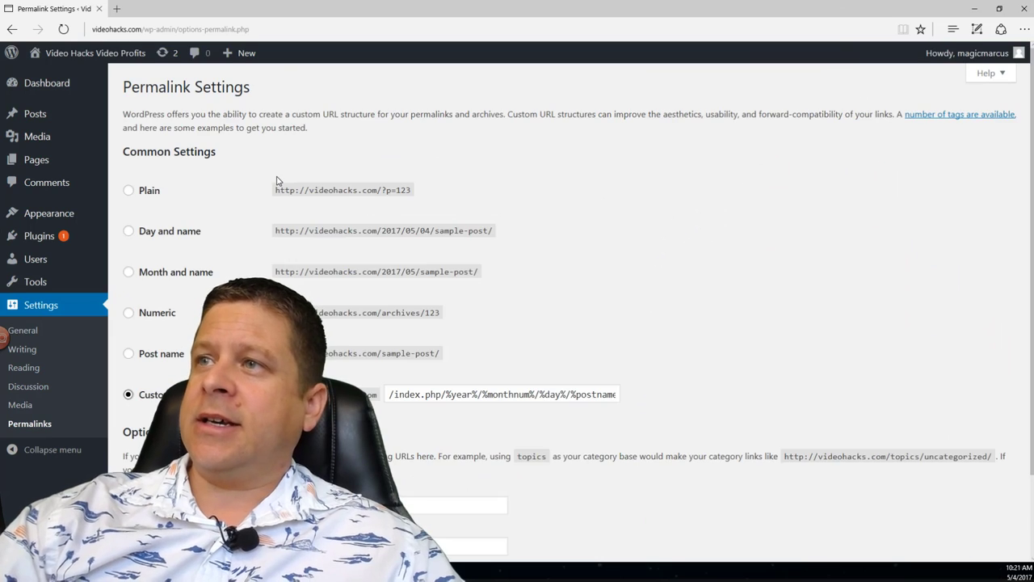
scroll(193, 278, "down", 1)
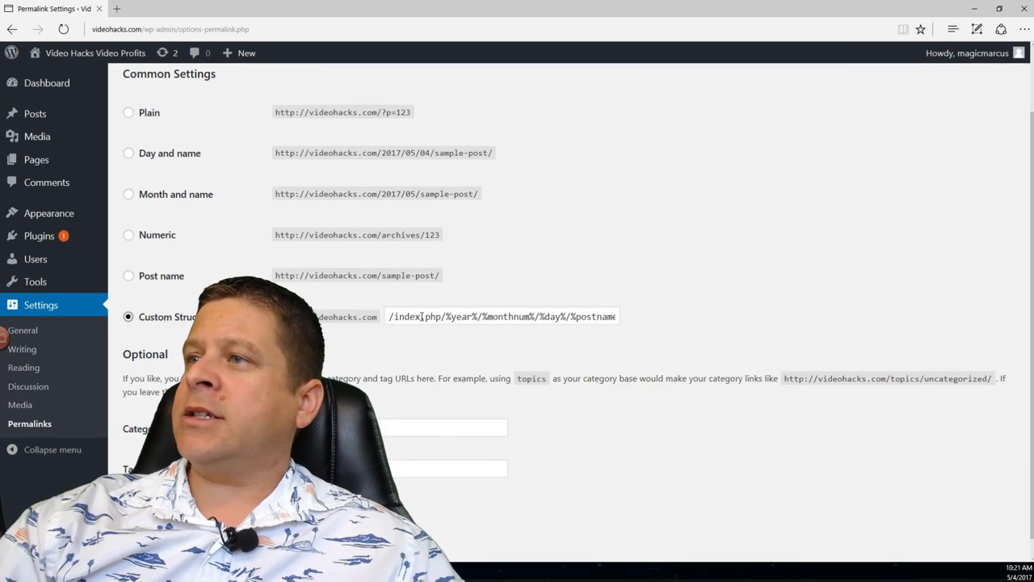
left_click(128, 278)
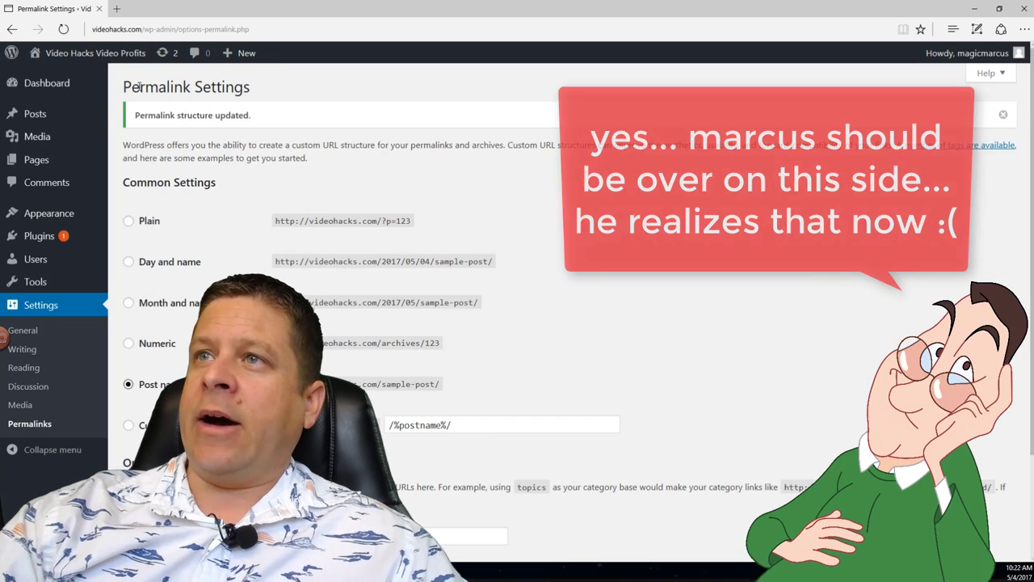
View the live home page in a new tab, then return to Permalink Settings.
right_click(103, 64)
left_click(136, 69)
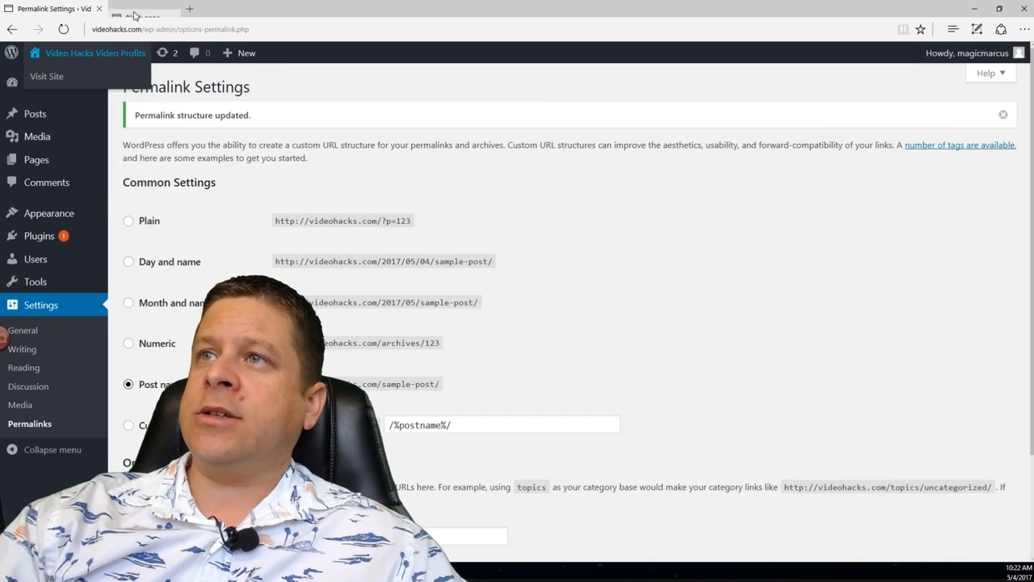
left_click(126, 13)
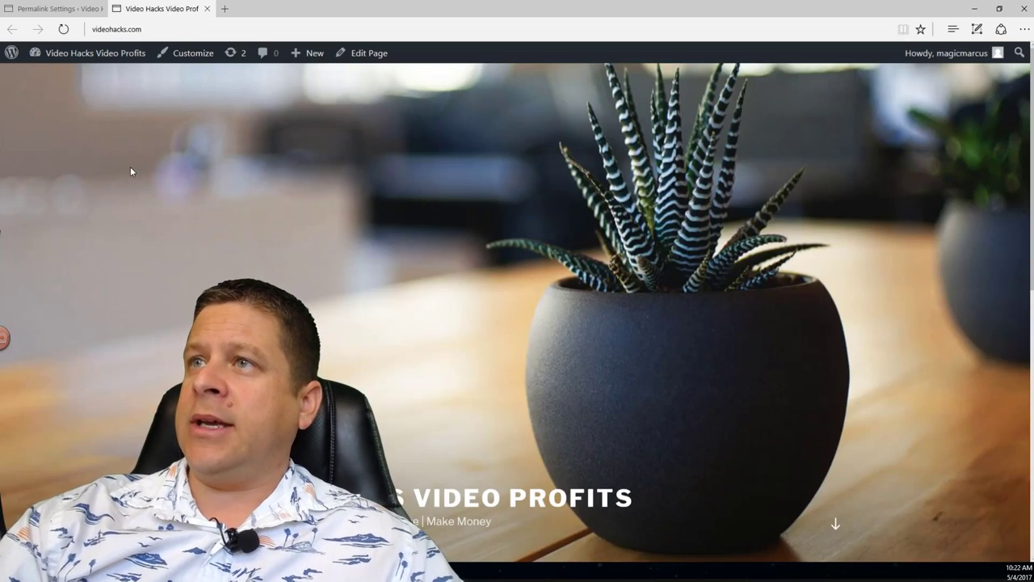
scroll(172, 164, "down", 4)
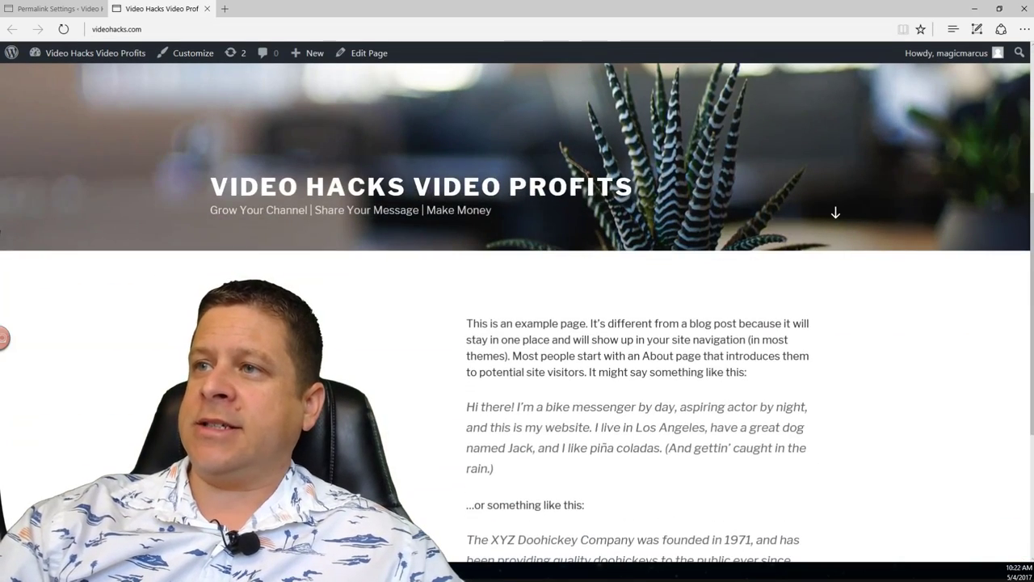
scroll(172, 163, "up", 4)
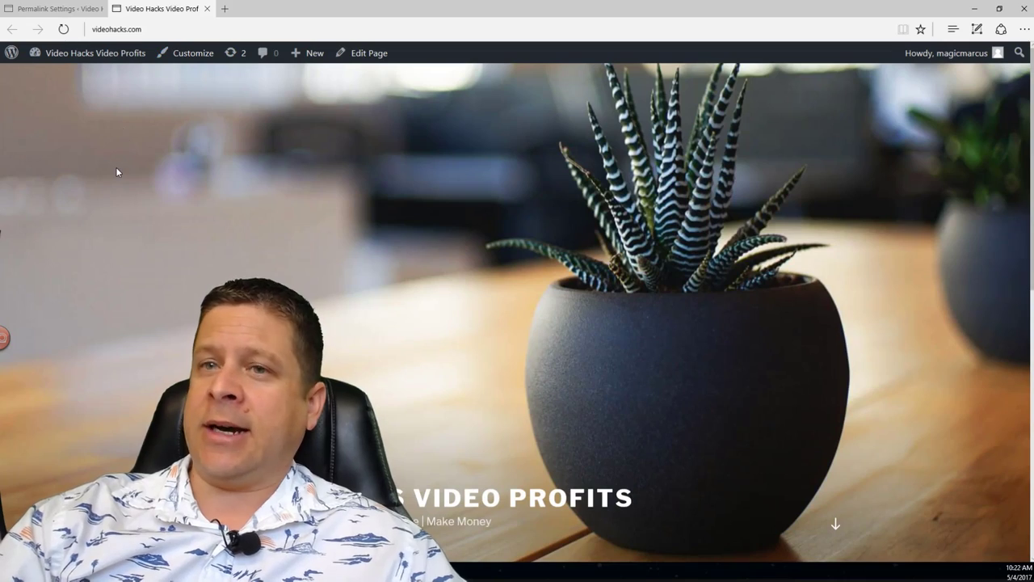
scroll(163, 258, "down", 4)
scroll(163, 263, "up", 4)
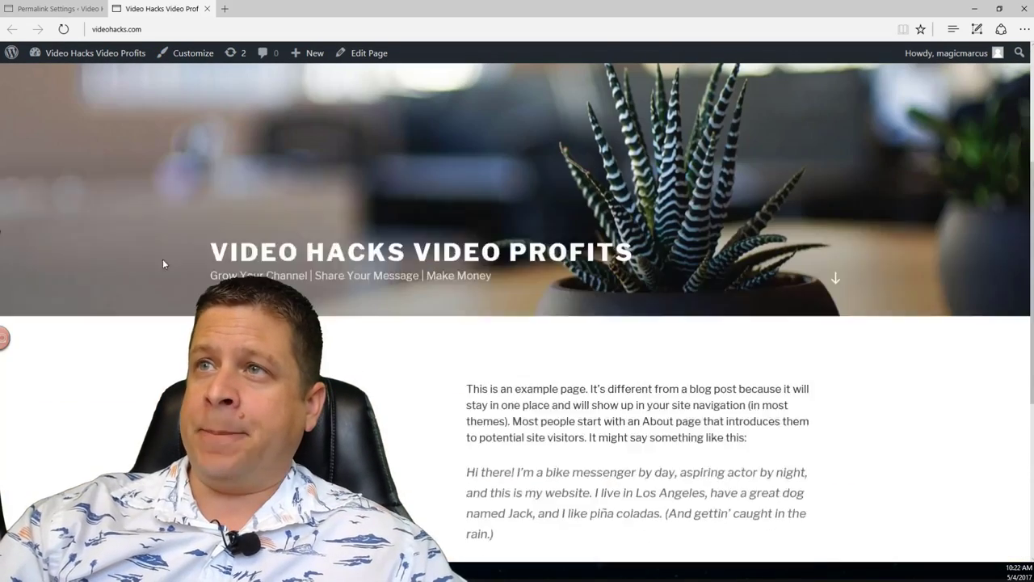
left_click(53, 4)
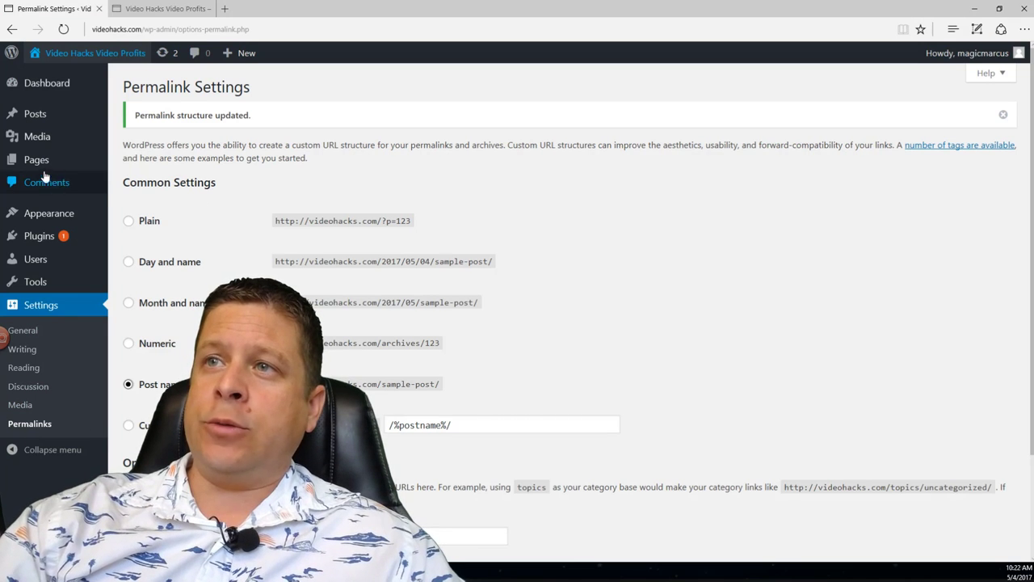
Open Sample Page for editing from the All Pages list.
mouse_move(35, 169)
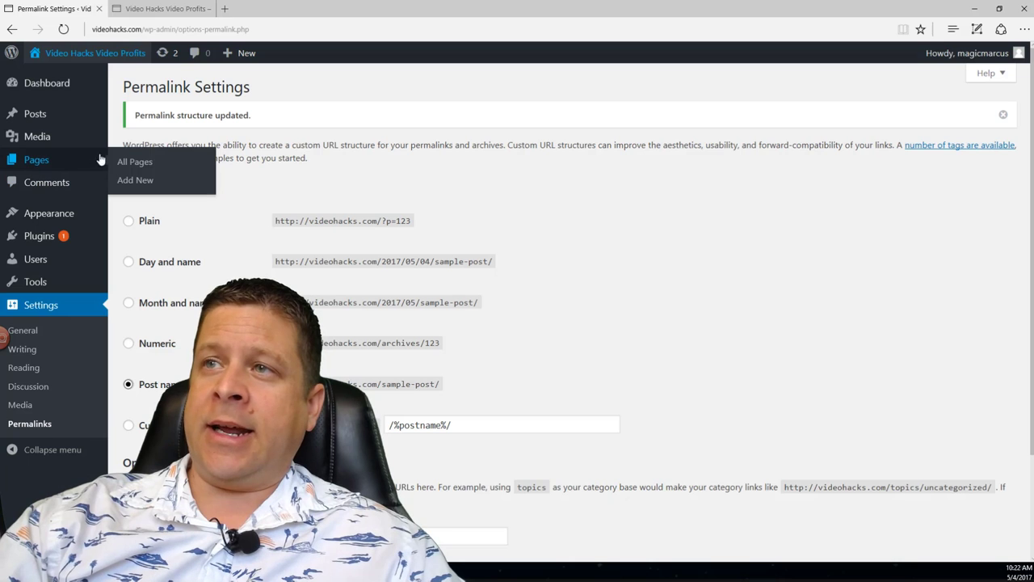
left_click(129, 161)
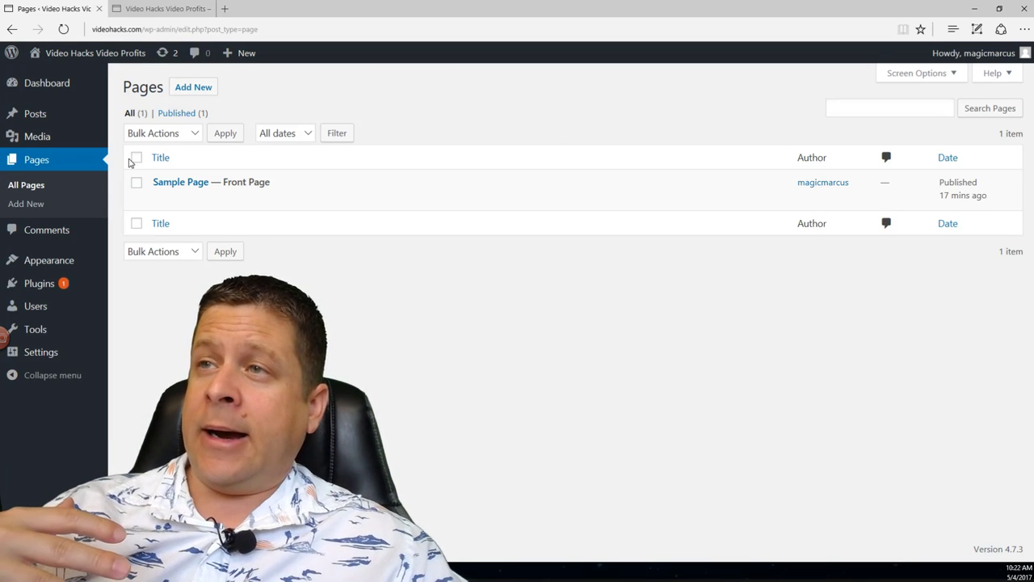
mouse_move(178, 194)
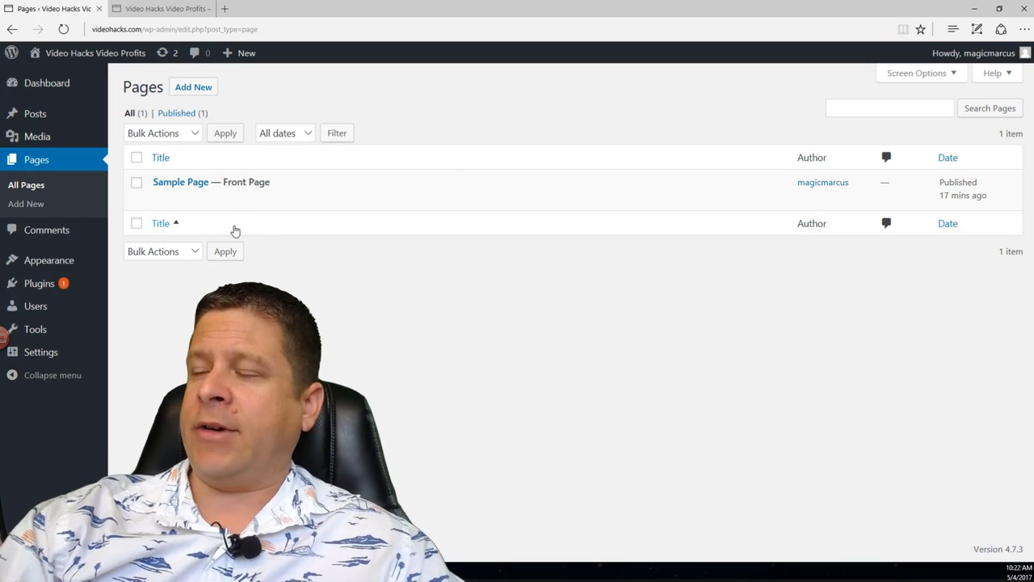
left_click(160, 199)
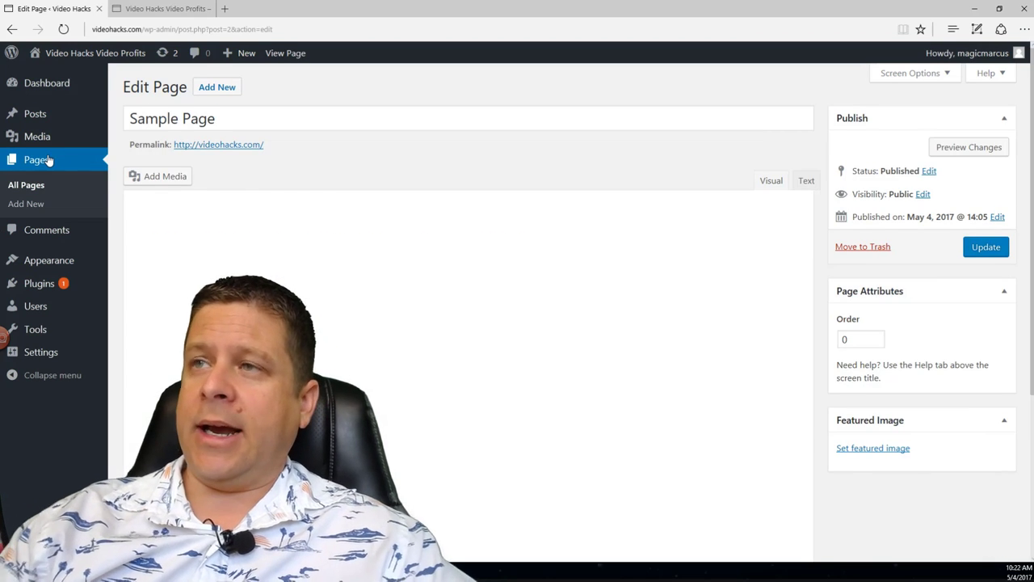
Retype the page title as 'Welcome To Video Hacks'.
type("welcome")
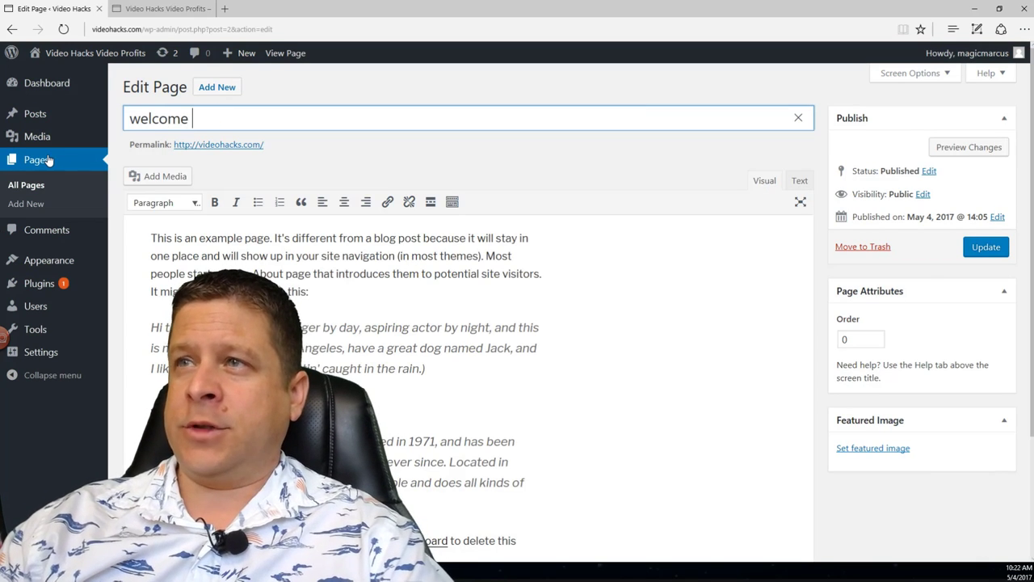
key("BackSpace")
key("BackSpace")
key("BackSpace")
key("BackSpace")
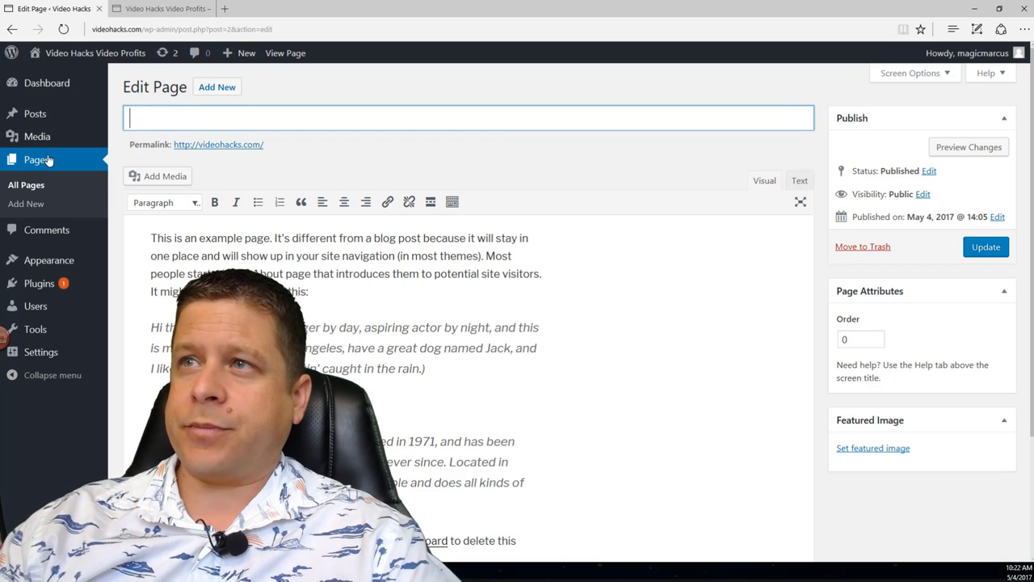
type("Welcome To")
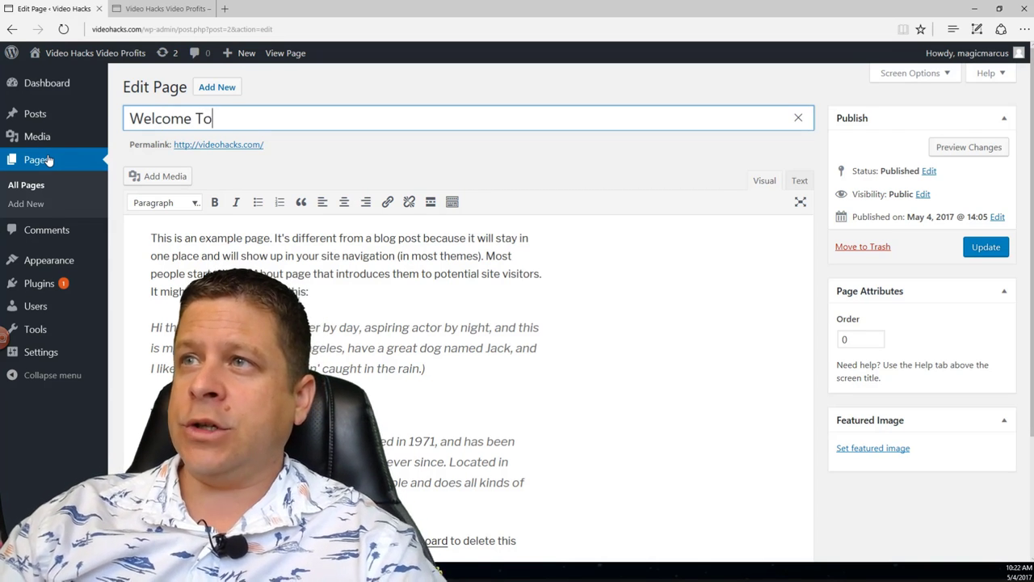
type("Video Hacks")
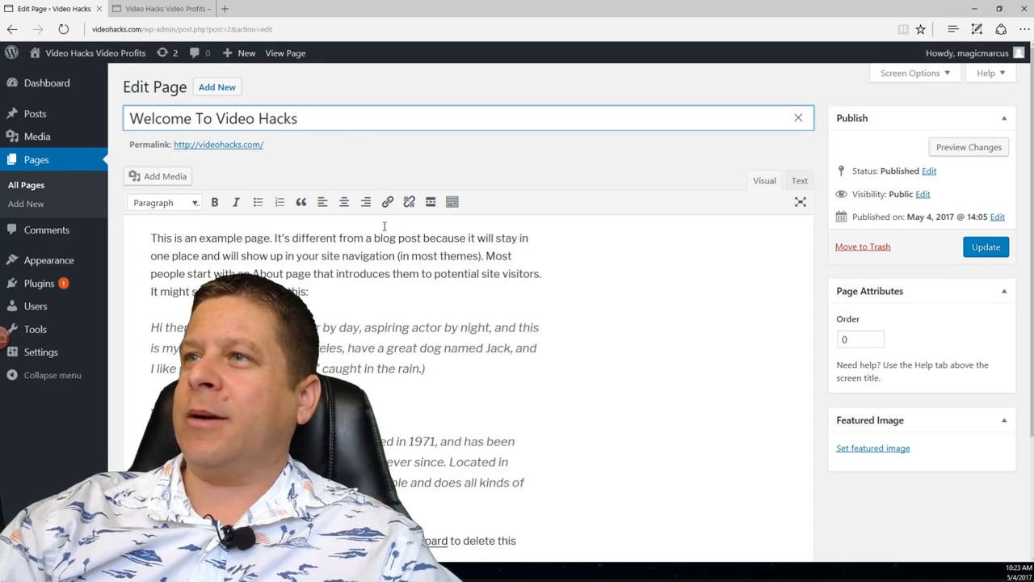
scroll(384, 226, "down", 3)
scroll(383, 226, "up", 3)
left_click_drag(151, 237, 516, 541)
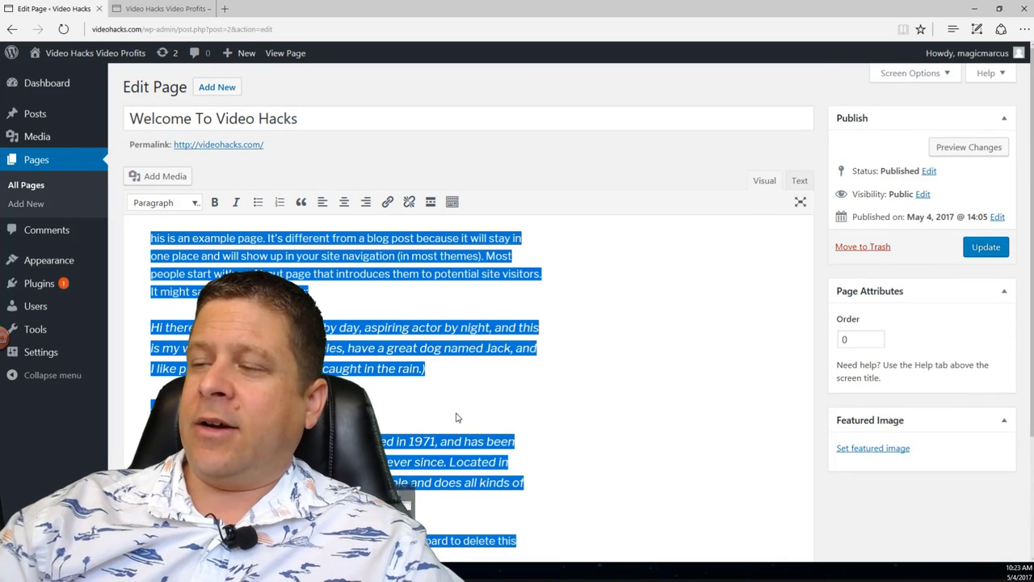
Select the sample body text and place the caret at the end of the content.
scroll(459, 403, "down", 1)
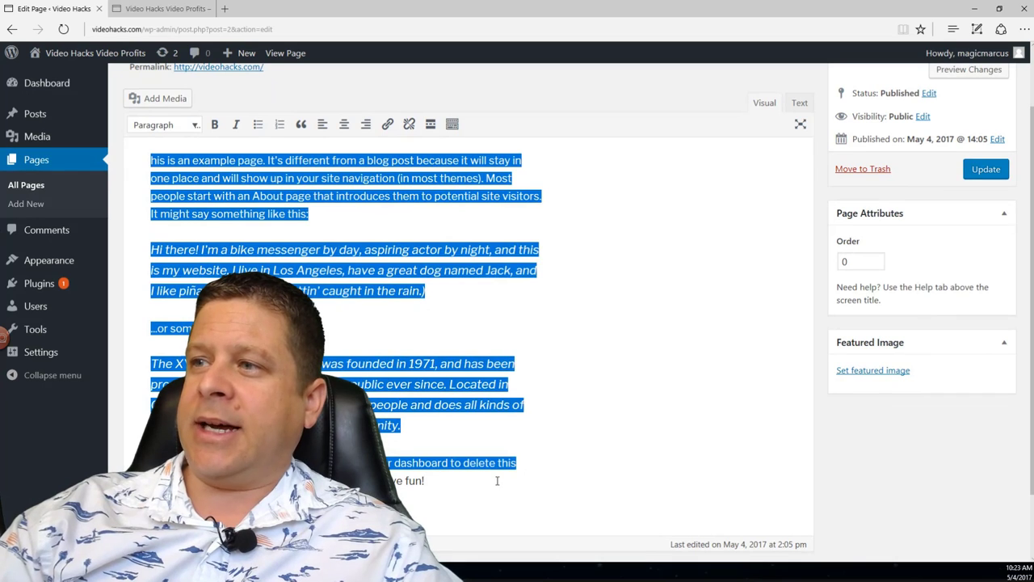
key("ctrl+shift+End")
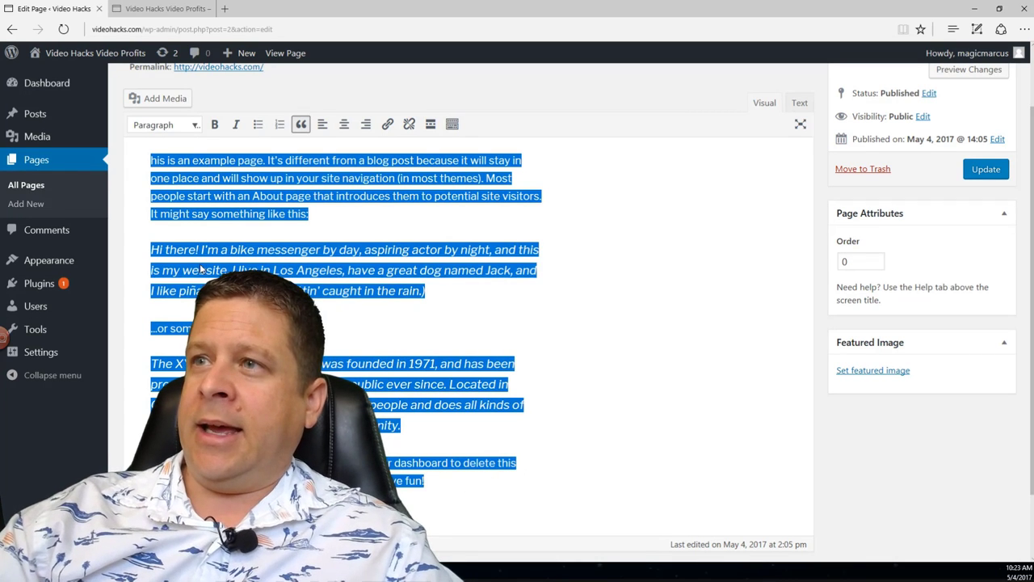
key("shift+Home")
key("BackSpace")
key("BackSpace")
key("BackSpace")
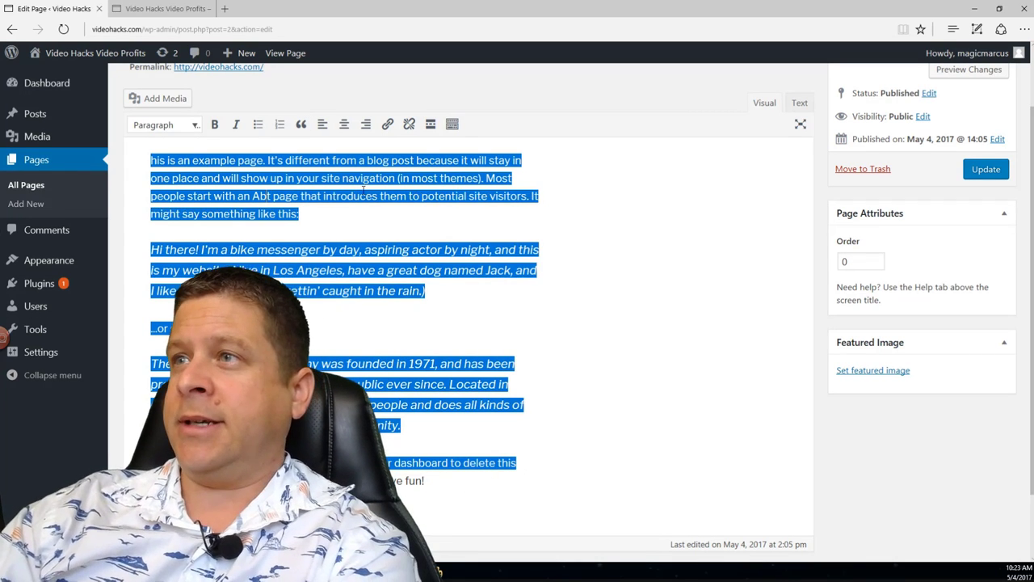
key("BackSpace")
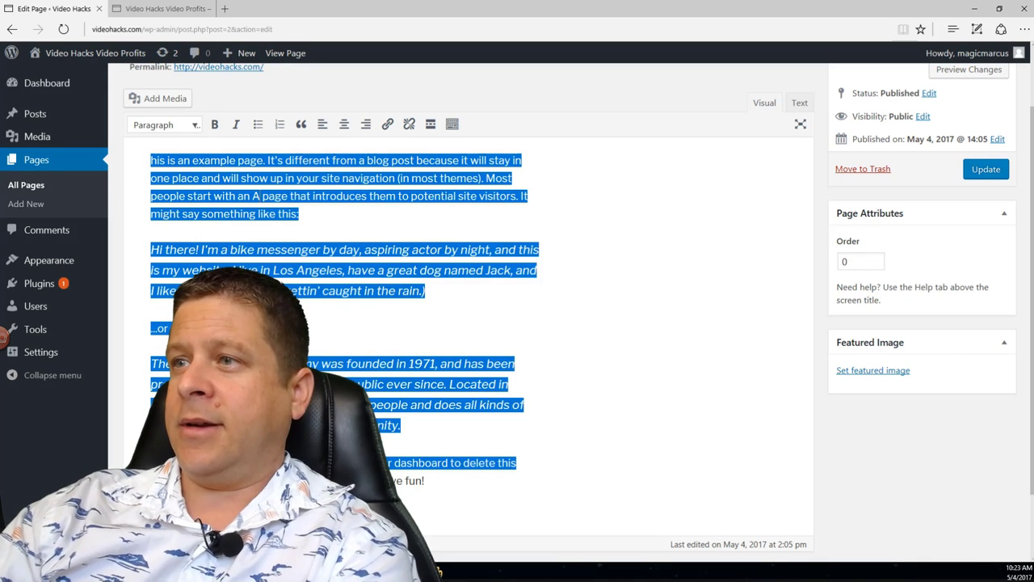
key("shift+End")
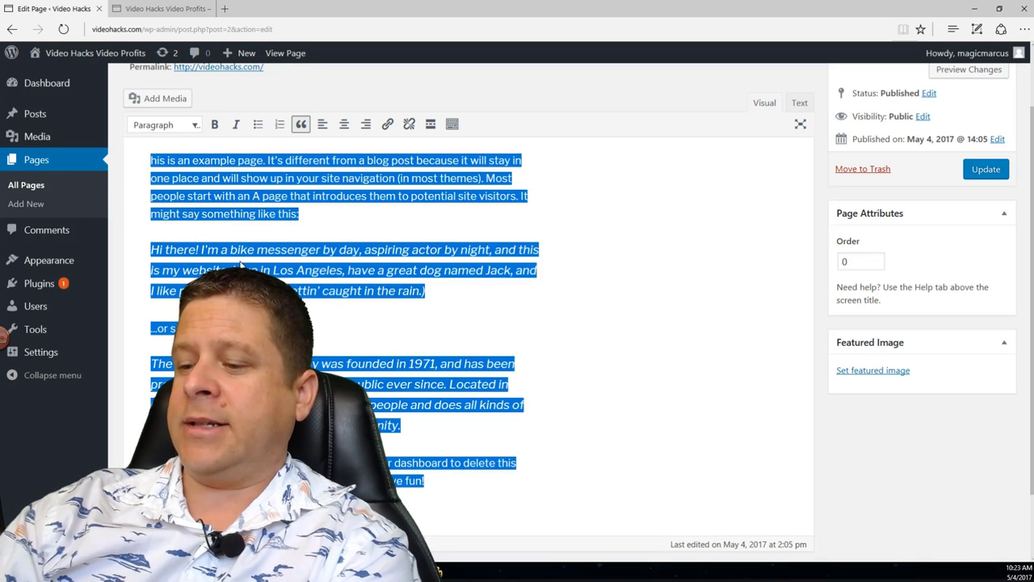
left_click(551, 234)
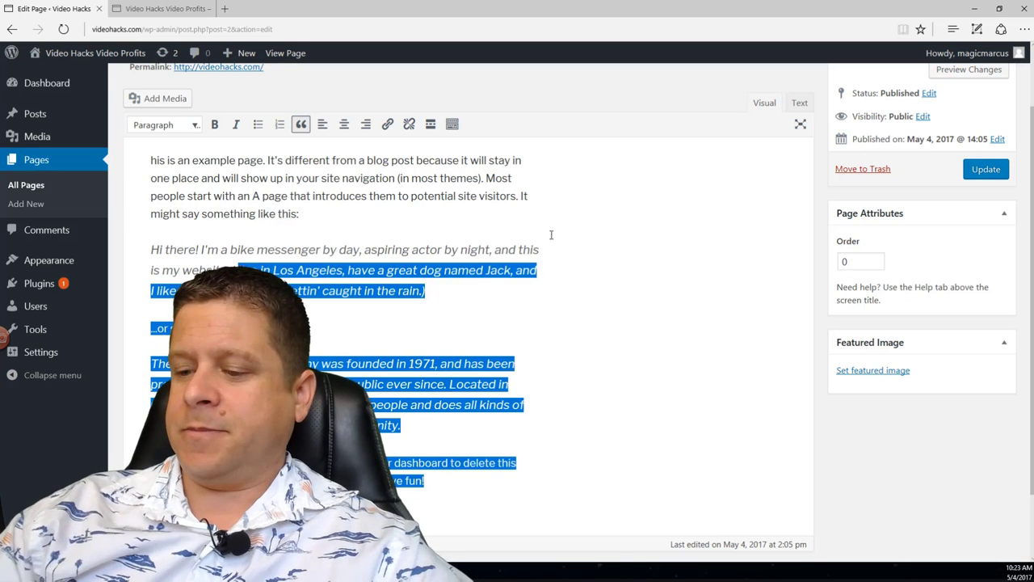
left_click(495, 501)
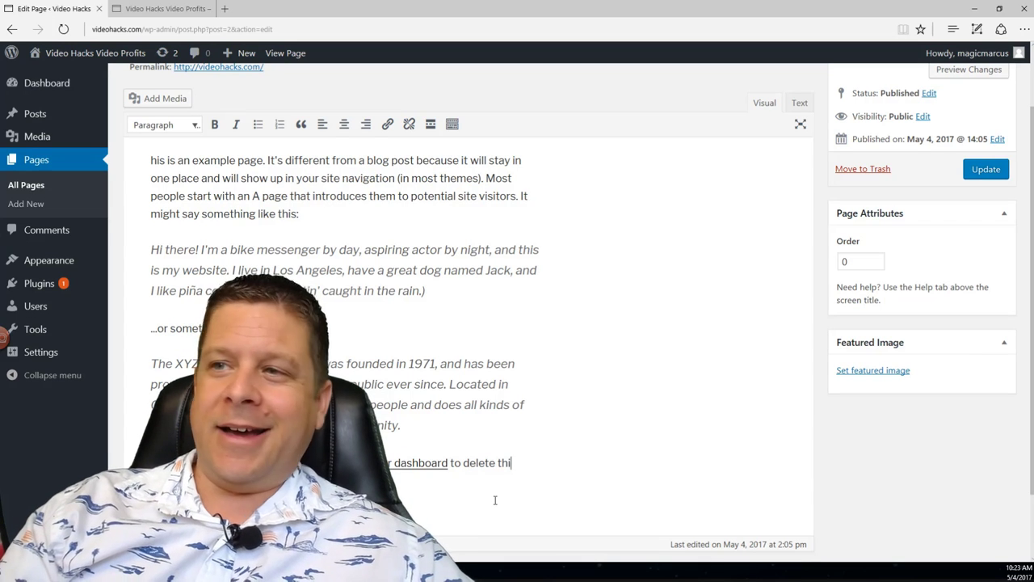
Delete the last paragraph and the second quote block.
key("BackSpace")
key("BackSpace")
key("BackSpace")
key("BackSpace")
key("BackSpace")
key("BackSpace")
key("BackSpace")
key("BackSpace")
key("BackSpace")
key("BackSpace")
key("BackSpace")
key("BackSpace")
key("BackSpace")
key("BackSpace")
key("BackSpace")
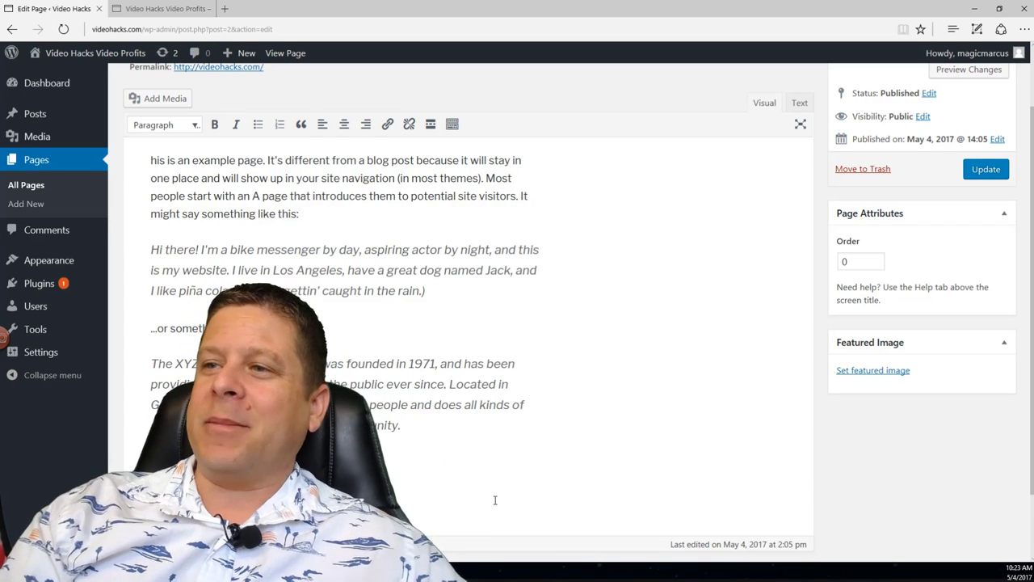
key("BackSpace")
key("BackSpace")
key("BackSpace")
key("BackSpace")
key("BackSpace")
key("BackSpace")
key("BackSpace")
key("BackSpace")
key("BackSpace")
key("BackSpace")
key("BackSpace")
key("BackSpace")
key("BackSpace")
key("BackSpace")
key("BackSpace")
key("BackSpace")
key("BackSpace")
key("BackSpace")
key("BackSpace")
key("BackSpace")
key("BackSpace")
key("BackSpace")
key("BackSpace")
key("BackSpace")
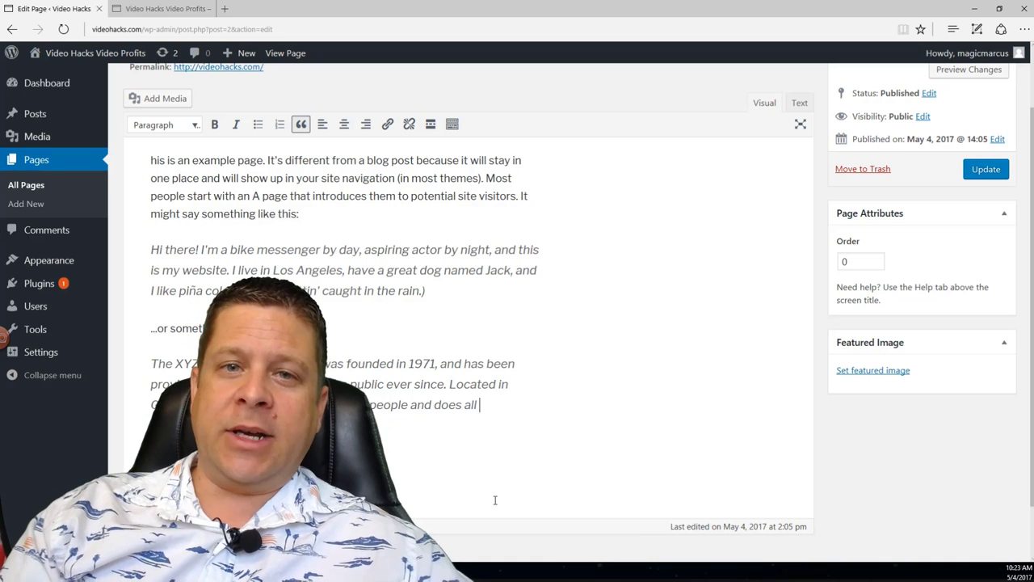
key("BackSpace")
key("BackSpace")
key("BackSpace")
key("BackSpace")
key("BackSpace")
key("BackSpace")
key("BackSpace")
key("BackSpace")
key("BackSpace")
key("BackSpace")
key("BackSpace")
key("BackSpace")
key("BackSpace")
key("BackSpace")
key("BackSpace")
key("BackSpace")
key("BackSpace")
key("BackSpace")
key("BackSpace")
key("BackSpace")
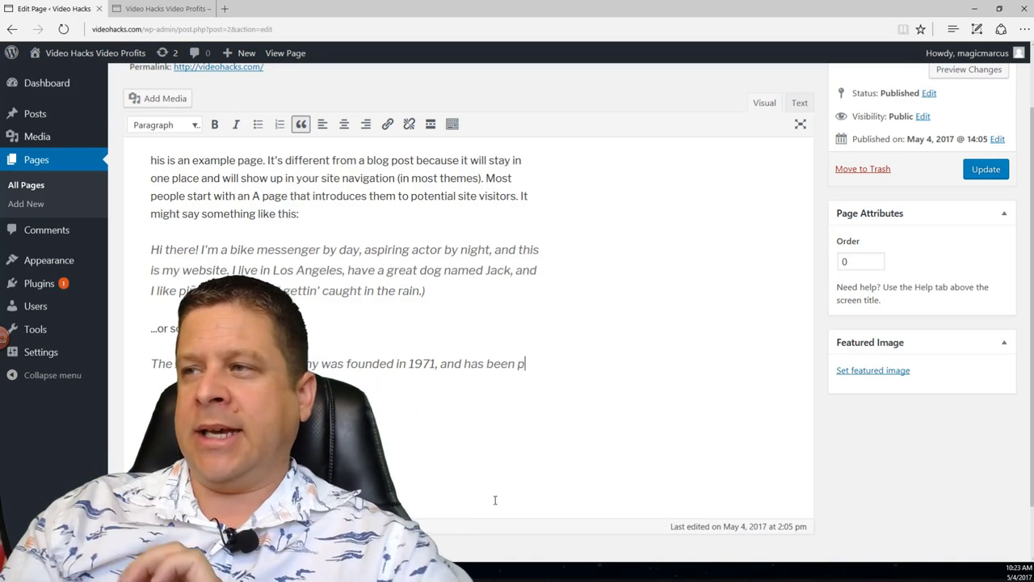
key("BackSpace")
key("BackSpace")
key("BackSpace")
key("BackSpace")
key("BackSpace")
key("BackSpace")
key("BackSpace")
key("BackSpace")
key("BackSpace")
key("BackSpace")
key("BackSpace")
key("BackSpace")
key("BackSpace")
key("BackSpace")
key("BackSpace")
key("BackSpace")
key("BackSpace")
key("BackSpace")
key("BackSpace")
key("BackSpace")
key("BackSpace")
key("BackSpace")
key("BackSpace")
key("BackSpace")
key("BackSpace")
key("BackSpace")
key("BackSpace")
key("BackSpace")
key("BackSpace")
key("BackSpace")
key("BackSpace")
key("BackSpace")
key("BackSpace")
key("BackSpace")
key("BackSpace")
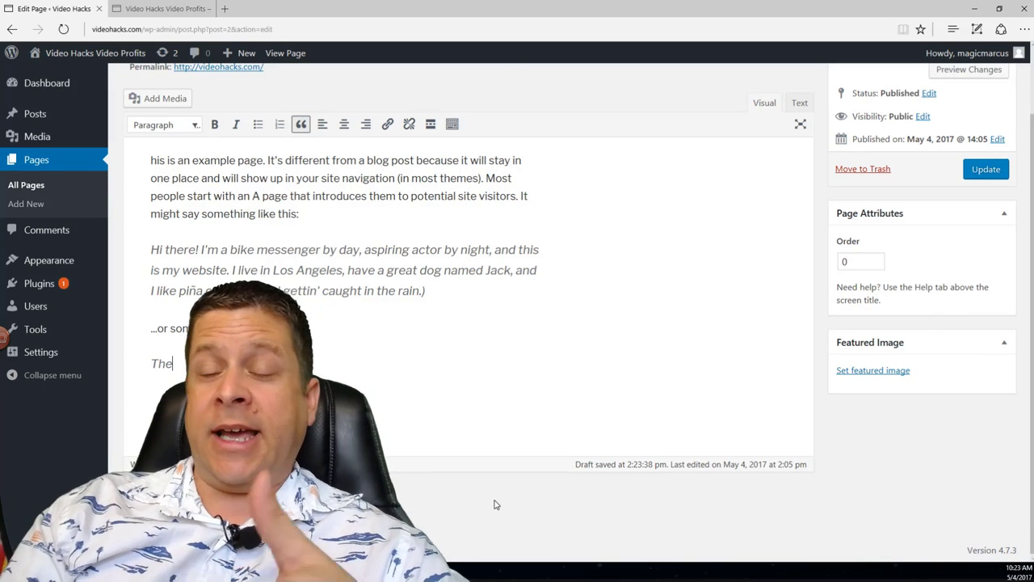
key("BackSpace")
key("BackSpace")
key("BackSpace")
key("BackSpace")
key("BackSpace")
key("BackSpace")
key("BackSpace")
key("BackSpace")
key("BackSpace")
key("BackSpace")
key("BackSpace")
key("BackSpace")
key("BackSpace")
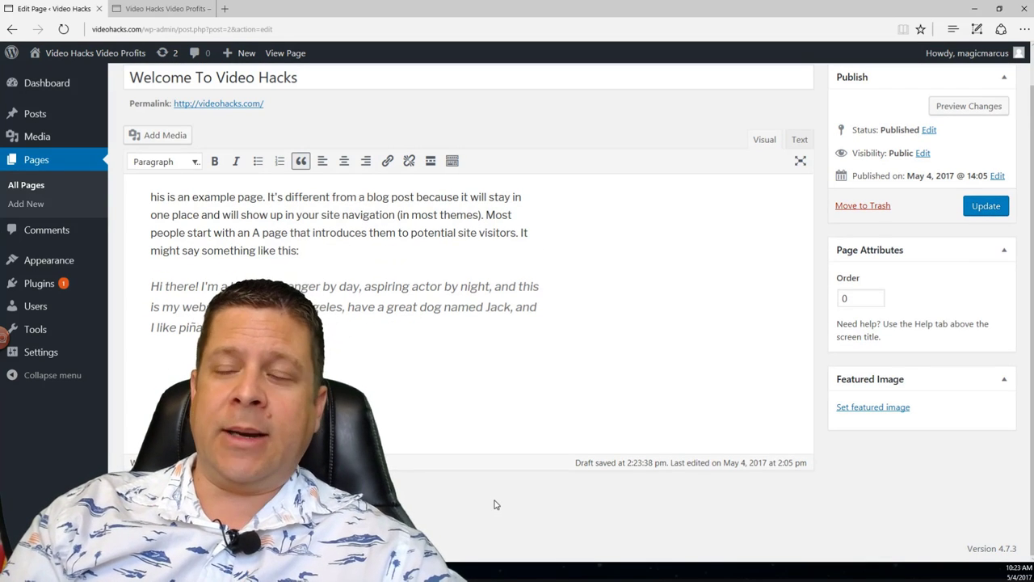
Delete the first quote and opening paragraph, then save the emptied page.
key("BackSpace")
key("BackSpace")
key("BackSpace")
key("BackSpace")
key("BackSpace")
key("BackSpace")
key("BackSpace")
key("BackSpace")
key("BackSpace")
key("BackSpace")
key("BackSpace")
key("BackSpace")
key("BackSpace")
key("BackSpace")
key("BackSpace")
key("BackSpace")
key("BackSpace")
key("BackSpace")
key("BackSpace")
key("BackSpace")
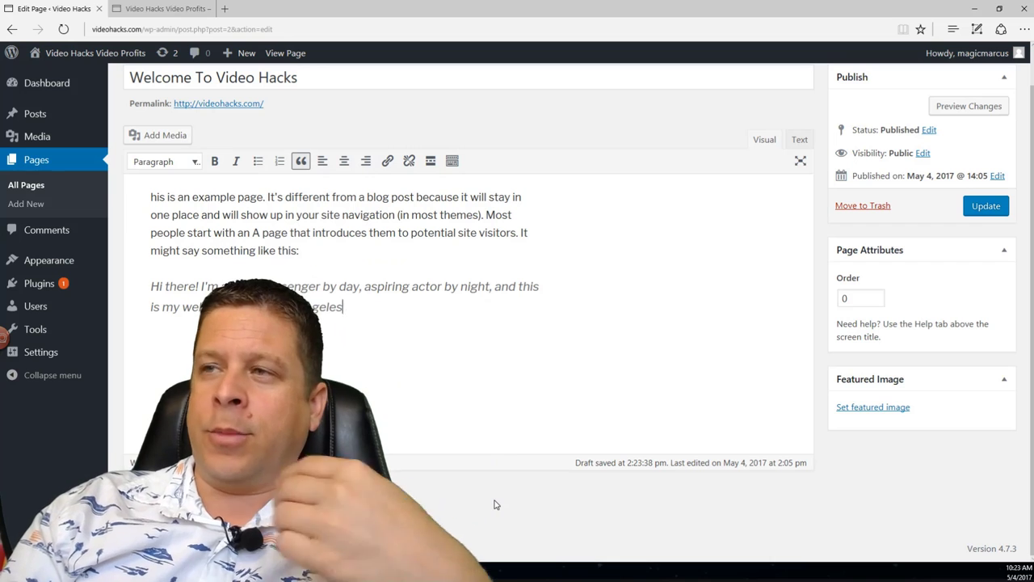
key("BackSpace")
key("BackSpace")
key("BackSpace")
key("BackSpace")
key("BackSpace")
key("BackSpace")
key("BackSpace")
key("BackSpace")
key("BackSpace")
key("BackSpace")
key("BackSpace")
key("BackSpace")
key("BackSpace")
key("BackSpace")
key("BackSpace")
key("BackSpace")
key("BackSpace")
key("BackSpace")
key("BackSpace")
key("BackSpace")
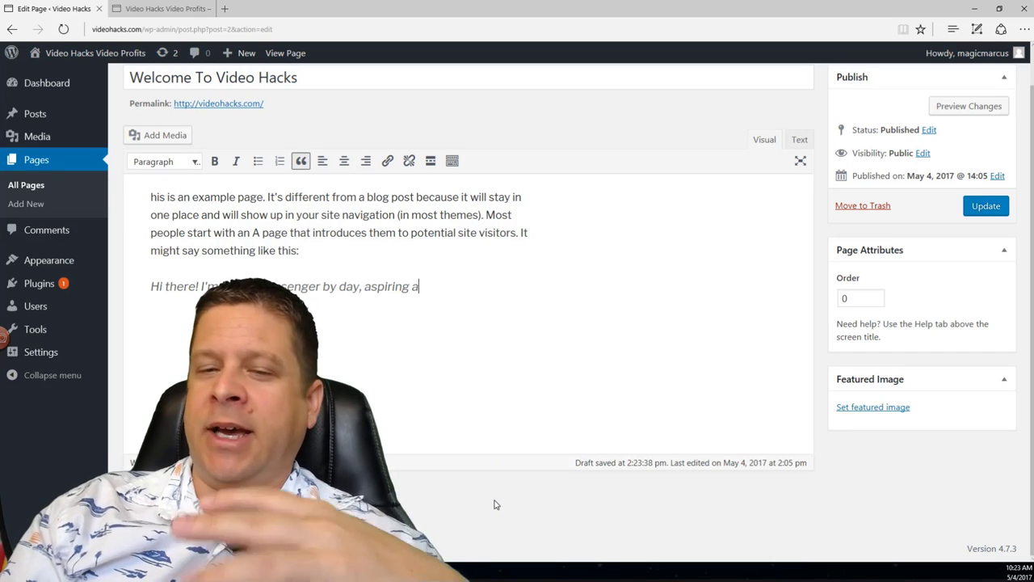
key("BackSpace")
key("BackSpace")
key("BackSpace")
key("BackSpace")
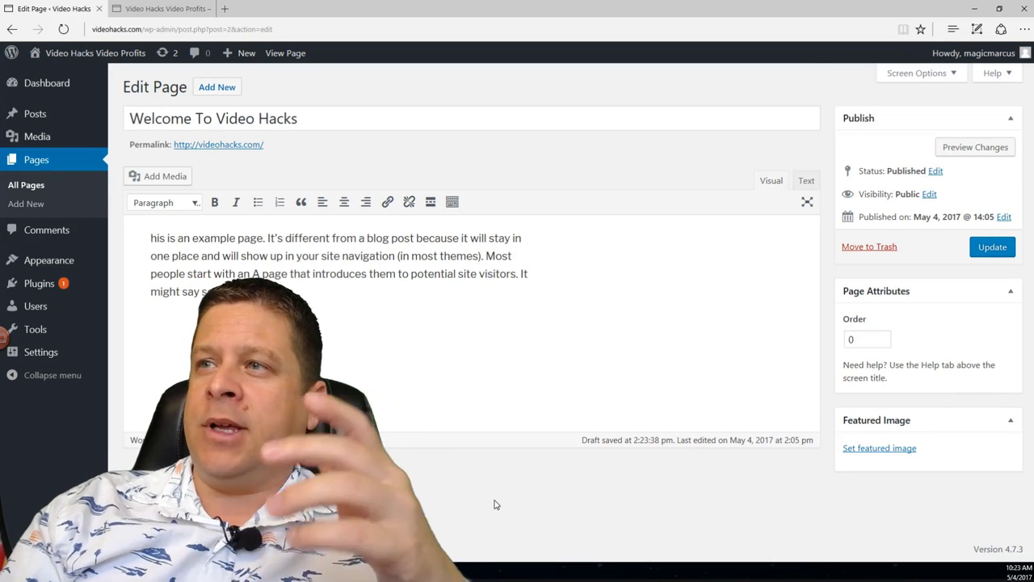
key("BackSpace")
key("BackSpace")
key("BackSpace")
key("BackSpace")
key("BackSpace")
key("BackSpace")
key("BackSpace")
key("BackSpace")
key("BackSpace")
key("BackSpace")
key("BackSpace")
key("BackSpace")
key("BackSpace")
key("BackSpace")
key("BackSpace")
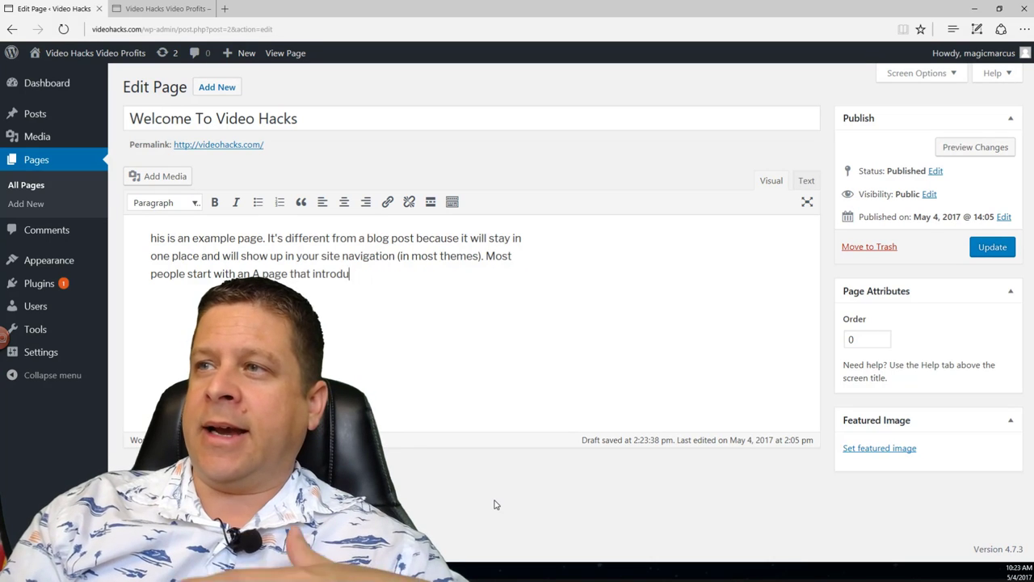
key("BackSpace")
key("BackSpace")
key("BackSpace")
key("BackSpace")
key("BackSpace")
key("BackSpace")
key("BackSpace")
key("BackSpace")
key("BackSpace")
key("BackSpace")
key("BackSpace")
key("BackSpace")
key("BackSpace")
key("BackSpace")
key("BackSpace")
key("BackSpace")
key("BackSpace")
key("BackSpace")
key("BackSpace")
key("BackSpace")
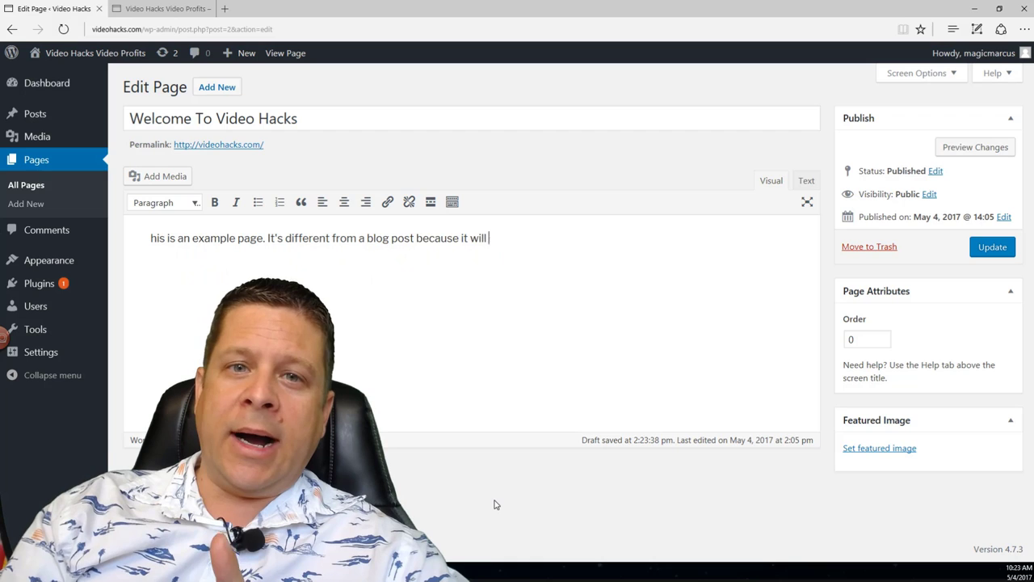
key("BackSpace")
key("BackSpace")
key("BackSpace")
key("BackSpace")
key("BackSpace")
key("BackSpace")
key("BackSpace")
key("BackSpace")
key("BackSpace")
key("BackSpace")
key("BackSpace")
key("BackSpace")
key("BackSpace")
key("BackSpace")
key("BackSpace")
key("BackSpace")
key("BackSpace")
key("BackSpace")
key("BackSpace")
key("BackSpace")
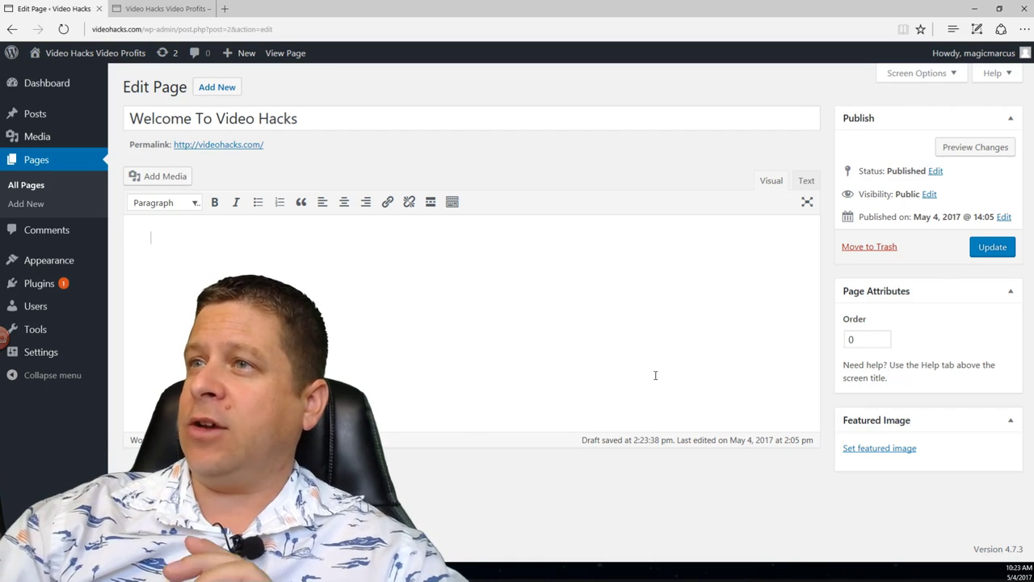
left_click(1006, 249)
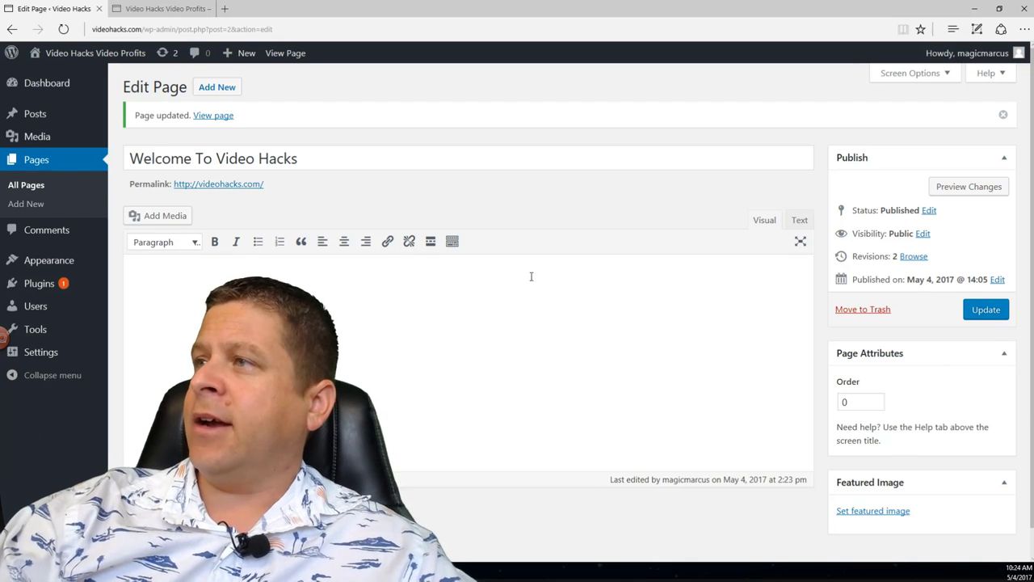
Load youtube.com in a new browser tab.
left_click(225, 9)
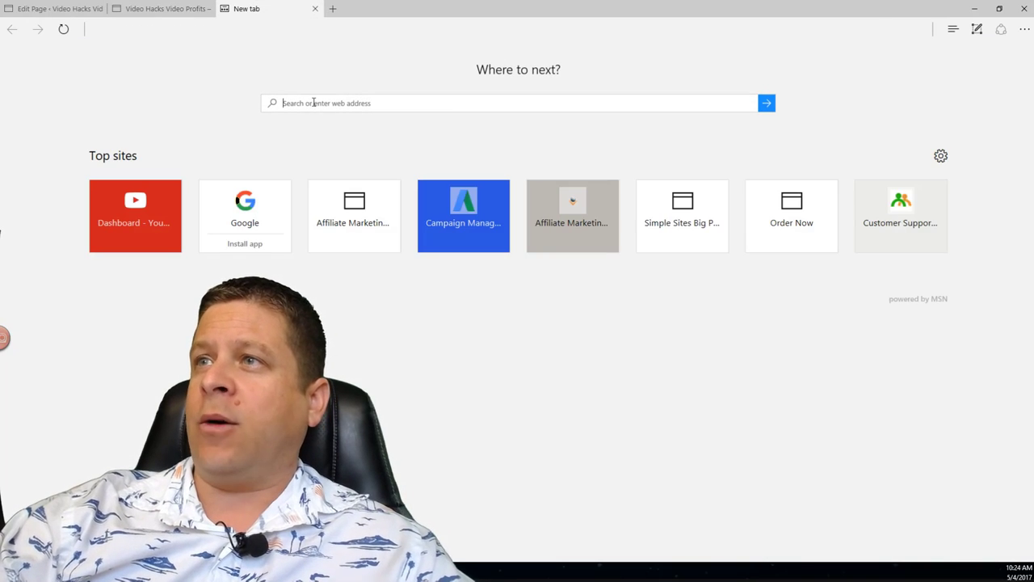
left_click(313, 103)
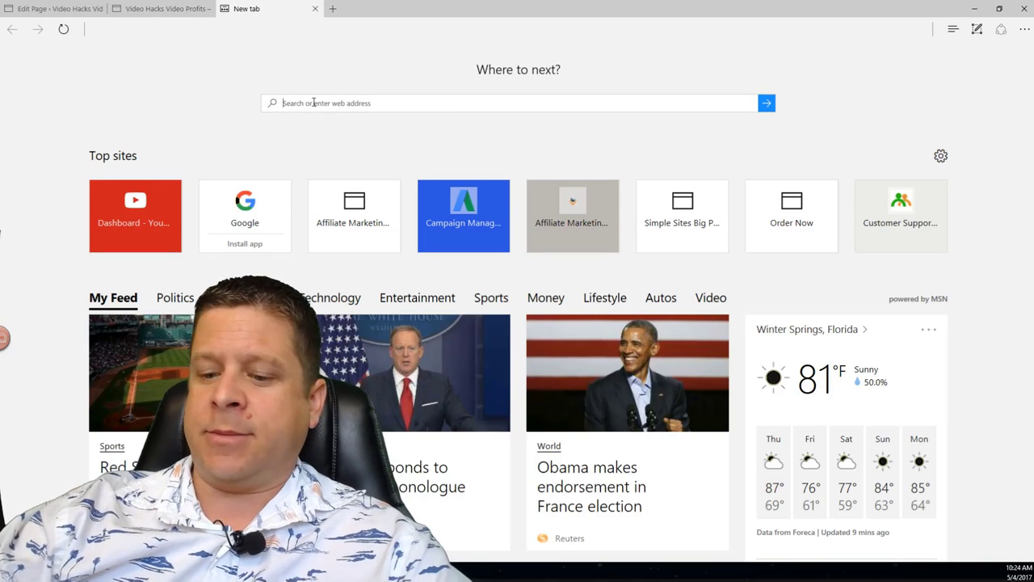
type("you")
key("Down")
key("Down")
key("Down")
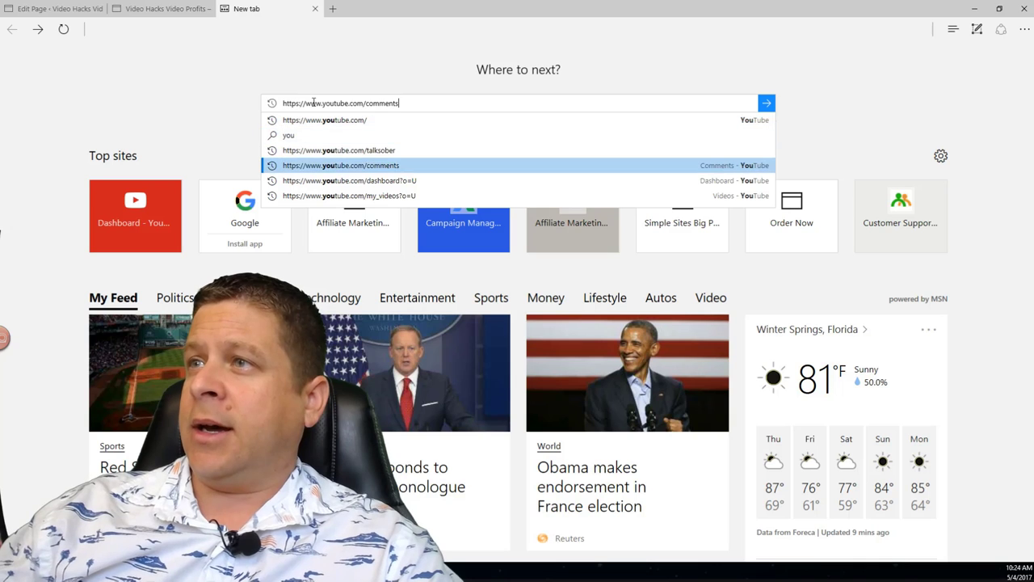
key("Up")
key("Up")
key("Up")
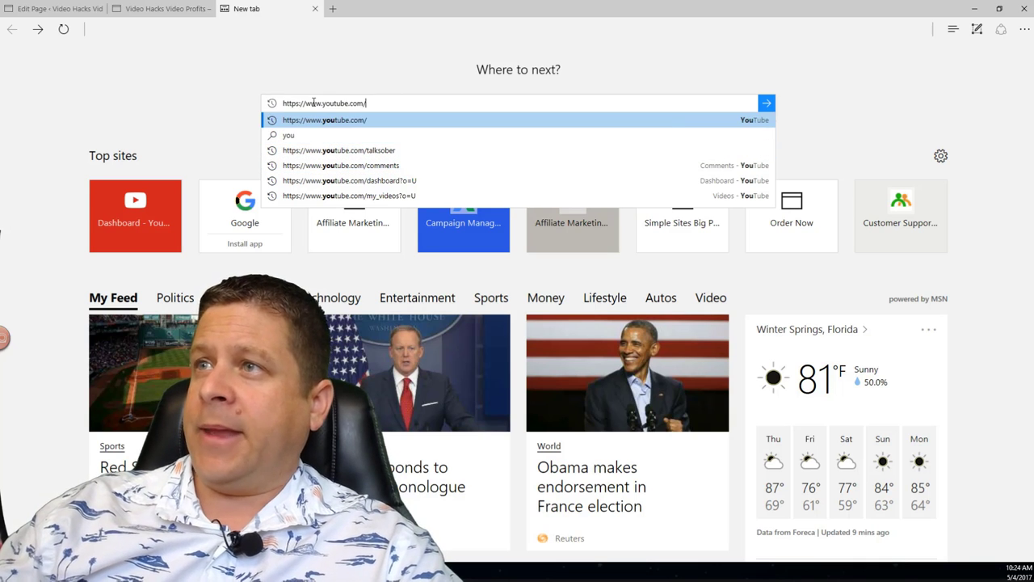
key("Return")
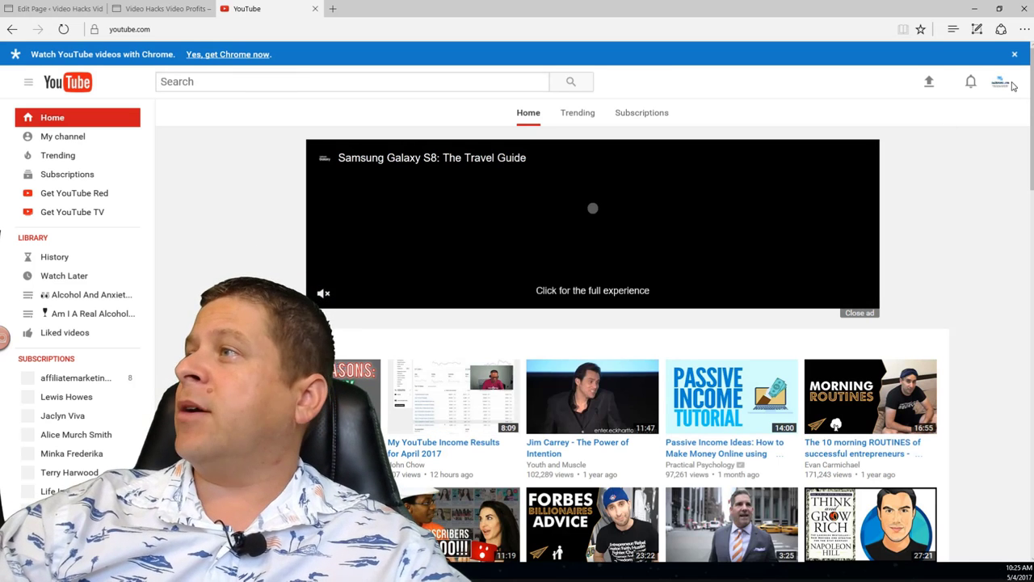
Search 'affiliate marketing dude', open the channel, and play its featured productivity tips video.
type("affiliatemark")
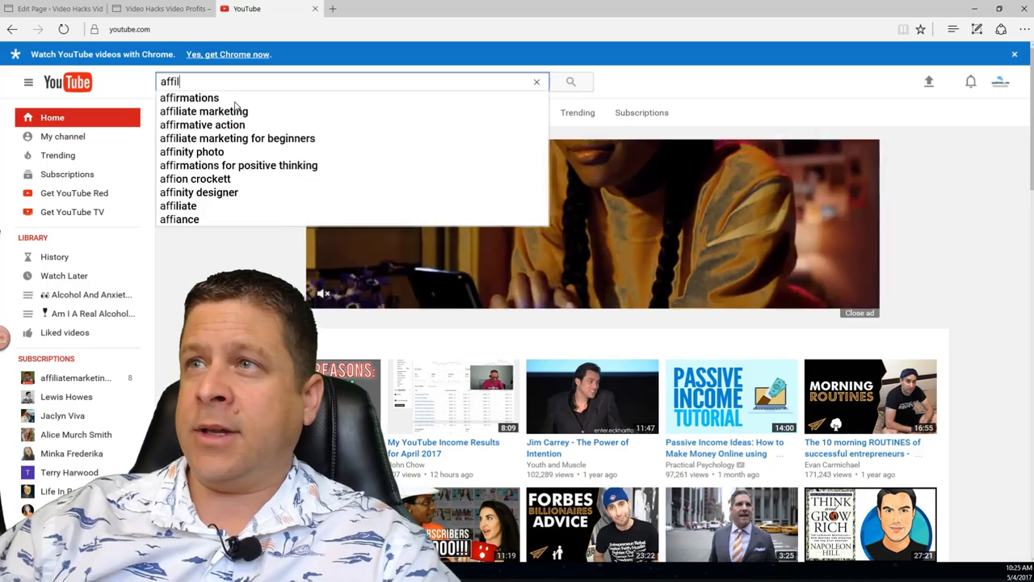
key("Down")
key("Down")
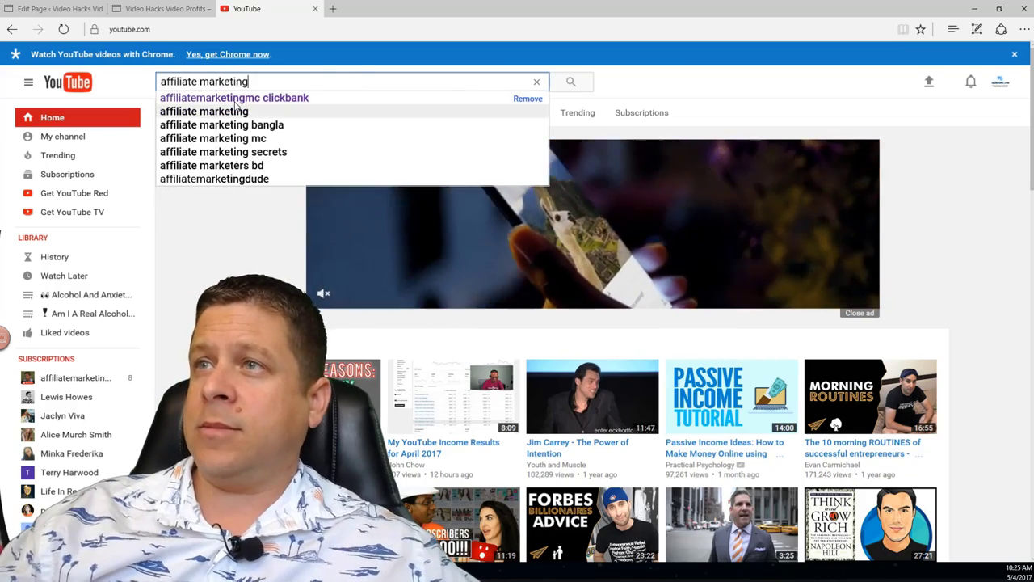
type("dude")
key("Return")
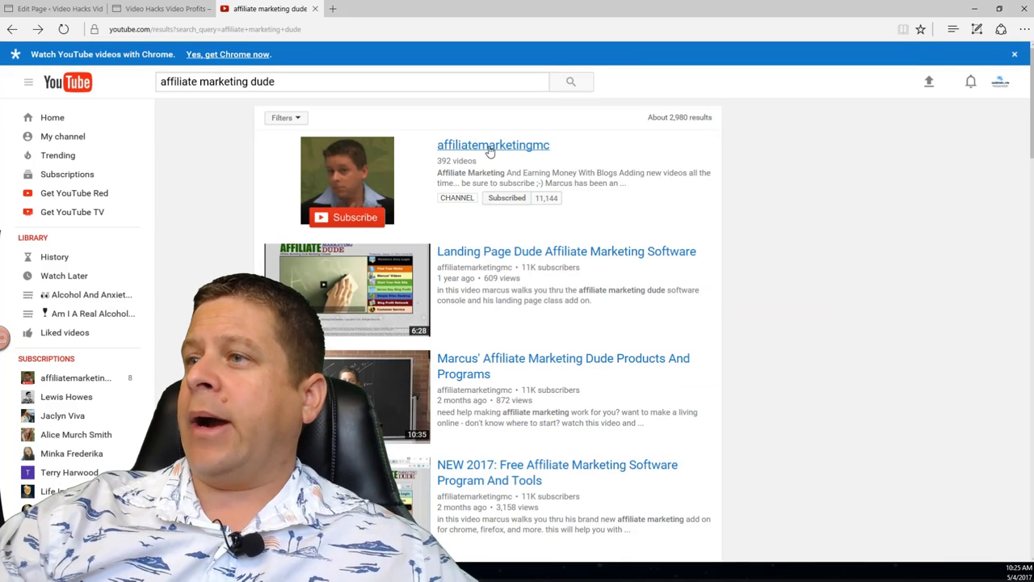
left_click(490, 150)
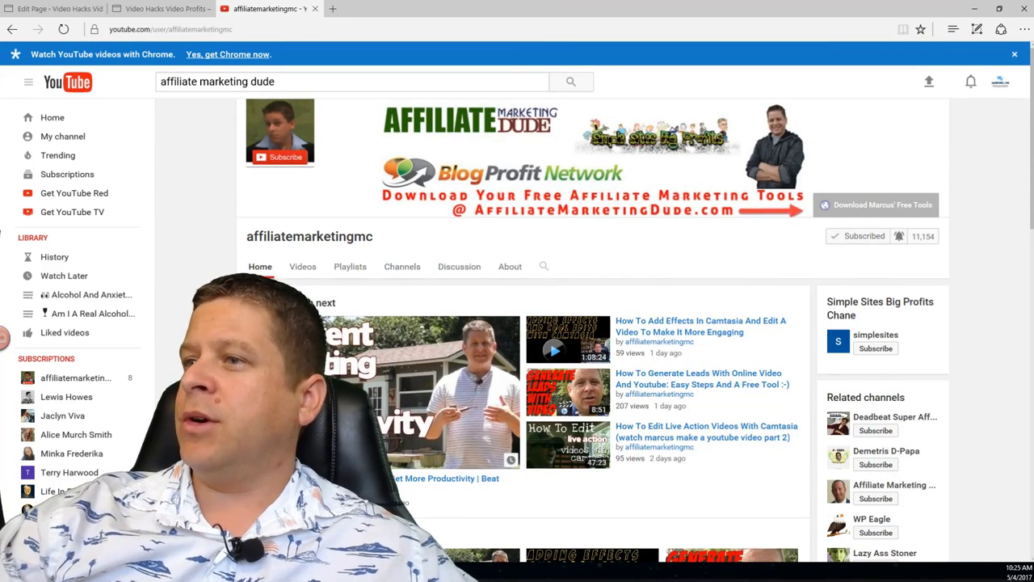
left_click(421, 413)
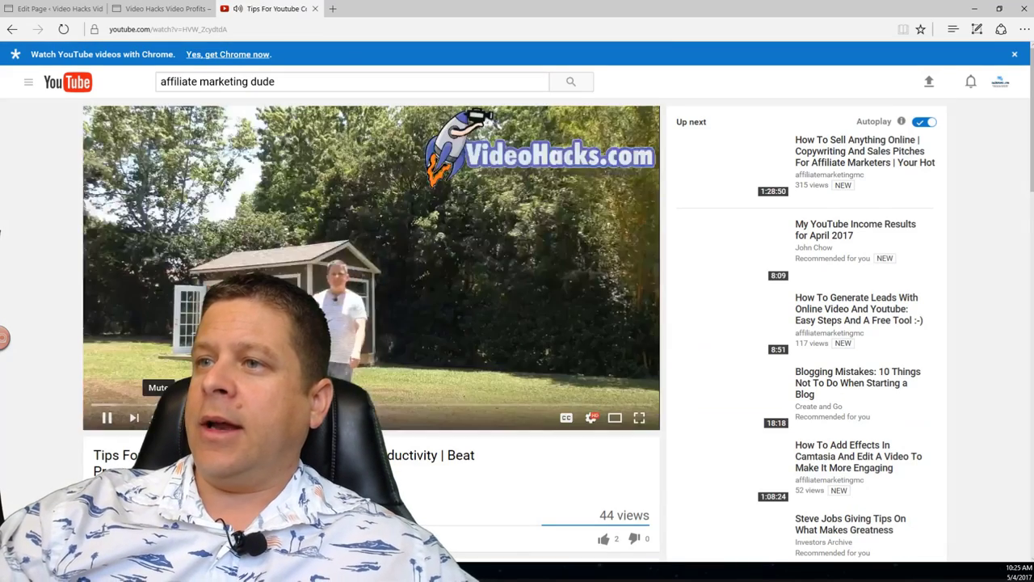
scroll(372, 323, "down", 3)
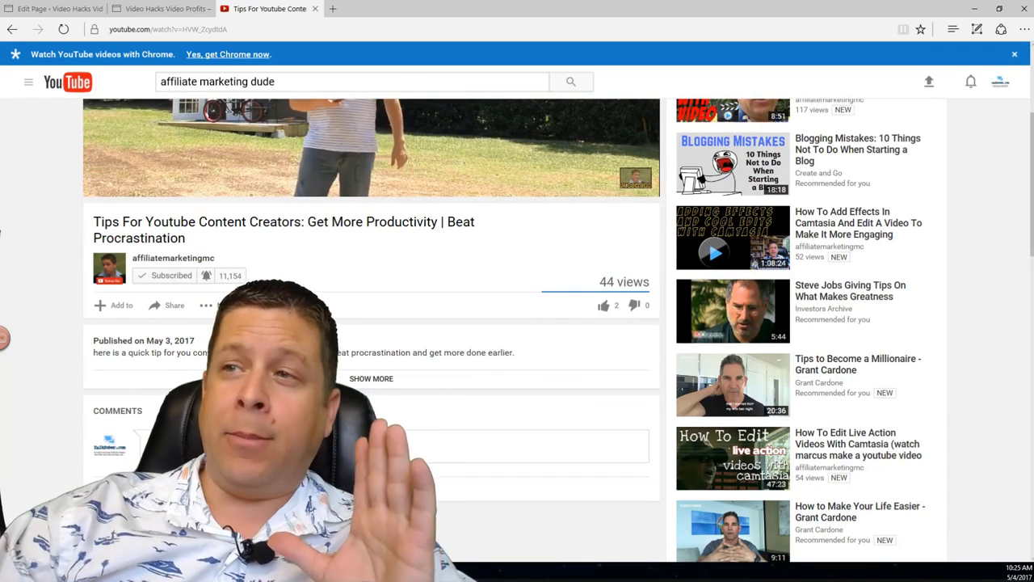
Open the video's embed options and turn off suggested videos, player controls and video title.
left_click(170, 304)
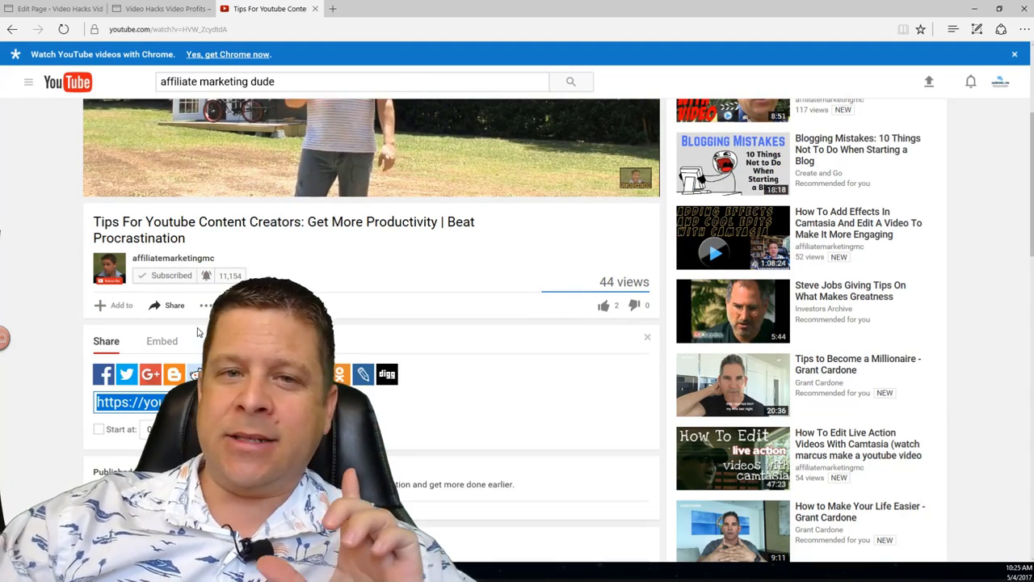
scroll(197, 332, "down", 2)
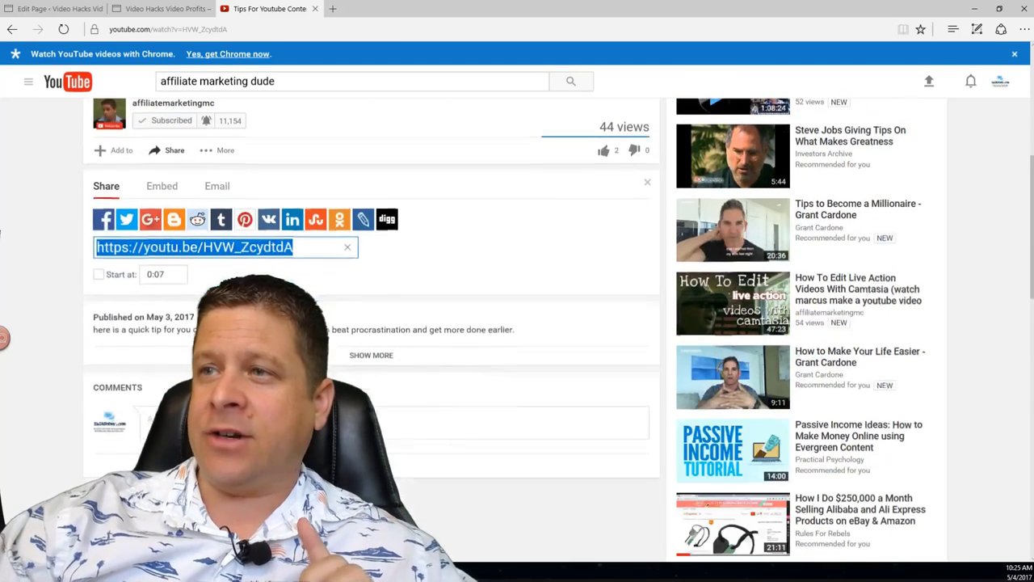
left_click(162, 187)
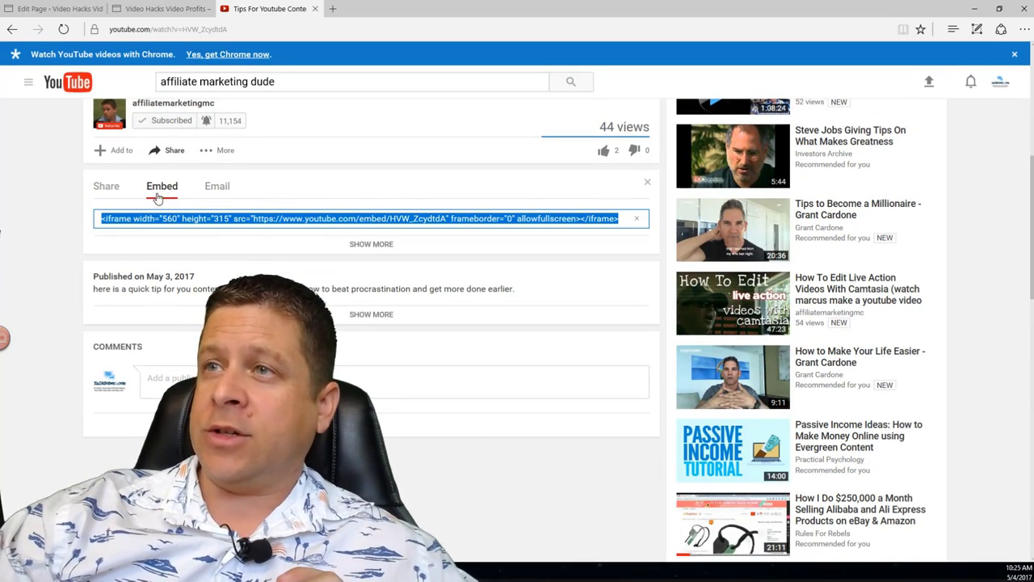
left_click(358, 245)
scroll(358, 250, "down", 1)
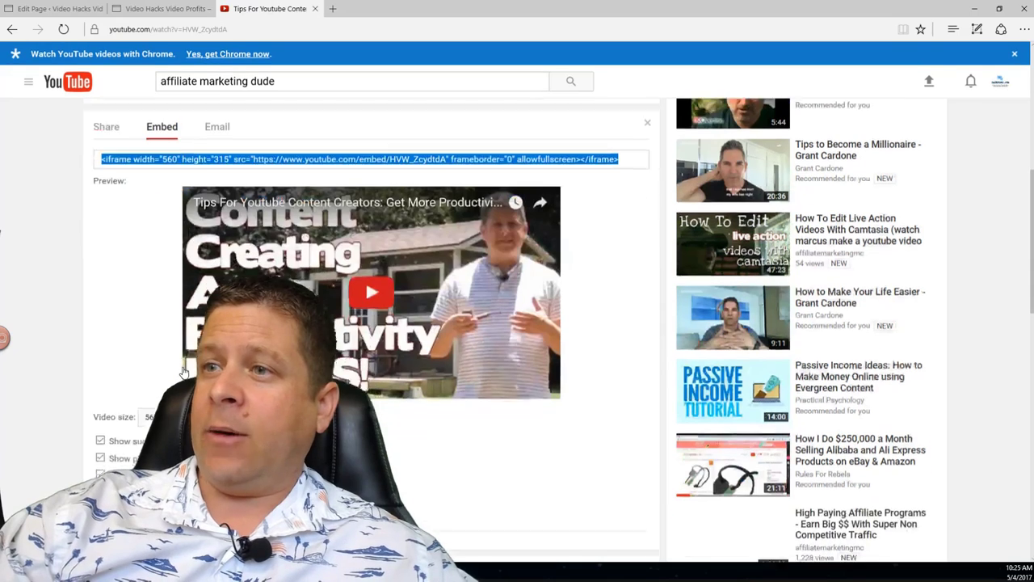
left_click(99, 424)
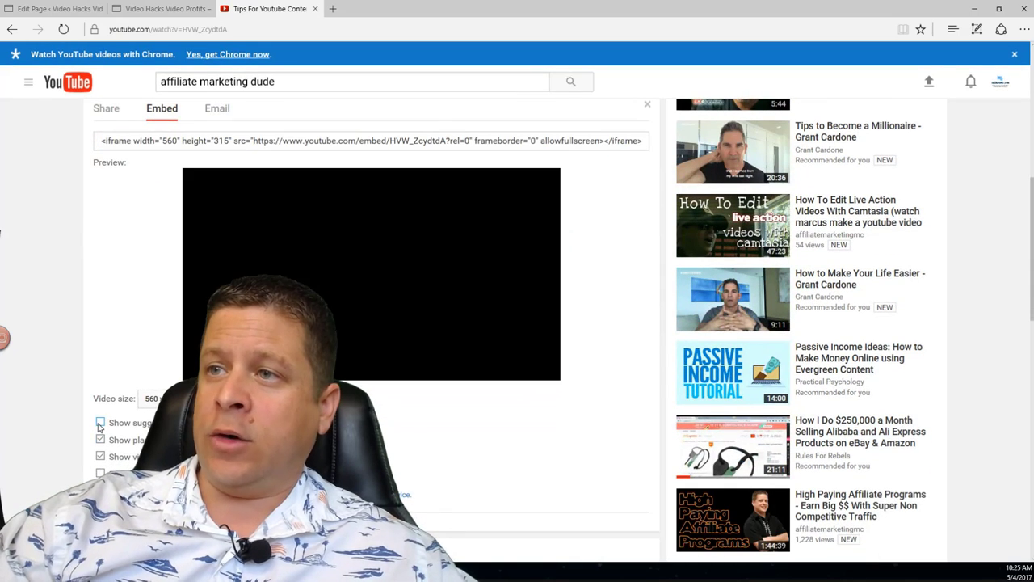
left_click(99, 440)
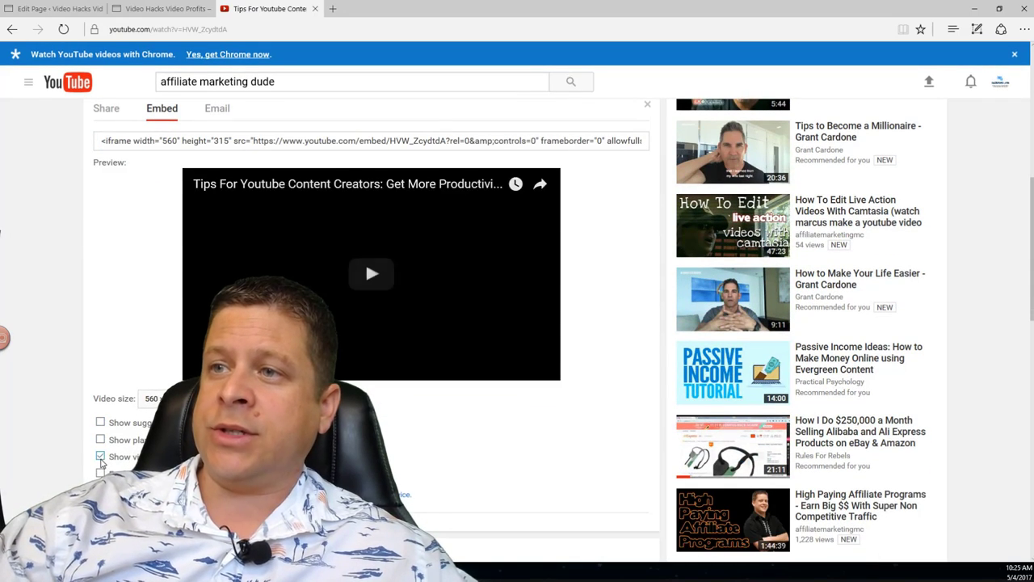
left_click(100, 457)
Set a custom embed width of 675 (675×380) and copy the embed code.
left_click(152, 398)
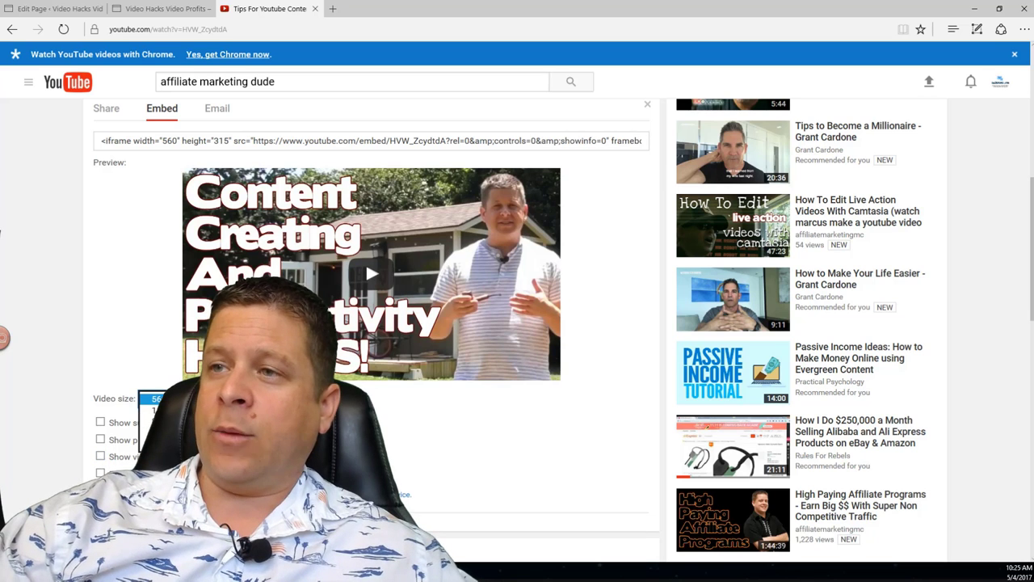
left_click(154, 447)
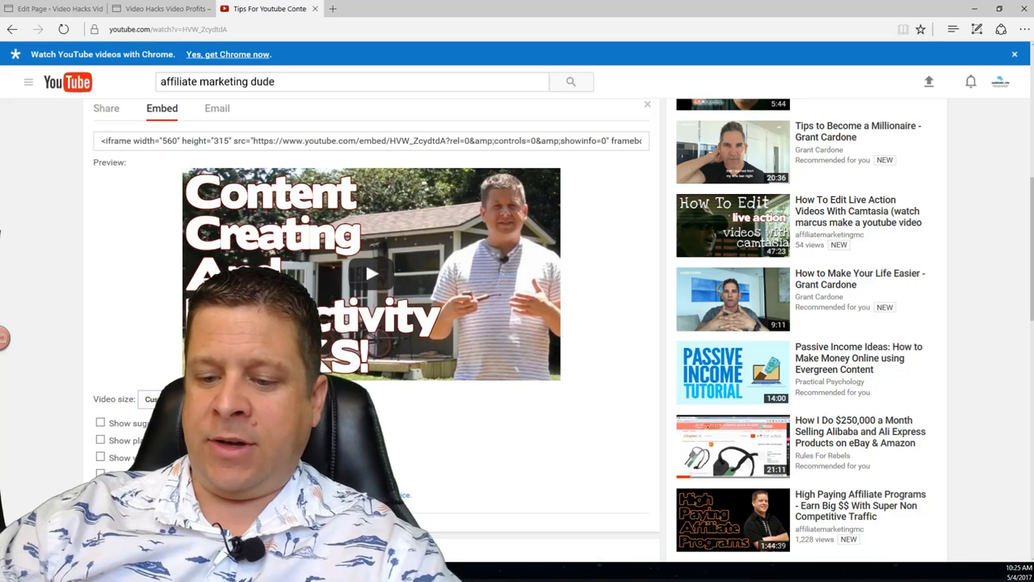
type("675")
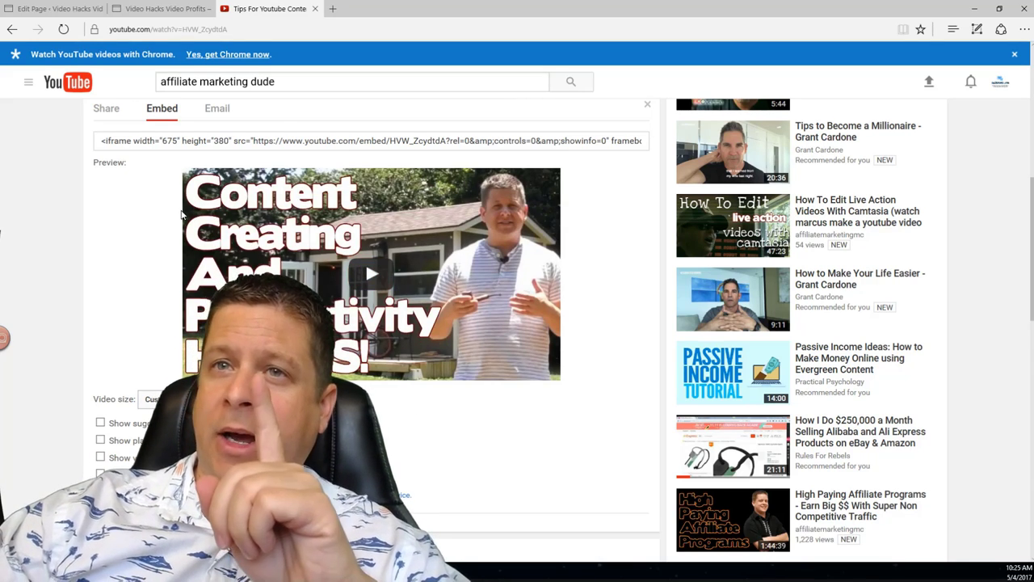
left_click(149, 142)
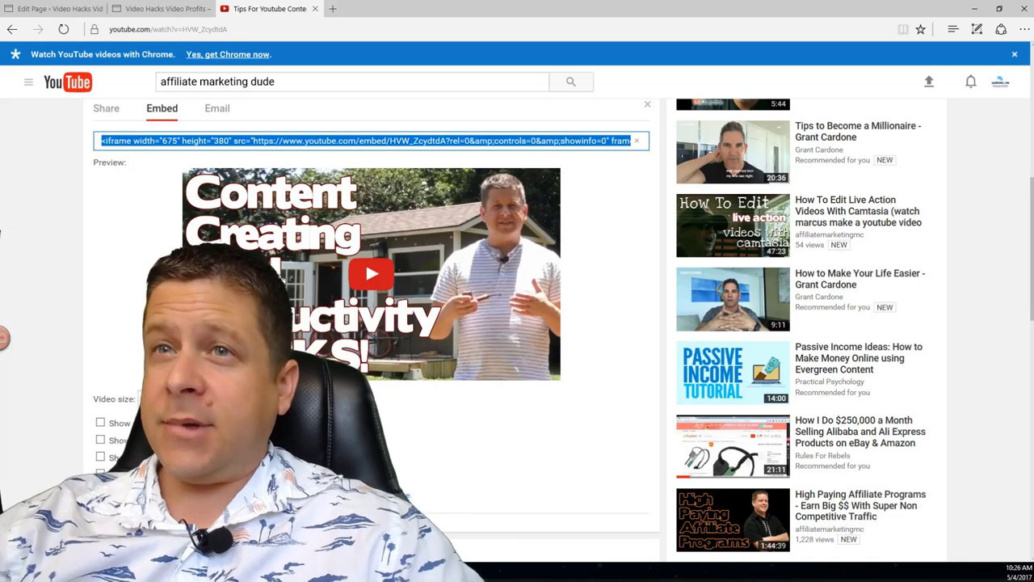
right_click(551, 139)
left_click(566, 185)
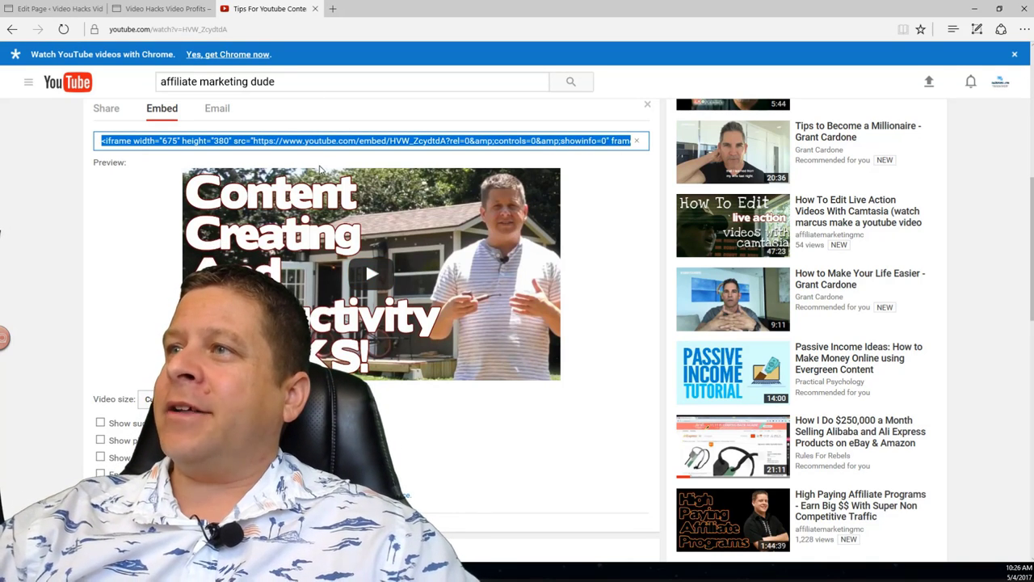
left_click(166, 9)
Paste the YouTube iframe code into the Welcome To Video Hacks page body in the Text editor.
left_click(76, 9)
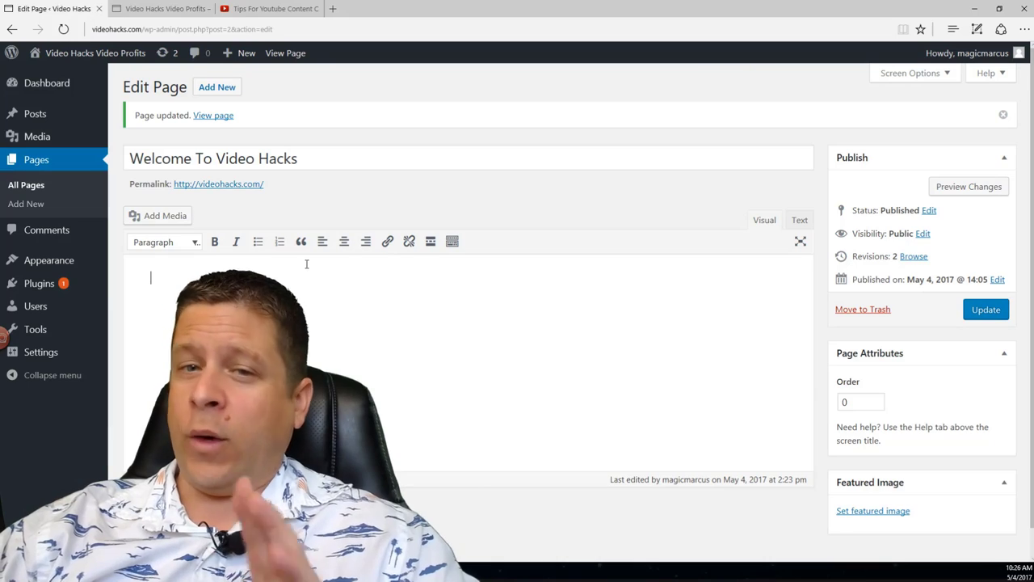
left_click(800, 219)
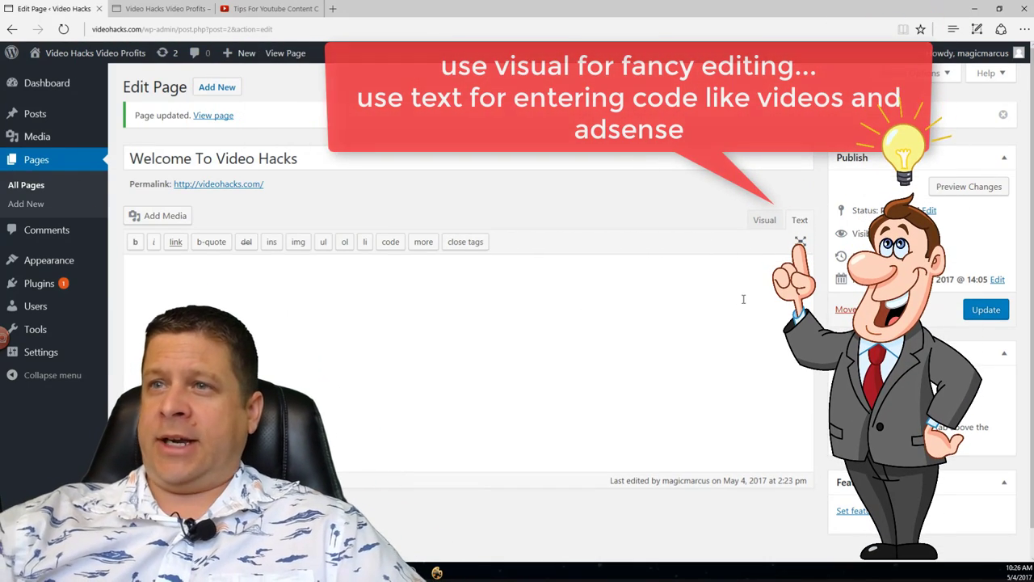
left_click(613, 309)
key("ctrl+v")
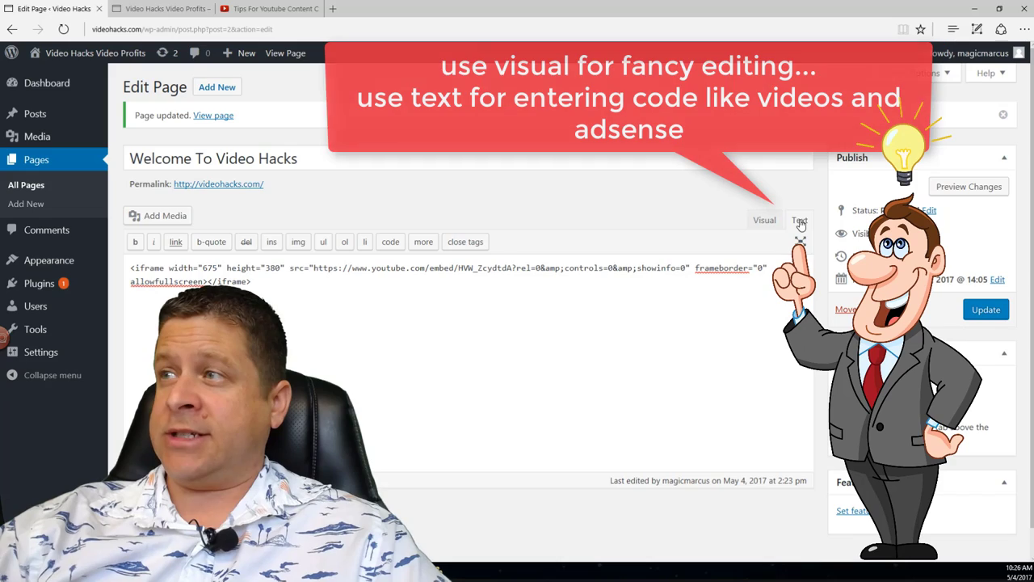
Insert autoplay=1& after the ? in the embed URL and update the page.
left_click(516, 268)
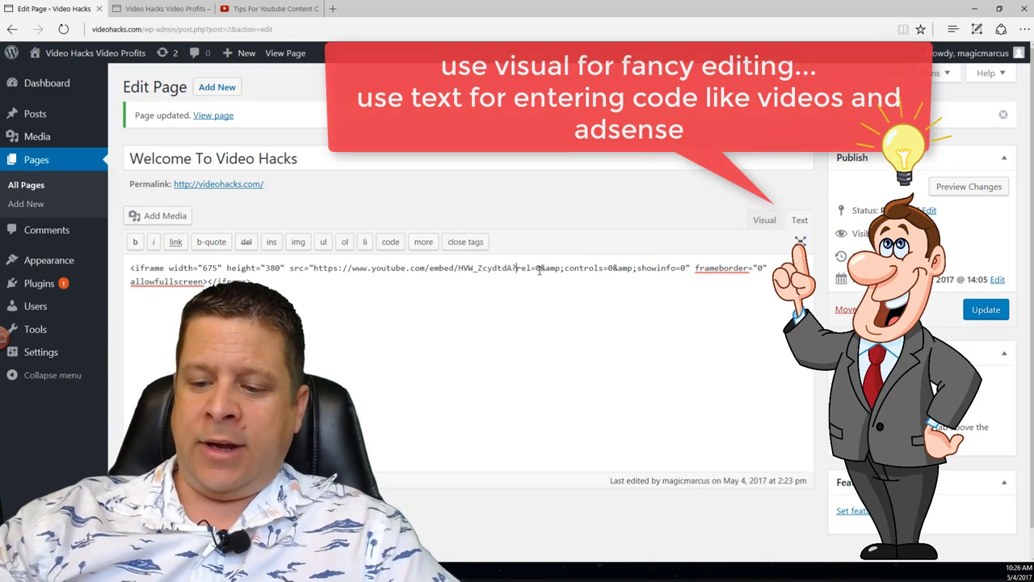
type("&autoplay")
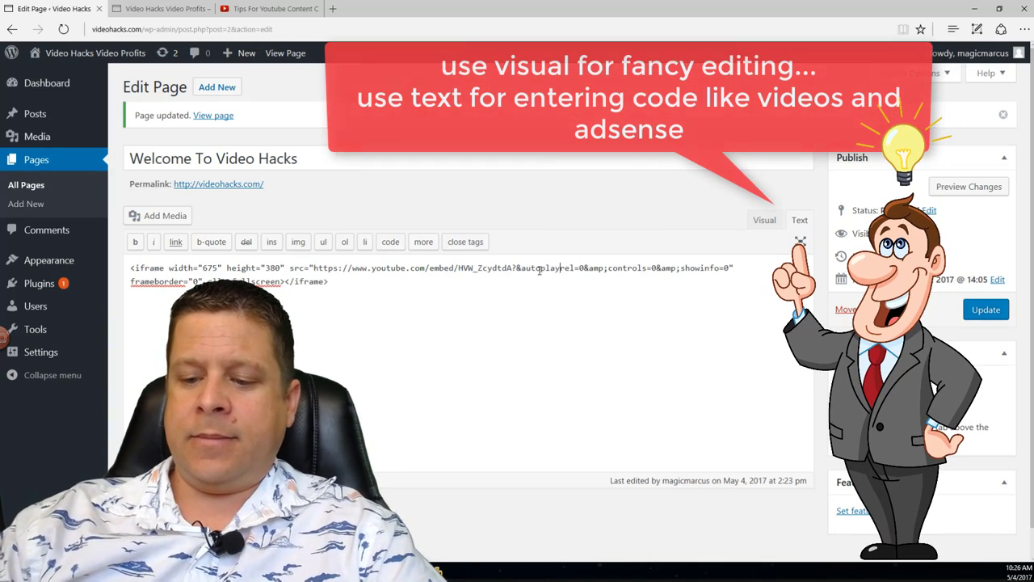
type("=1")
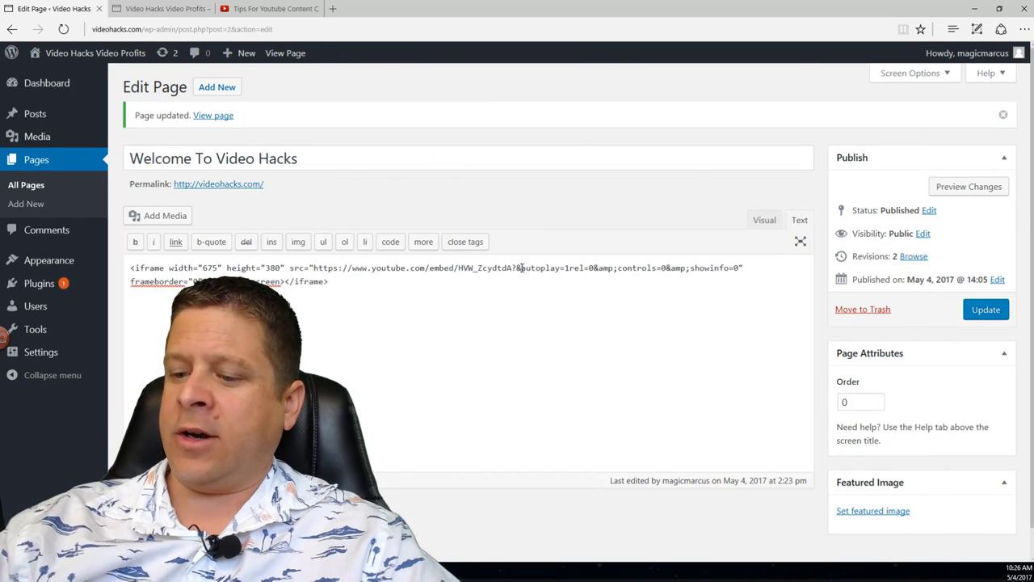
key("BackSpace")
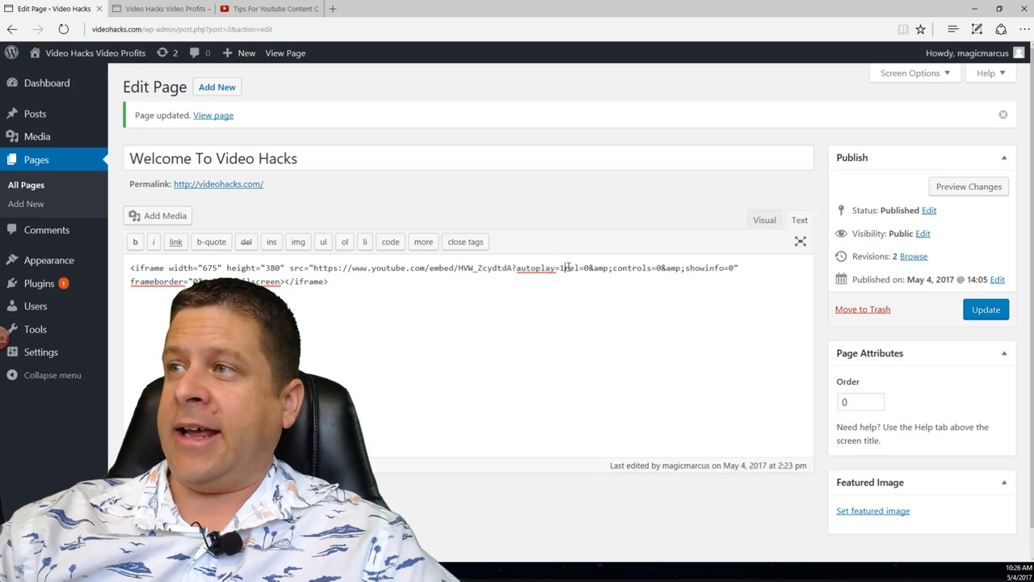
type("&")
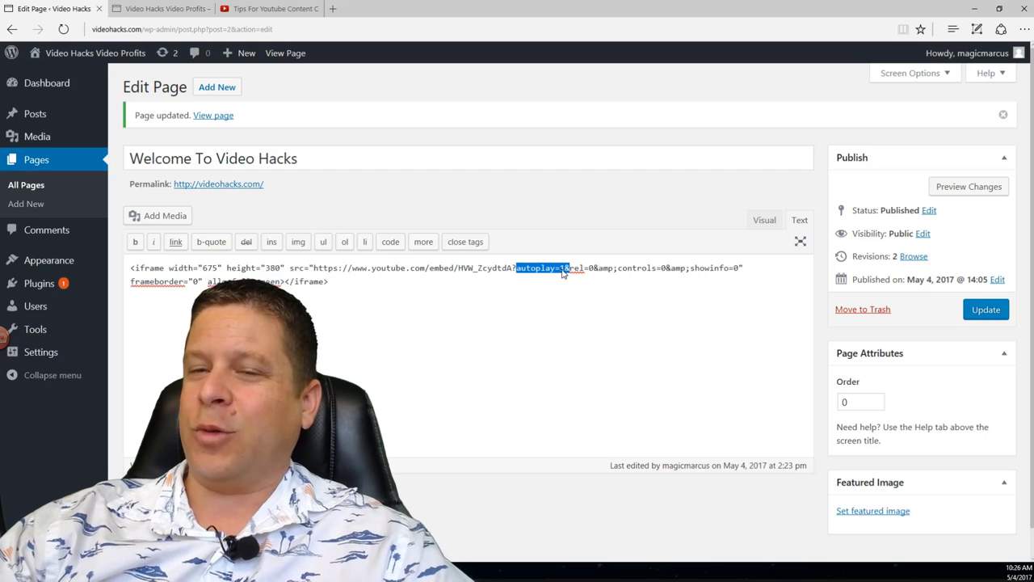
left_click(976, 310)
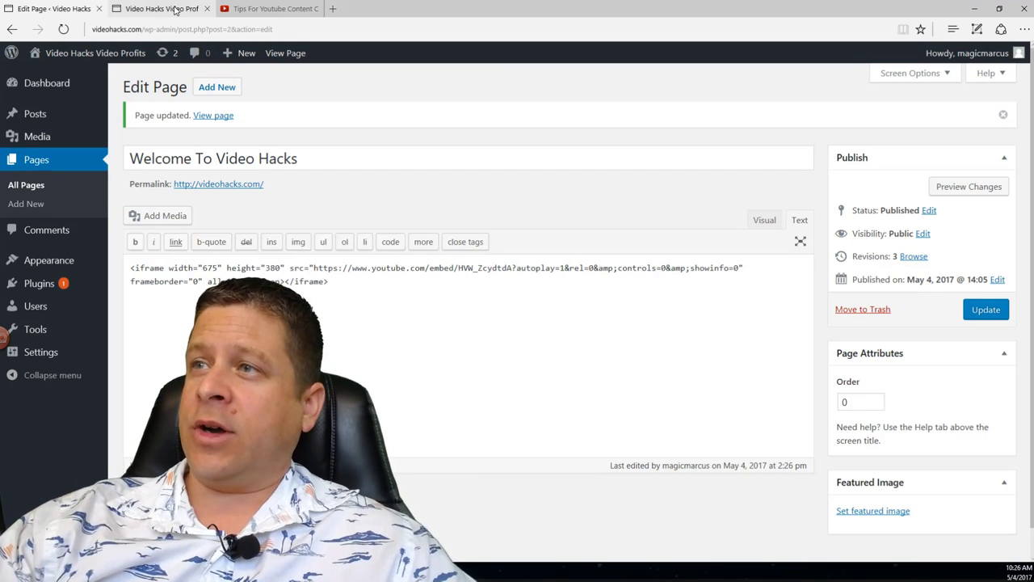
Reload the Video Hacks home page and check the video below the banner autoplays.
left_click(173, 8)
right_click(314, 202)
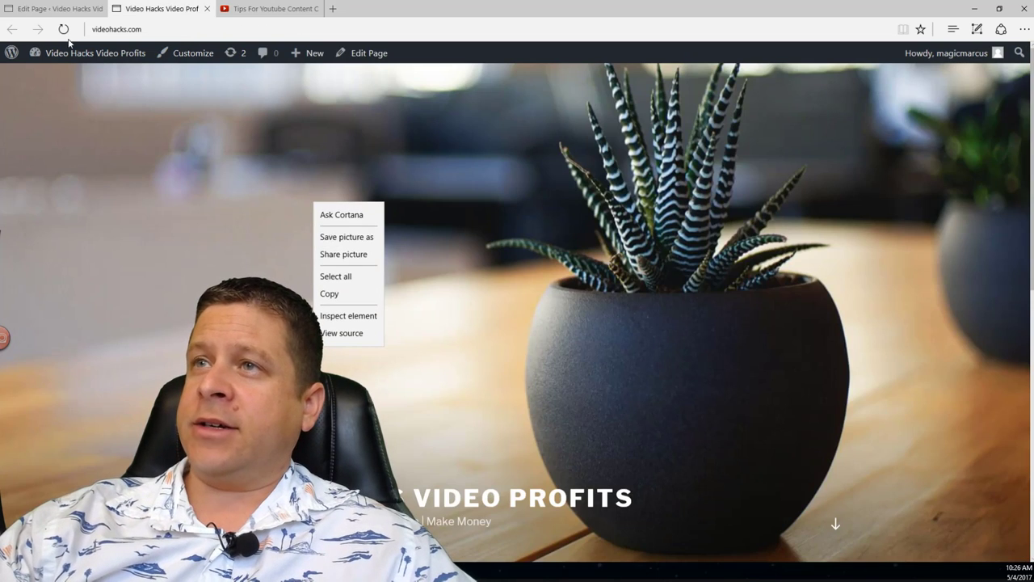
left_click(65, 36)
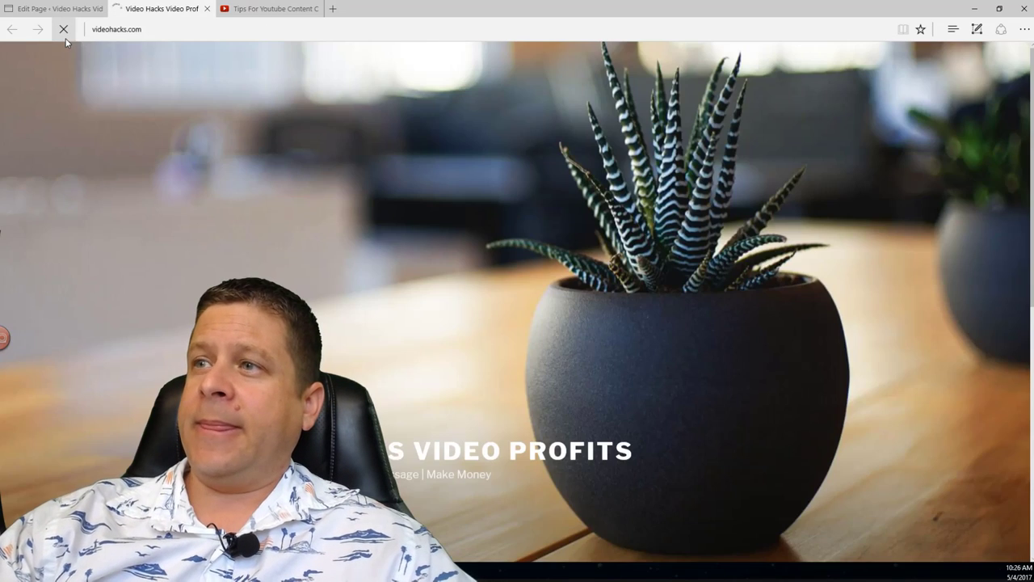
scroll(552, 270, "down", 3)
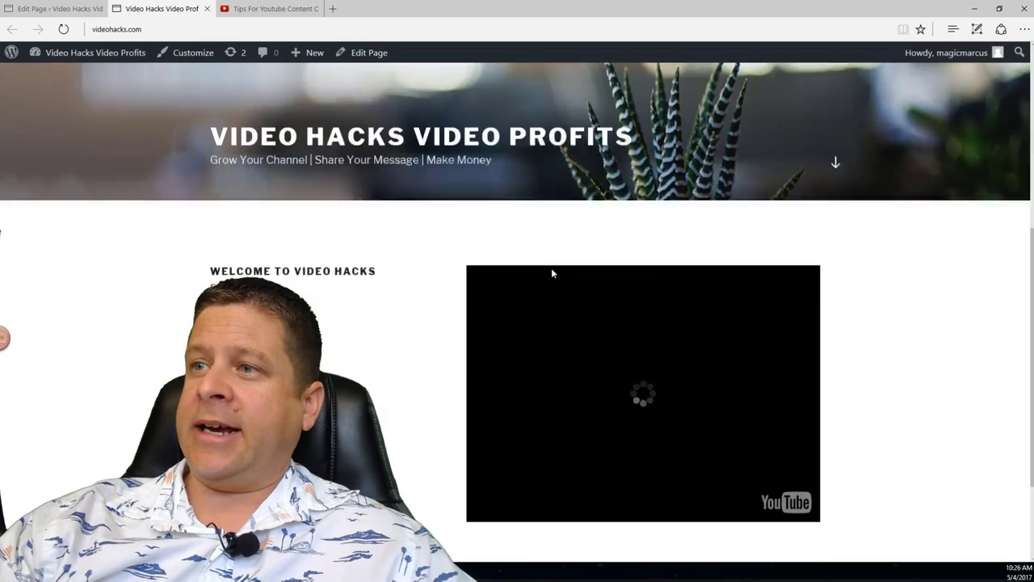
scroll(377, 275, "down", 2)
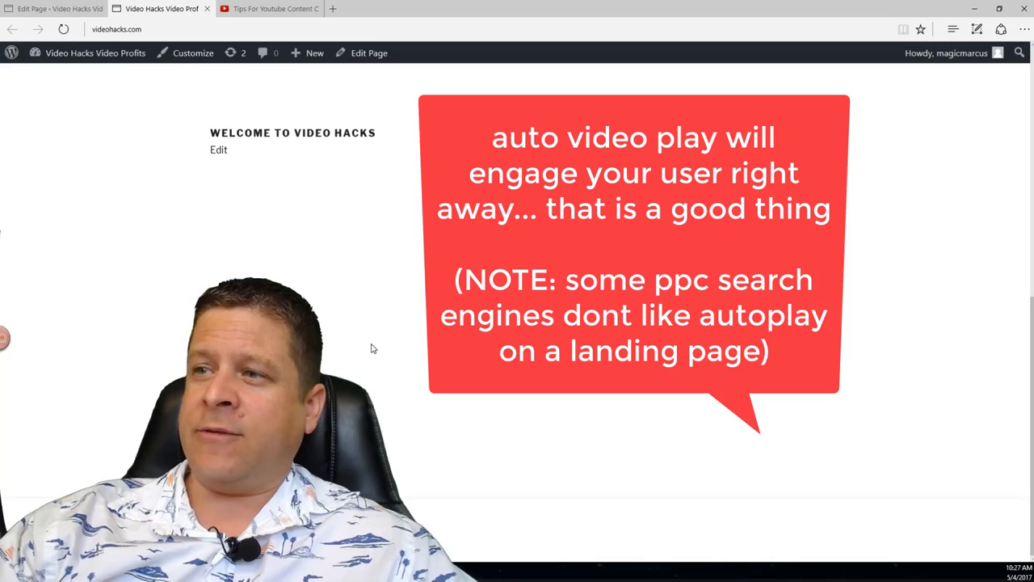
scroll(372, 348, "up", 3)
scroll(372, 348, "down", 3)
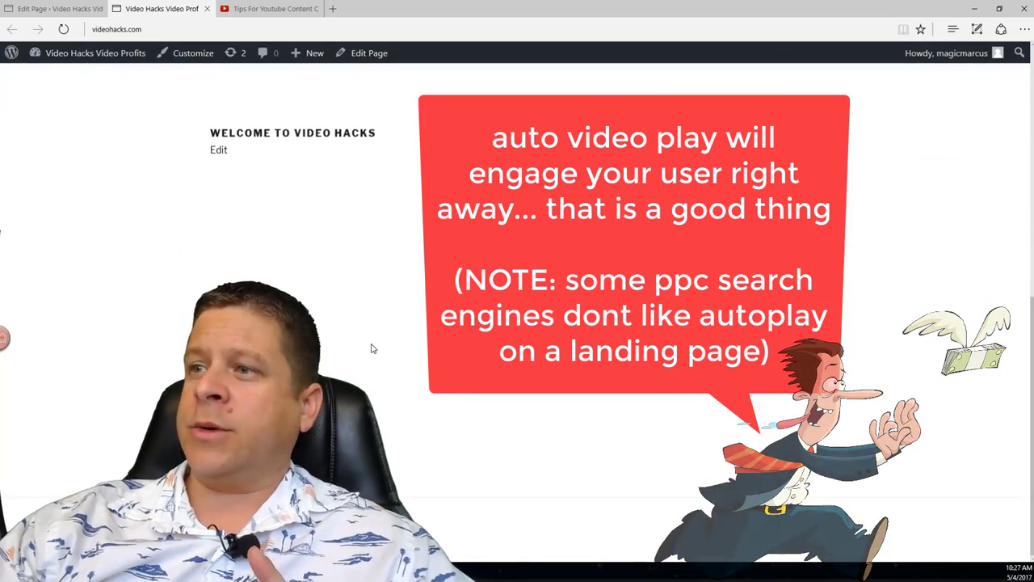
scroll(373, 348, "up", 3)
scroll(372, 348, "down", 3)
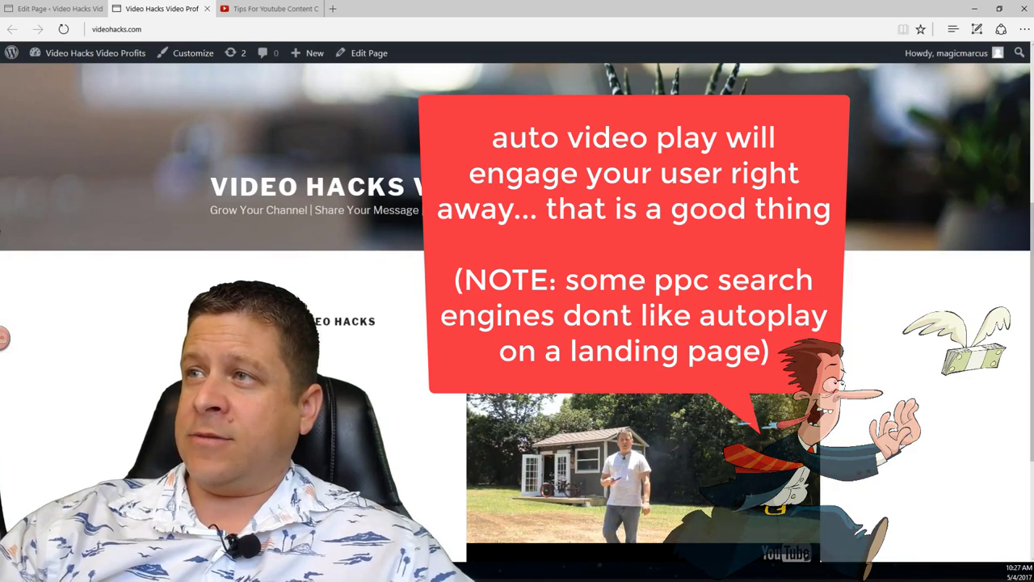
scroll(422, 339, "down", 3)
scroll(425, 353, "up", 5)
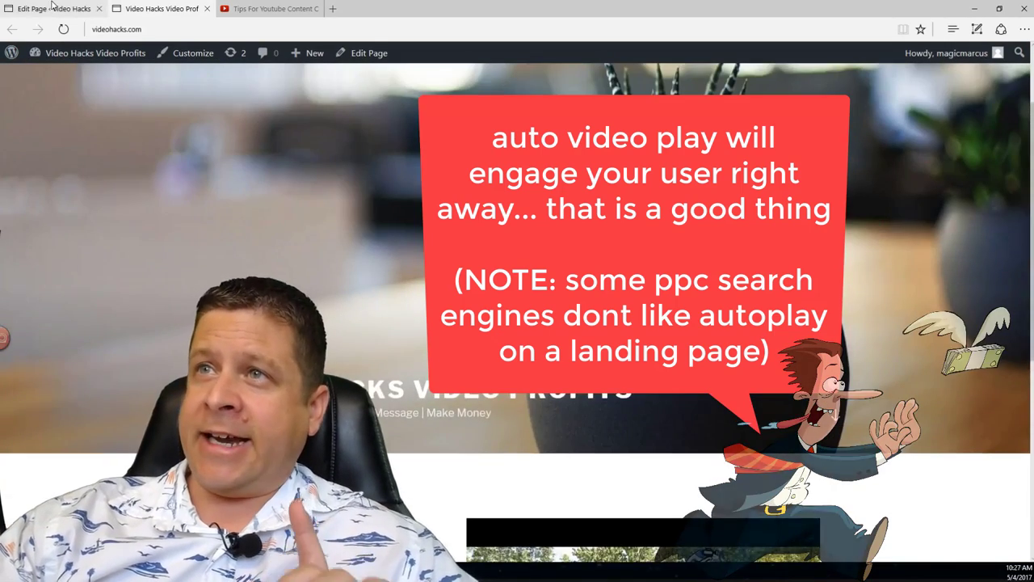
left_click(57, 9)
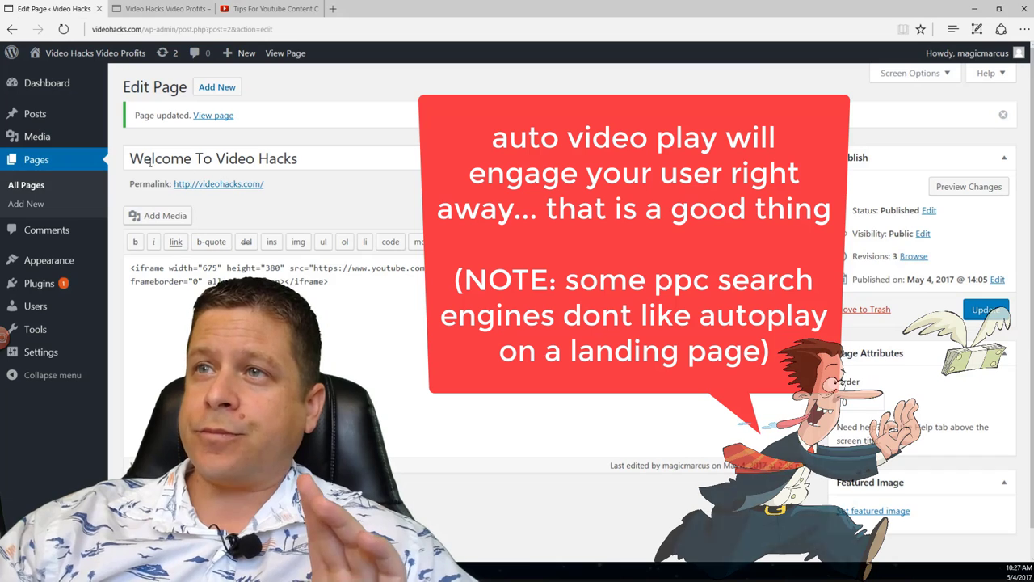
Retitle the Hello world! post to 'thank you post'.
mouse_move(55, 119)
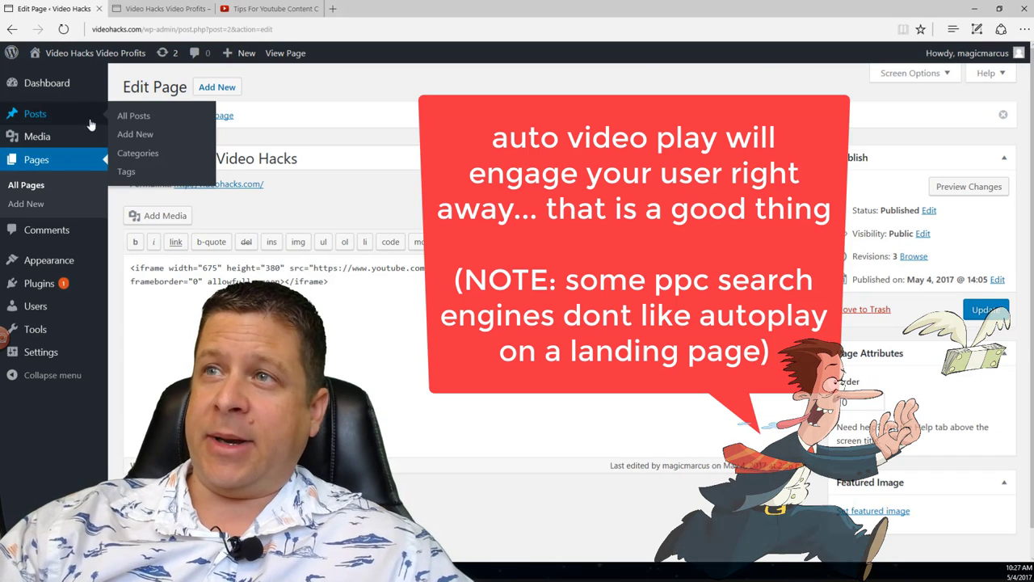
left_click(123, 121)
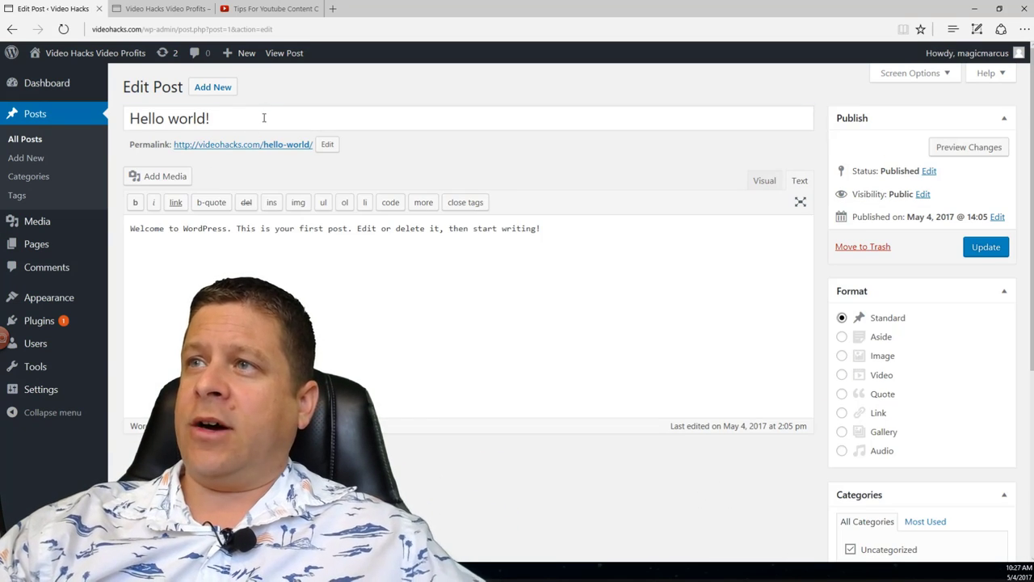
triple_click(260, 118)
type("thank you p")
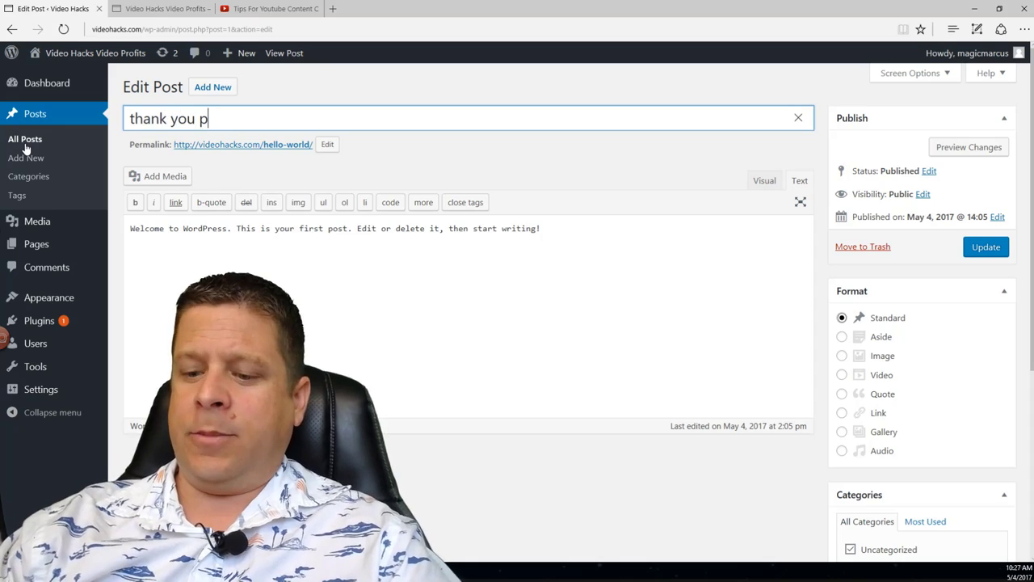
type("ost")
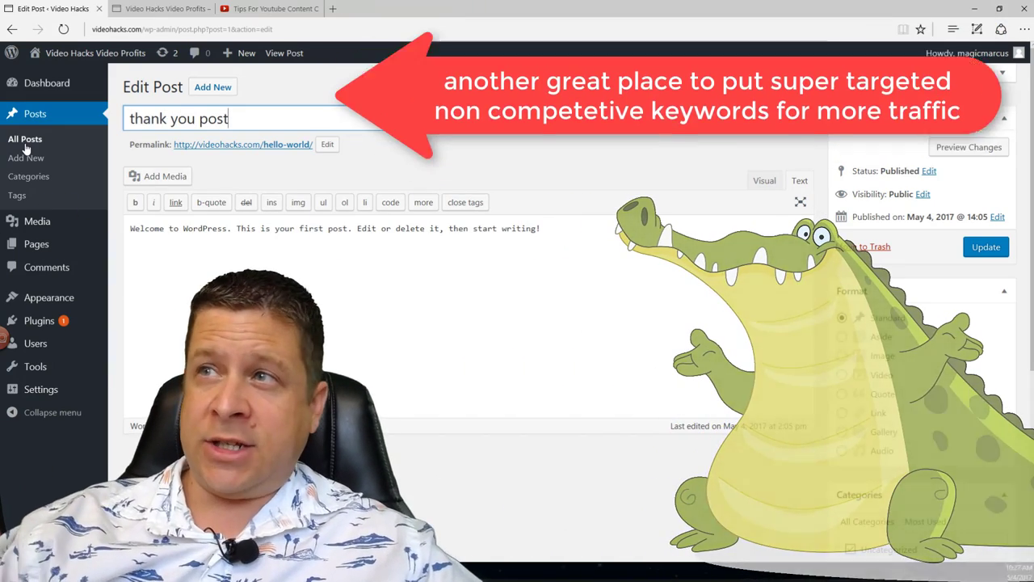
Change the post's permalink slug to thankyou and save the update.
left_click(326, 143)
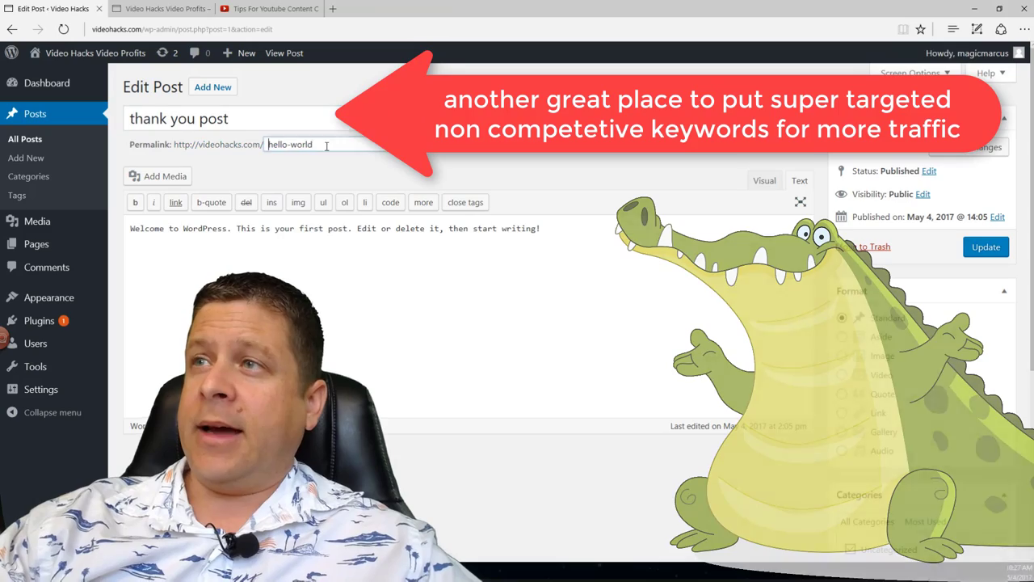
triple_click(317, 145)
type("thank")
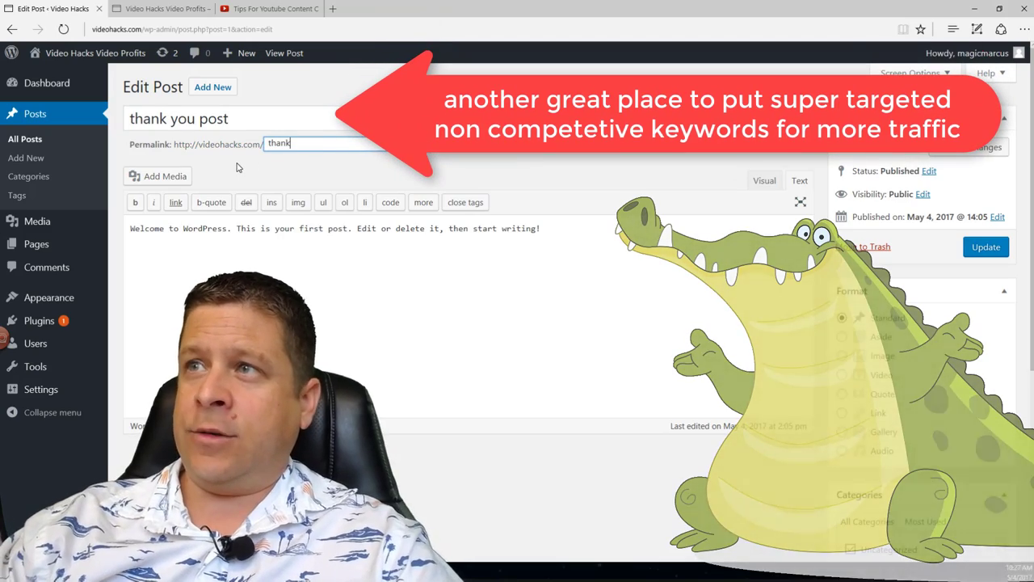
type("you")
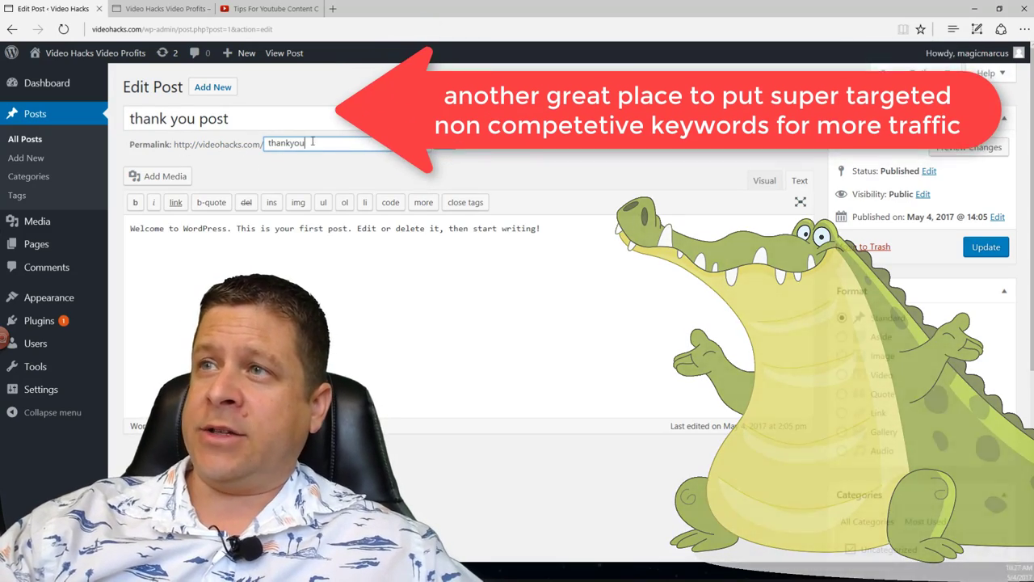
key("Return")
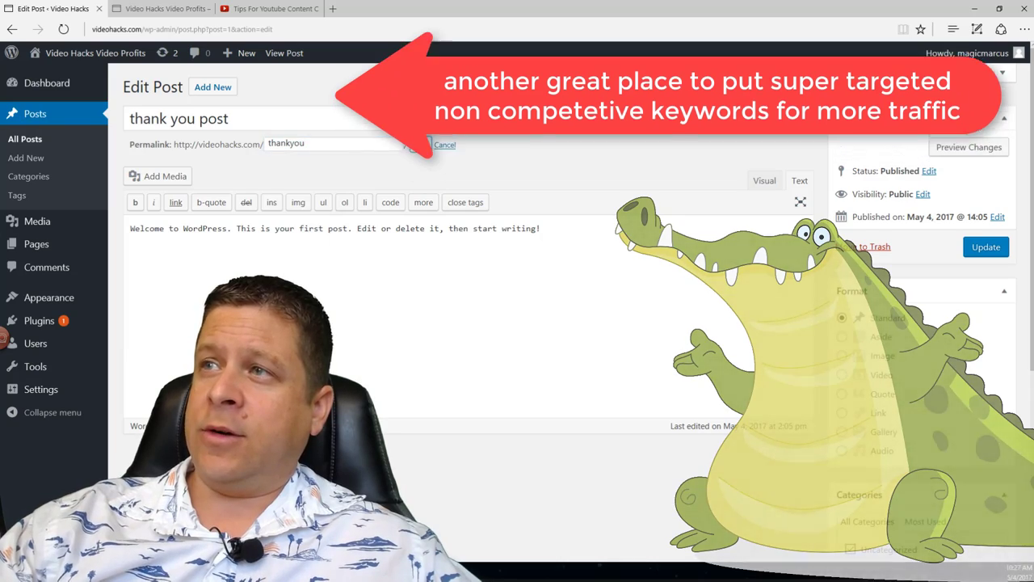
left_click(985, 246)
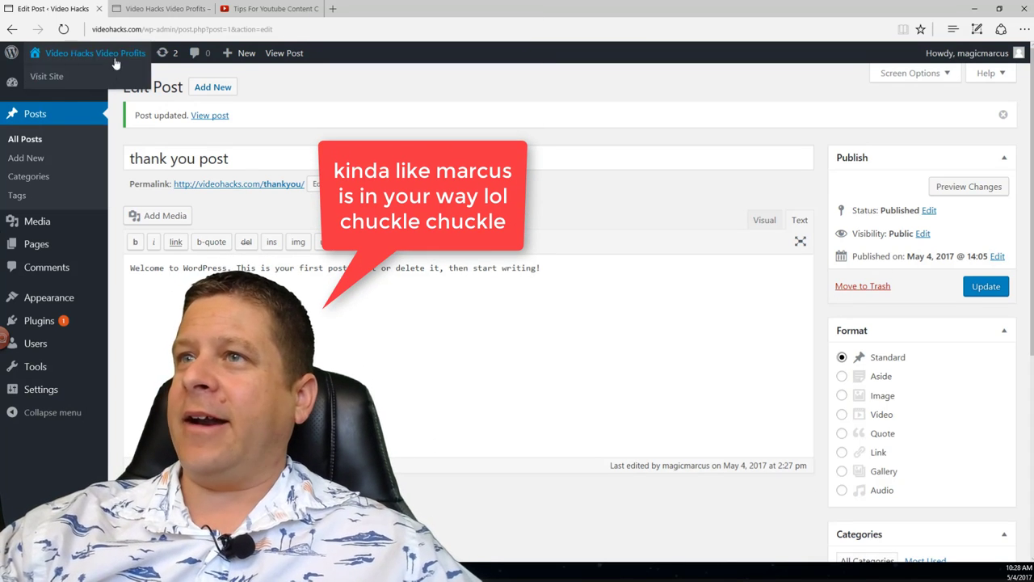
Open the live thank you post at videohacks.com/thankyou in a new tab and review it.
right_click(231, 184)
left_click(264, 197)
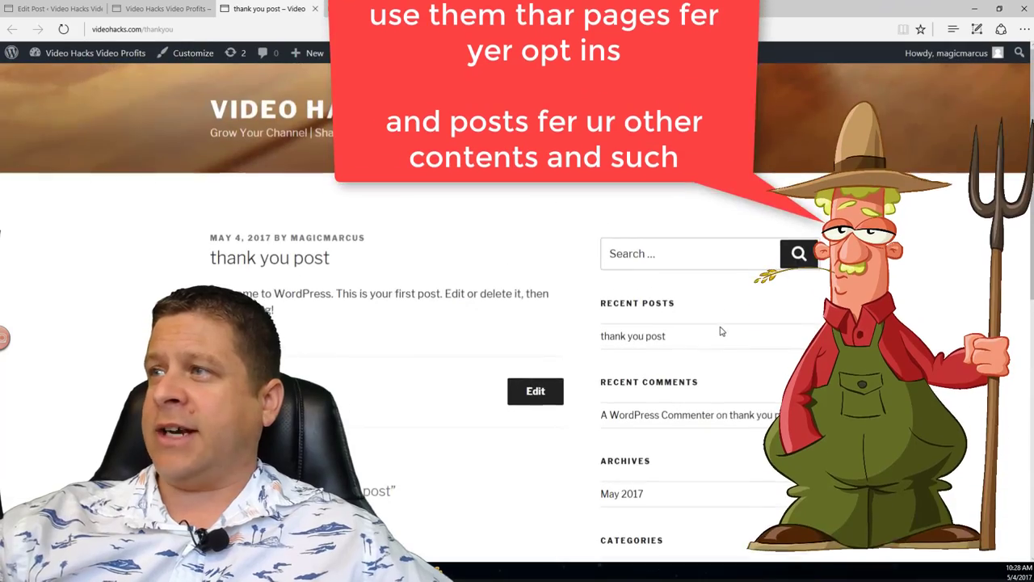
scroll(661, 315, "down", 10)
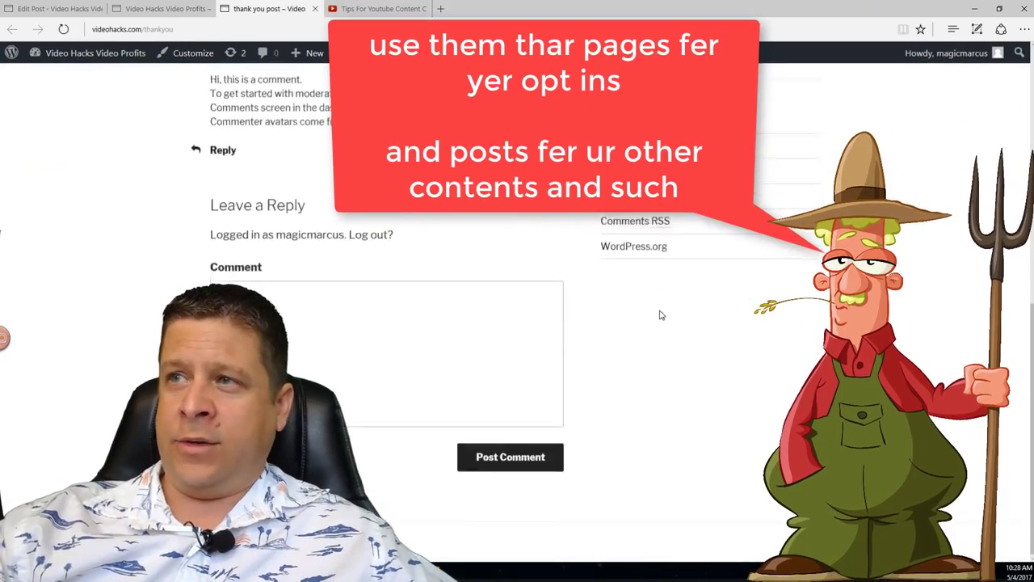
scroll(661, 315, "up", 10)
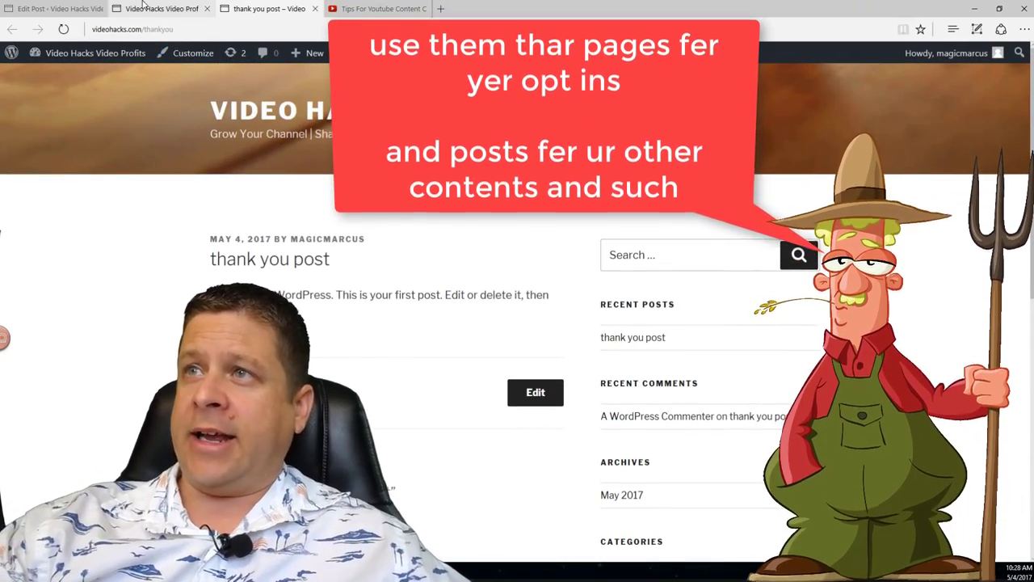
left_click(136, 6)
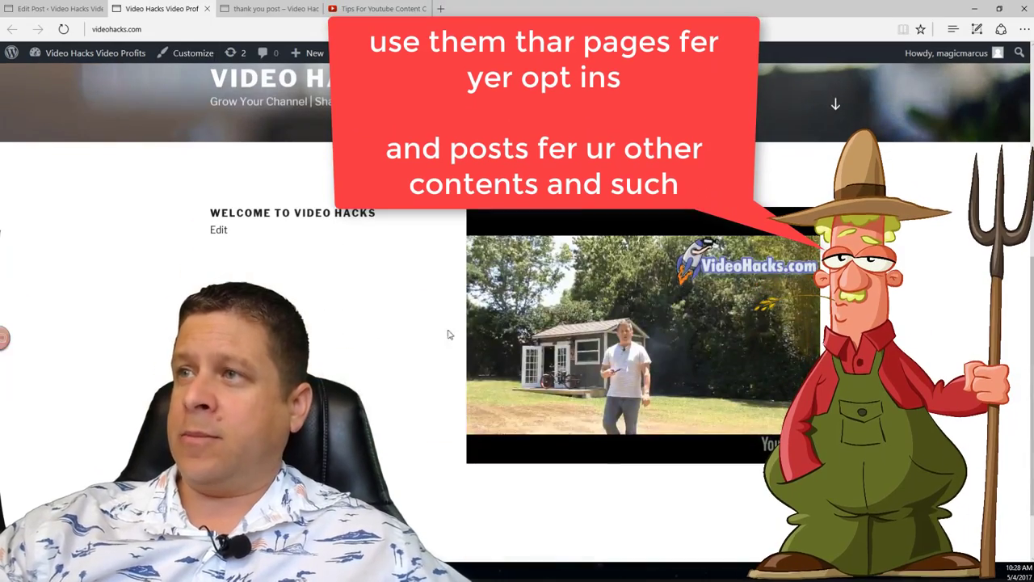
left_click(270, 9)
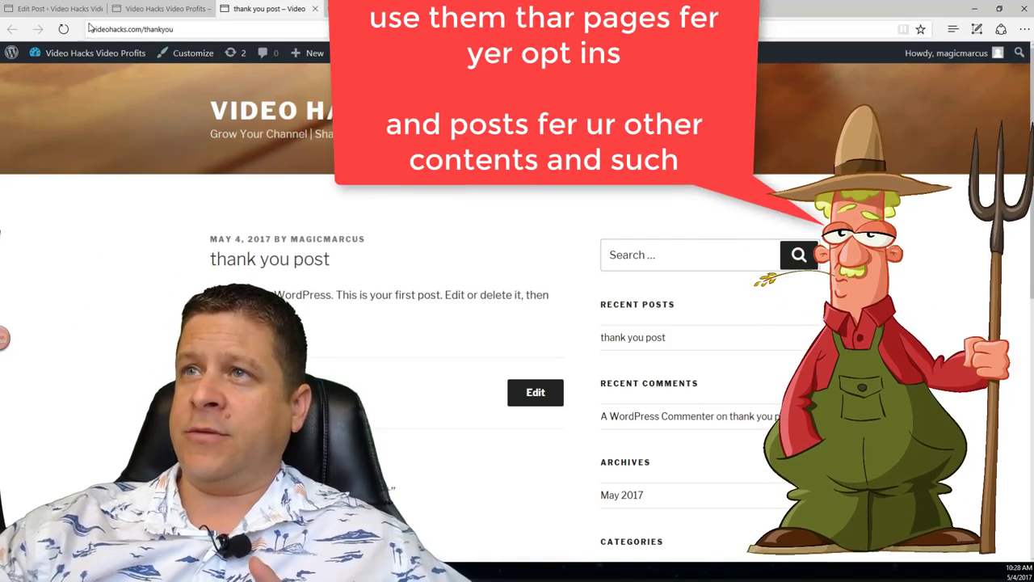
left_click(57, 9)
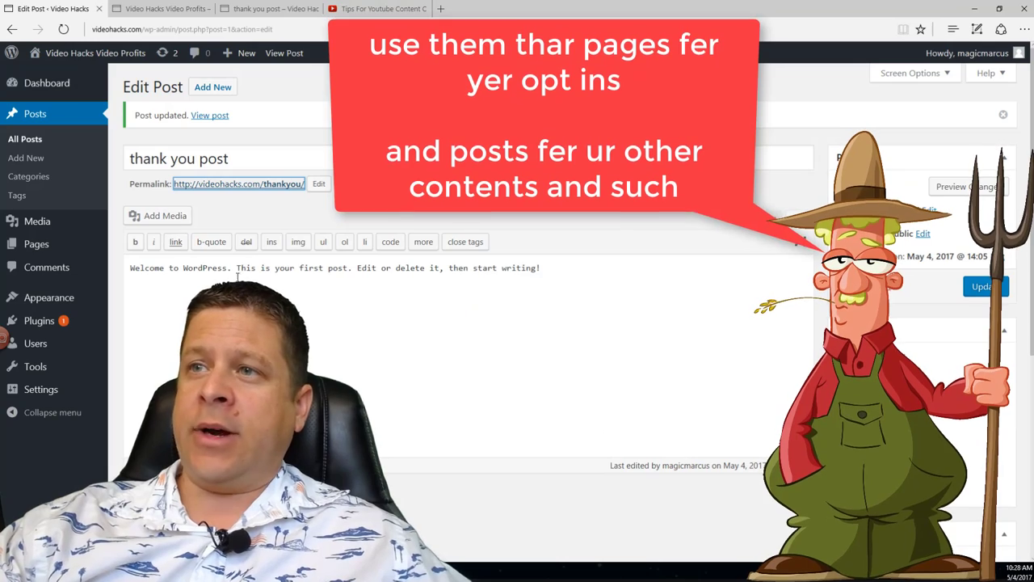
Go to Plugins > Add New and open the Upload Plugin .zip form.
mouse_move(37, 327)
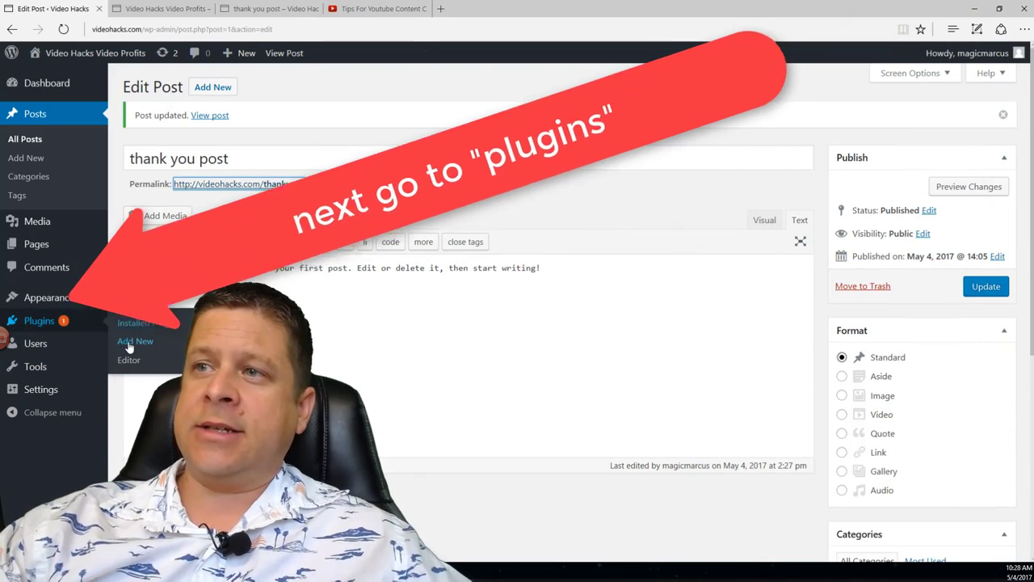
left_click(132, 342)
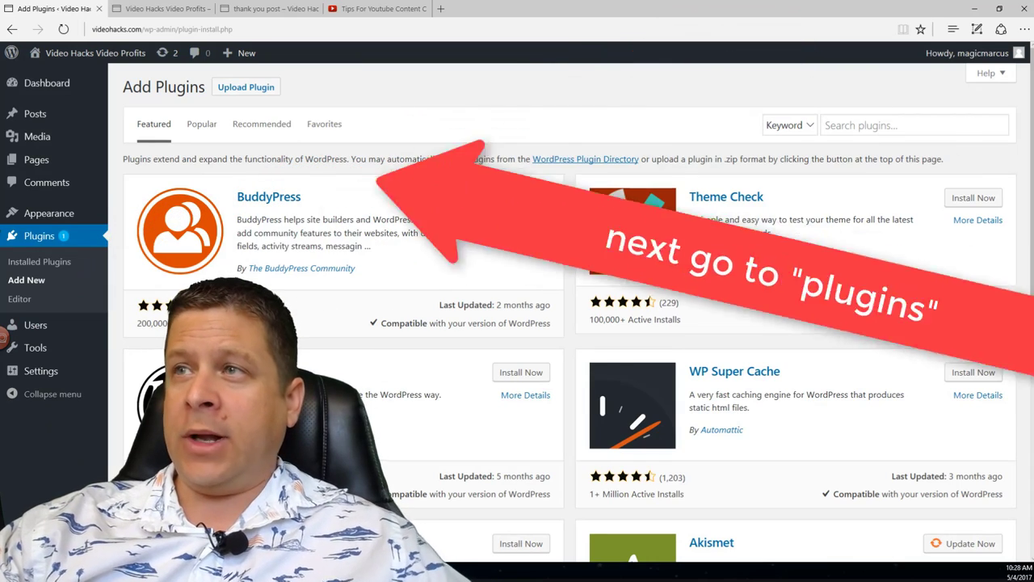
left_click(255, 96)
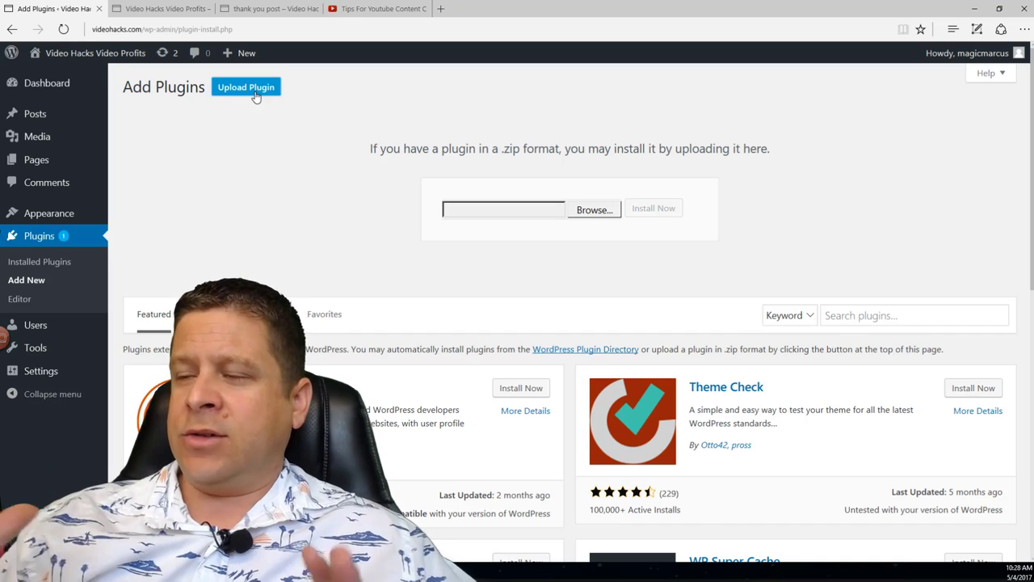
Choose squeezeblogspro.zip from Desktop > liveplug and install it.
left_click(568, 208)
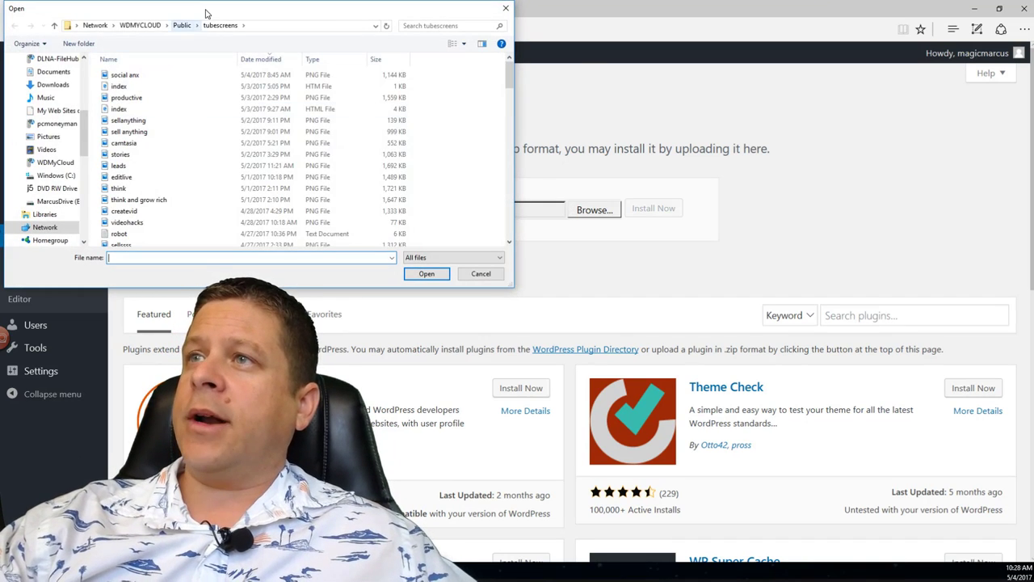
scroll(182, 141, "up", 4)
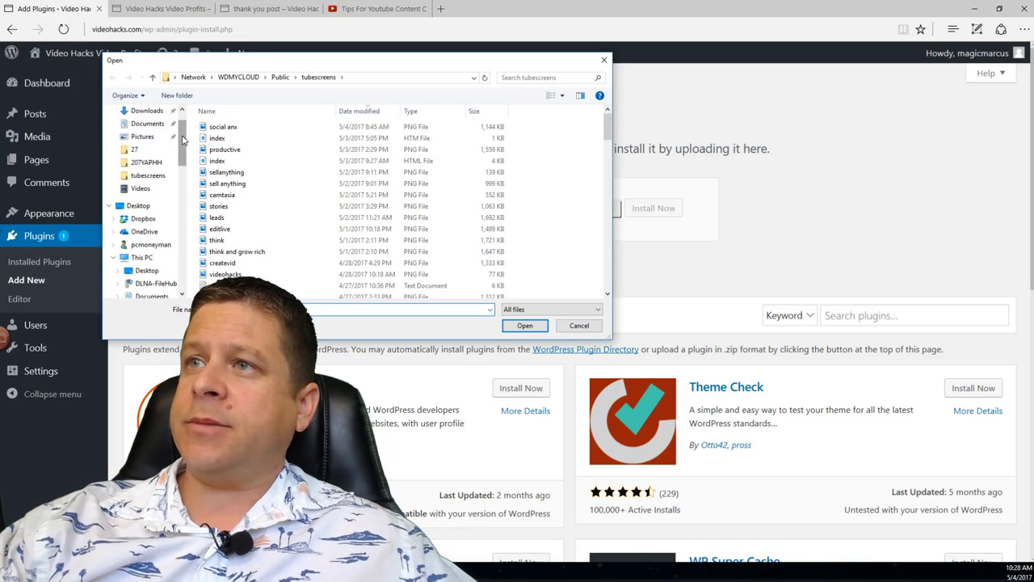
scroll(154, 137, "up", 1)
left_click(142, 127)
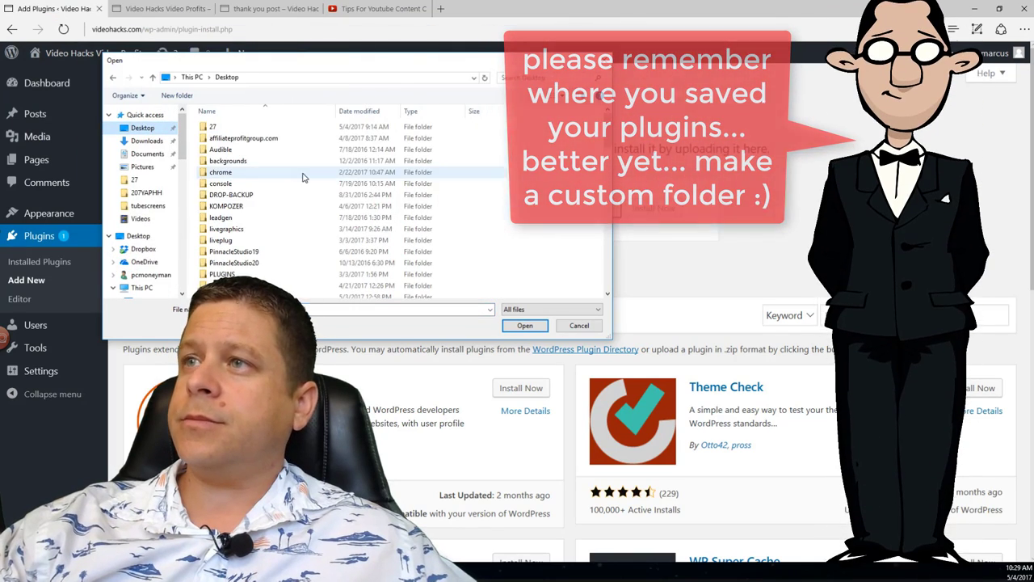
double_click(221, 240)
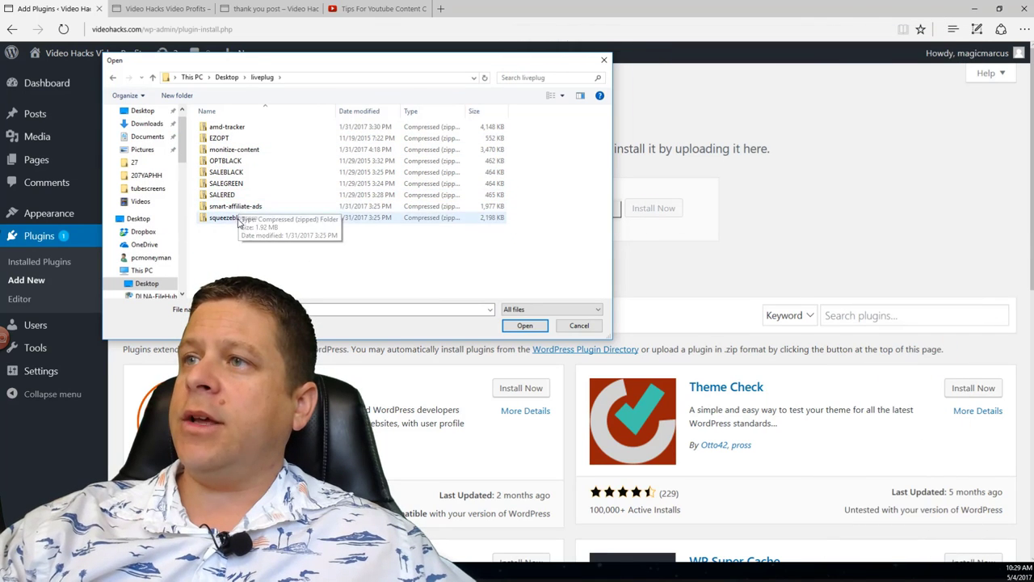
double_click(234, 218)
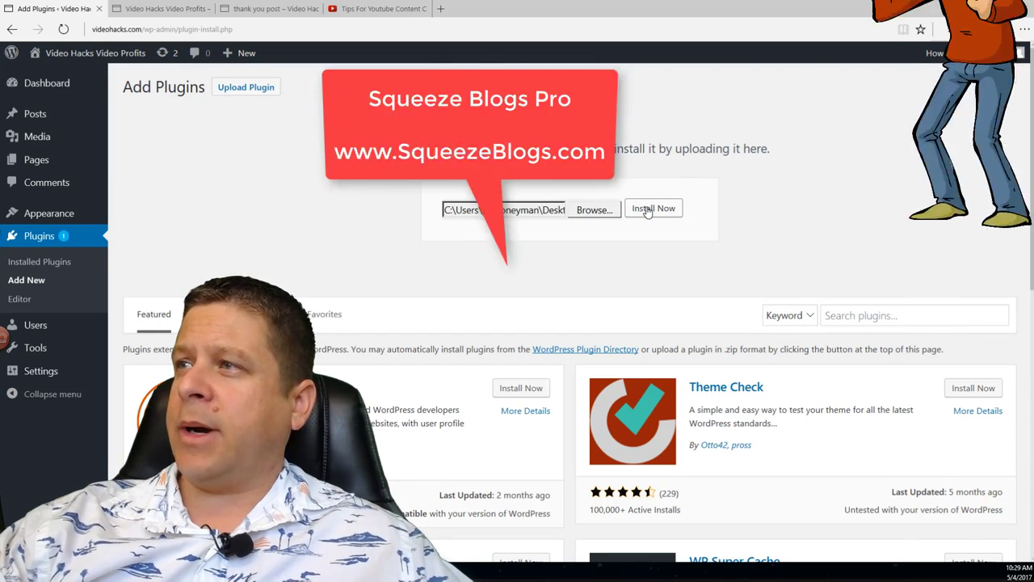
left_click(647, 209)
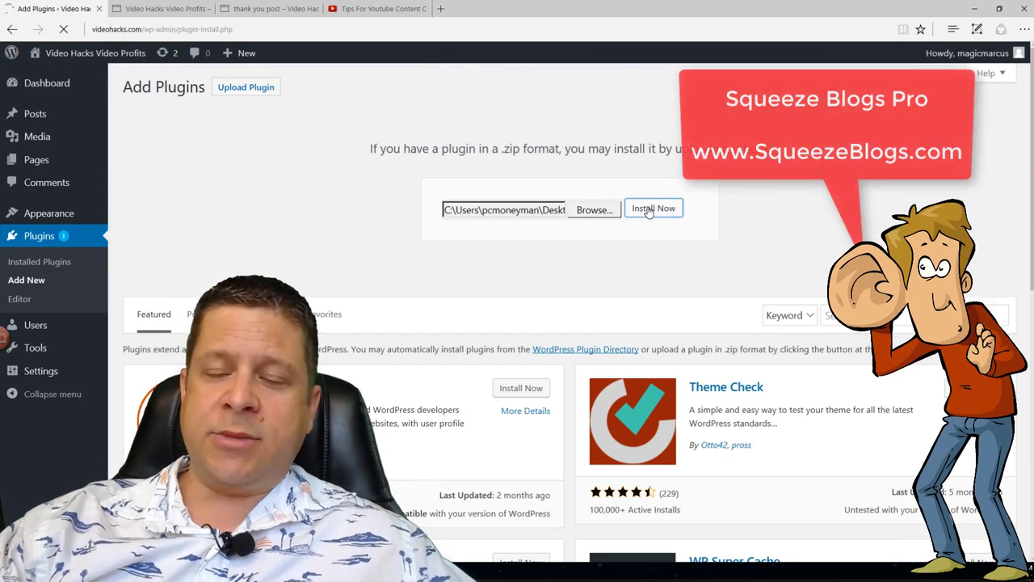
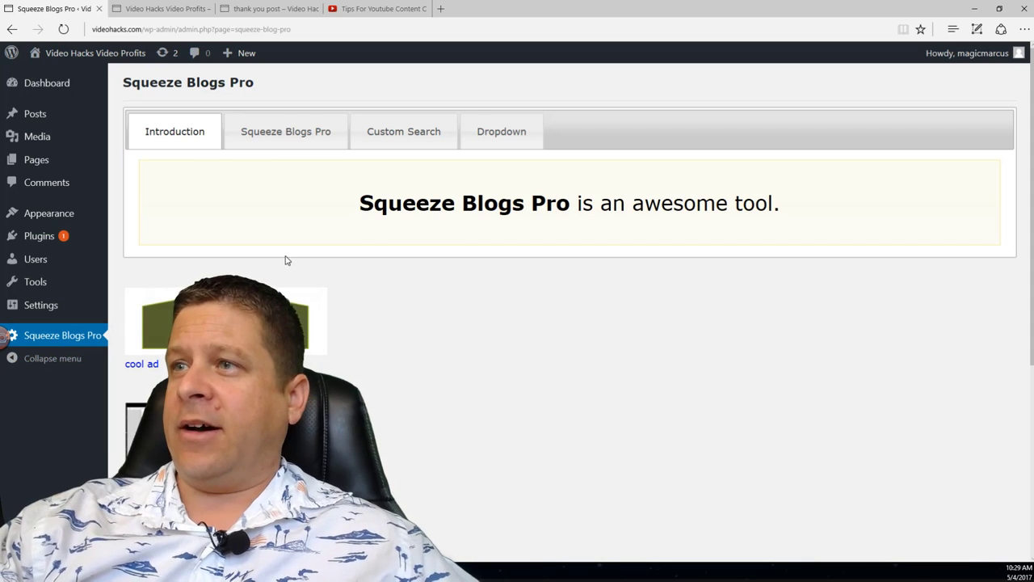
Open the Squeeze Blogs Pro settings, check the site and thank-you tabs, and reach Optin 1 Widget.
scroll(566, 323, "down", 3)
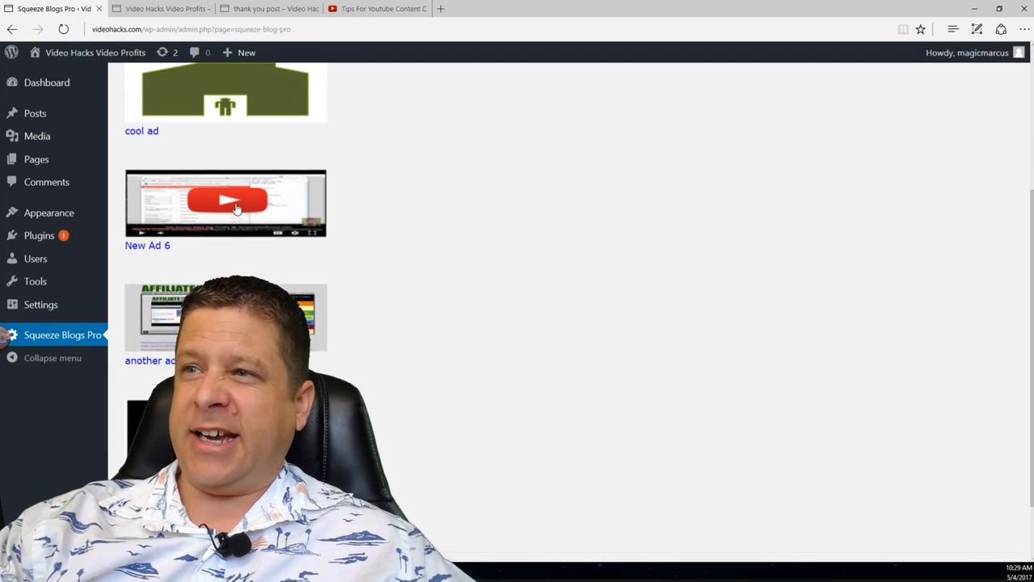
scroll(566, 324, "up", 3)
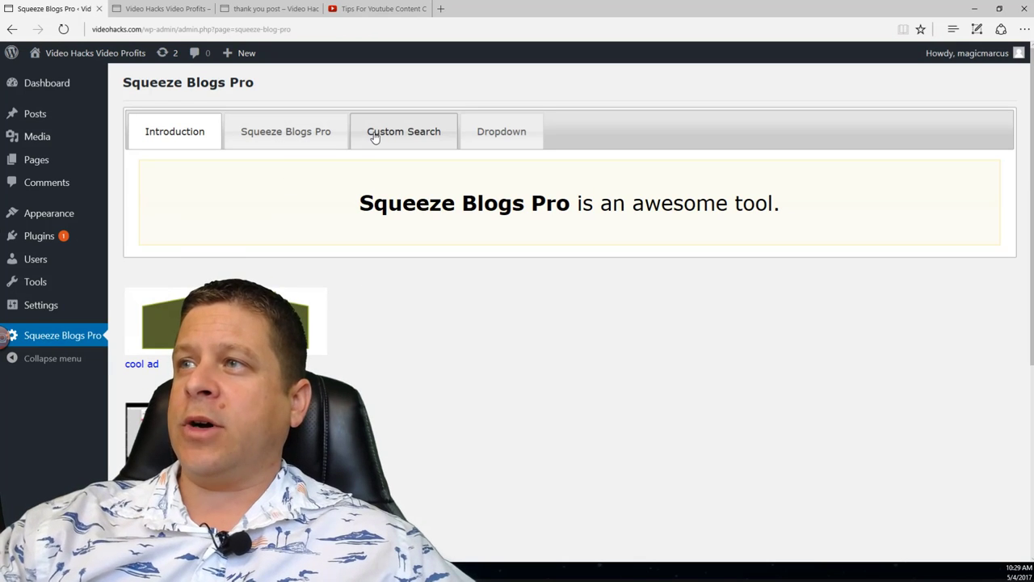
left_click(295, 134)
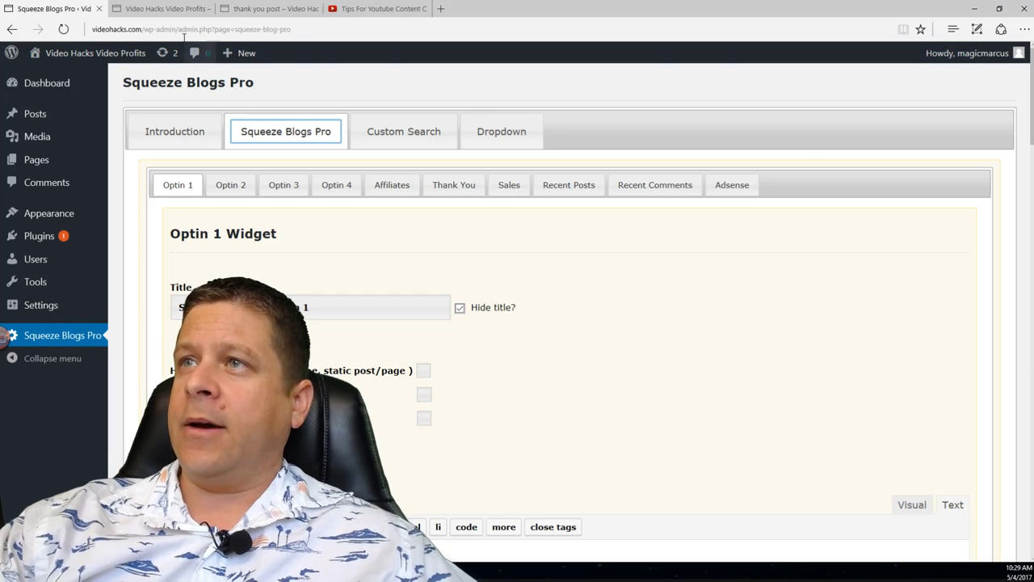
left_click(184, 16)
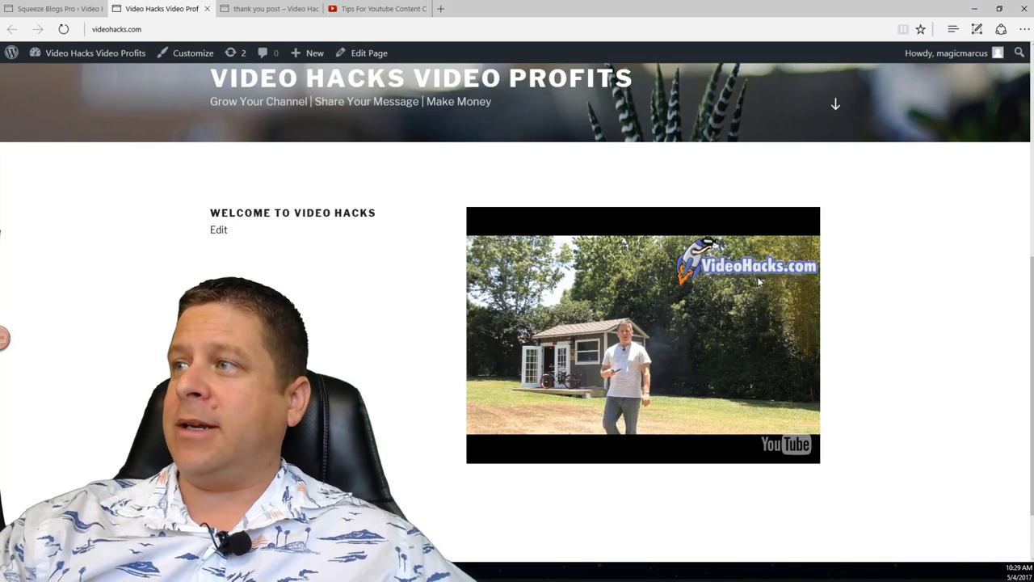
left_click(257, 16)
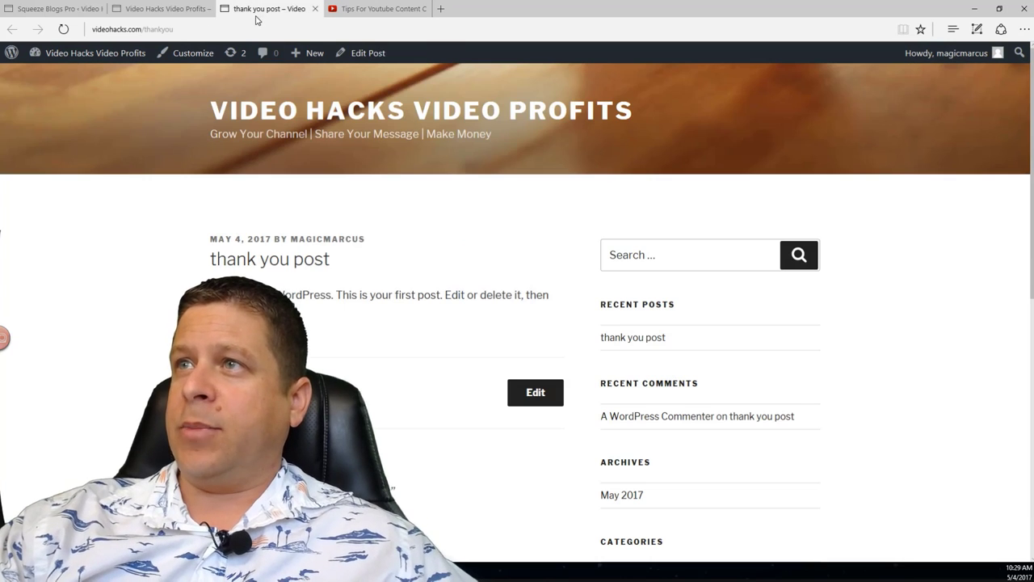
left_click(57, 9)
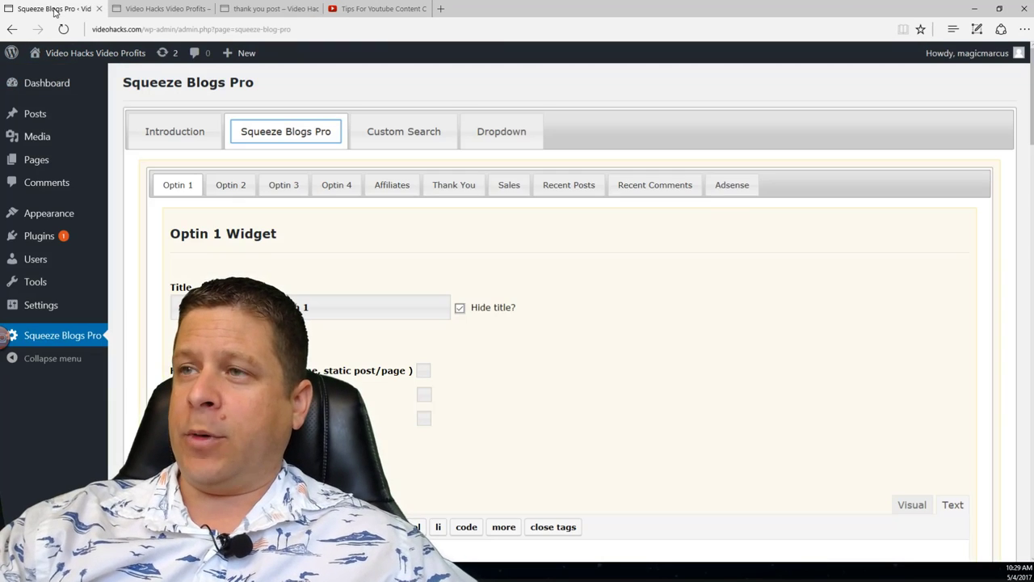
scroll(513, 257, "down", 2)
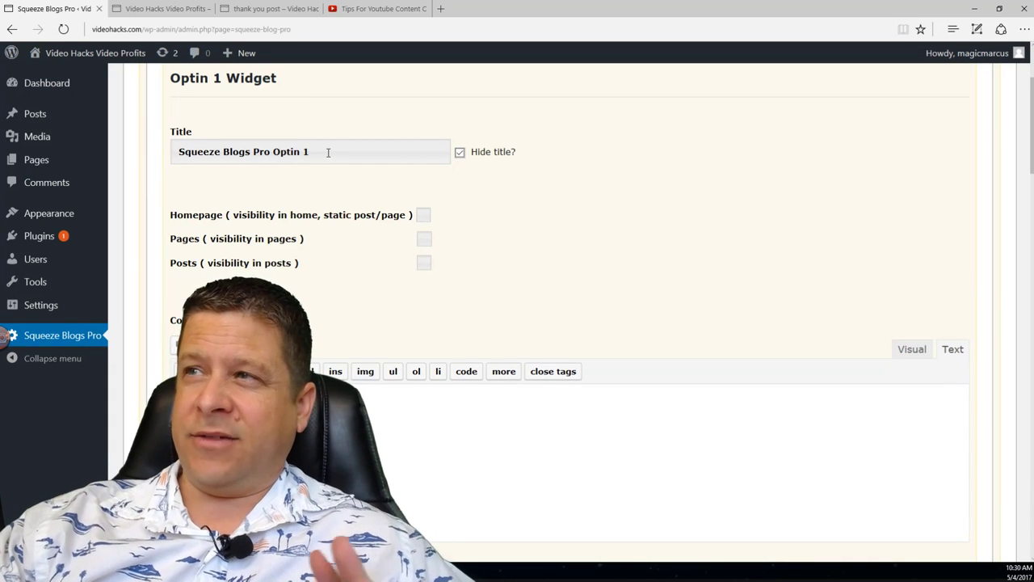
Tick Homepage visibility for Optin 1 and type the 'Enter Your Name And Email To Get… KILLER Video Hacks' line.
left_click(423, 215)
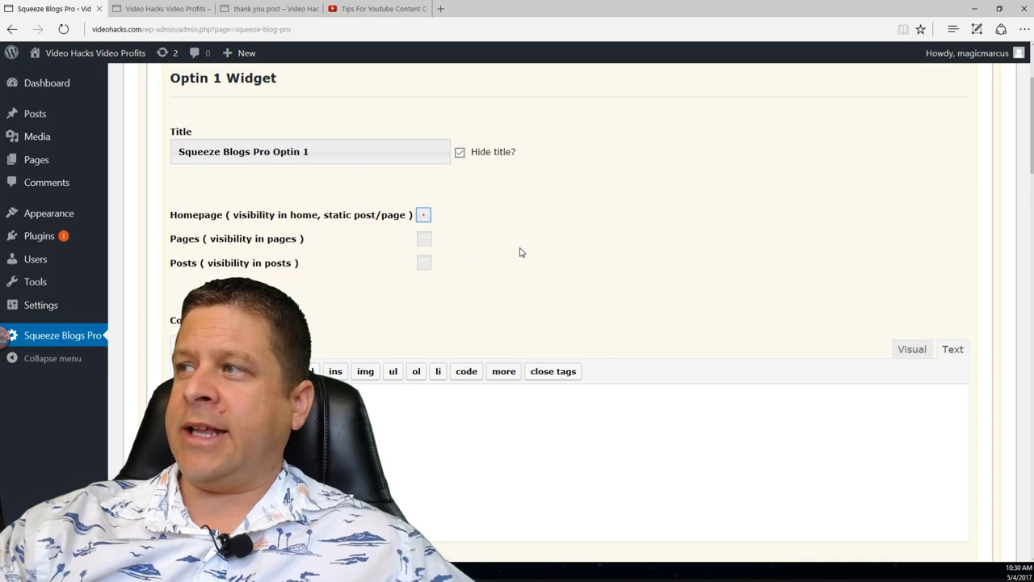
scroll(517, 263, "down", 2)
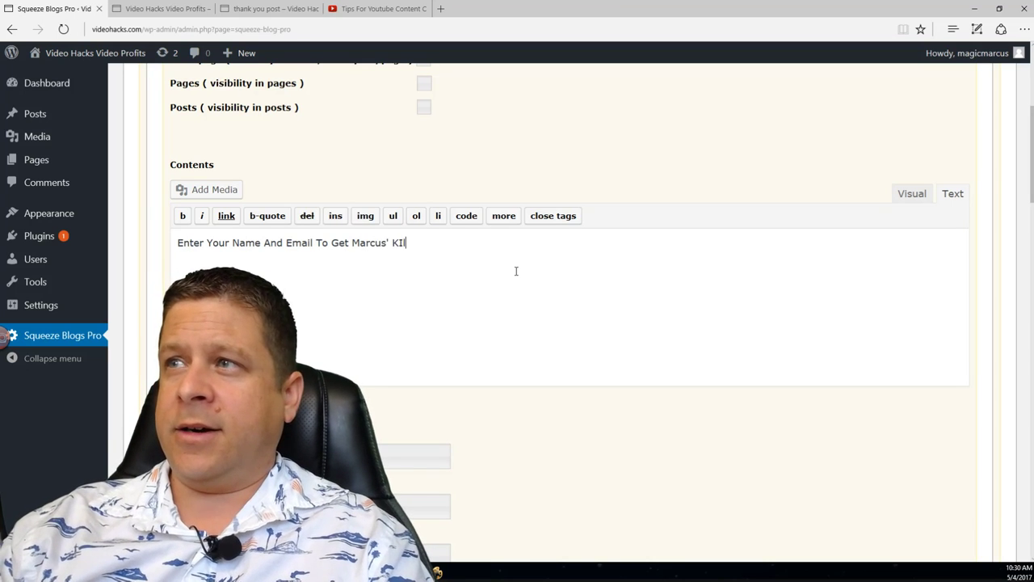
type("ler ")
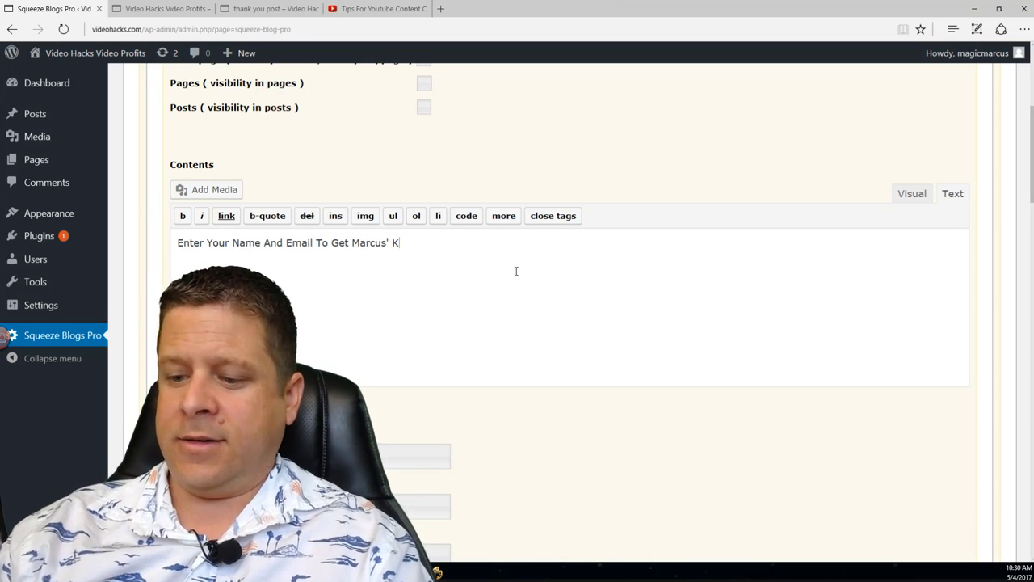
type("ER Video Hacks")
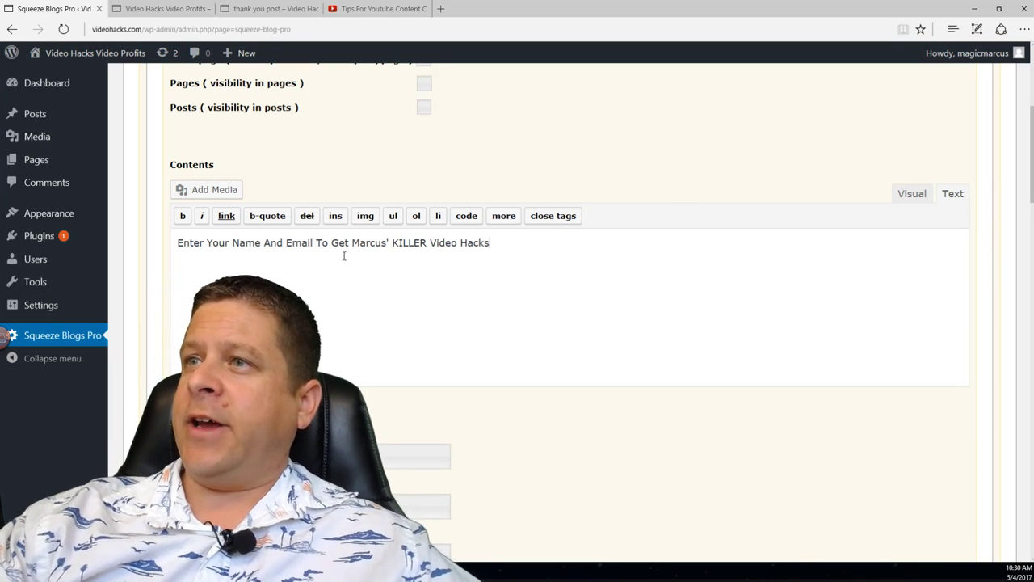
In the Visual editor, centre the signup line and format it as Heading 4.
left_click(903, 194)
left_click(900, 194)
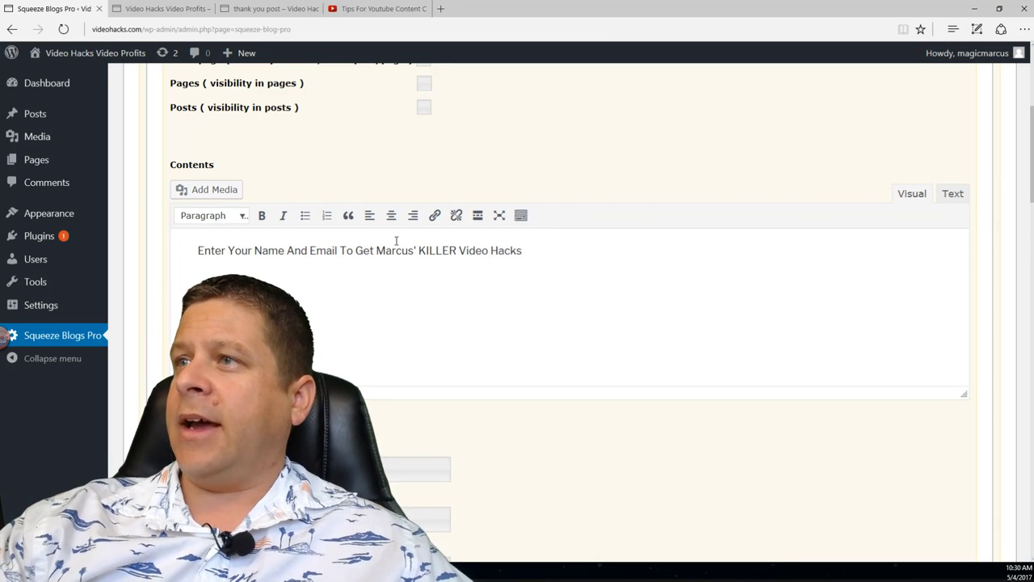
left_click(391, 215)
left_click_drag(578, 251, 240, 277)
left_click(238, 216)
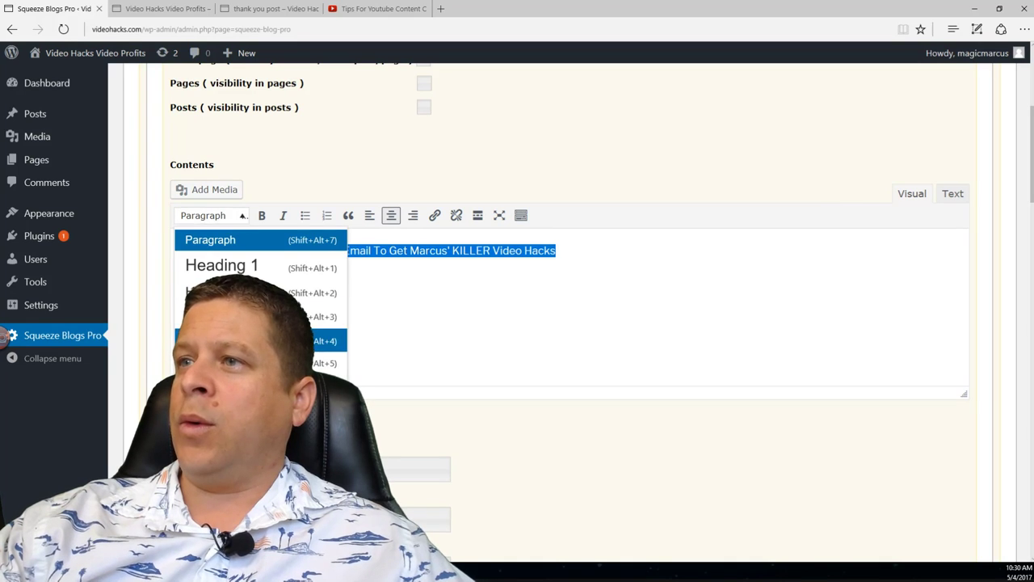
left_click(299, 340)
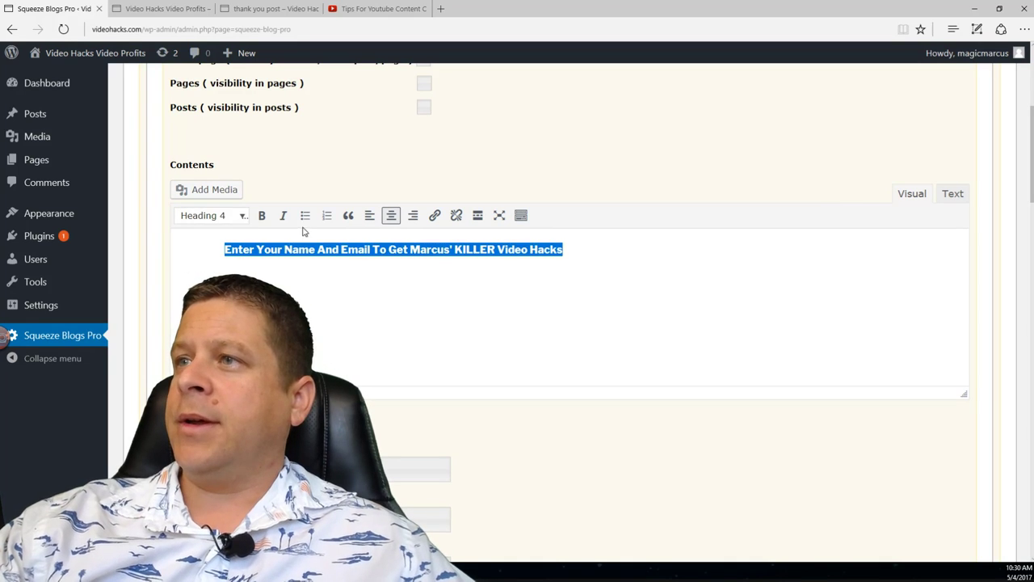
Colour the signup line red using the Text color picker.
left_click(521, 215)
left_click(243, 236)
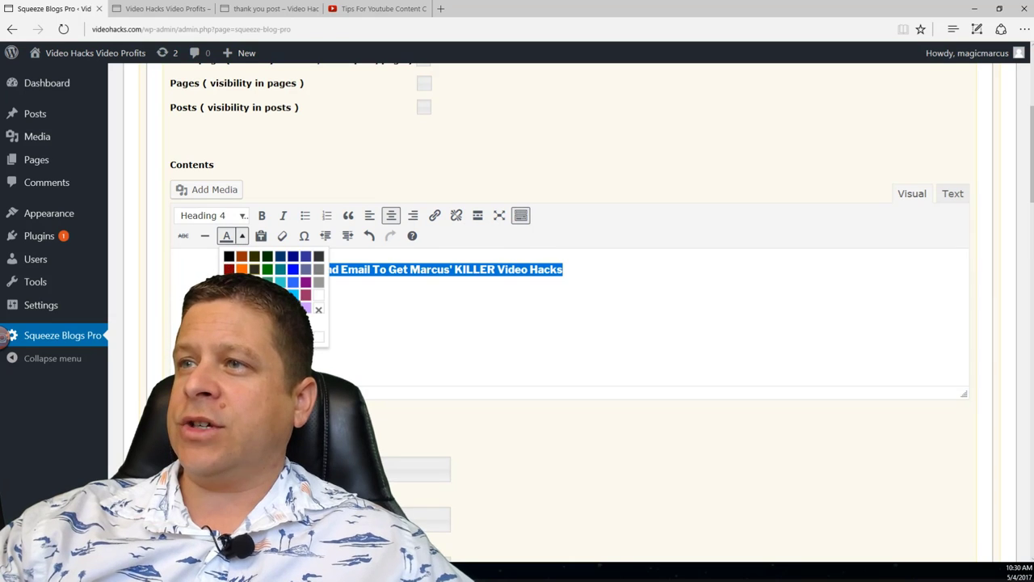
left_click(229, 282)
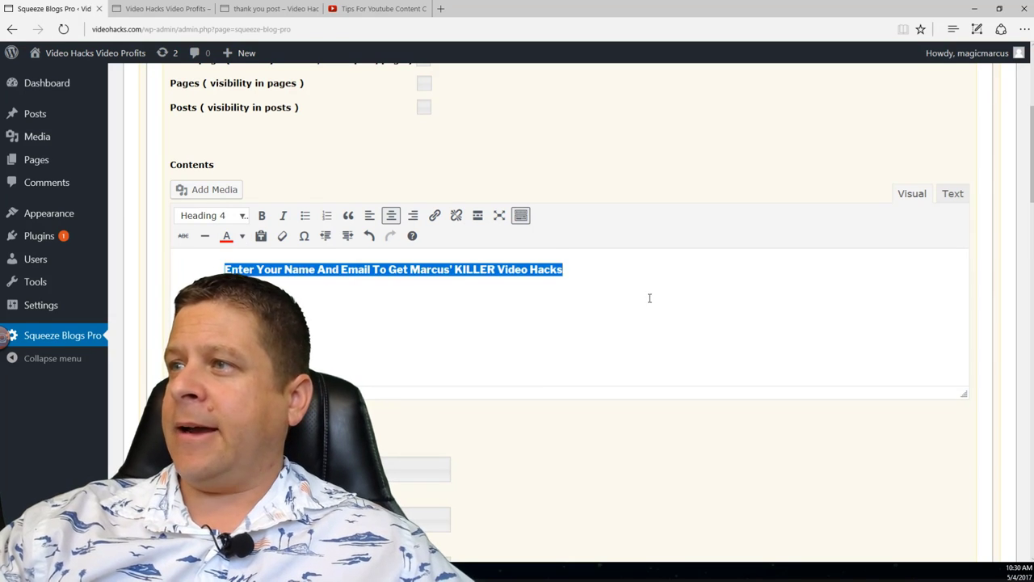
scroll(642, 296, "down", 2)
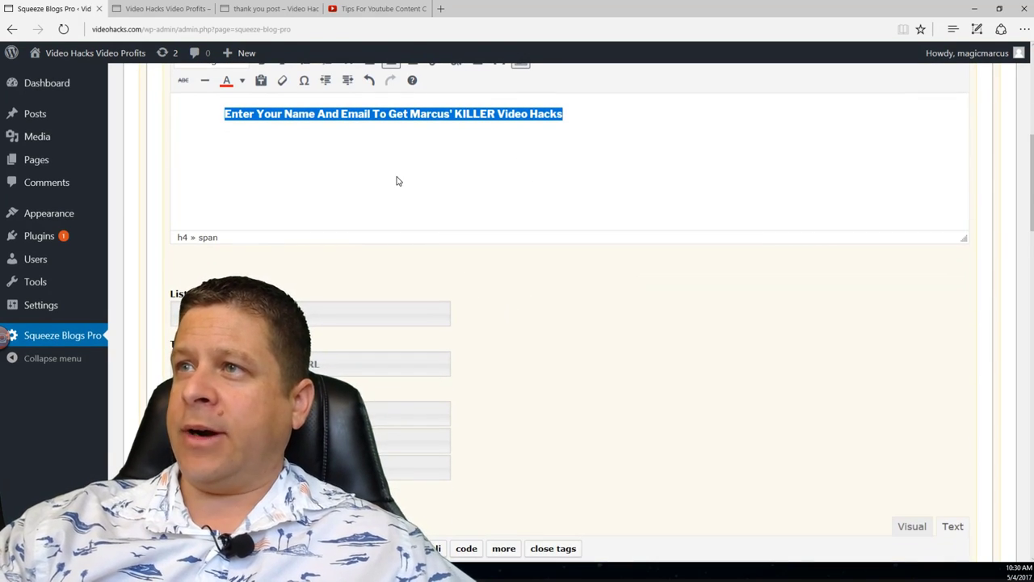
scroll(514, 123, "up", 2)
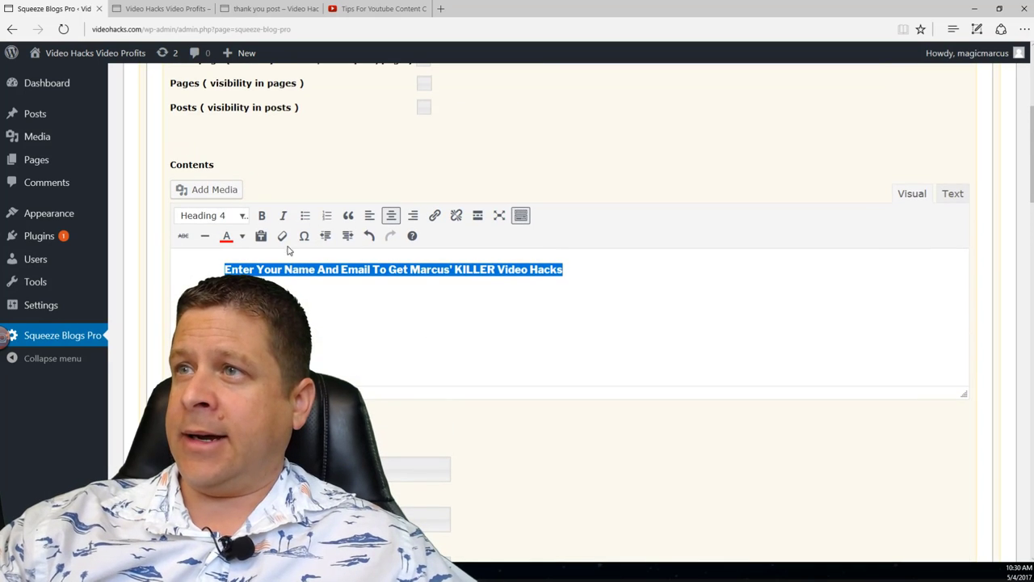
scroll(457, 342, "down", 1)
left_click(362, 381)
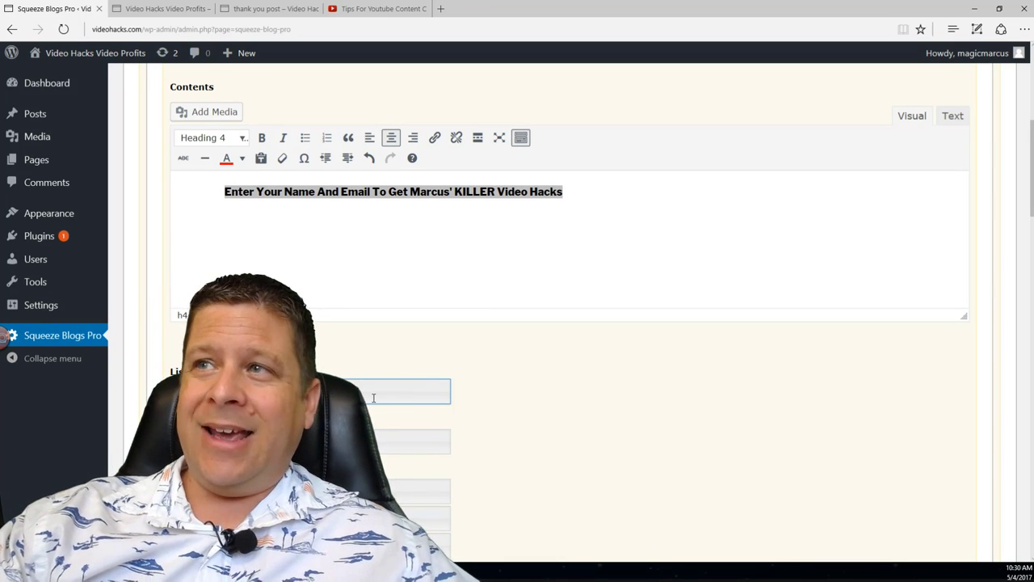
Enter the AWeber mailing list name in the Optin 1 Listname field.
scroll(373, 397, "up", 5)
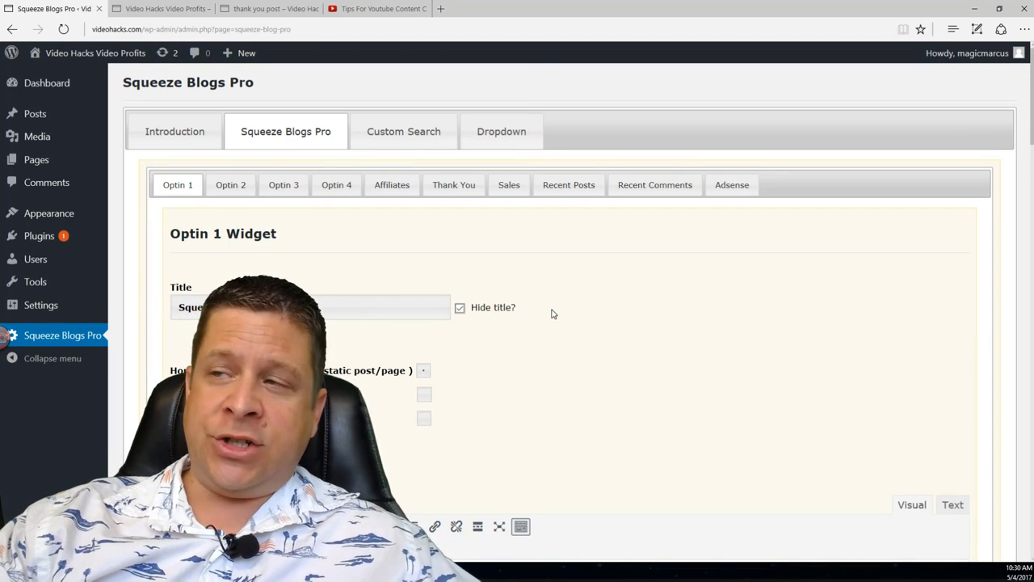
scroll(553, 313, "down", 3)
scroll(572, 349, "up", 3)
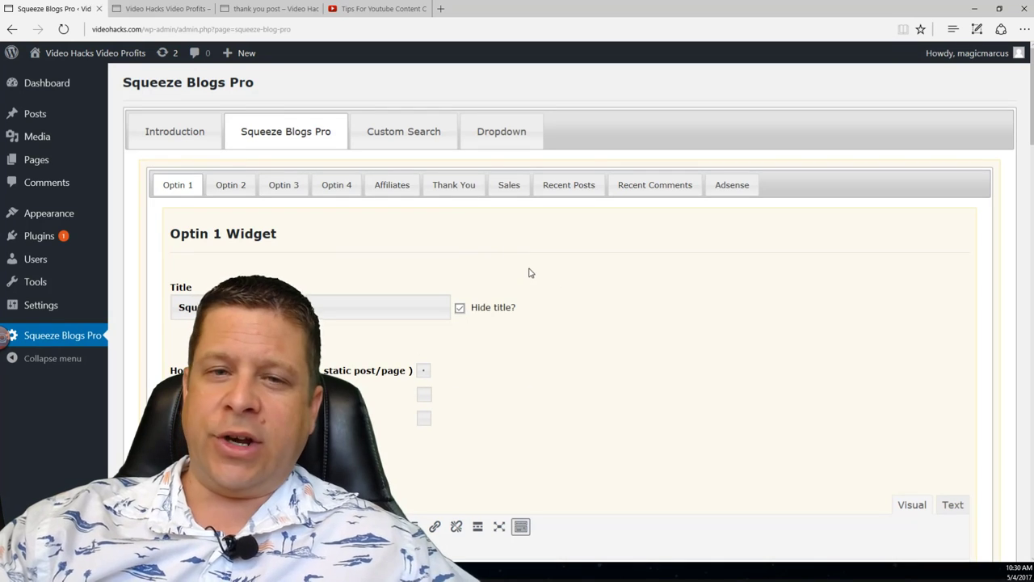
scroll(522, 340, "down", 1)
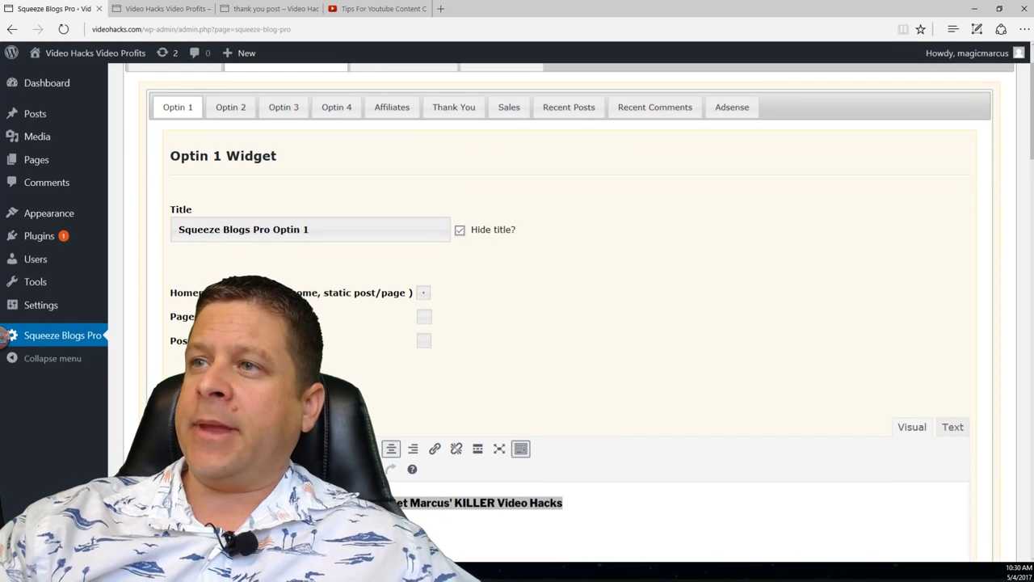
scroll(424, 291, "down", 4)
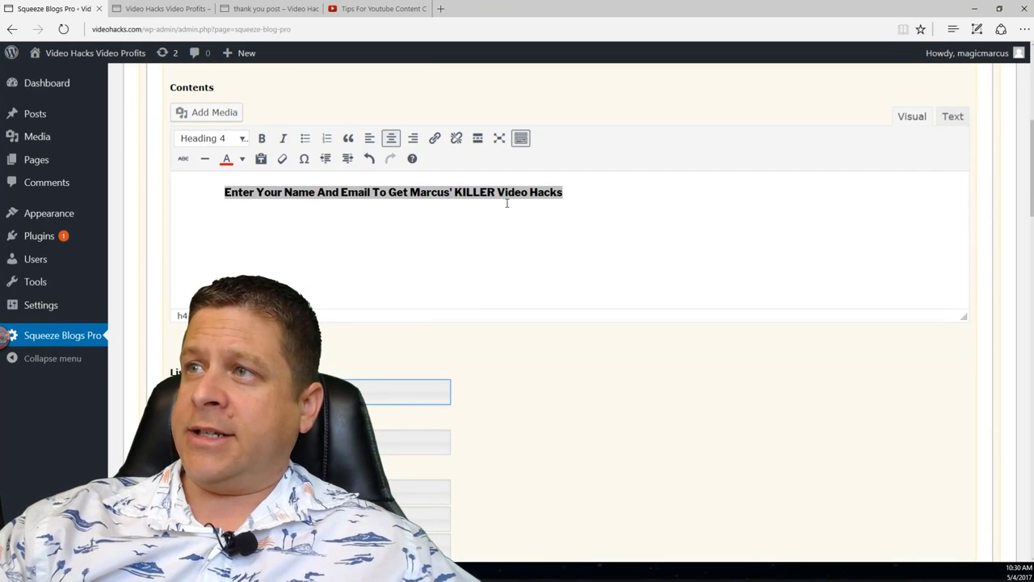
scroll(427, 303, "down", 2)
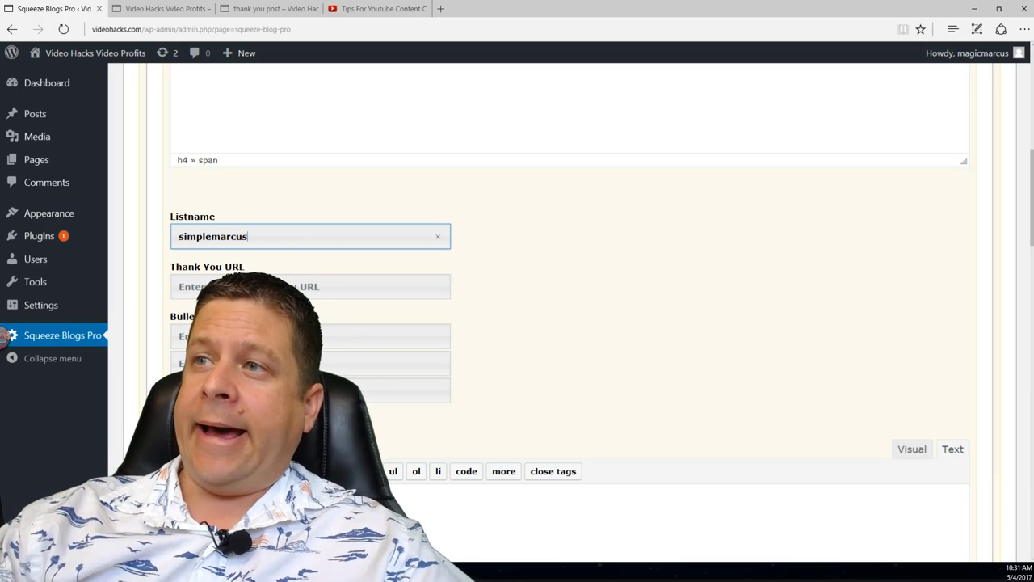
Copy the thank-you post's web address and return to the Thank You URL field.
left_click(269, 8)
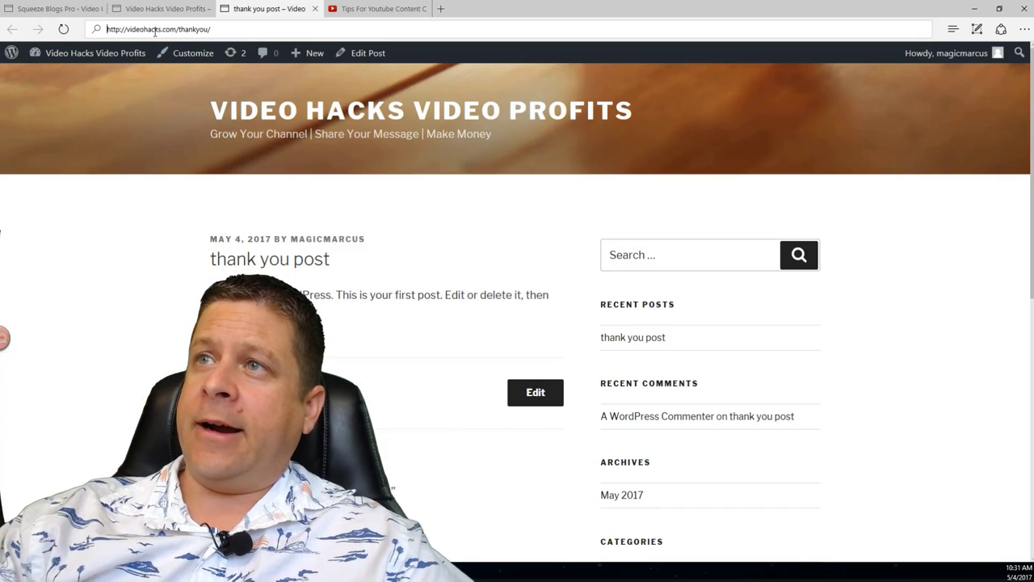
left_click(130, 32)
left_click_drag(208, 32, 104, 29)
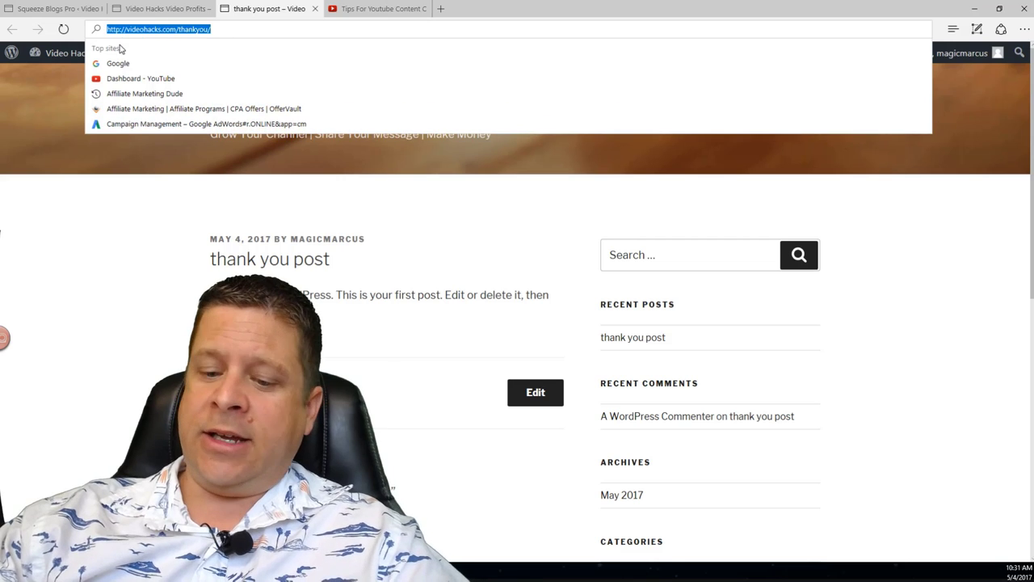
key("ctrl+shift+Tab")
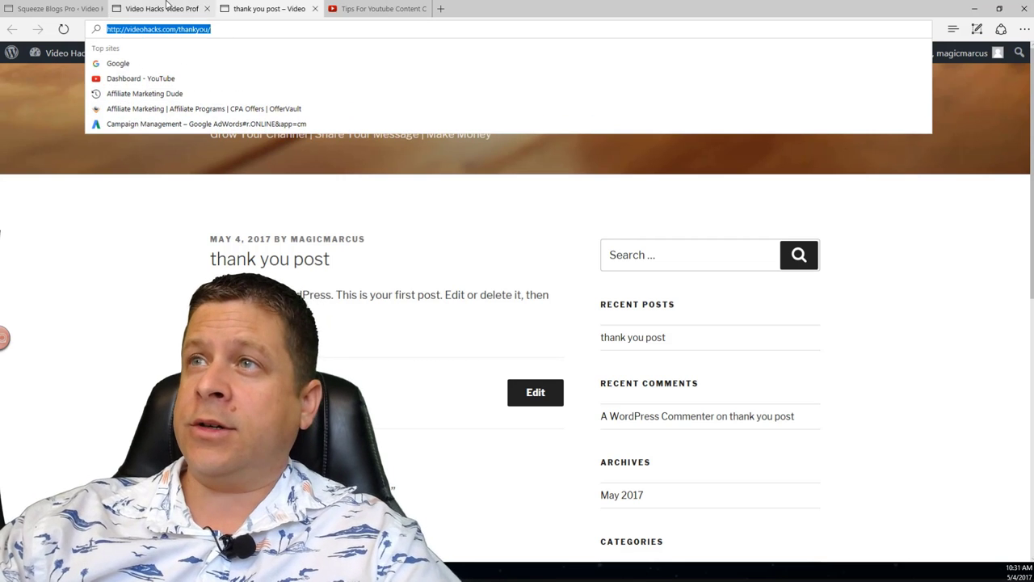
key("ctrl+shift+Tab")
left_click(379, 286)
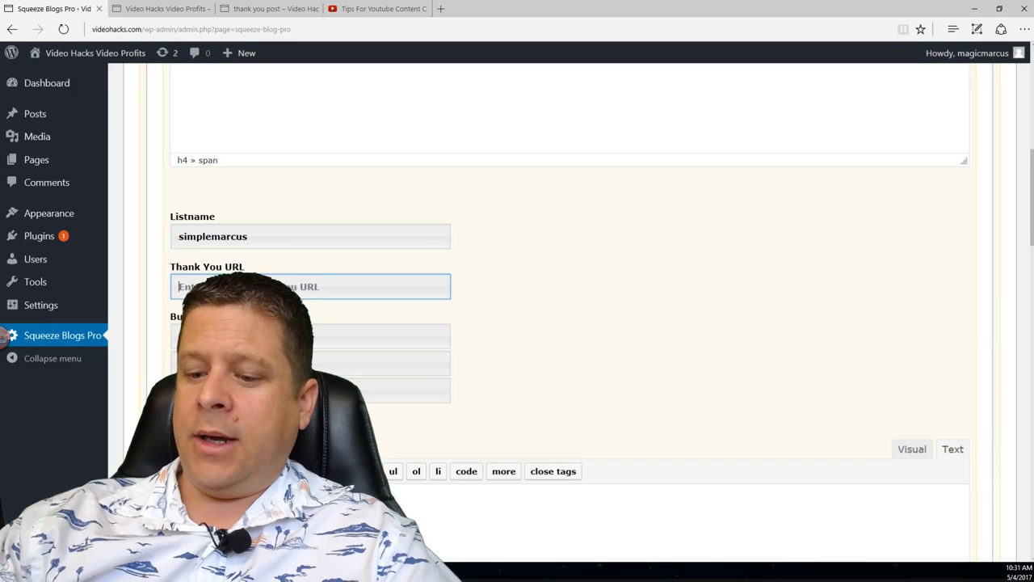
Enter bullets 'Free Video Ranking PDF', 'KILLER Free Plugins' and 'And Video Profit Tips'.
left_click(310, 336)
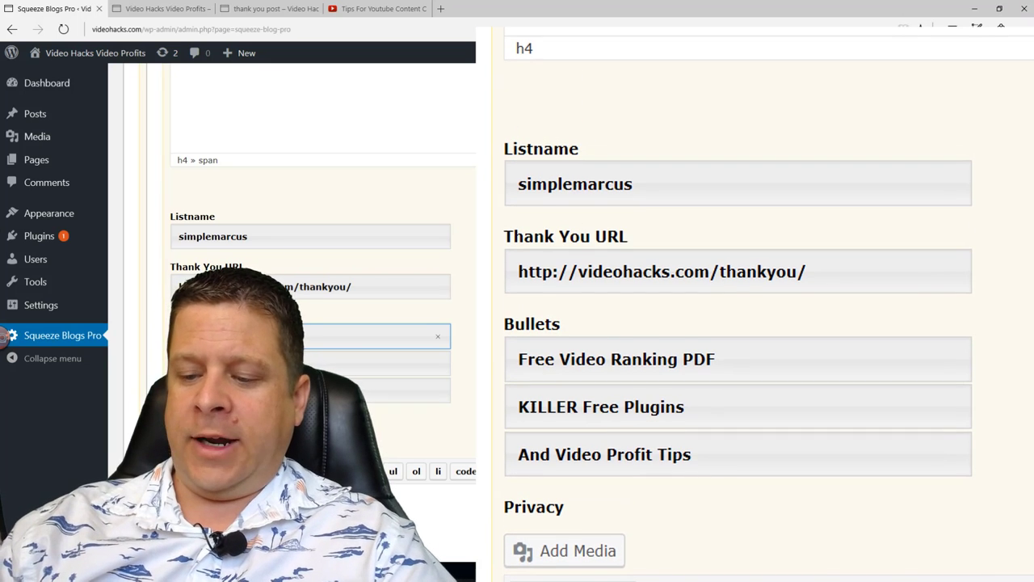
left_click(310, 363)
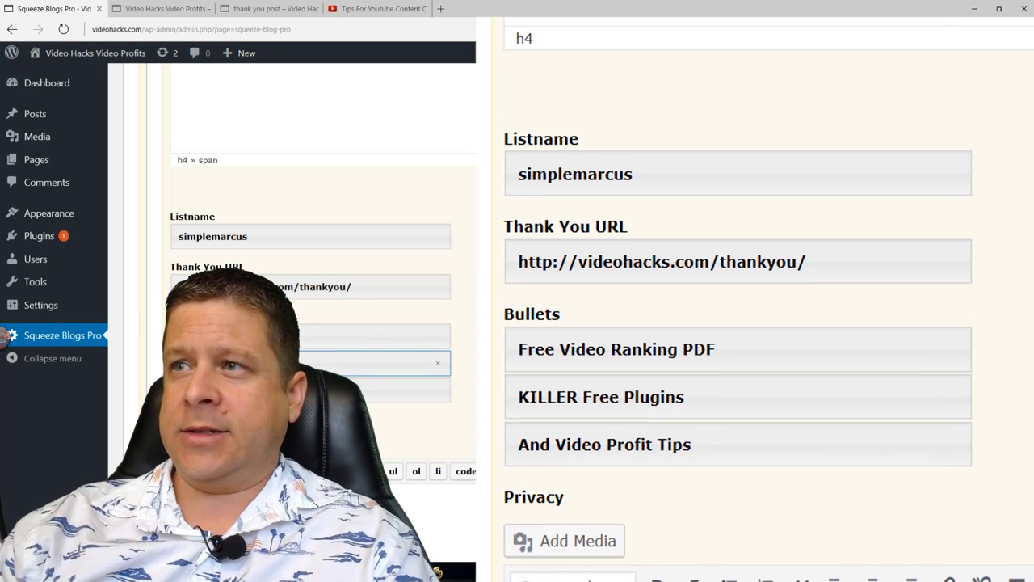
left_click(372, 390)
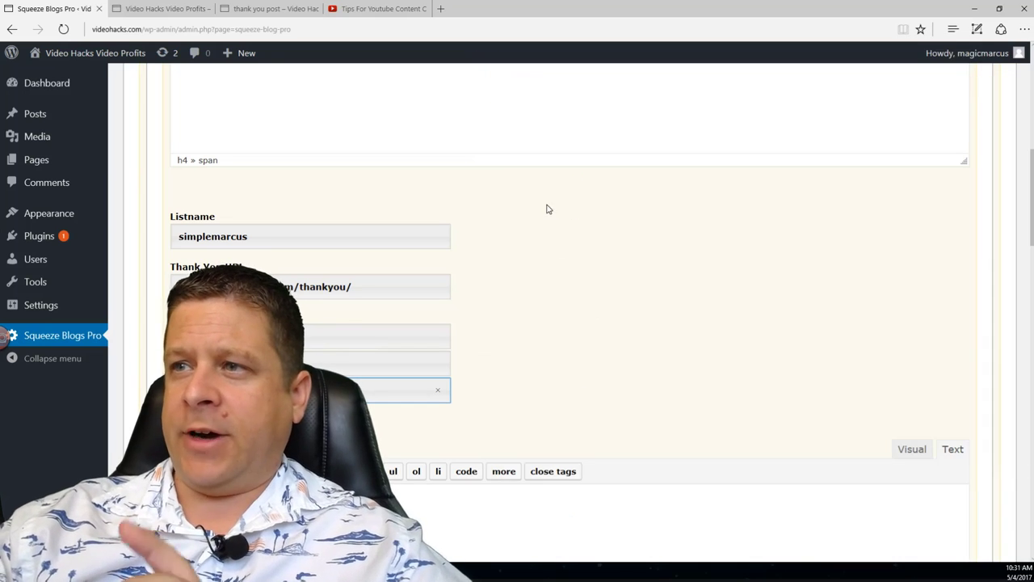
scroll(608, 227, "down", 2)
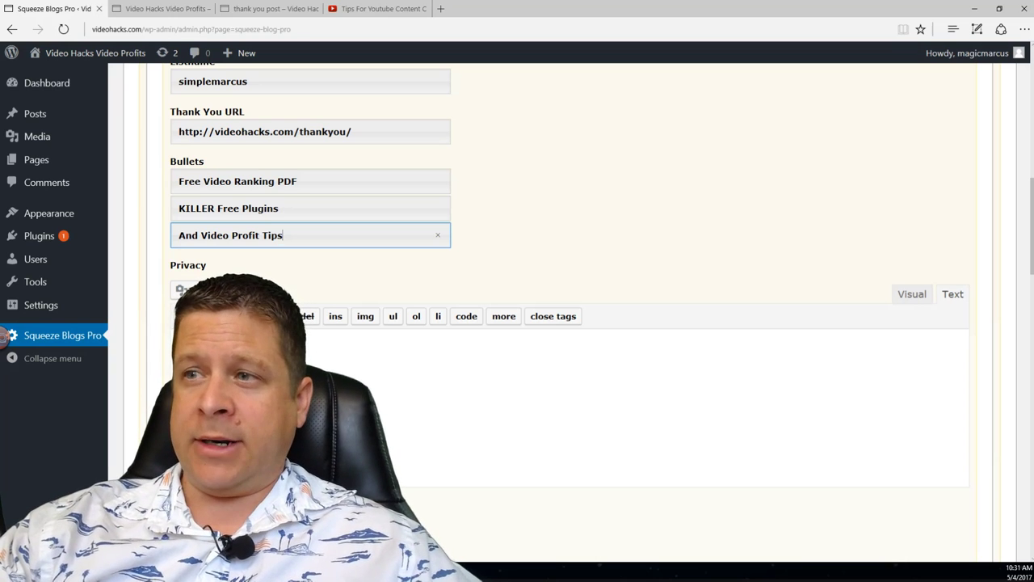
scroll(408, 380, "down", 2)
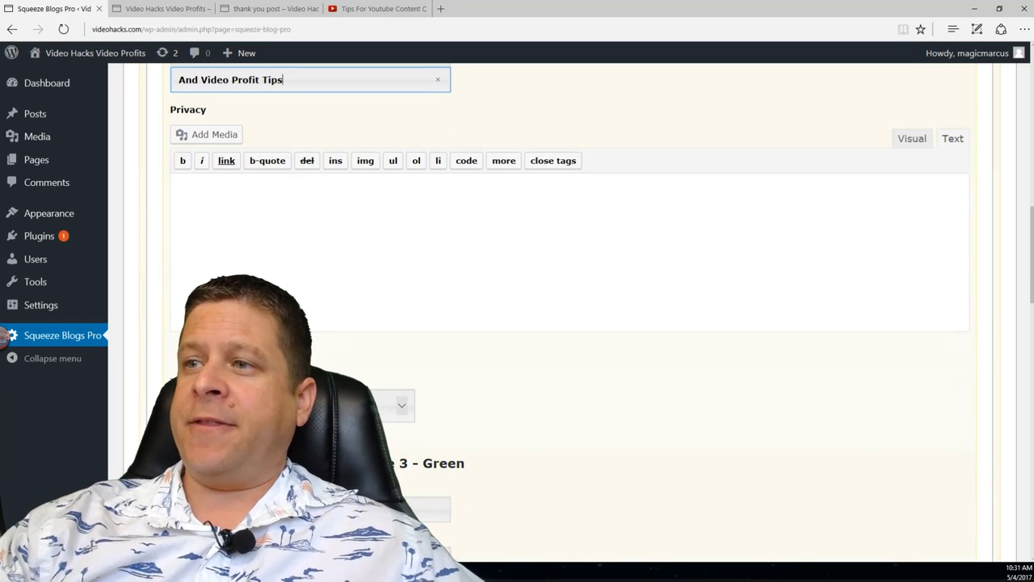
Select Theme 1 - White in the Optin 1 Themes dropdown and save the settings.
left_click(402, 404)
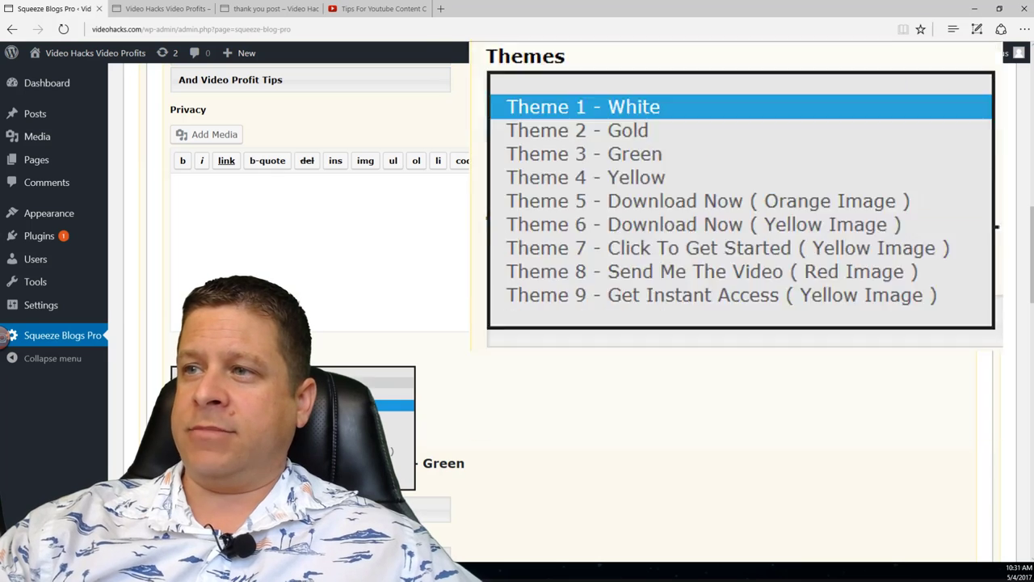
left_click(388, 405)
scroll(435, 377, "down", 1)
scroll(434, 377, "down", 2)
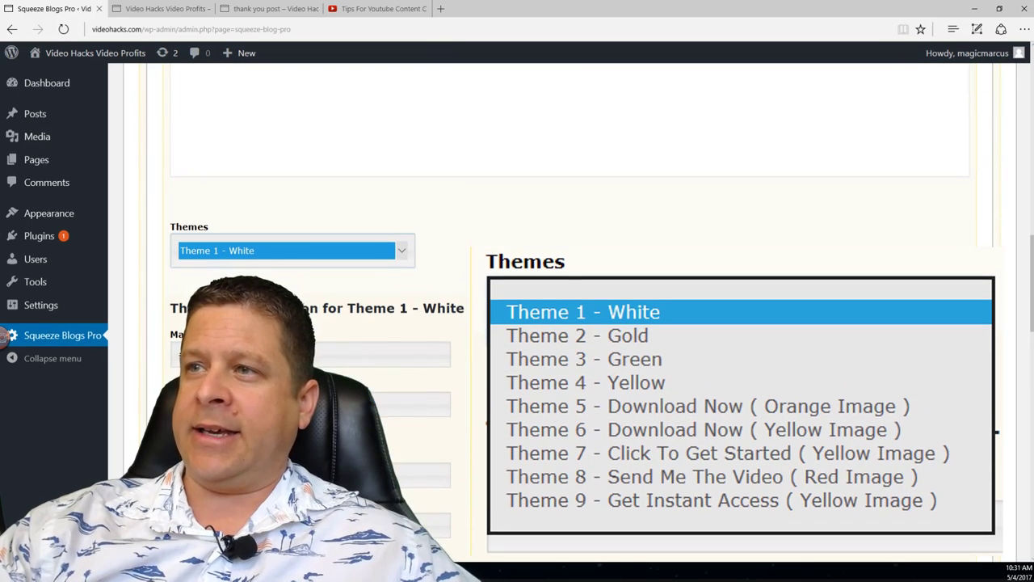
scroll(429, 426, "down", 10)
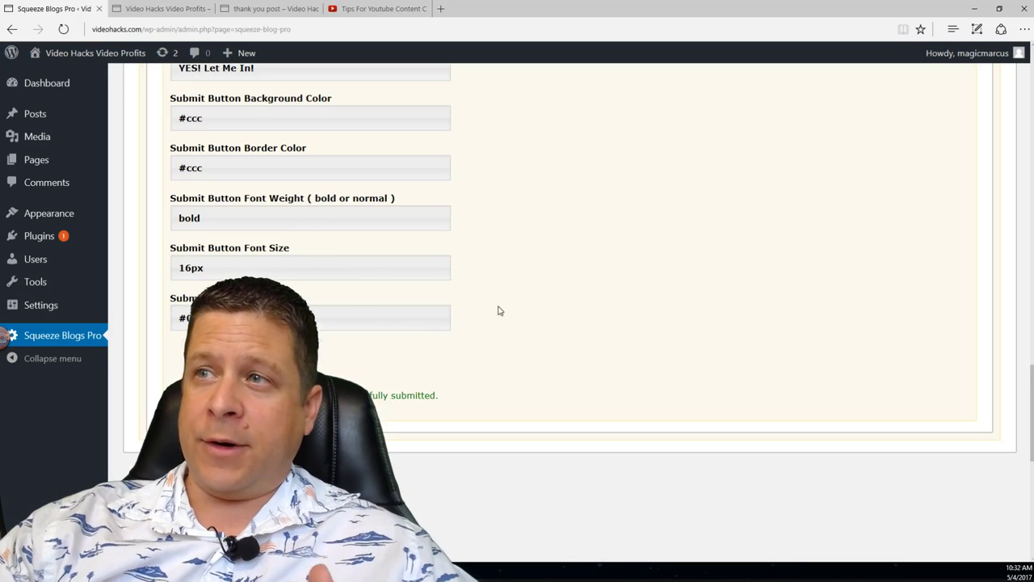
scroll(499, 310, "up", 15)
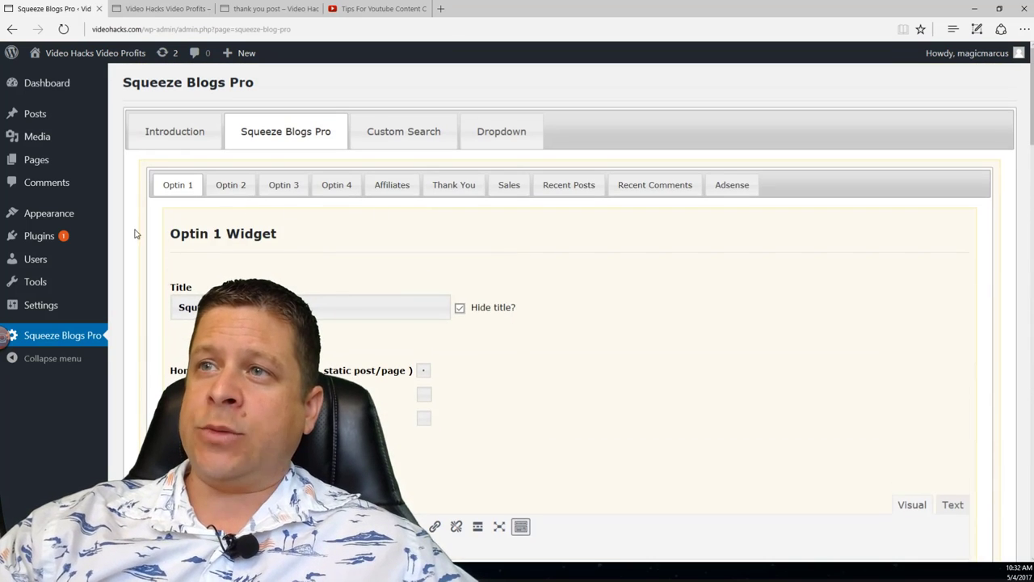
Open Appearance > Widgets in a new browser tab.
mouse_move(81, 215)
right_click(132, 252)
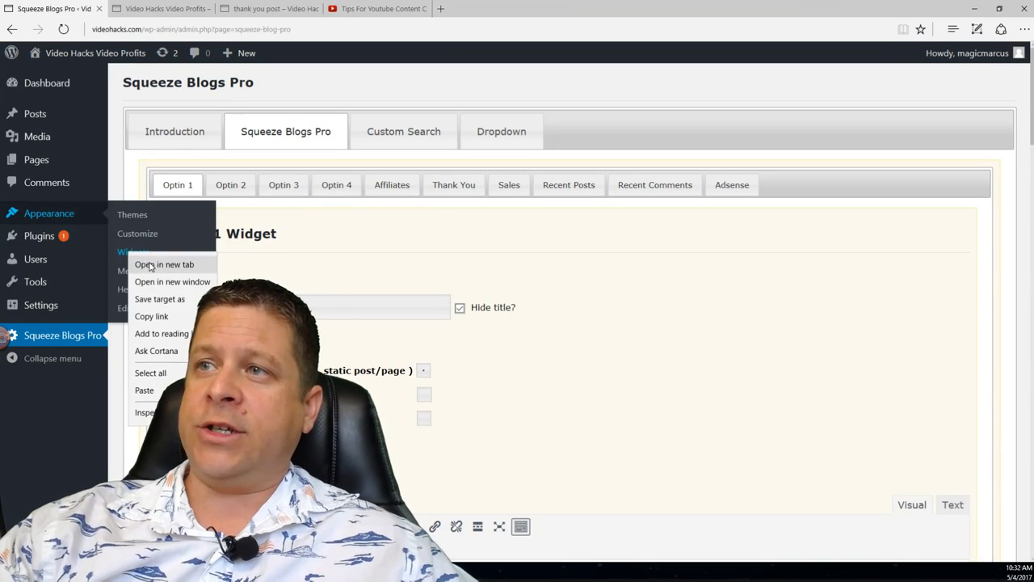
left_click(145, 267)
left_click(371, 9)
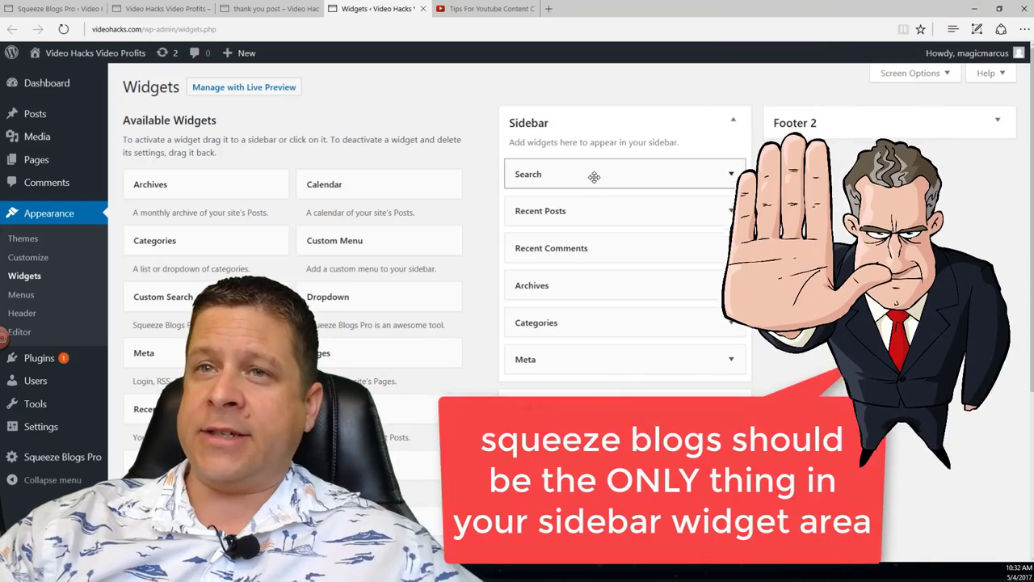
Remove Search, Recent Posts and other defaults from Sidebar, add Squeeze Blogs Pro, and save.
left_click_drag(594, 176, 242, 285)
left_click_drag(554, 175, 323, 230)
left_click_drag(531, 173, 253, 250)
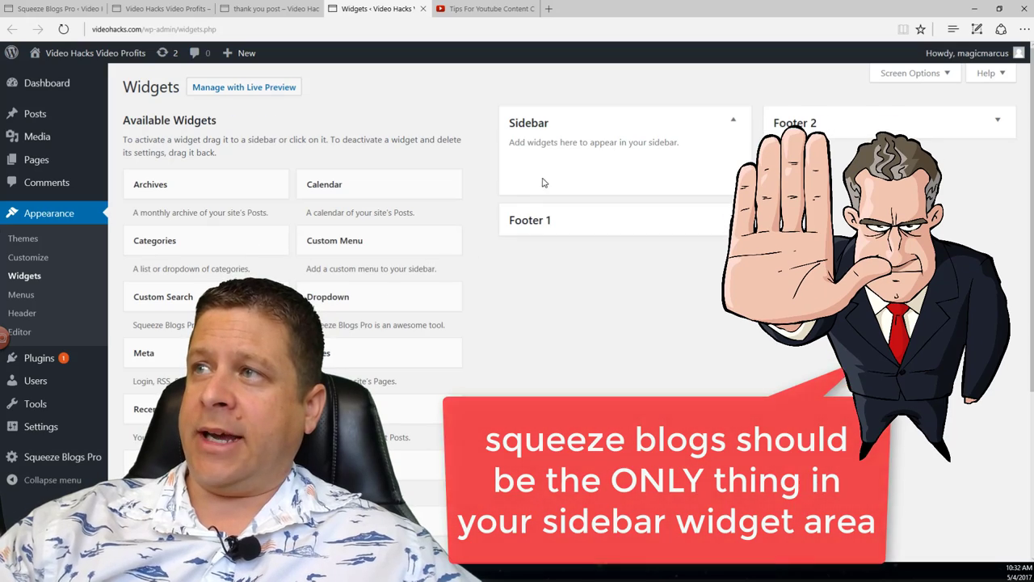
scroll(498, 300, "down", 3)
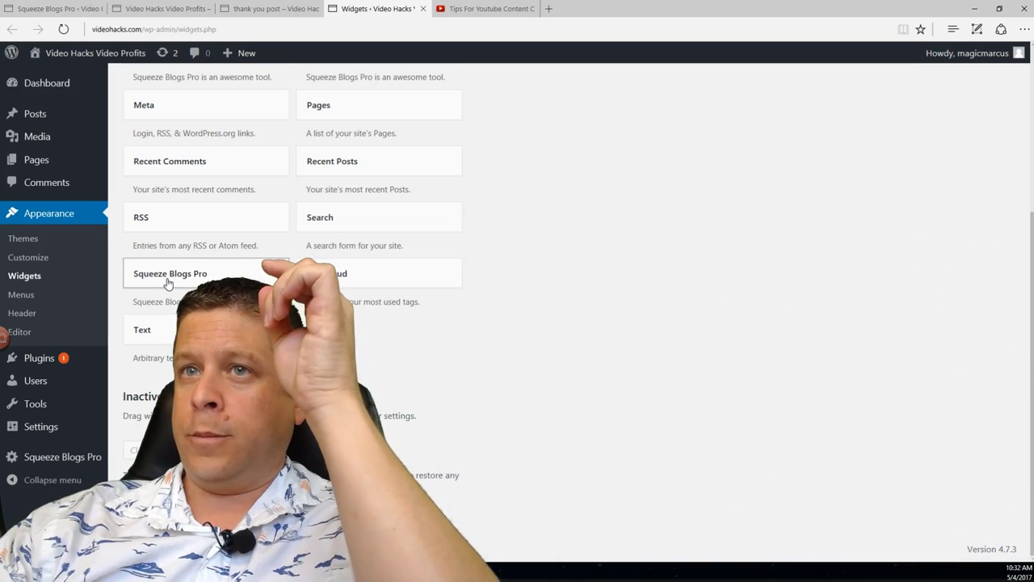
left_click_drag(168, 283, 528, 172)
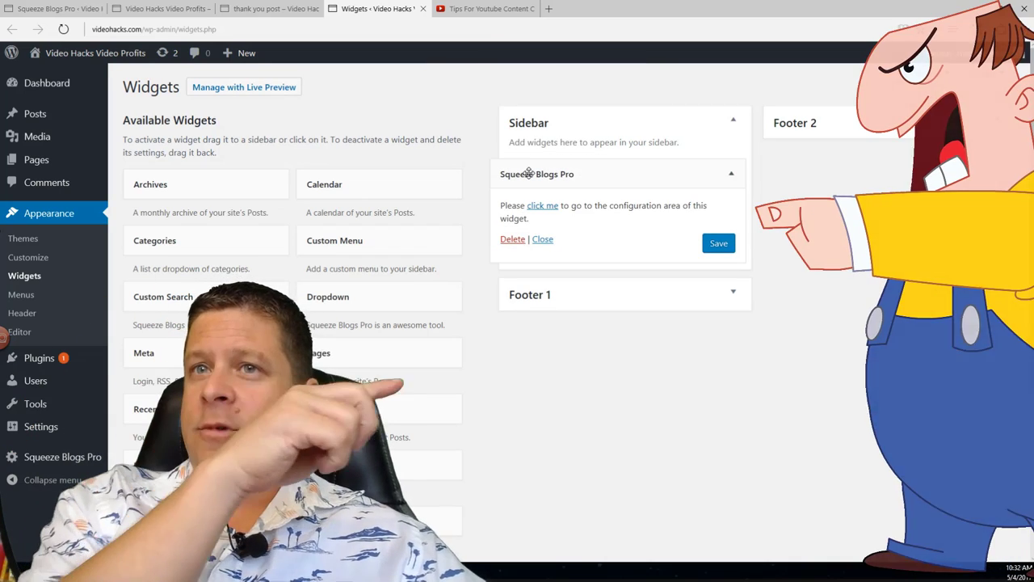
left_click(714, 244)
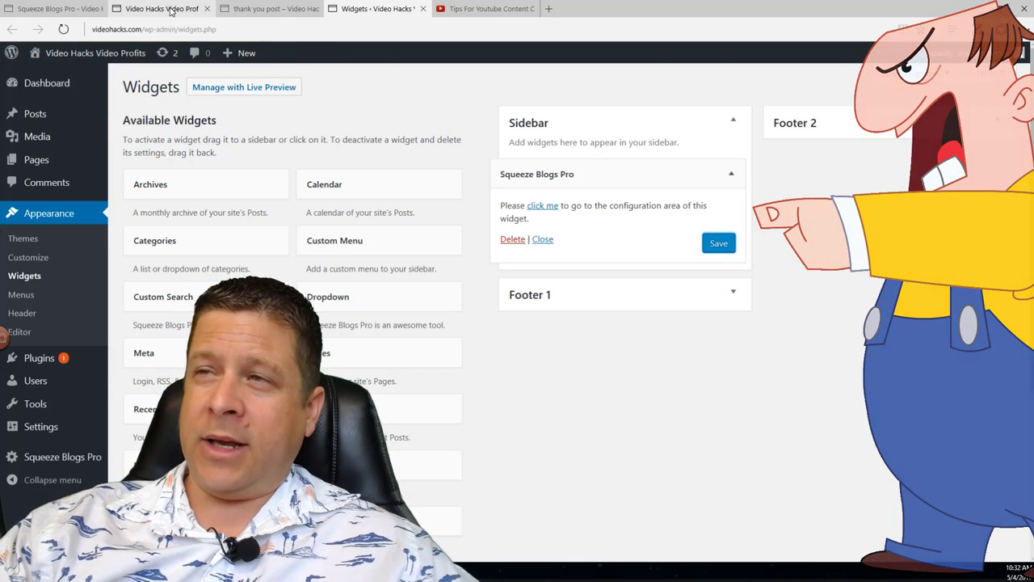
left_click(152, 16)
right_click(99, 214)
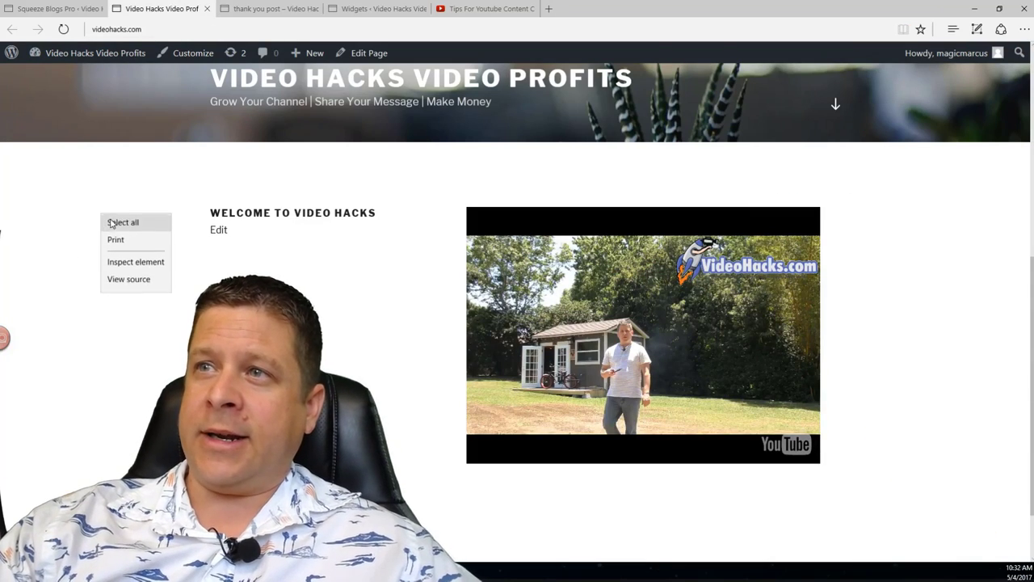
left_click(65, 29)
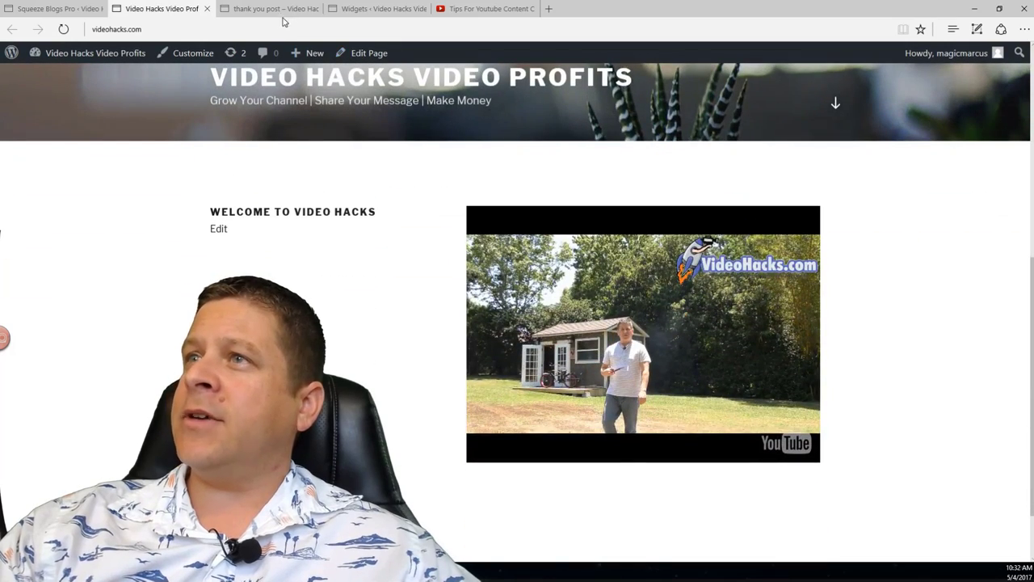
left_click(378, 8)
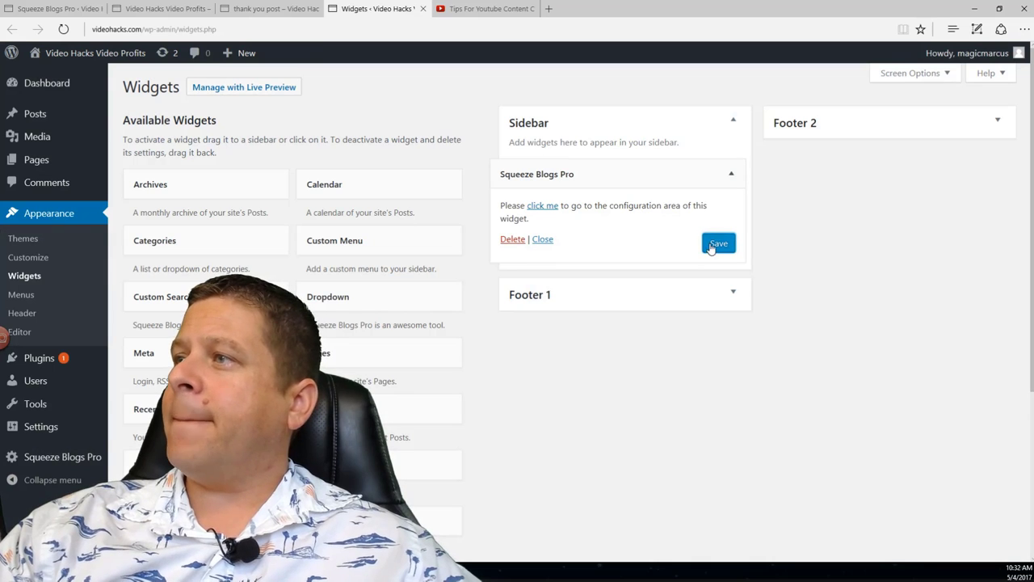
left_click(71, 10)
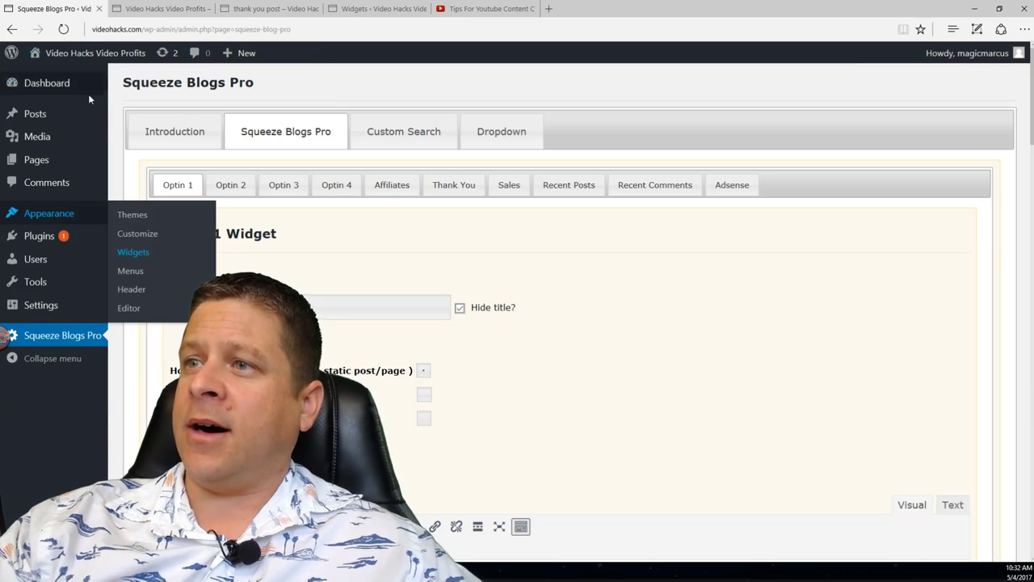
scroll(522, 358, "down", 20)
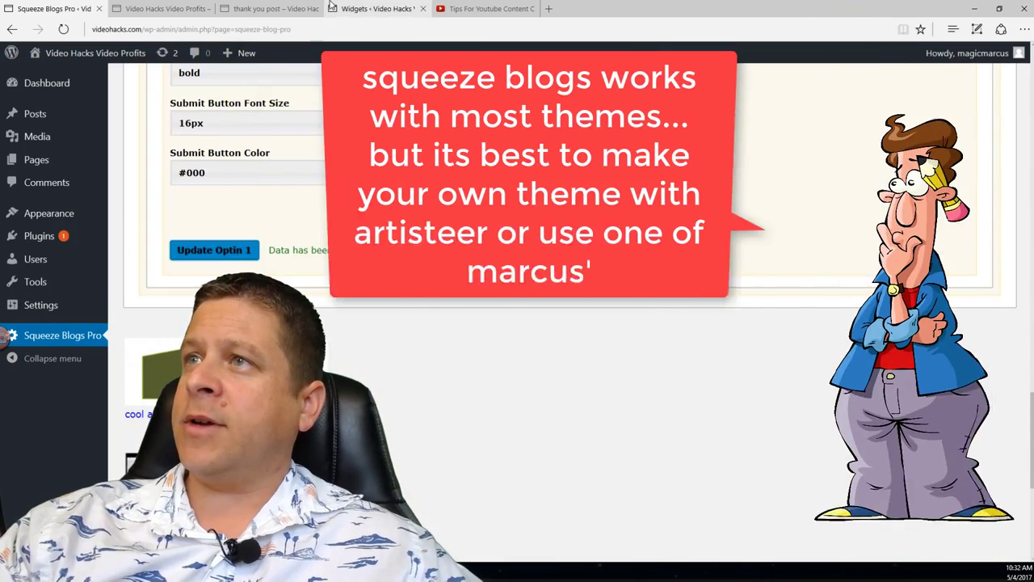
left_click(161, 9)
right_click(346, 233)
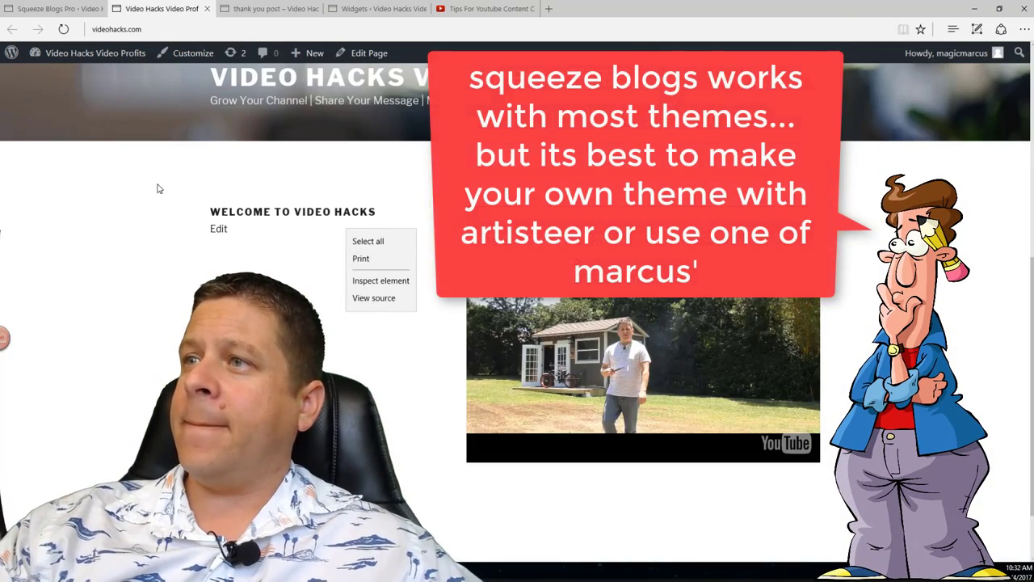
left_click(64, 30)
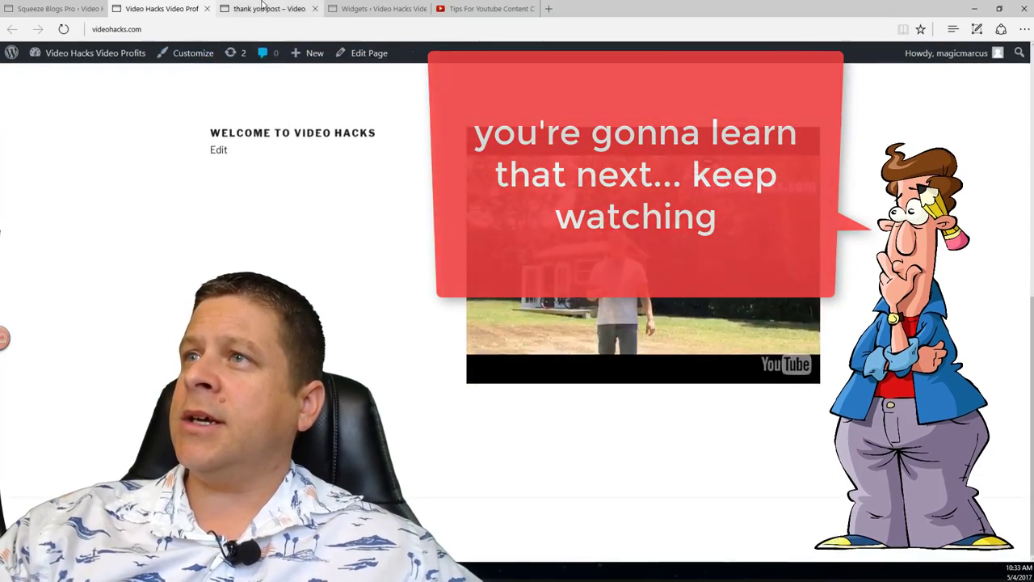
left_click(263, 8)
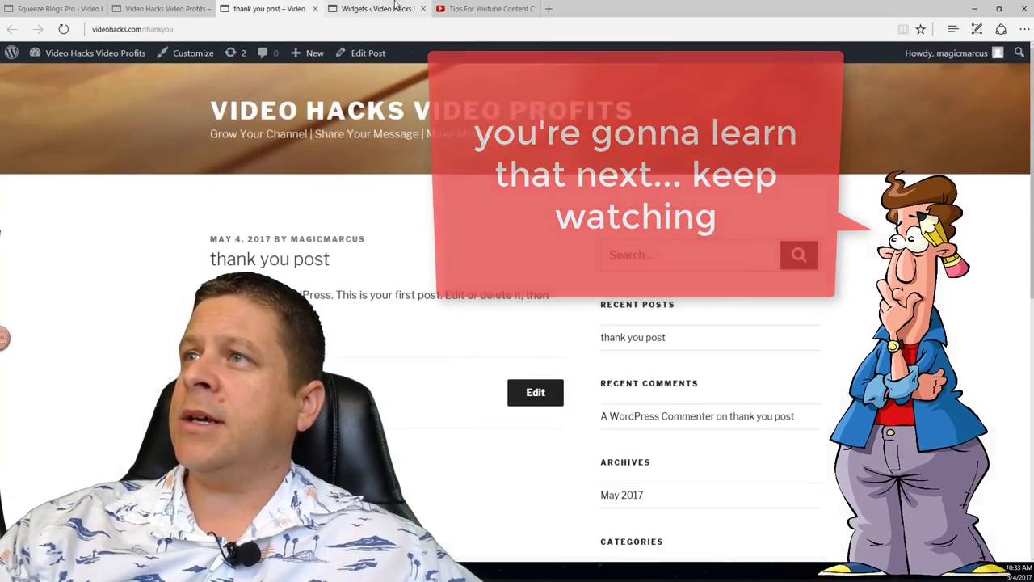
left_click(378, 8)
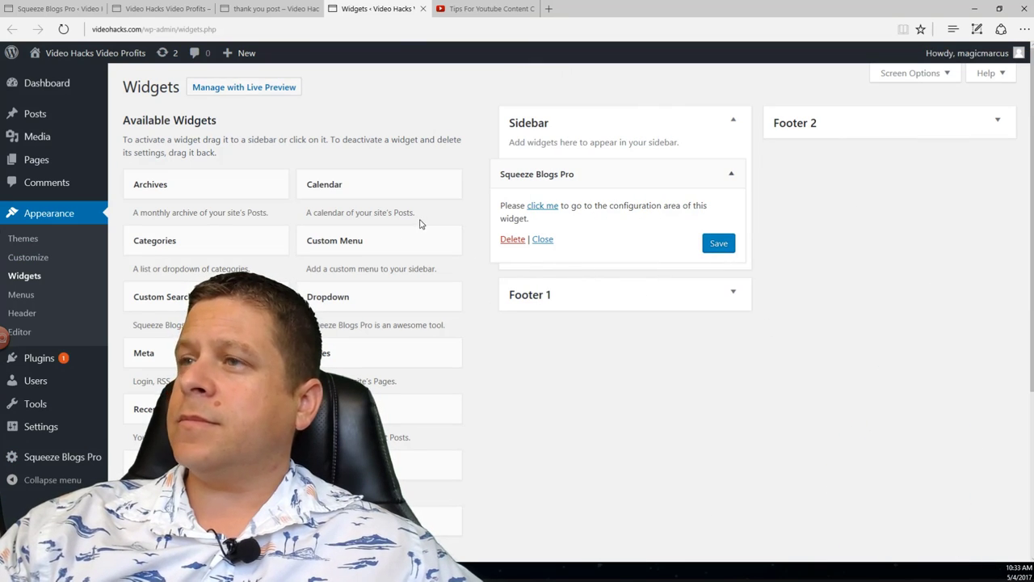
left_click(30, 238)
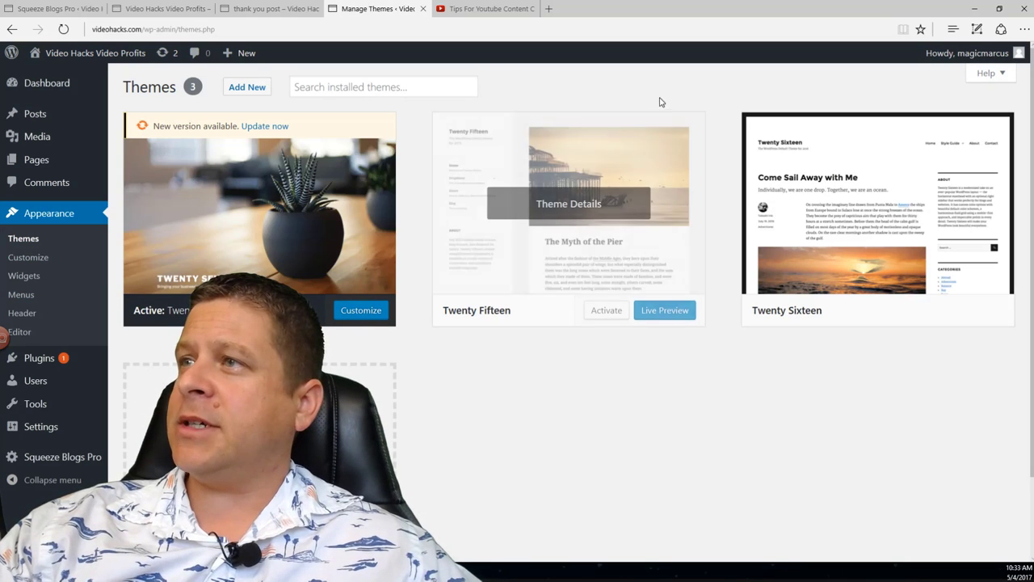
Activate Twenty Fifteen and reload the homepage to show the optin form in its sidebar.
left_click(605, 311)
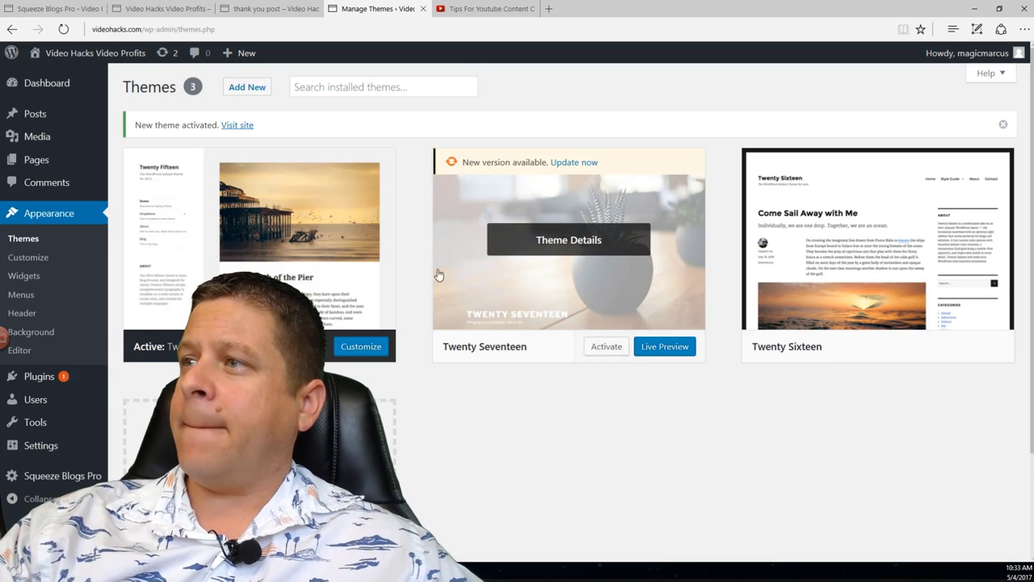
left_click(160, 9)
right_click(346, 214)
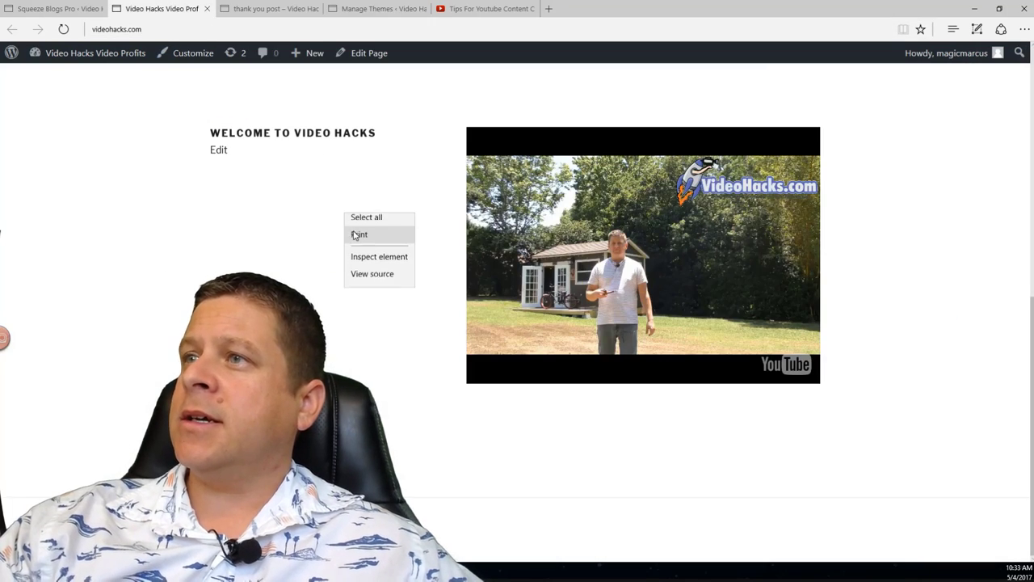
left_click(63, 29)
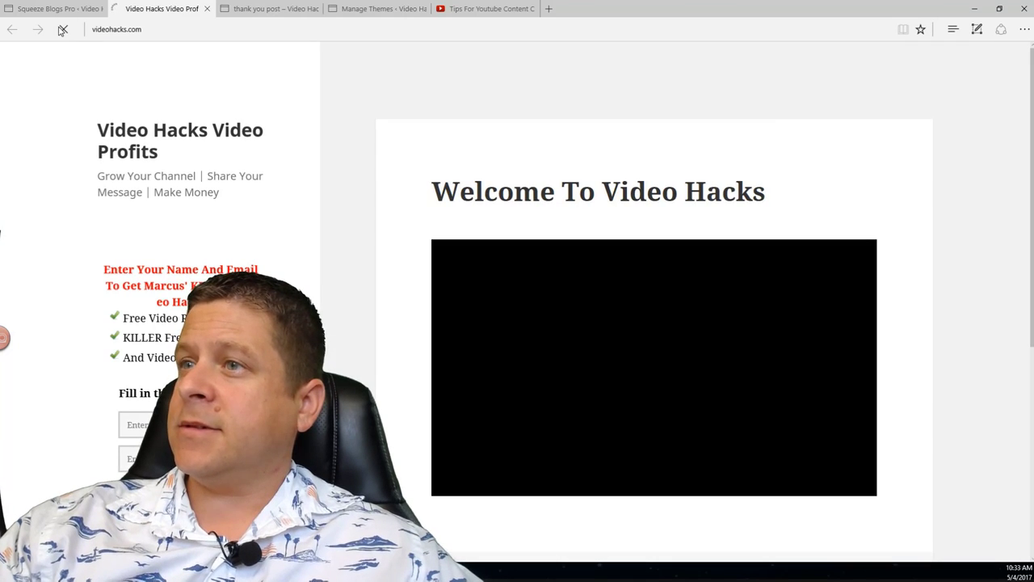
scroll(180, 168, "down", 5)
scroll(202, 186, "up", 5)
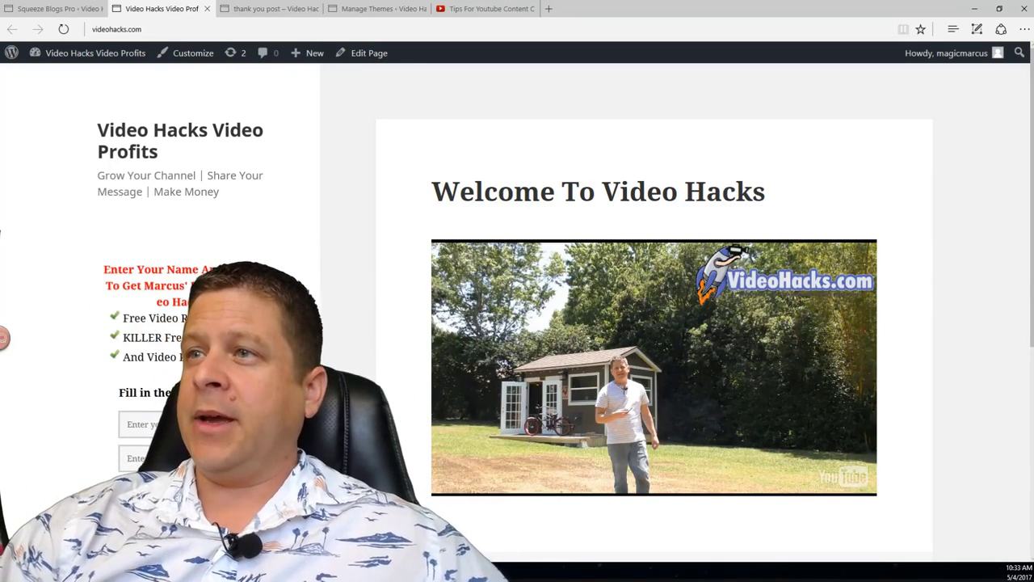
Look back over the Squeeze Blogs Pro Optin 1 settings page.
scroll(646, 323, "down", 5)
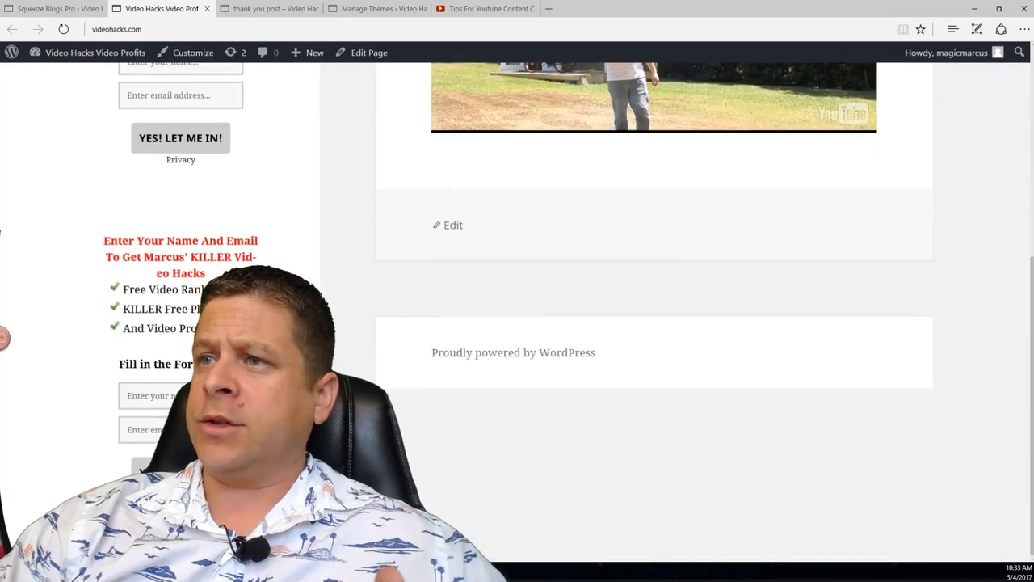
scroll(646, 324, "up", 1)
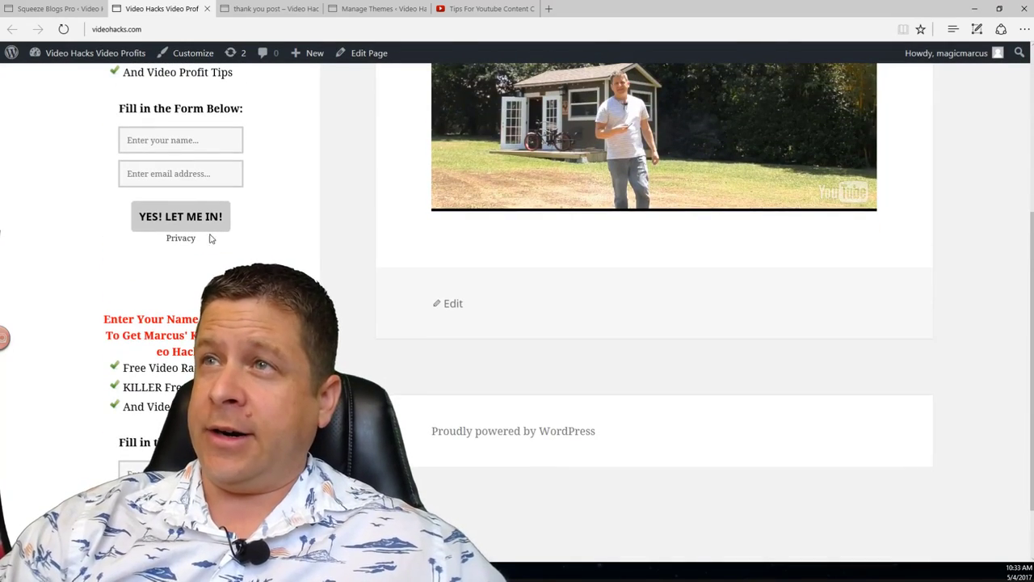
key("ctrl+shift+Tab")
scroll(374, 242, "up", 10)
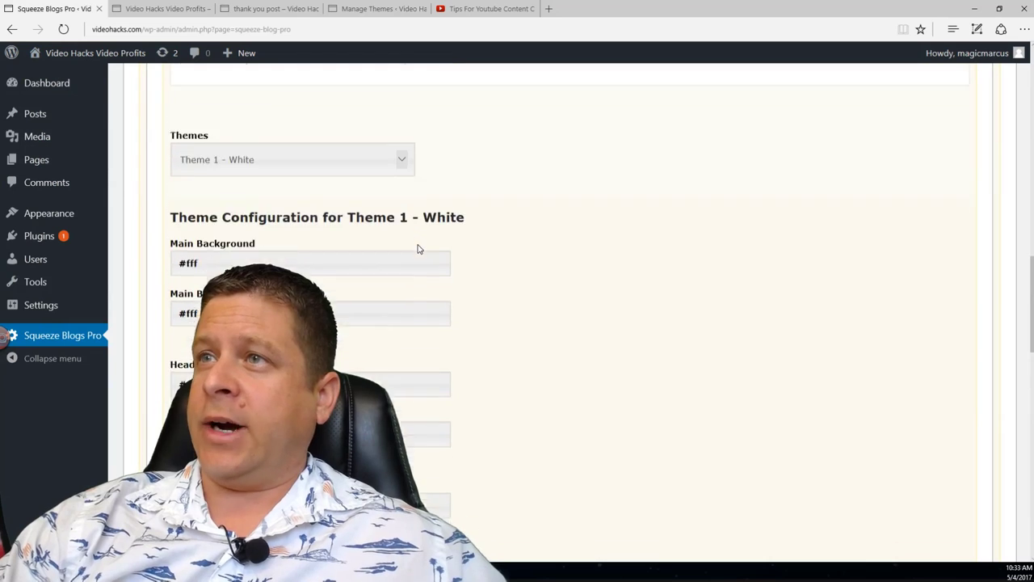
scroll(418, 249, "up", 20)
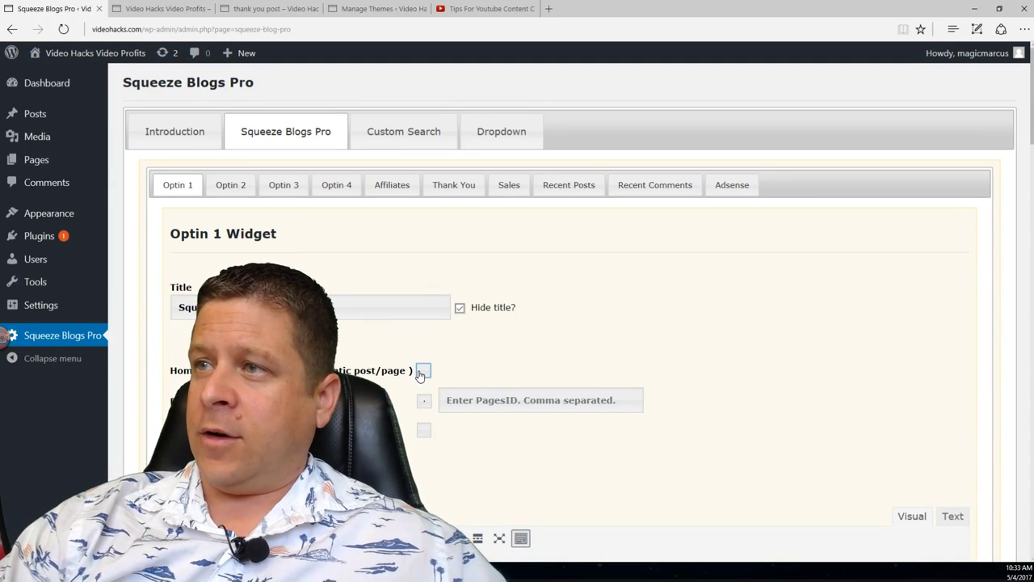
scroll(564, 310, "down", 20)
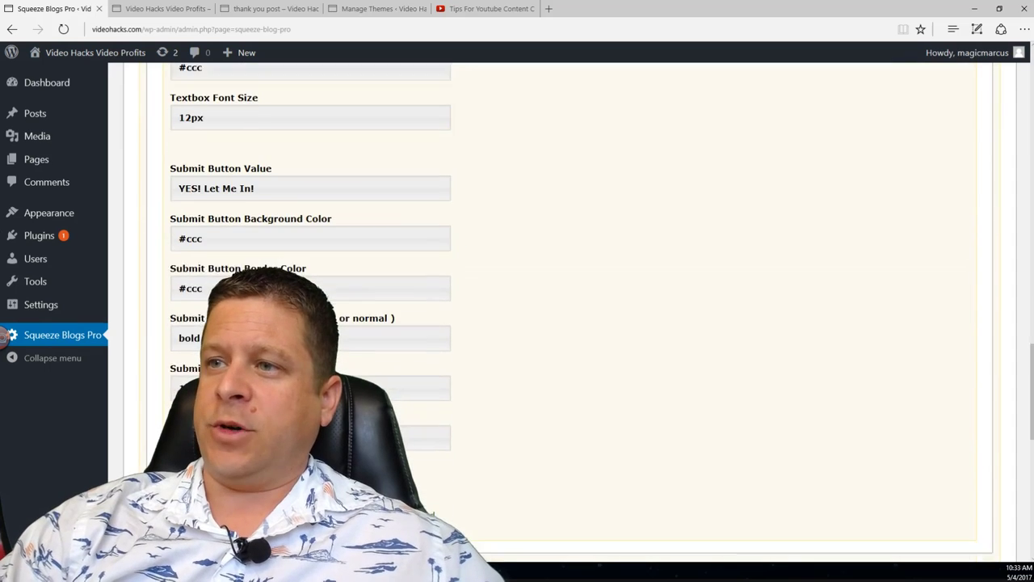
Reload the Video Hacks site to check the sidebar optin, then minimize the browser.
left_click(171, 9)
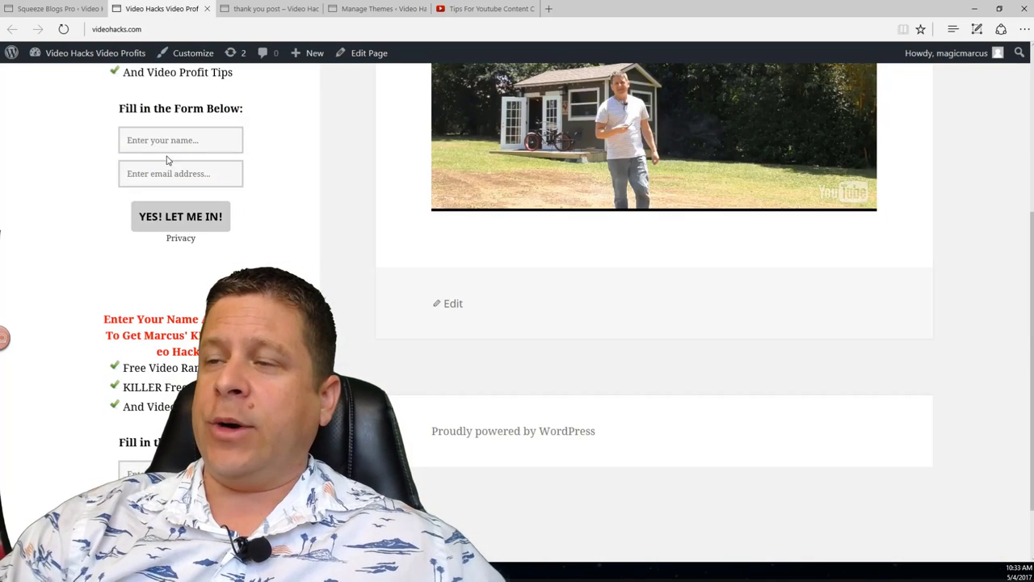
right_click(339, 217)
left_click(63, 29)
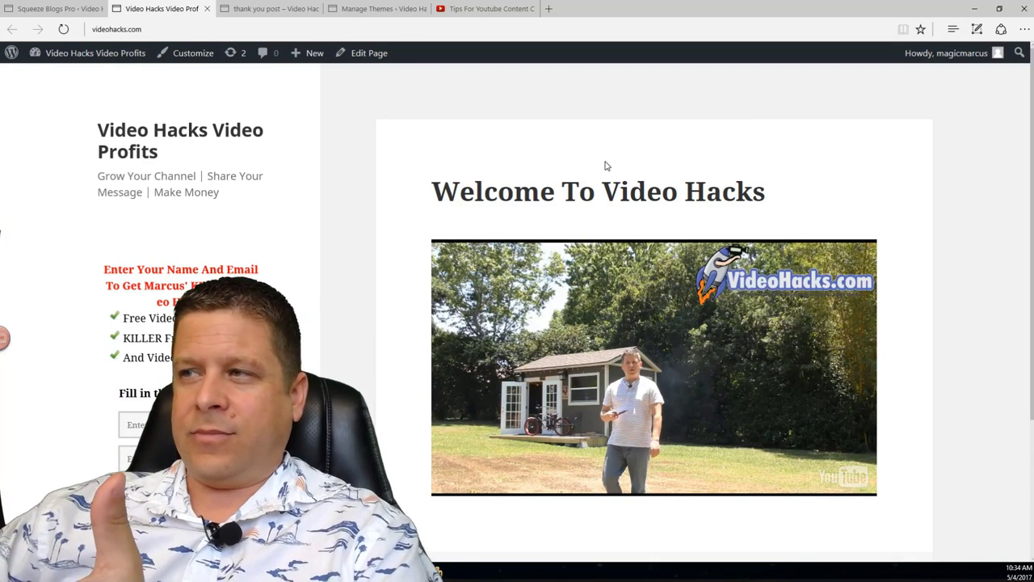
left_click(976, 8)
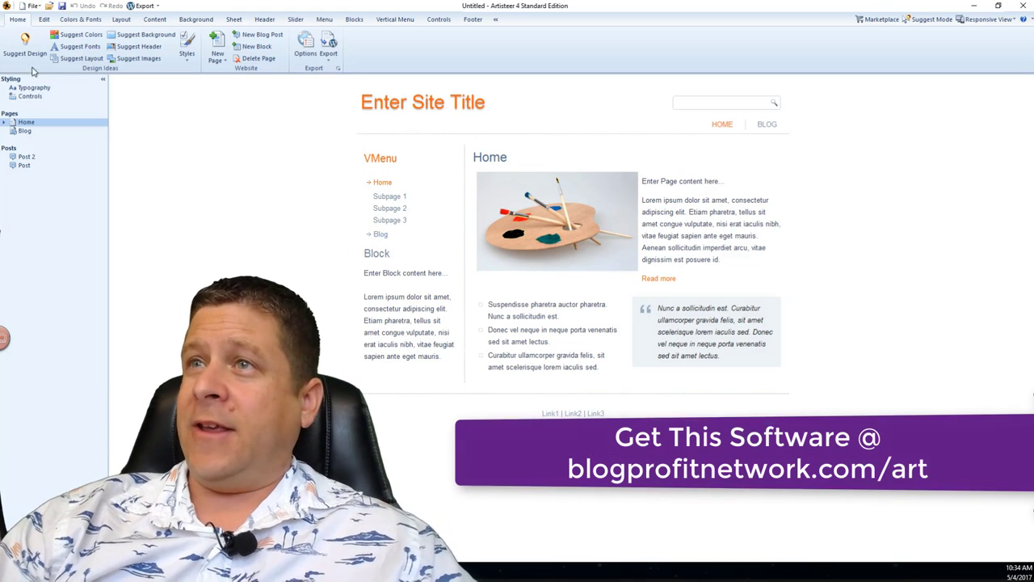
Look through the File menu without choosing anything, then select the wpleads design's WP Sales Leads header.
left_click(33, 6)
mouse_move(36, 29)
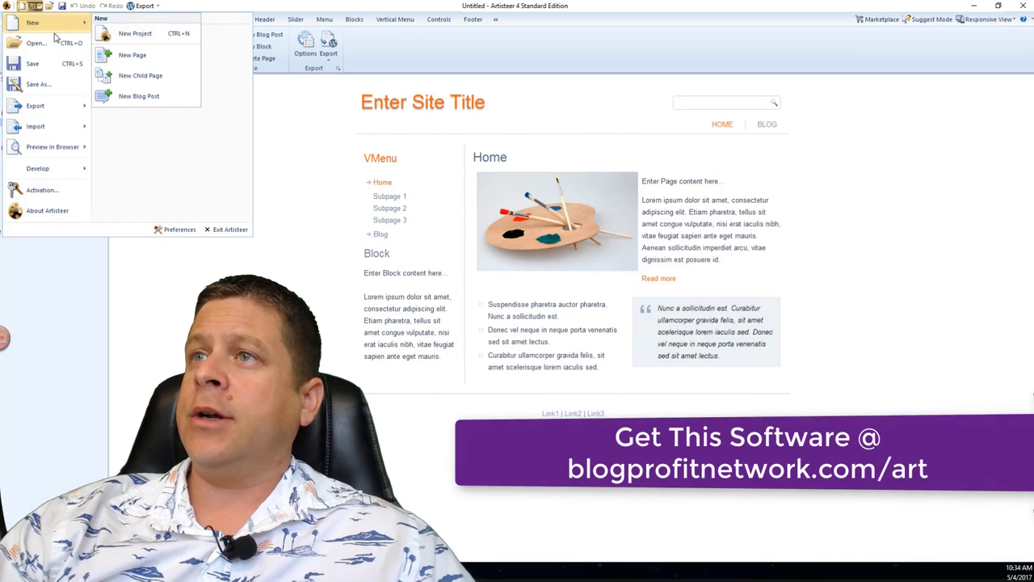
key("Escape")
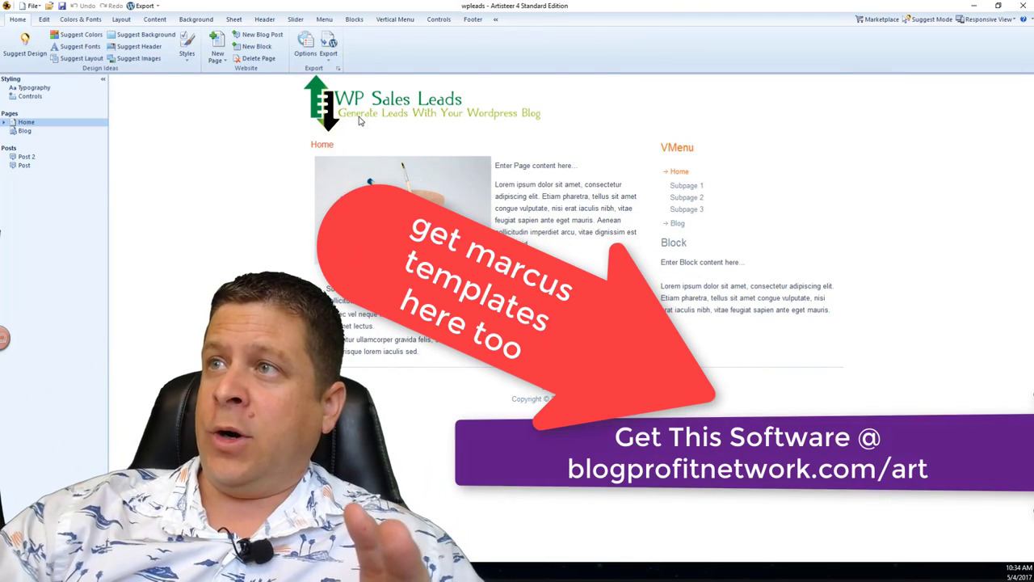
left_click(361, 120)
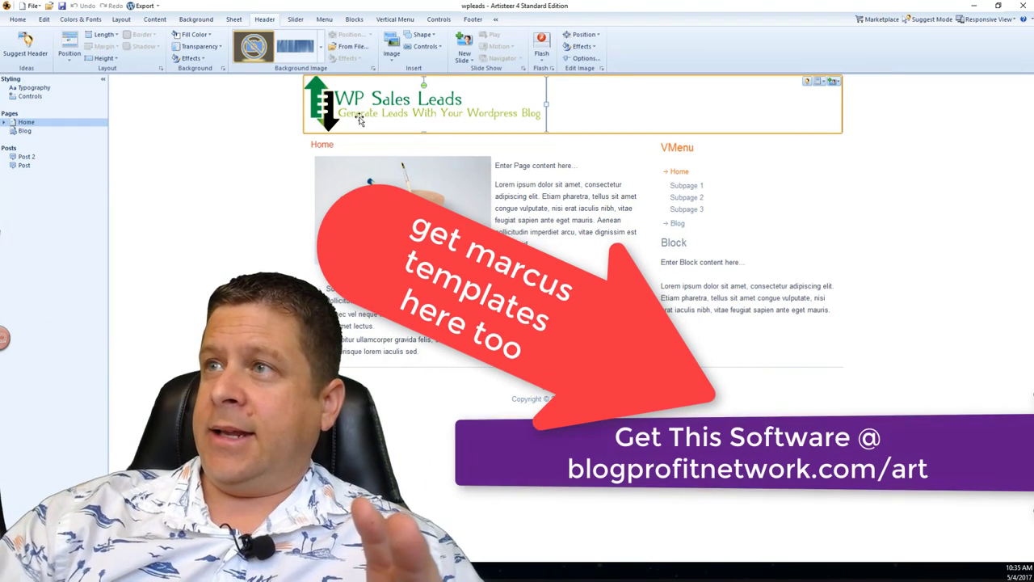
Replace the WP Sales Leads header logo with the videohacks image from folder 27.
key("Delete")
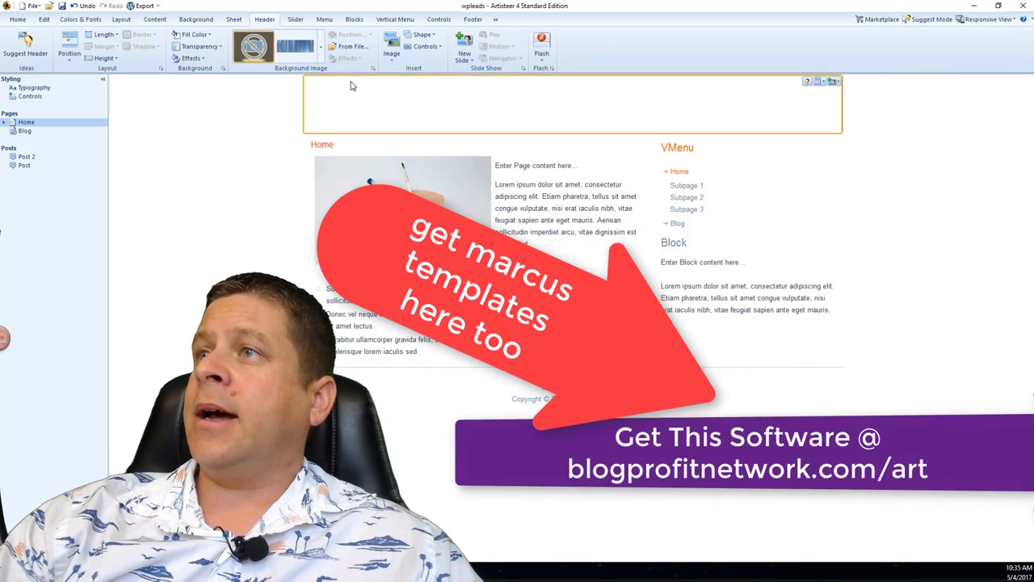
left_click(391, 49)
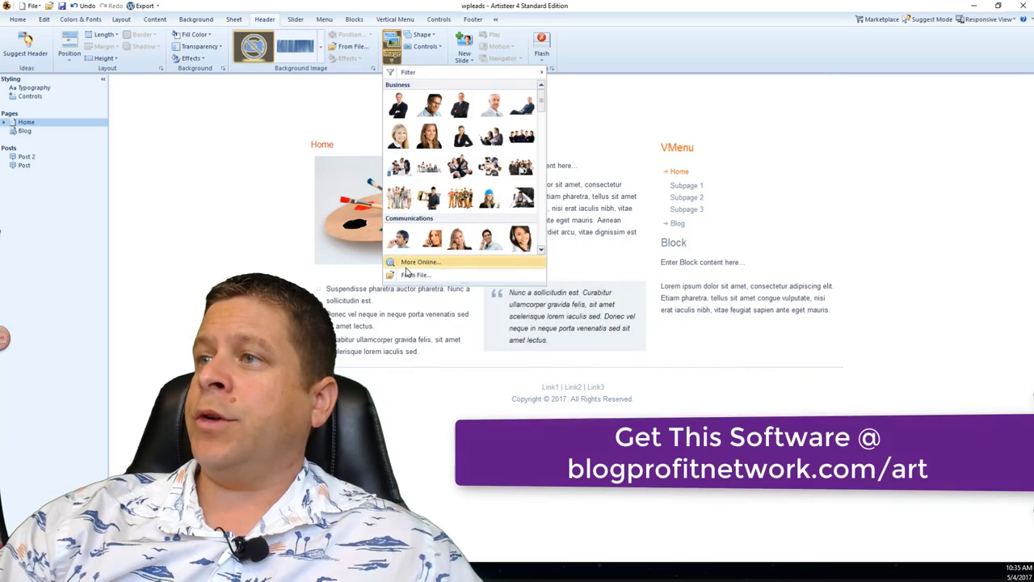
left_click(412, 276)
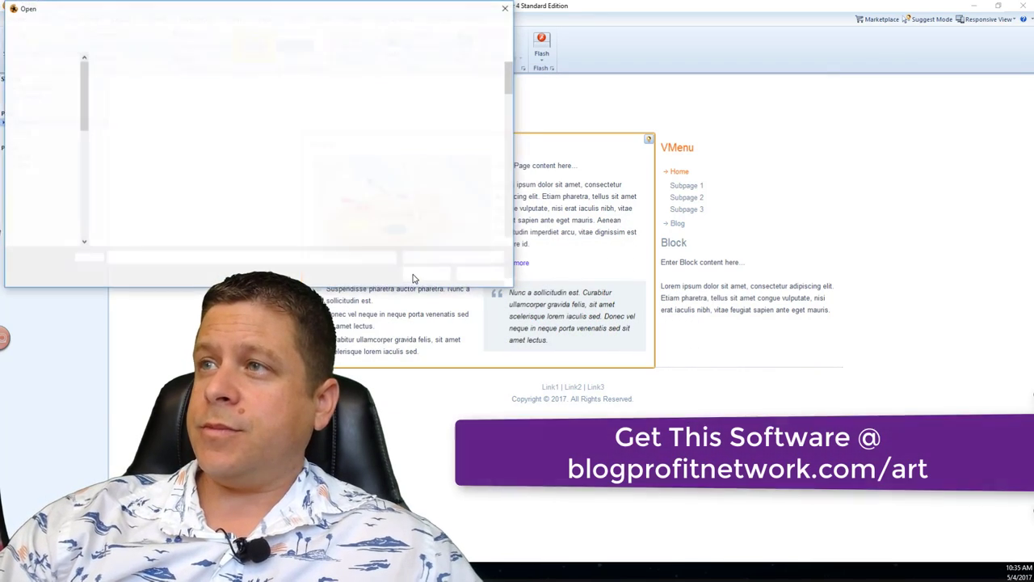
left_click_drag(228, 17, 321, 93)
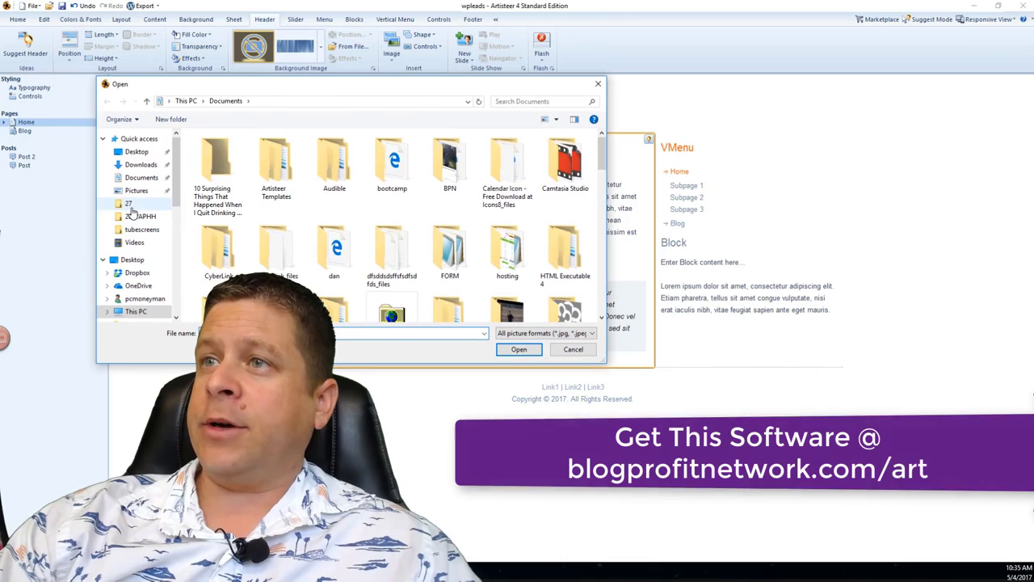
left_click(129, 203)
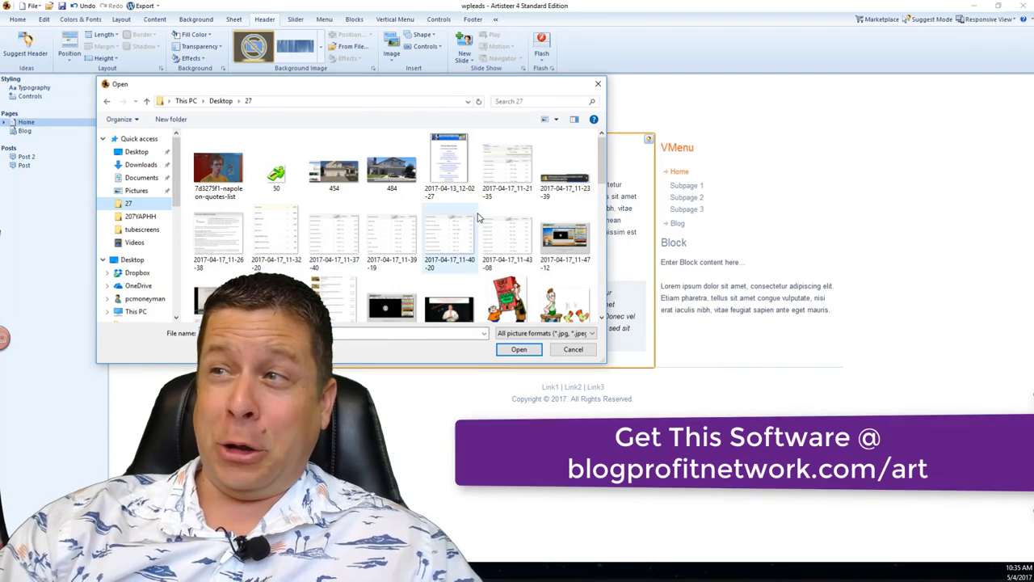
scroll(489, 224, "down", 1)
scroll(488, 224, "down", 6)
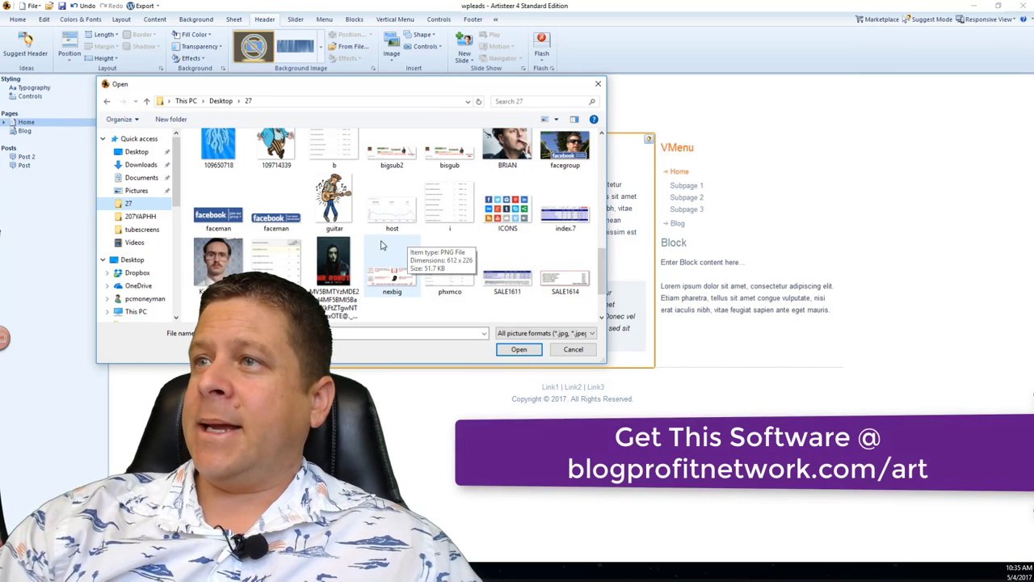
scroll(339, 243, "down", 1)
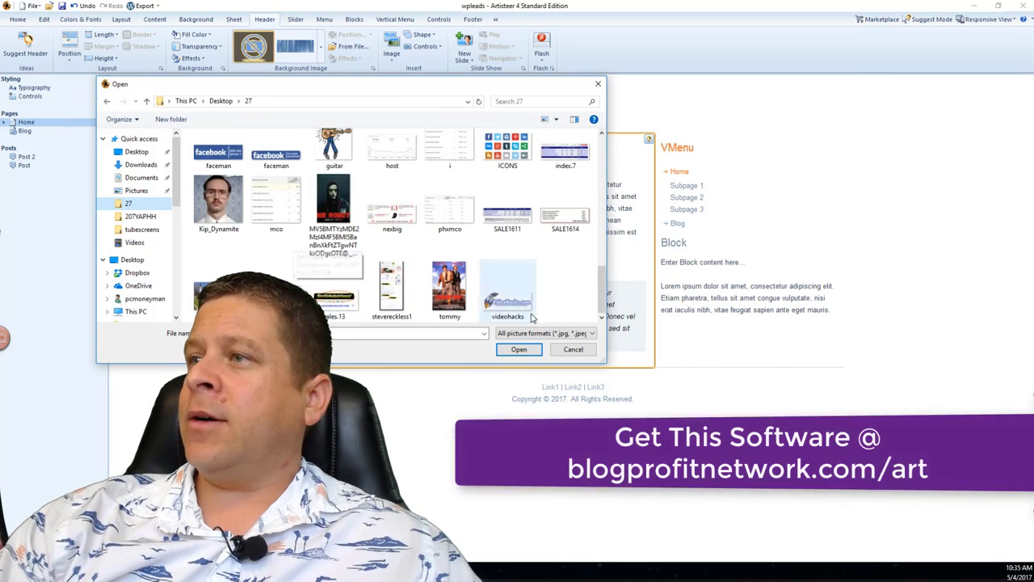
double_click(507, 291)
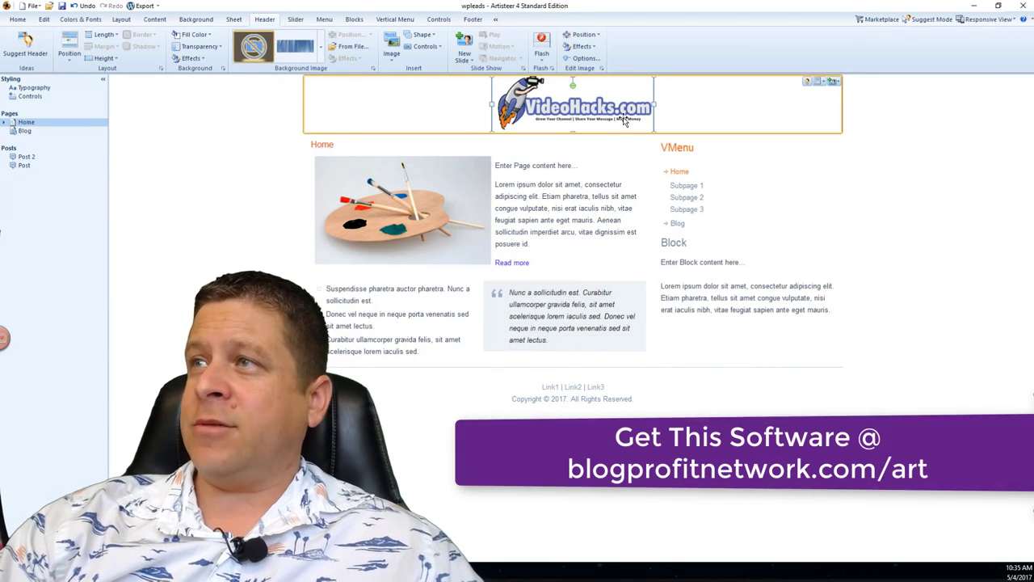
Delete the misplaced VideoHacks logo and re-insert the videohacks image centred in the header.
left_click_drag(600, 123, 561, 117)
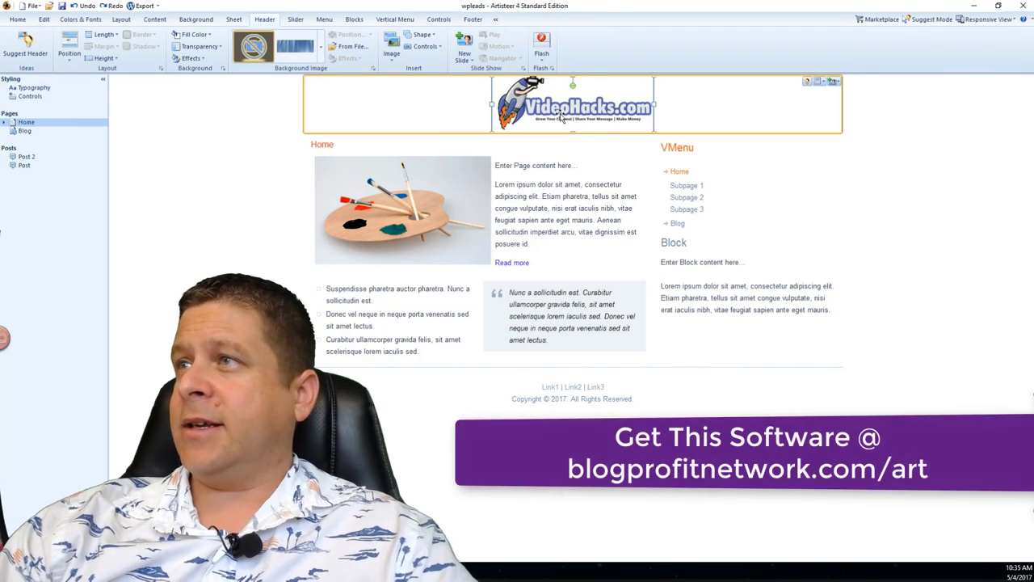
key("Delete")
left_click(393, 57)
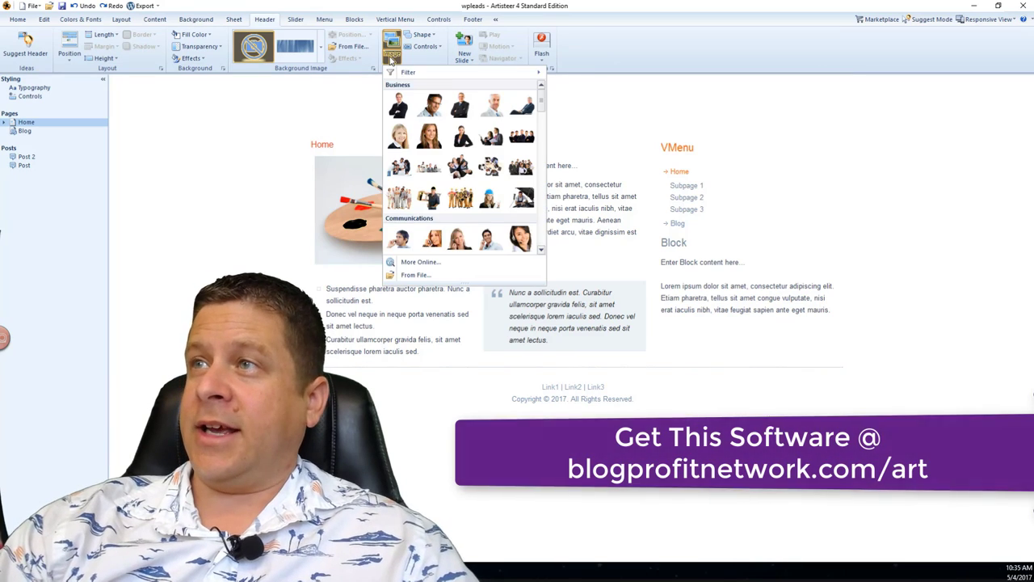
left_click(395, 273)
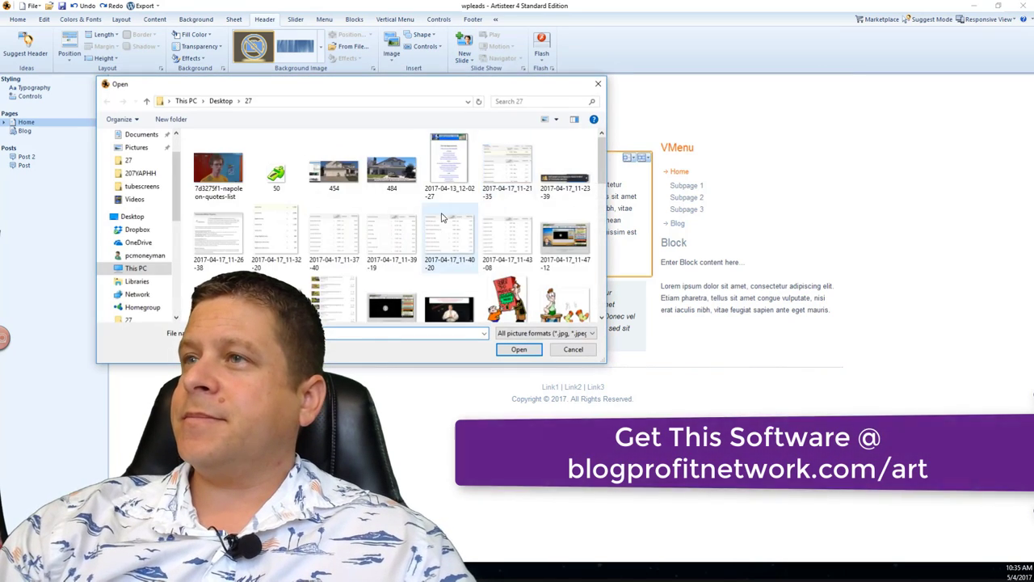
scroll(500, 301, "down", 10)
double_click(501, 300)
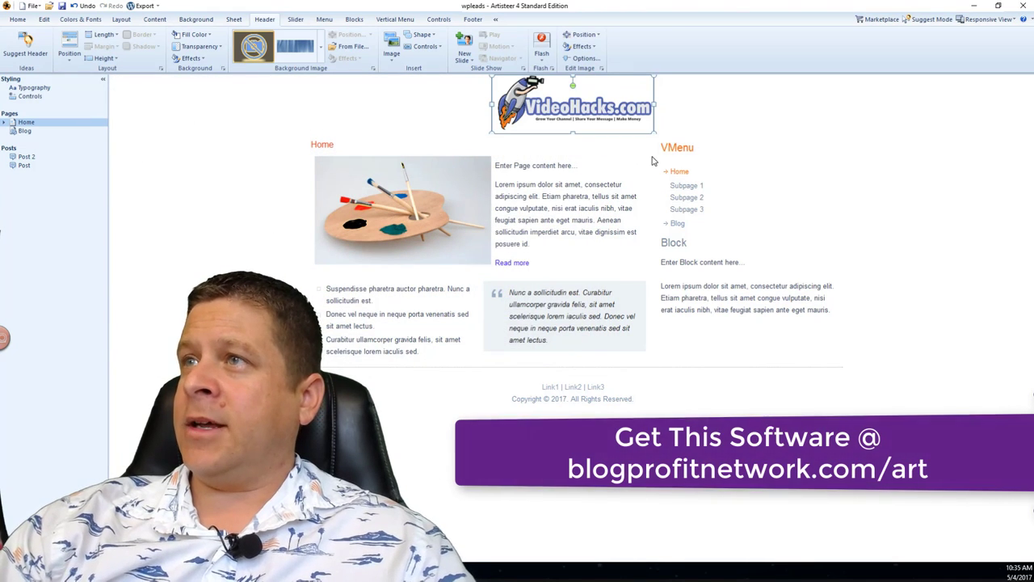
Position the horizontal menu inside the sheet.
left_click(871, 144)
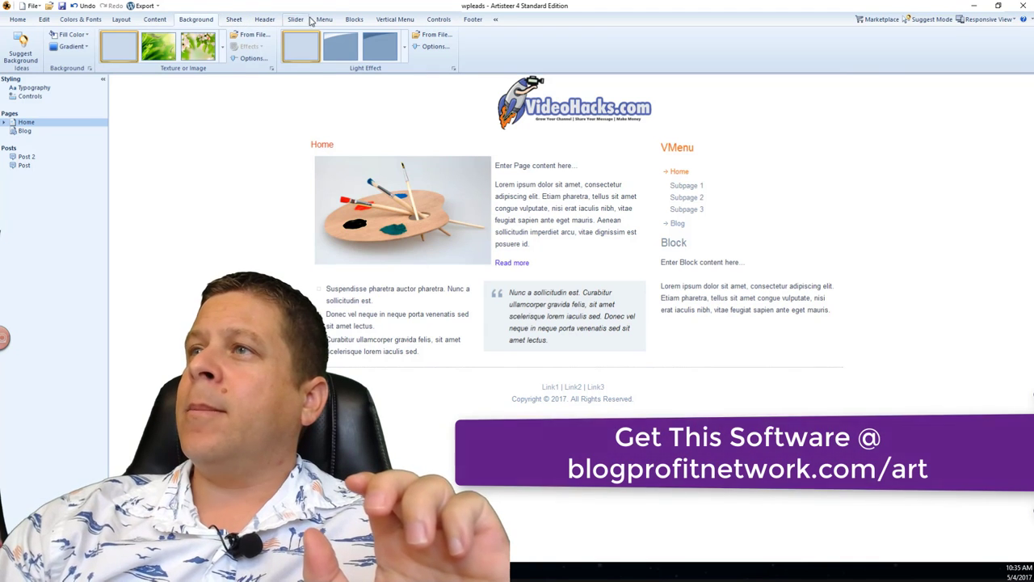
left_click(324, 19)
left_click(66, 50)
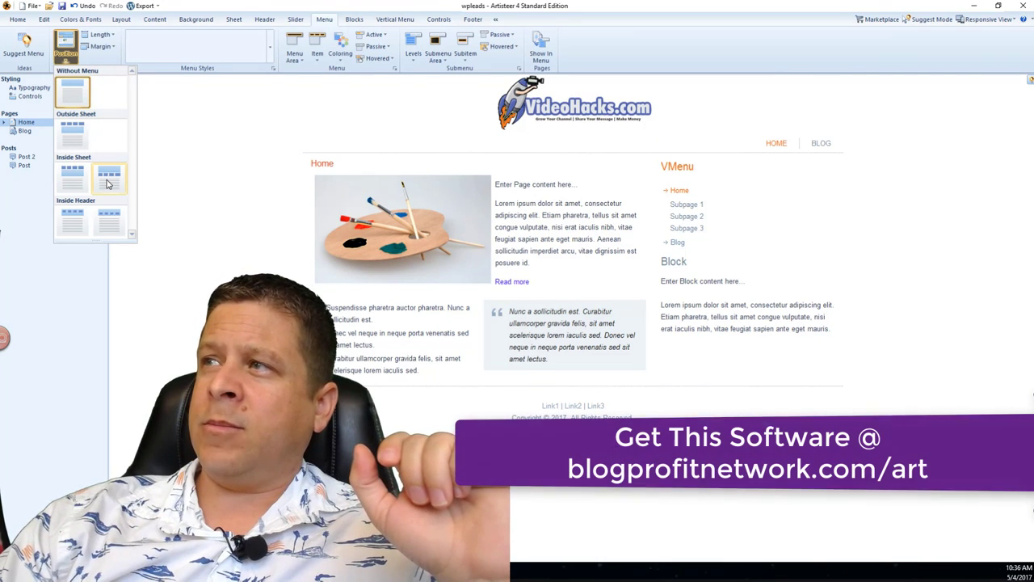
left_click(107, 185)
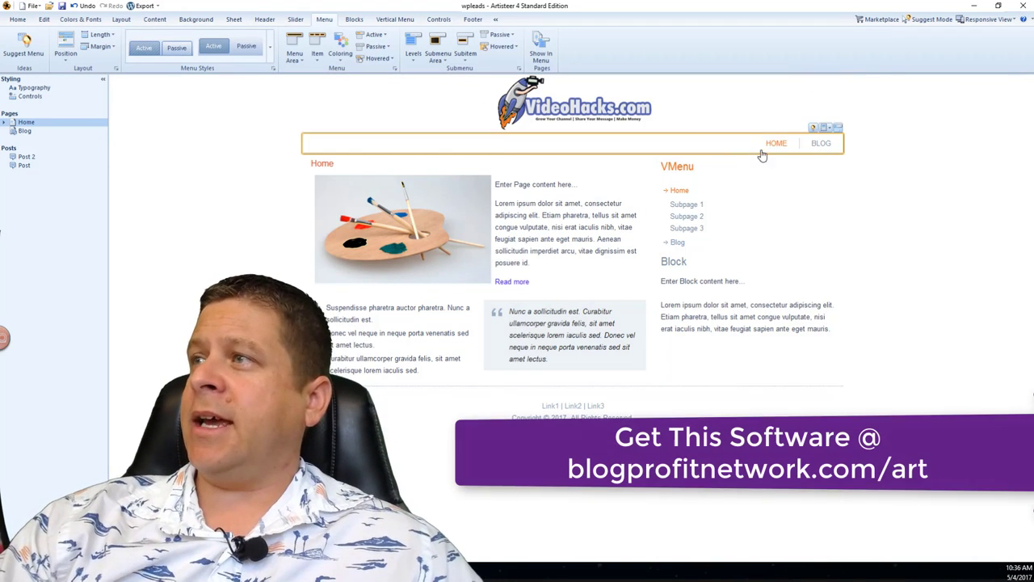
Centre-align the top menu items.
left_click(296, 57)
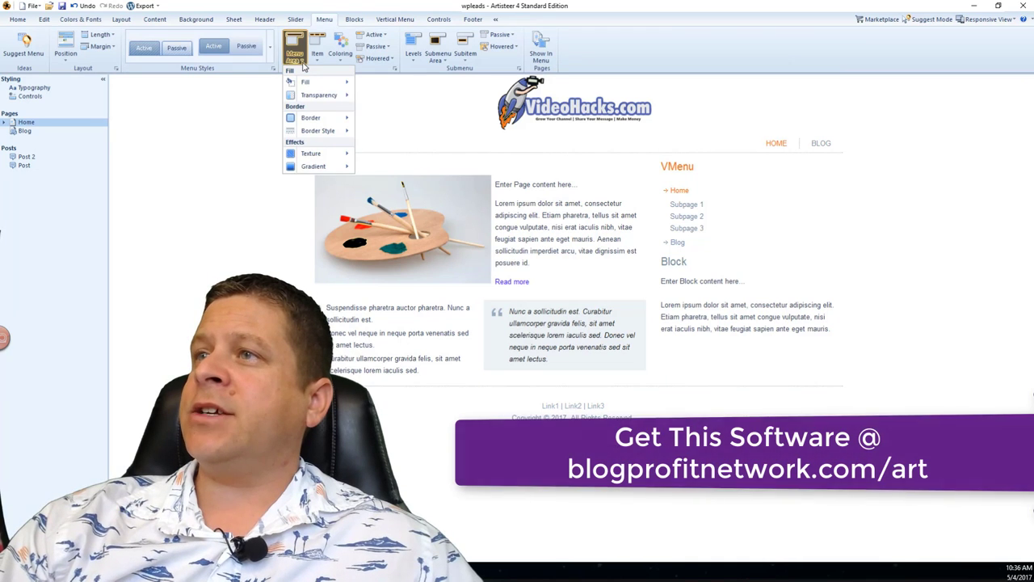
left_click(316, 56)
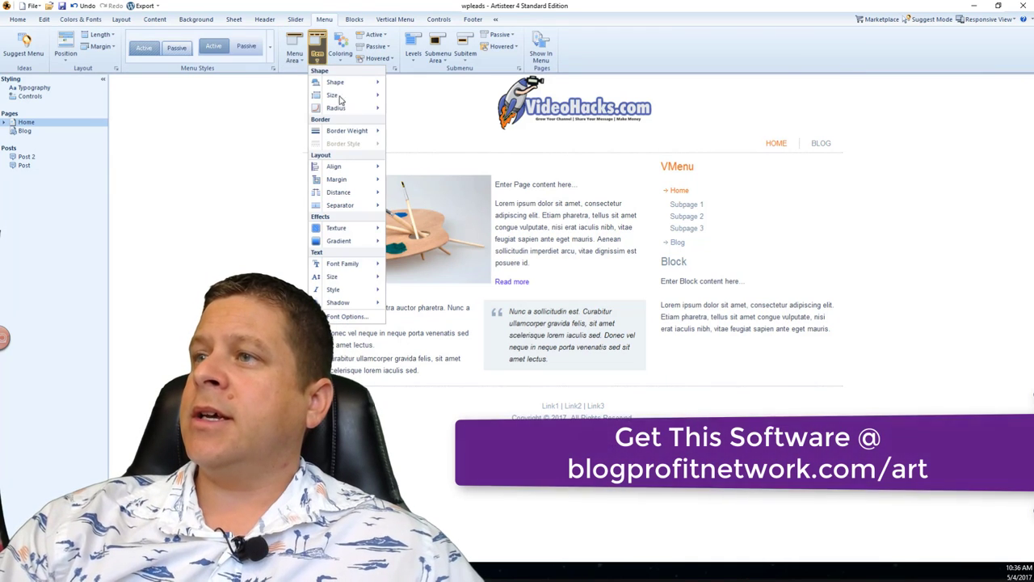
mouse_move(349, 171)
left_click(442, 188)
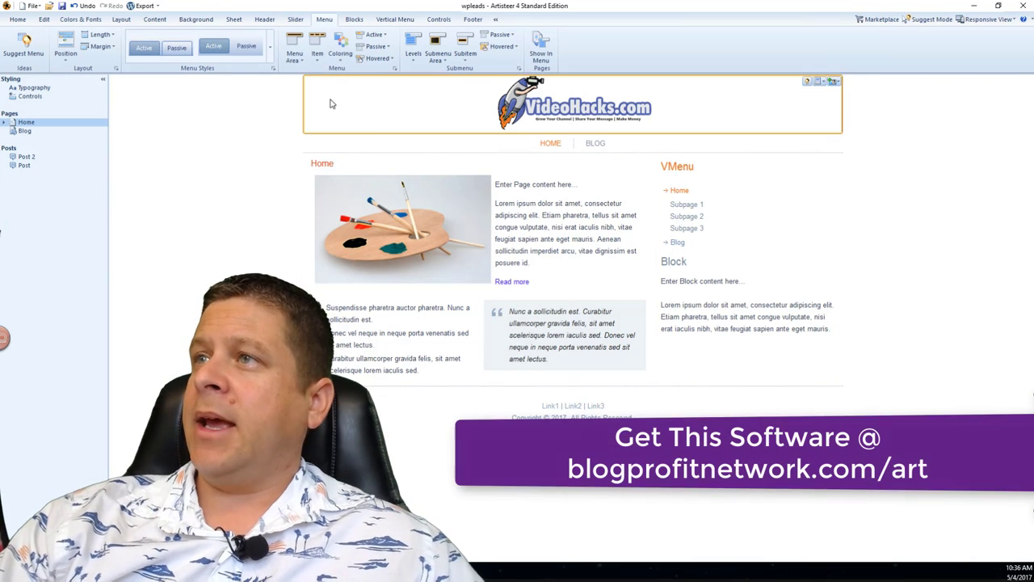
Set theme-palette text colours for active, inactive (blue) and hovered menu items.
left_click(384, 37)
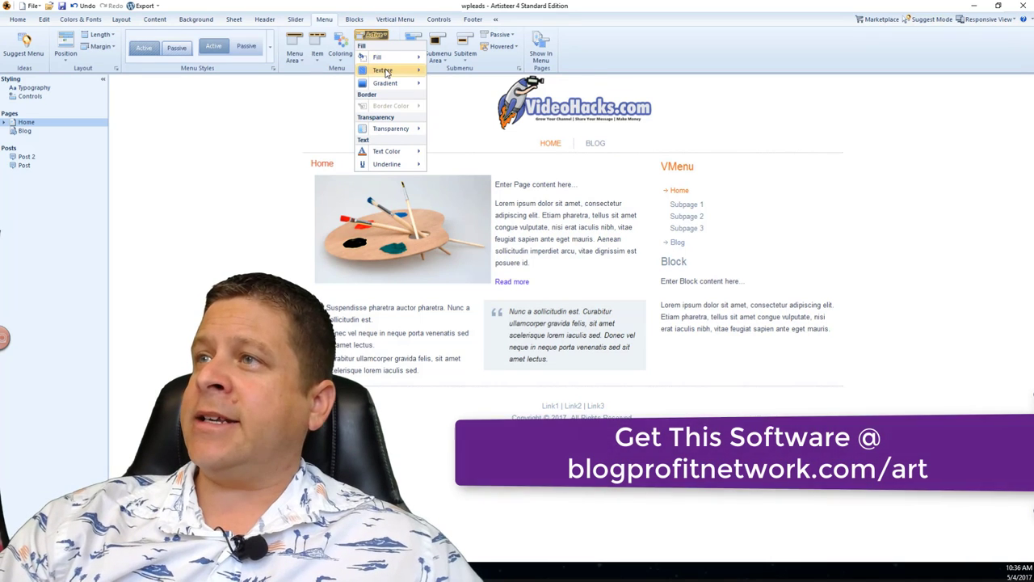
mouse_move(382, 153)
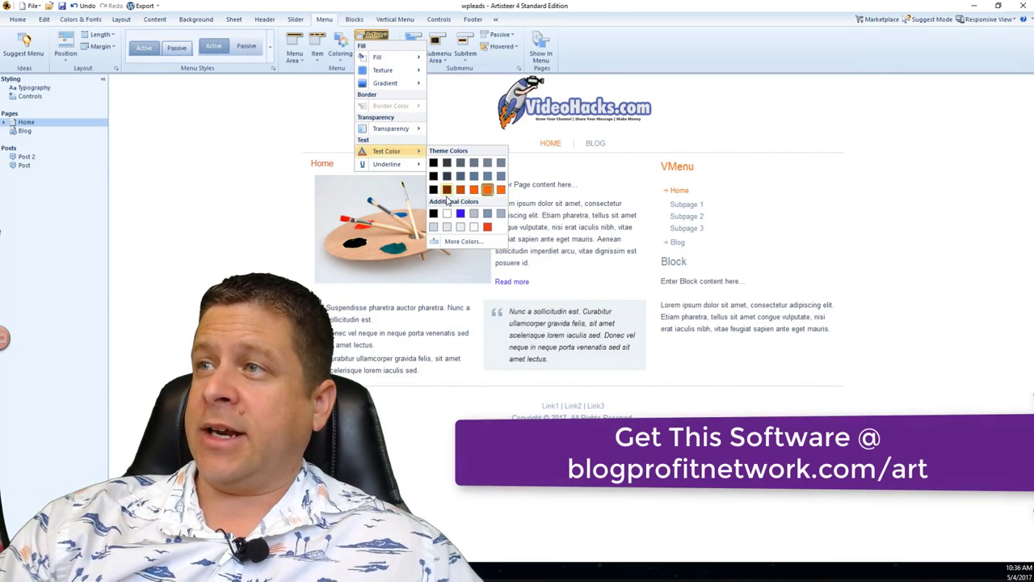
left_click(457, 212)
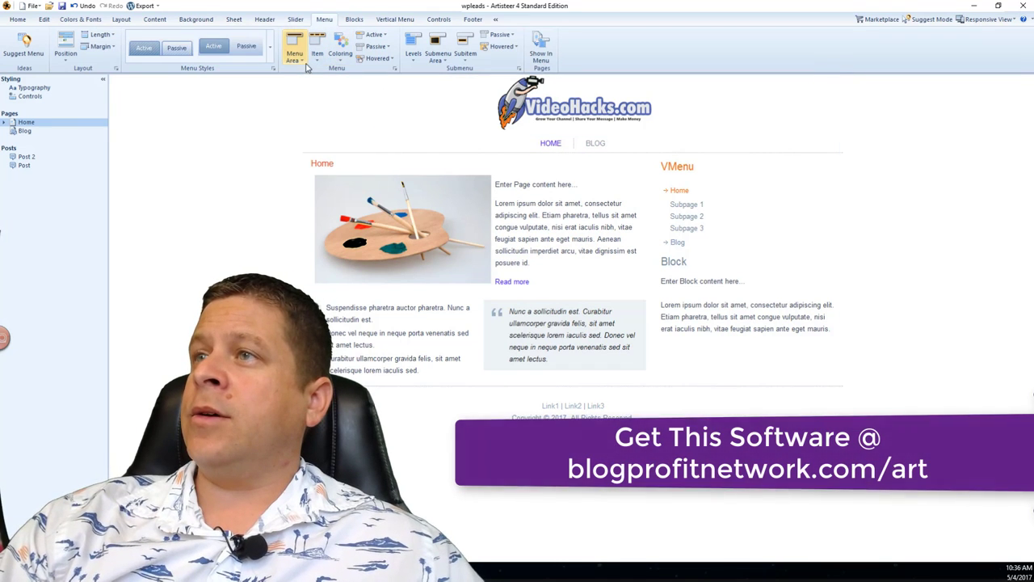
left_click(376, 46)
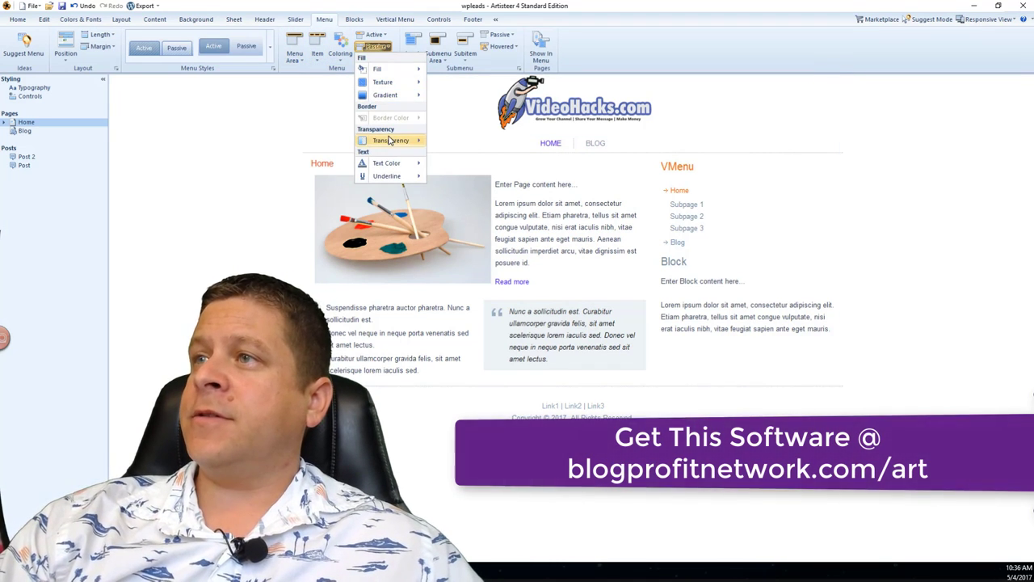
mouse_move(386, 162)
left_click(460, 227)
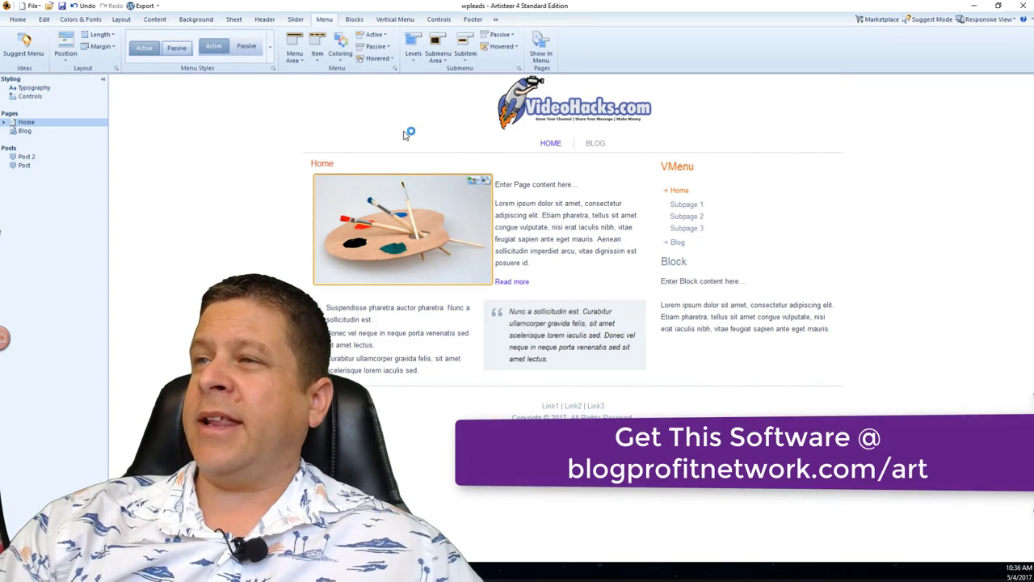
left_click(388, 63)
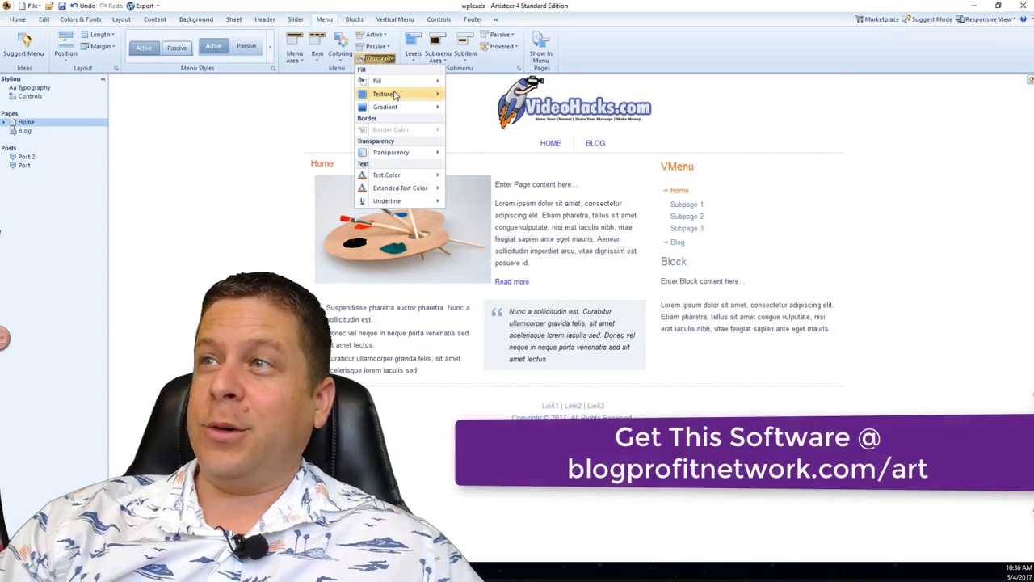
mouse_move(395, 176)
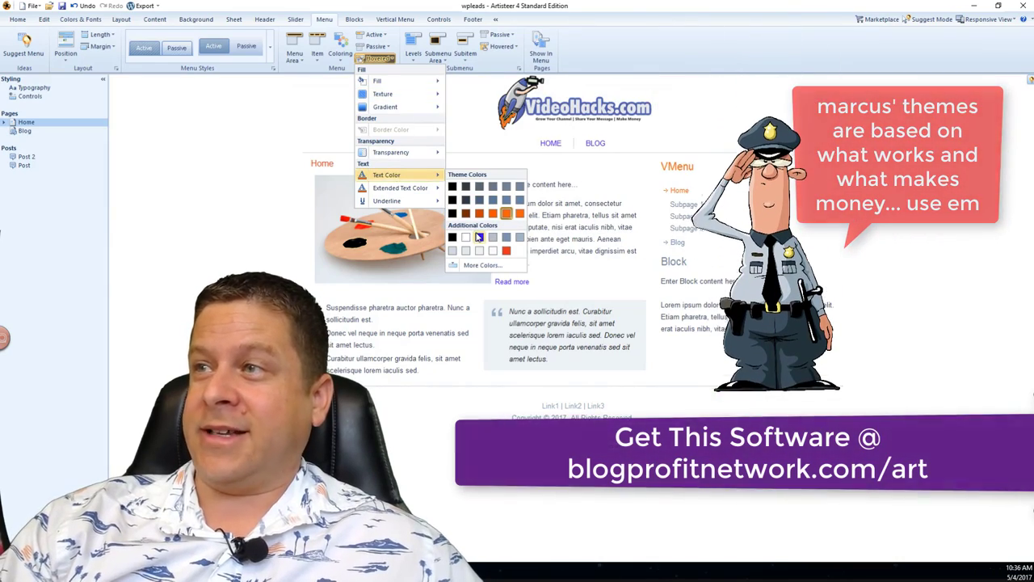
left_click(479, 237)
left_click(595, 144)
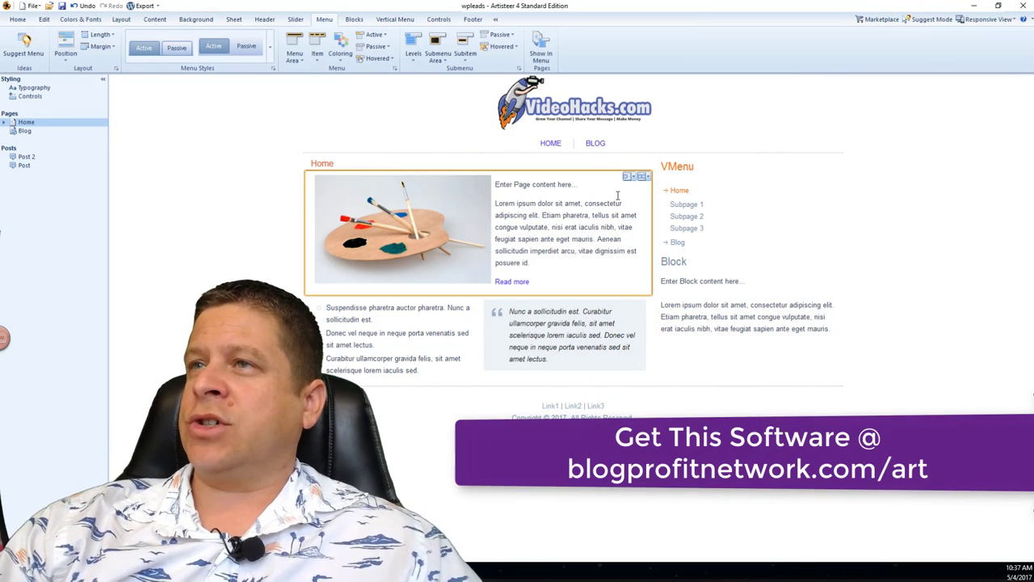
left_click(242, 19)
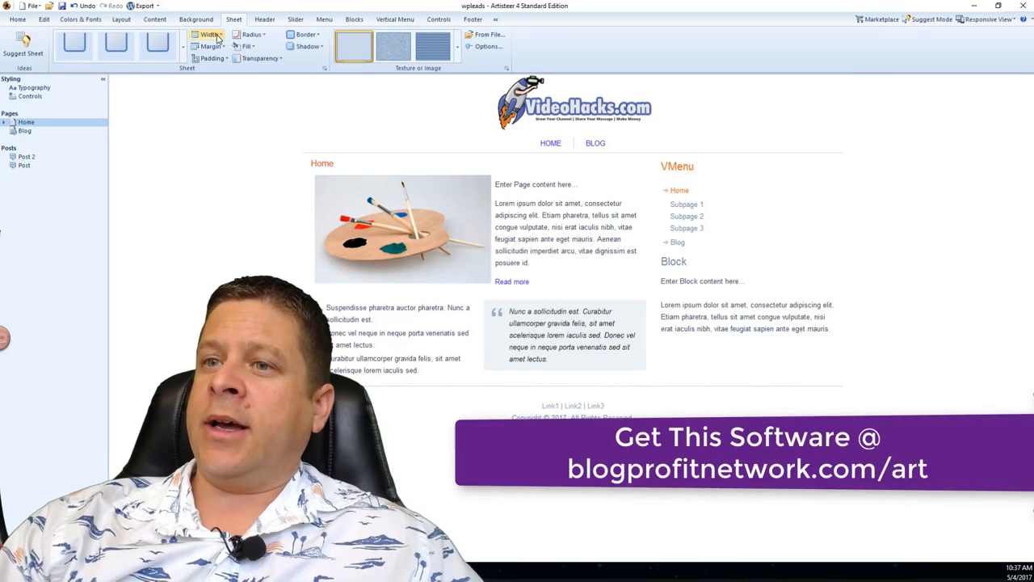
Open More Sheet Widths and select the 1000 px sheet Width field.
left_click(216, 38)
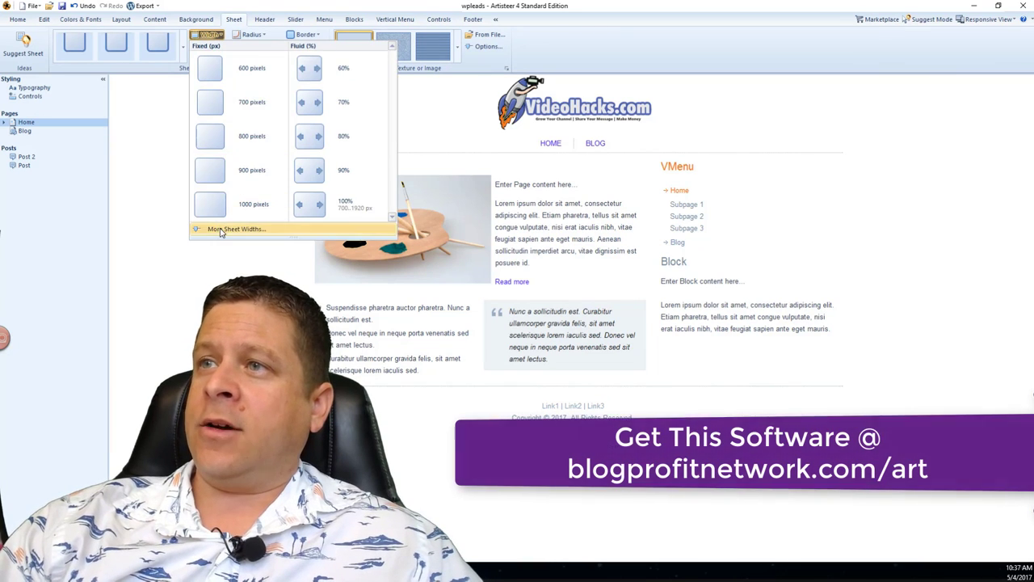
left_click(215, 228)
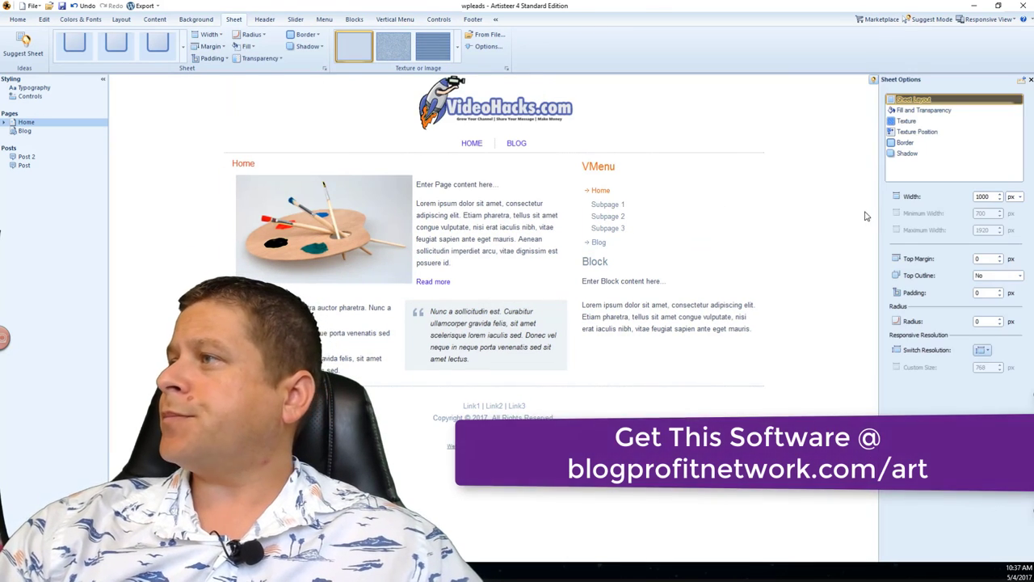
left_click(985, 198)
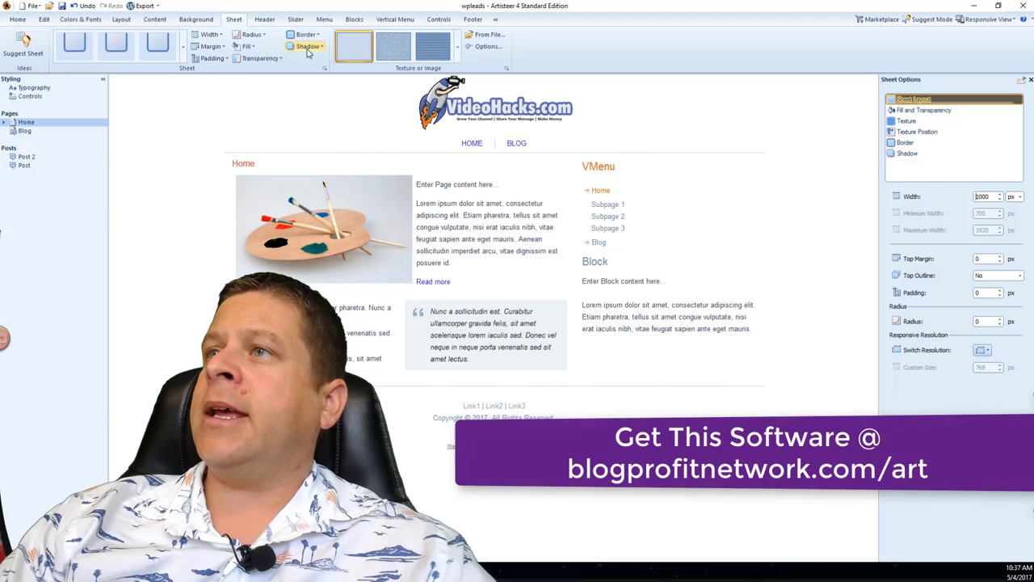
Browse the Background, Slider, Menu, Block and VMenu styling options.
left_click(195, 19)
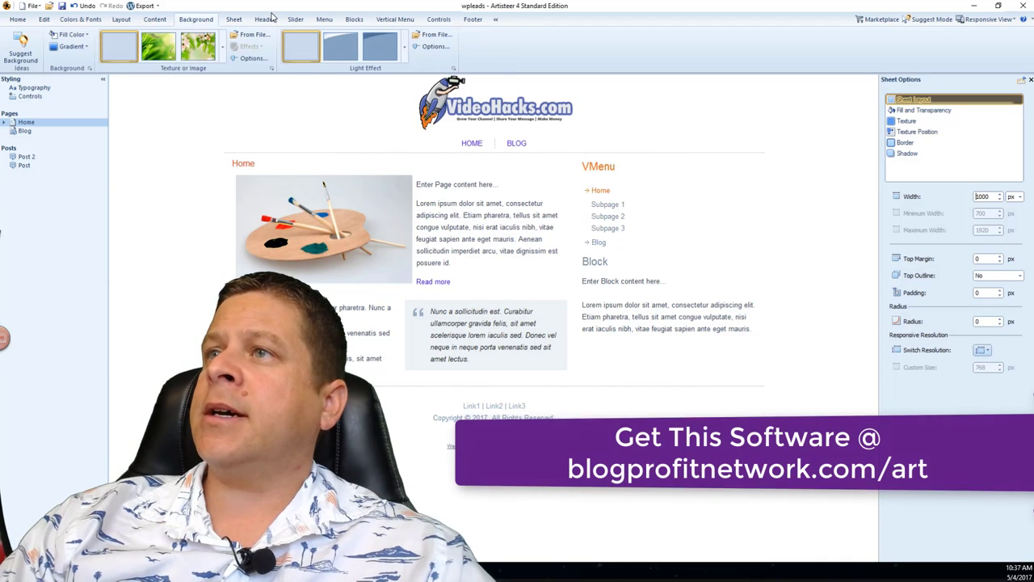
left_click(296, 19)
left_click(325, 20)
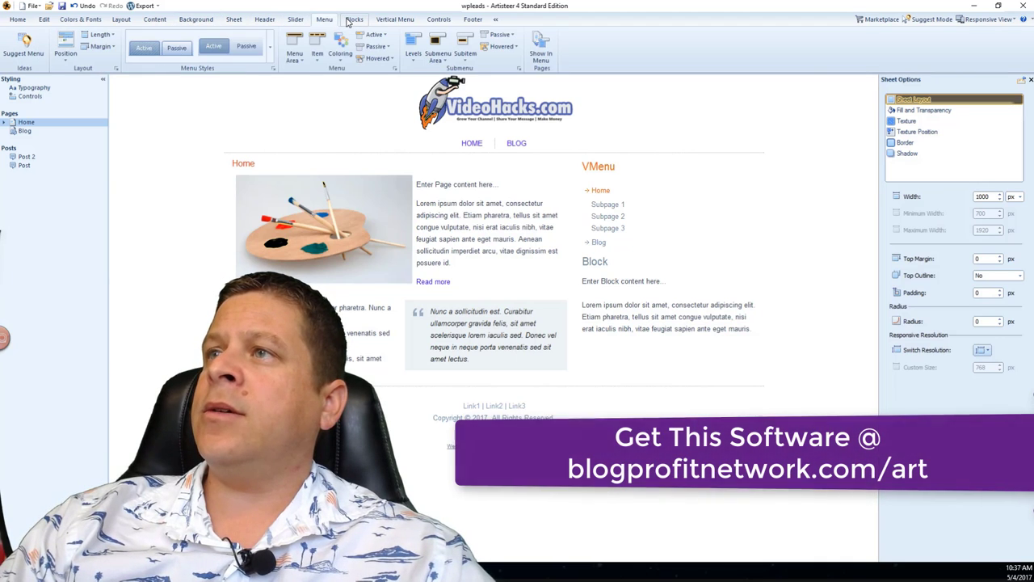
left_click(355, 20)
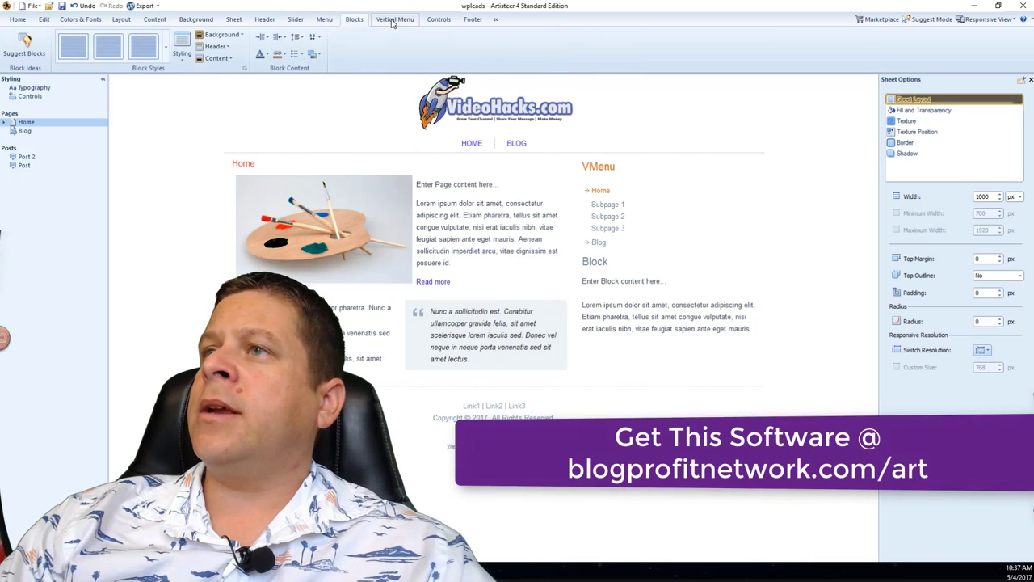
left_click(392, 21)
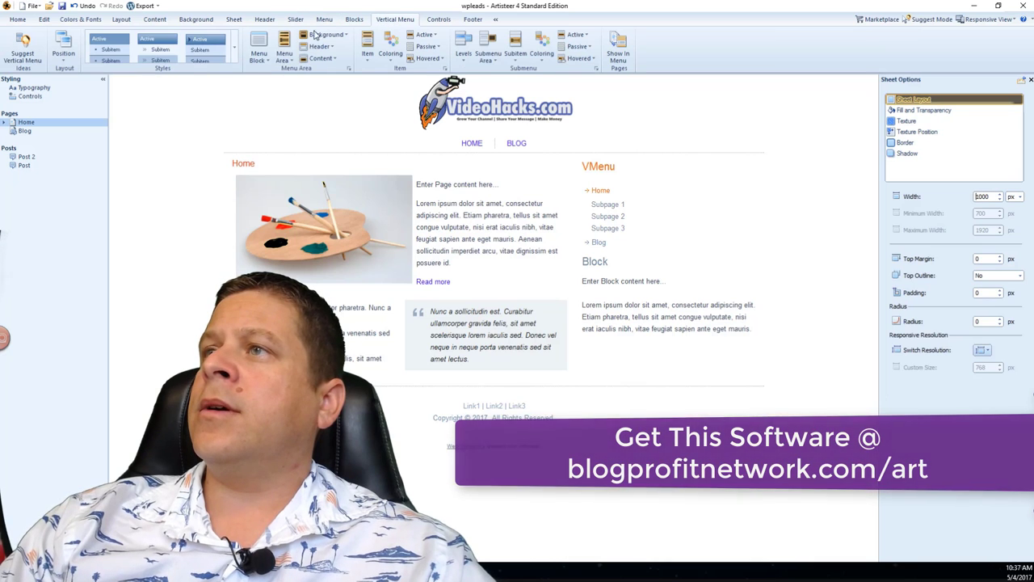
left_click(122, 20)
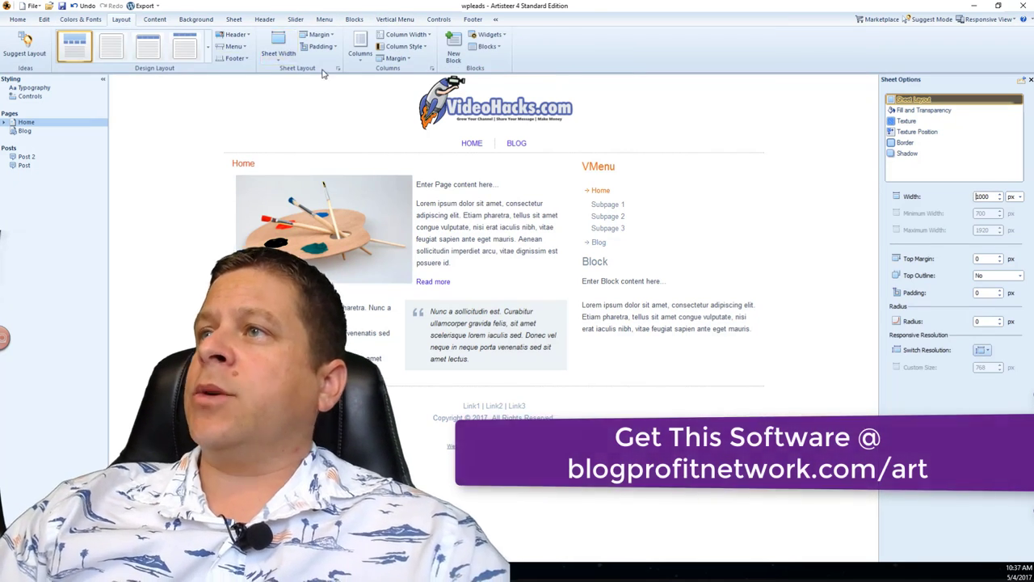
Review the Layout sheet width, column and column width choices.
left_click(284, 60)
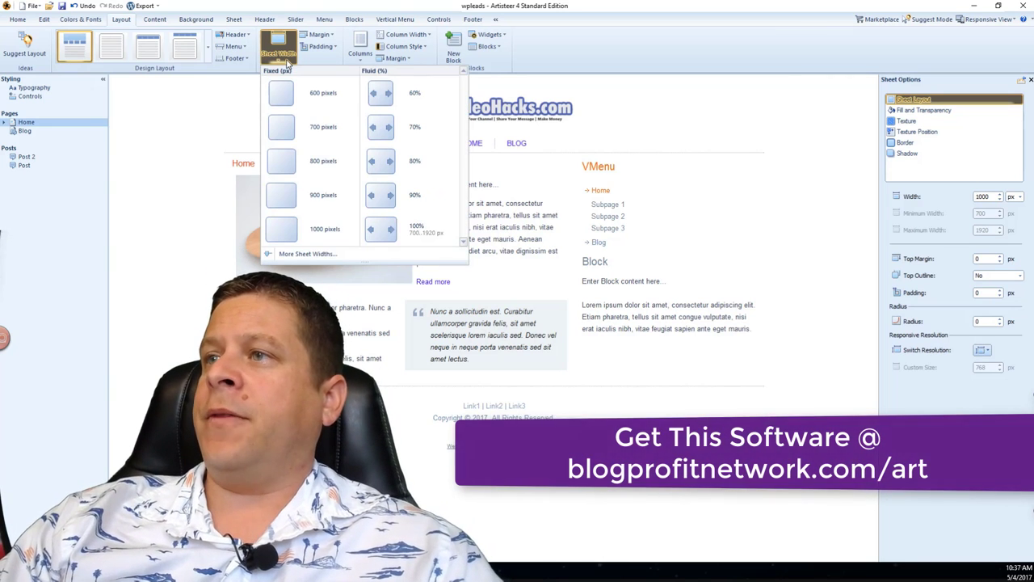
left_click(360, 54)
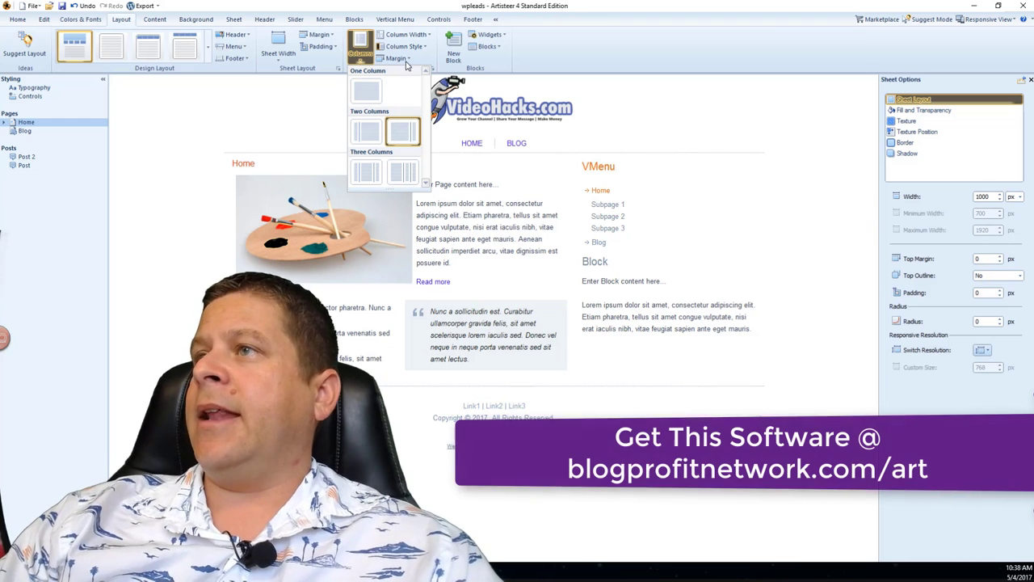
left_click(425, 37)
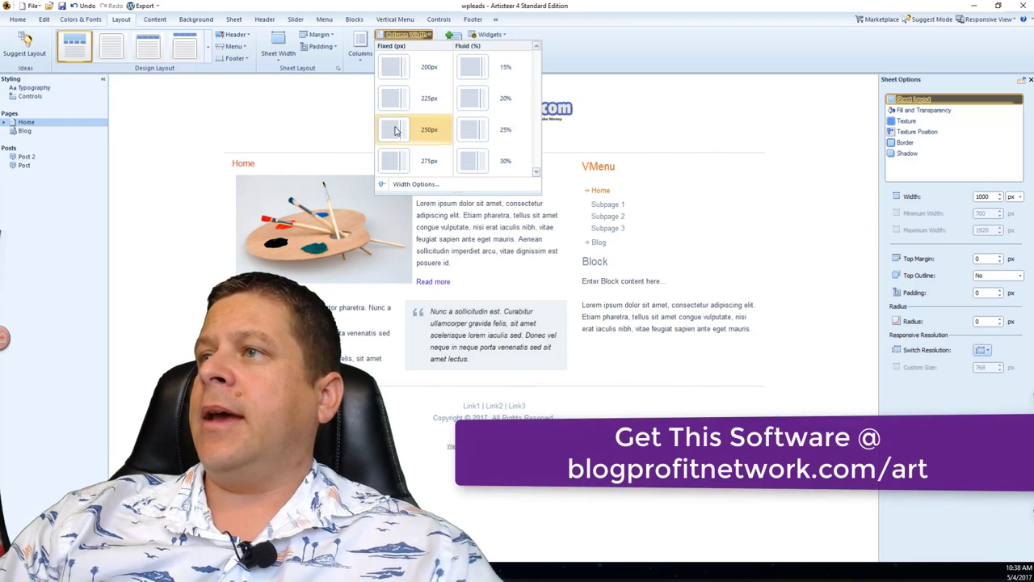
left_click(391, 184)
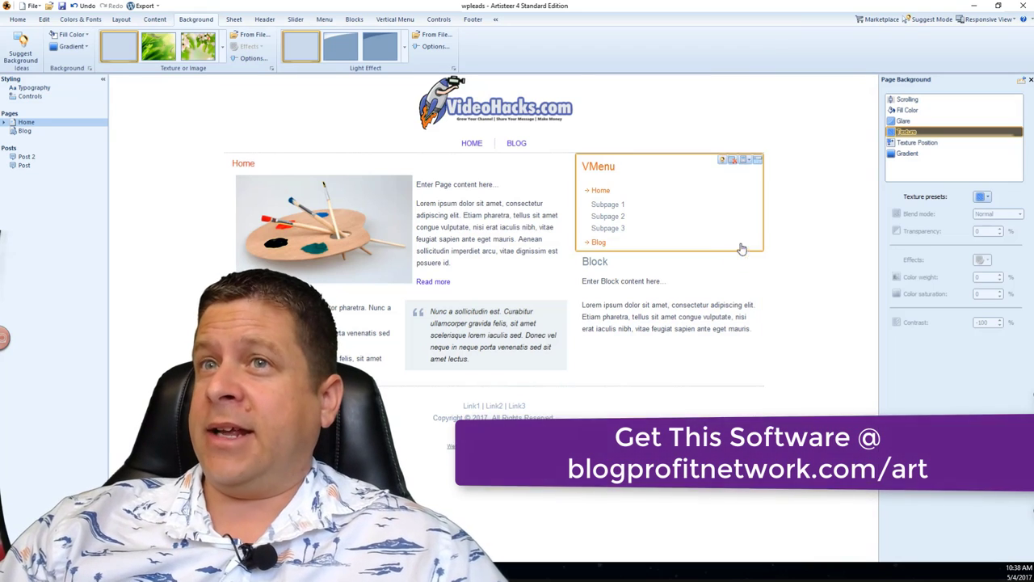
Export the design as a WordPress theme ZIP named videohacks, then minimize Artisteer.
left_click(158, 7)
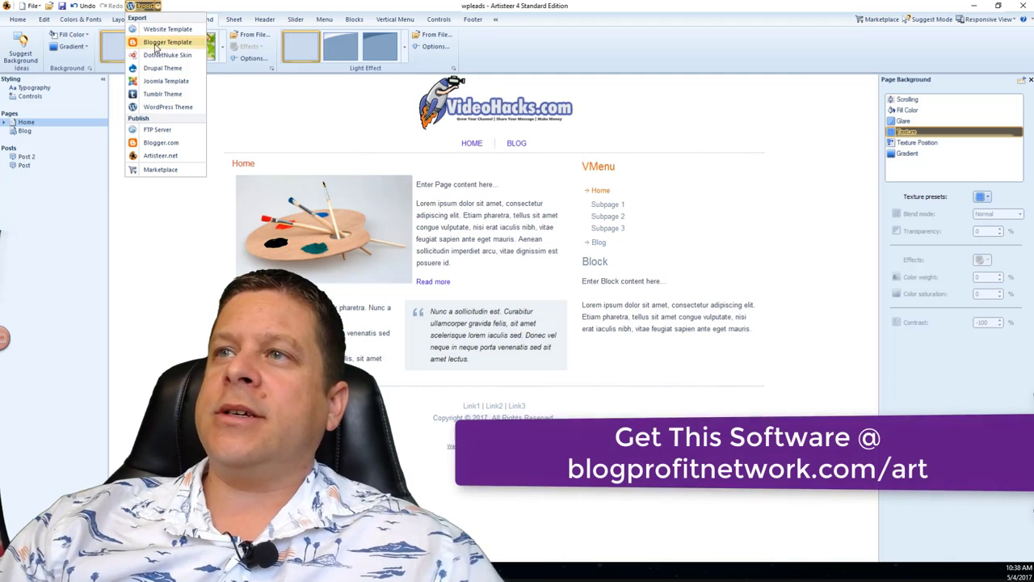
left_click(157, 109)
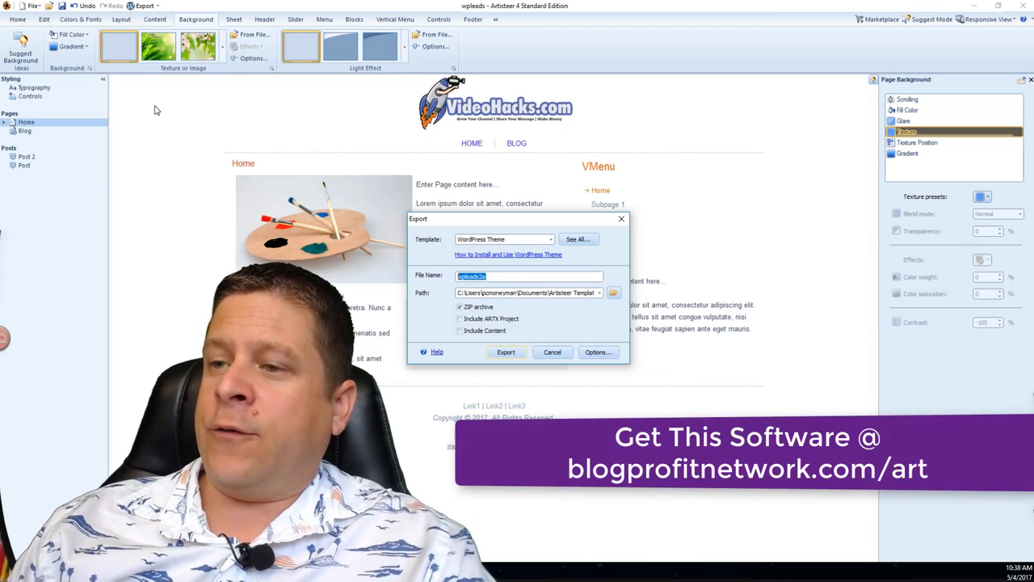
type("videohacks")
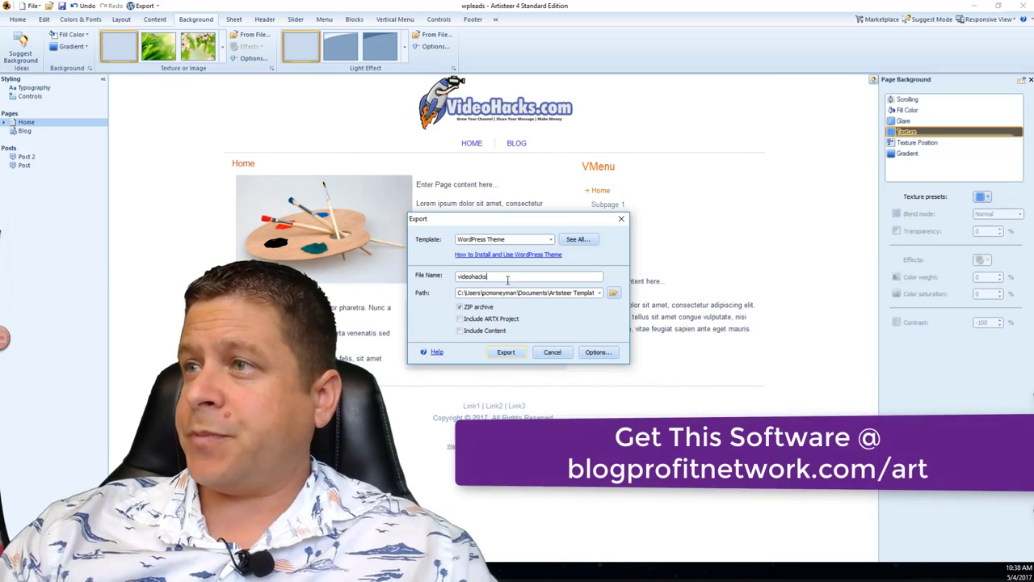
left_click(517, 356)
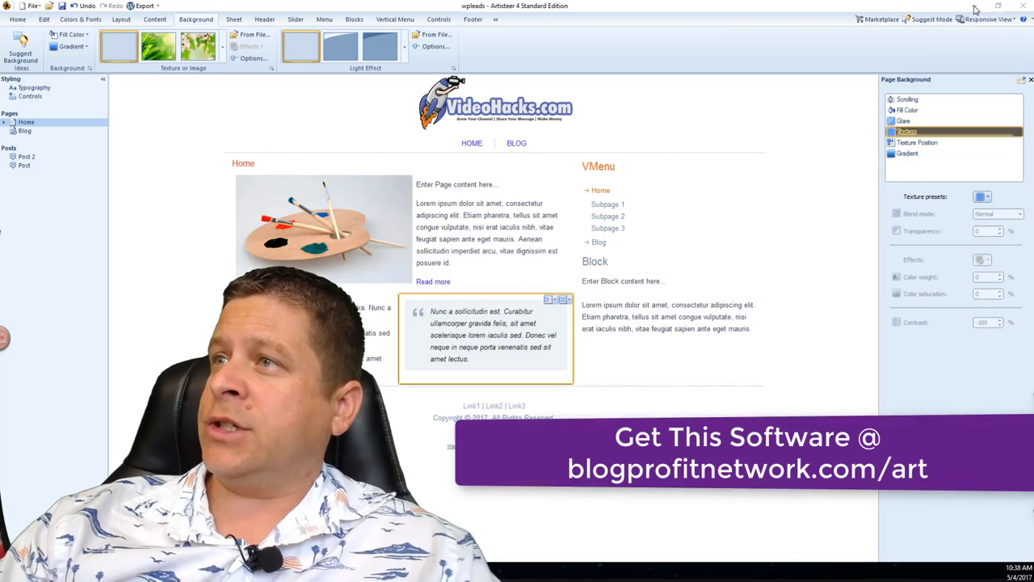
left_click(593, 308)
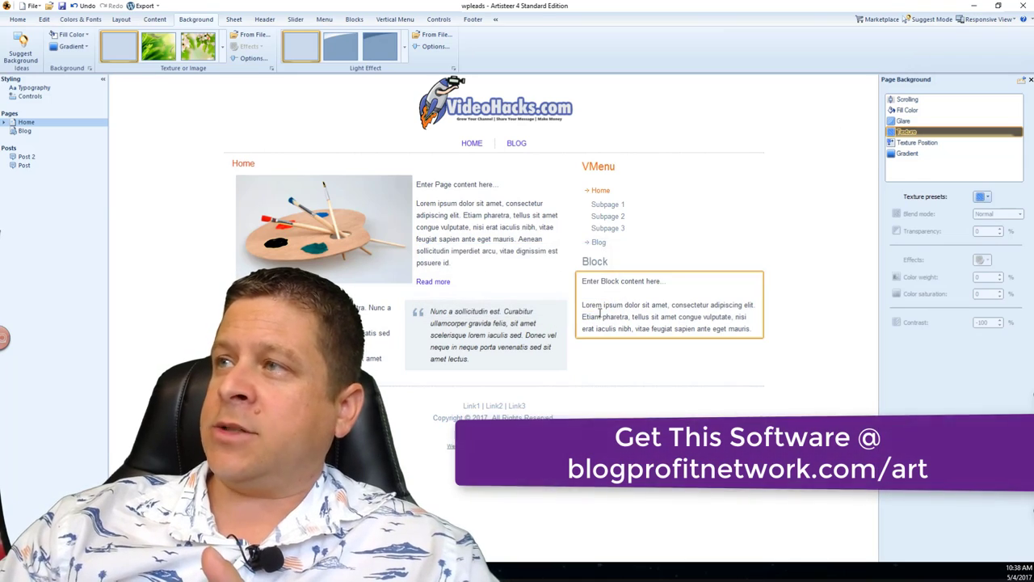
left_click(974, 6)
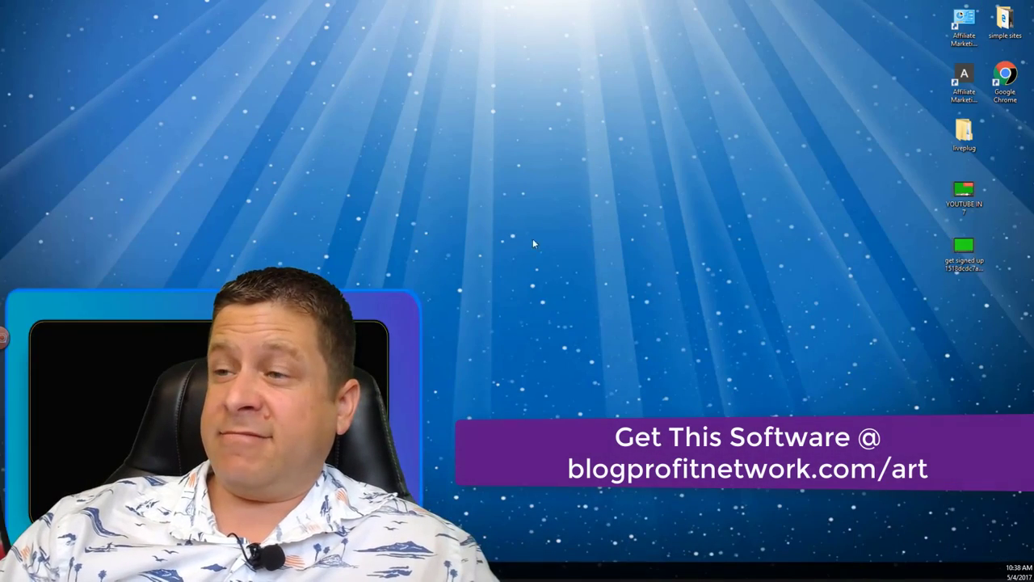
Switch to the browser's Squeeze Blogs Pro tab and go to Appearance > Themes.
key("alt+Tab")
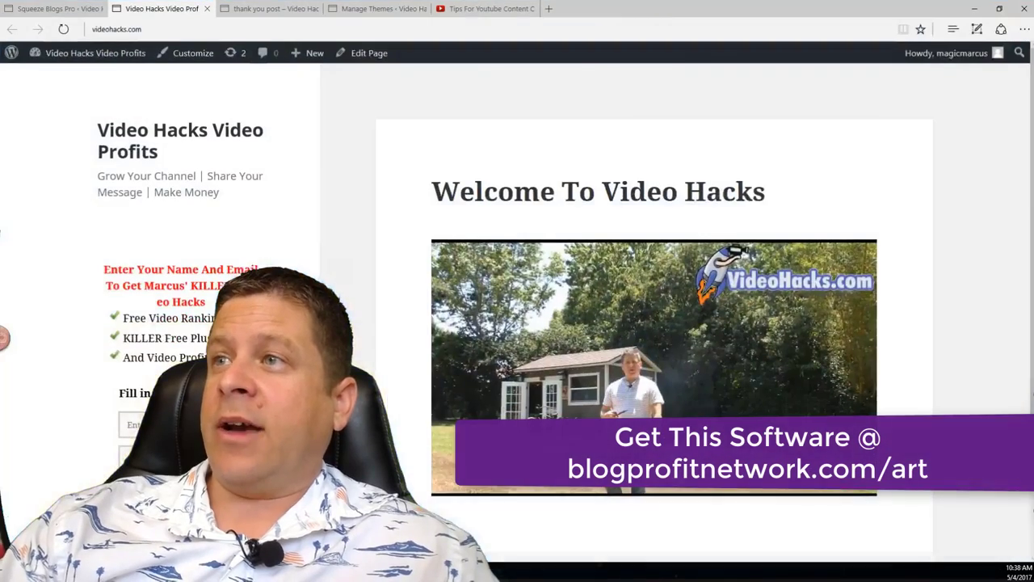
left_click(56, 9)
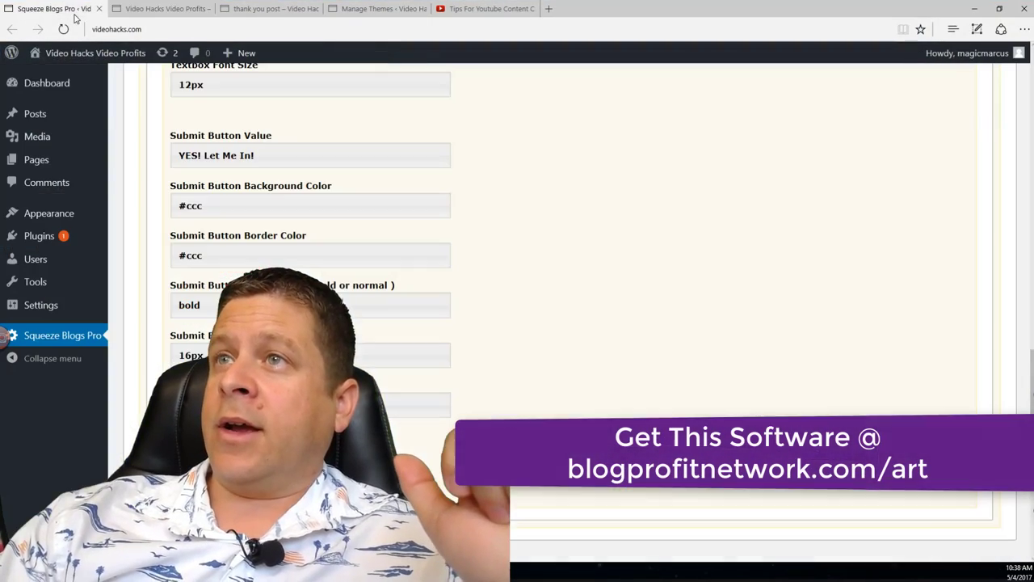
scroll(132, 219, "up", 10)
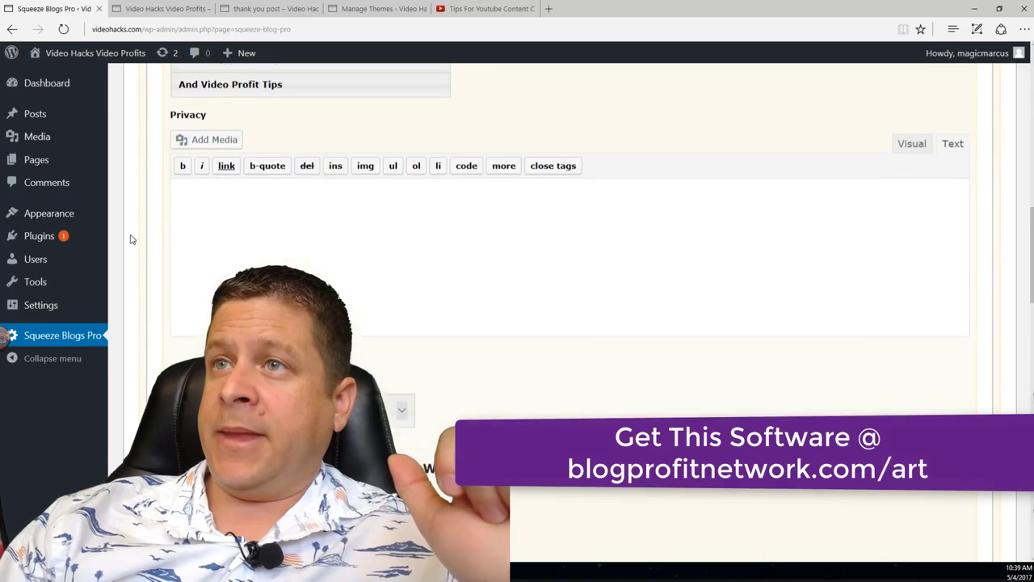
mouse_move(66, 222)
left_click(129, 216)
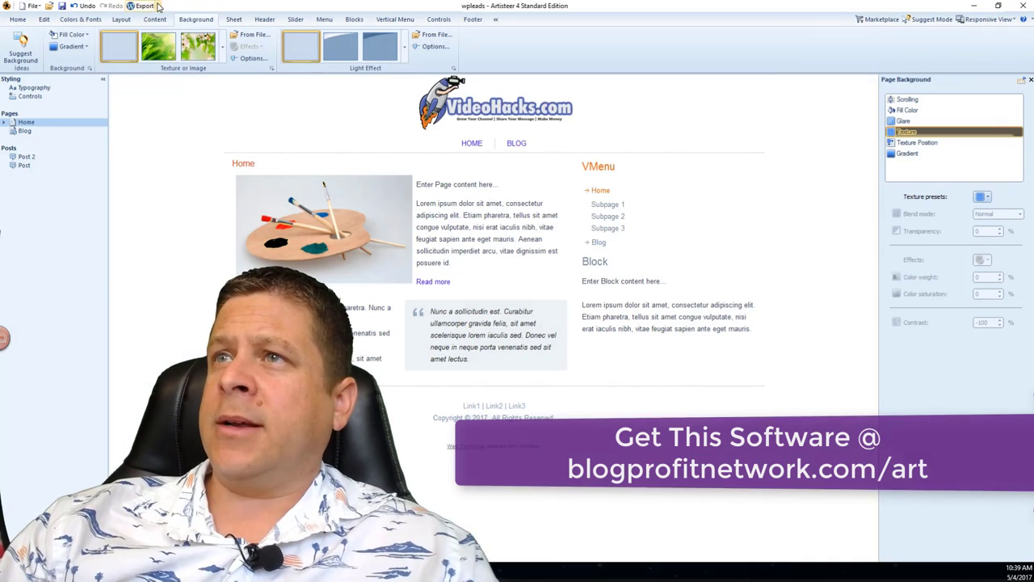
left_click(143, 5)
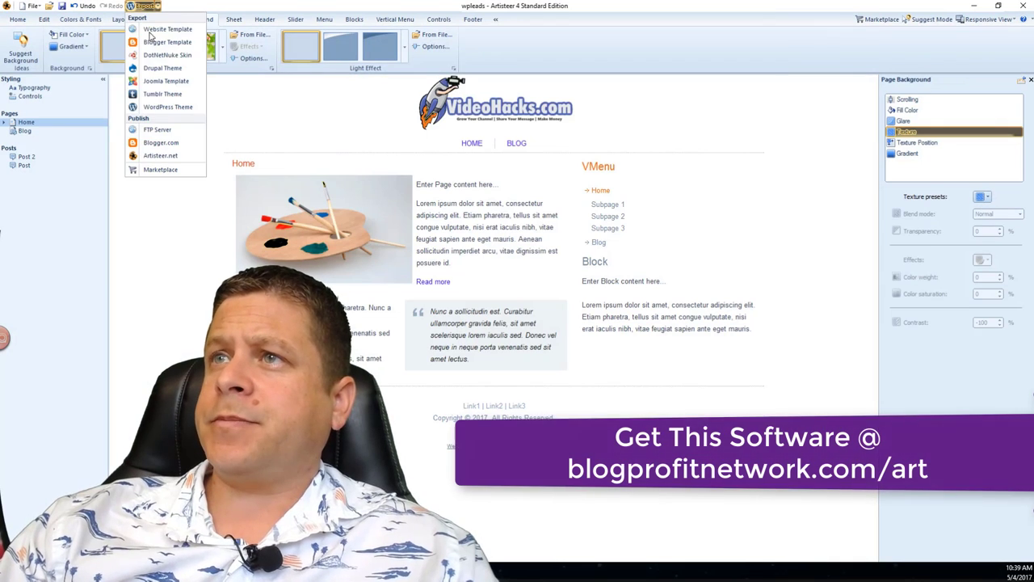
Review the WordPress Theme export settings, cancel, and start Add New theme in WordPress.
left_click(149, 106)
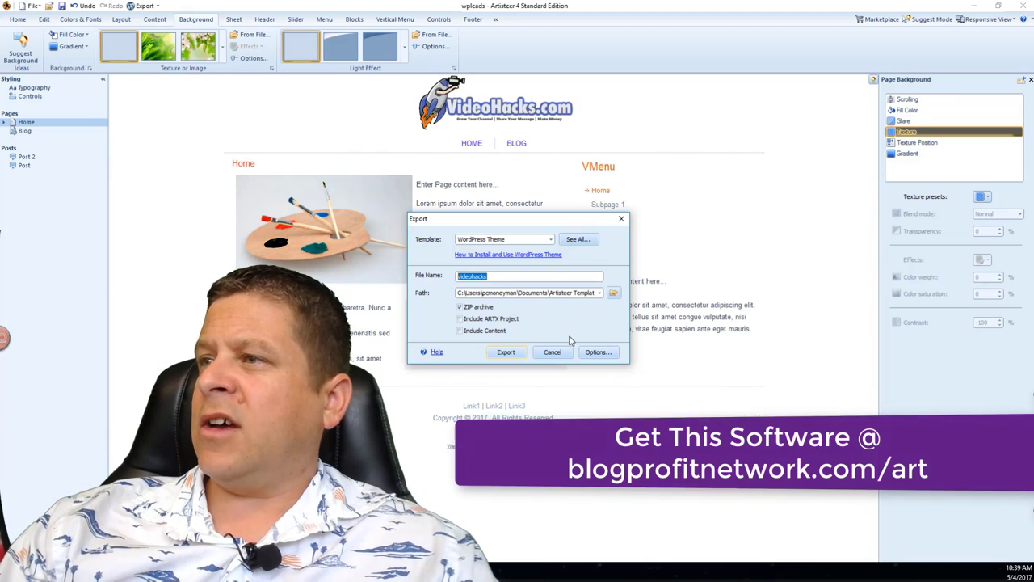
left_click(552, 353)
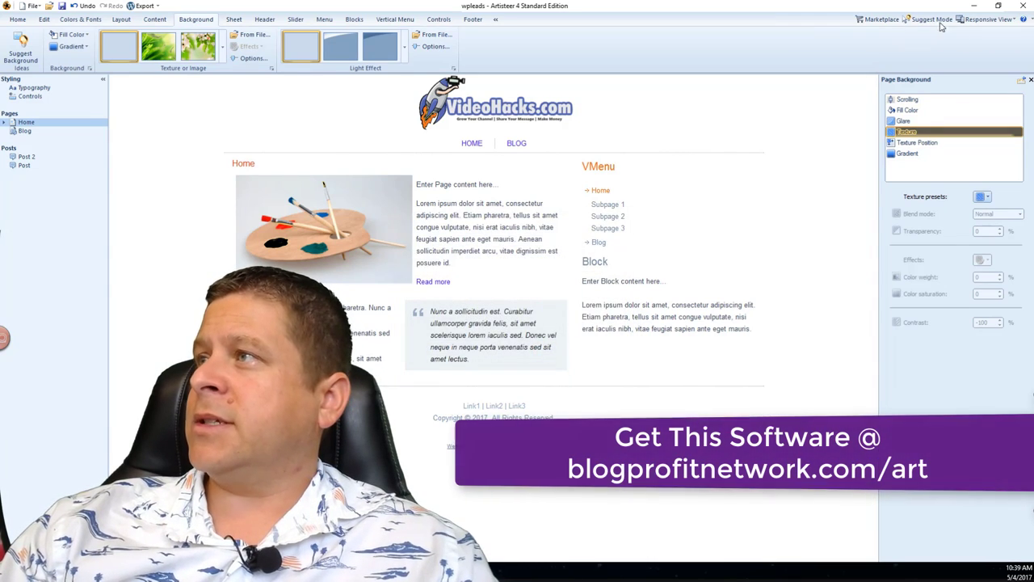
left_click(974, 6)
left_click(248, 88)
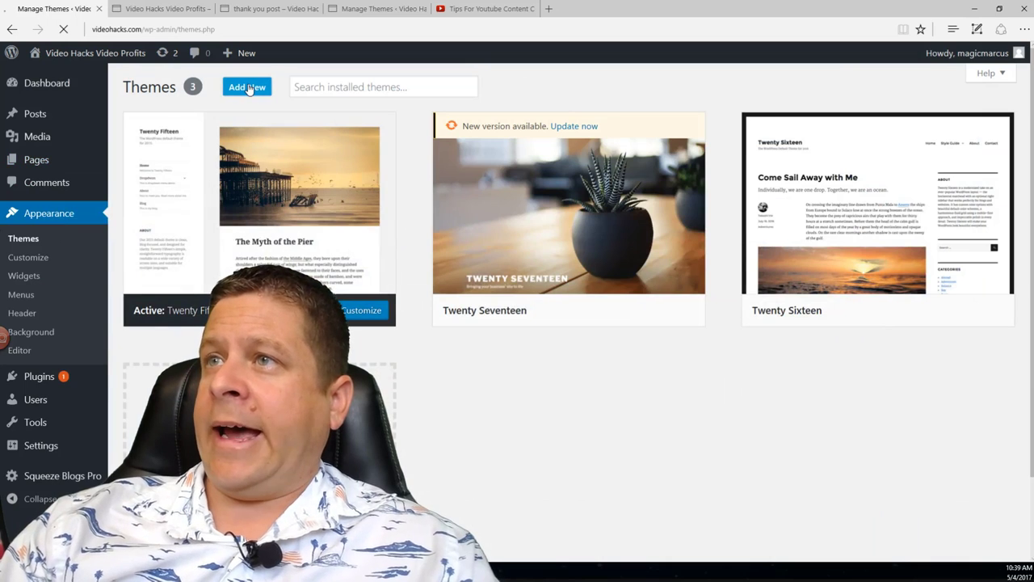
Upload videohacks.zip from Documents > Artisteer Templates, install it and activate the theme.
left_click(249, 87)
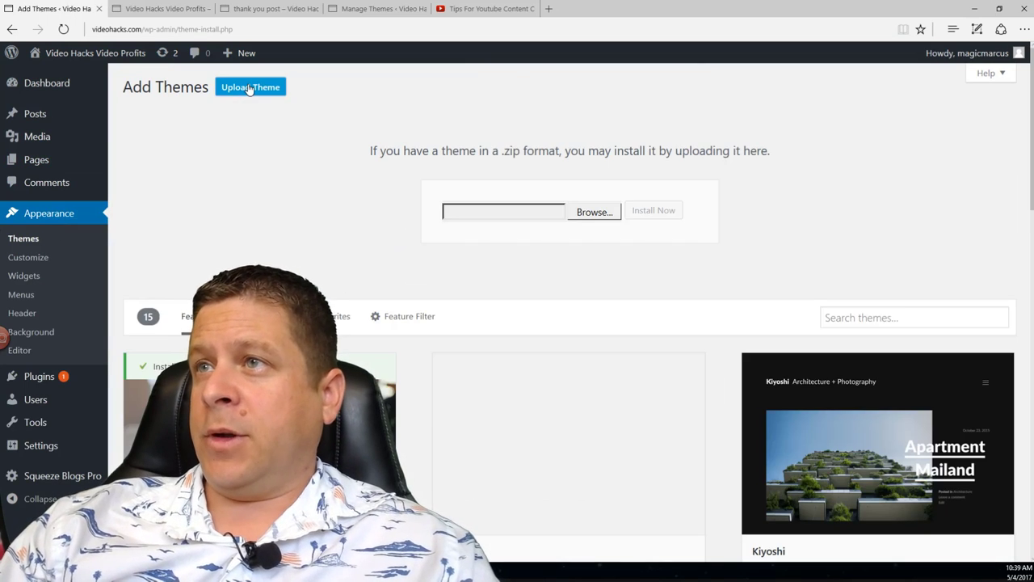
left_click(579, 211)
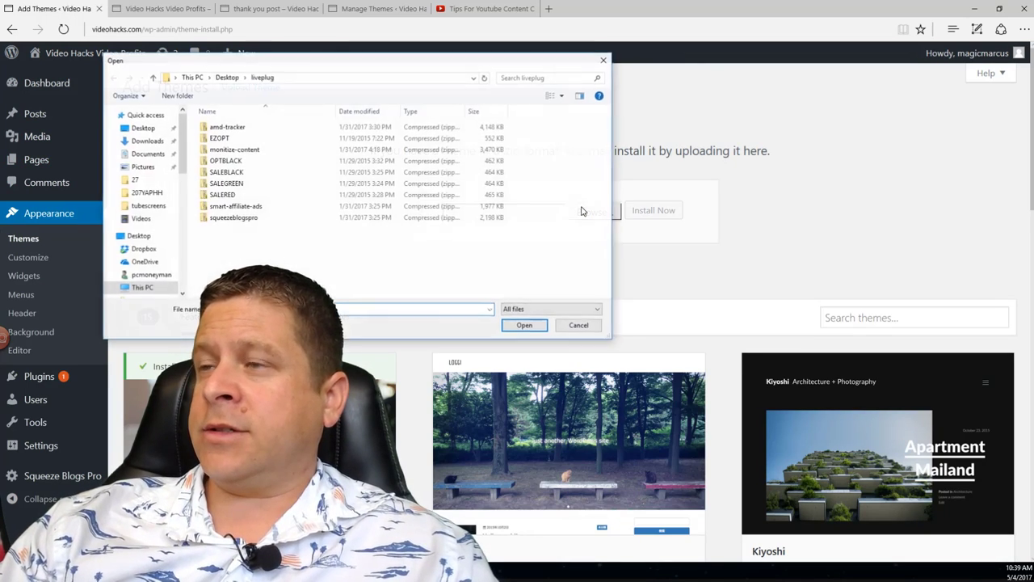
left_click(148, 154)
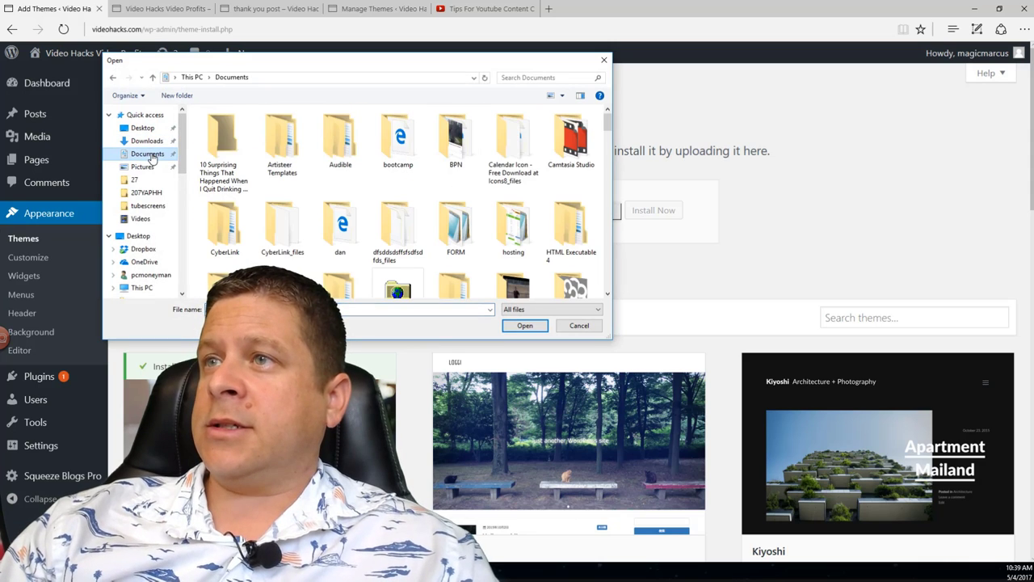
double_click(280, 143)
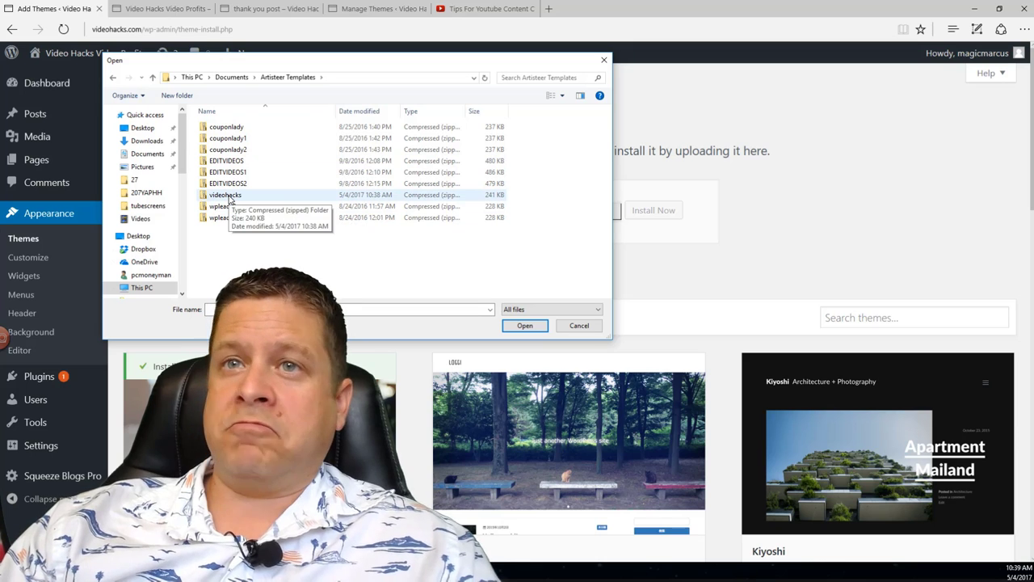
double_click(231, 200)
left_click(636, 210)
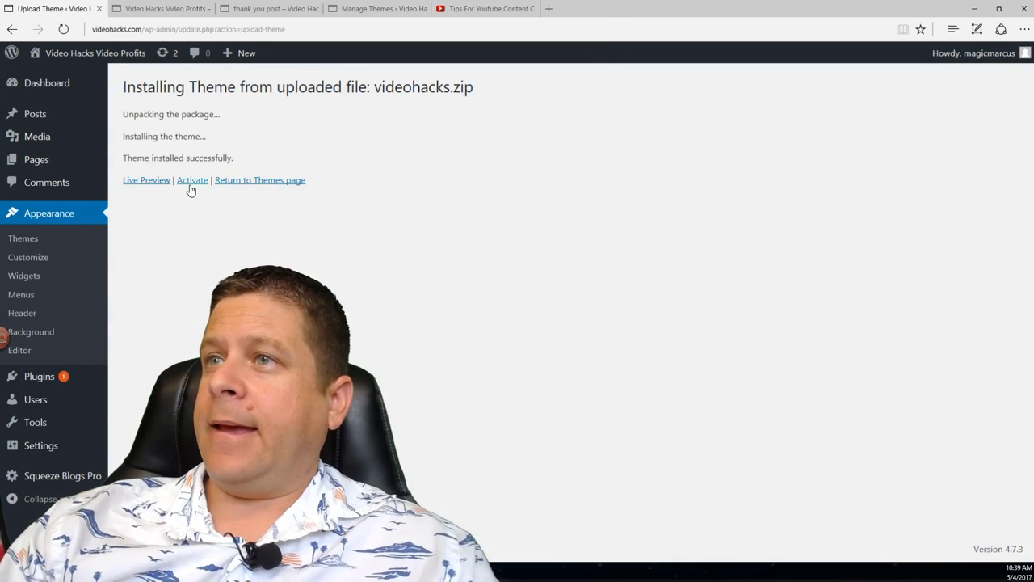
left_click(191, 181)
Reload the site homepage tab to see the new VideoHacks theme.
left_click(166, 10)
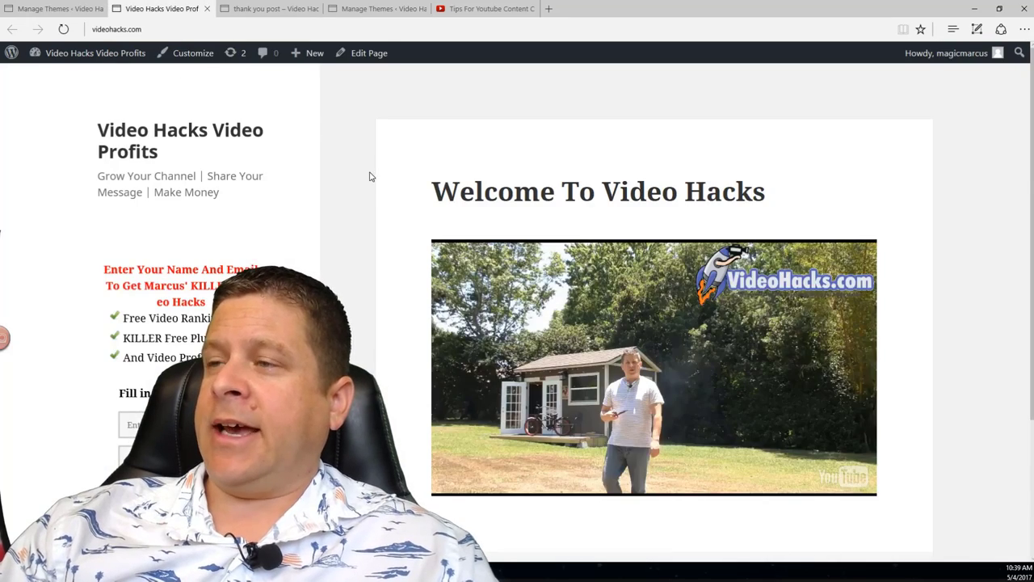
scroll(370, 177, "down", 3)
scroll(379, 192, "up", 3)
right_click(353, 109)
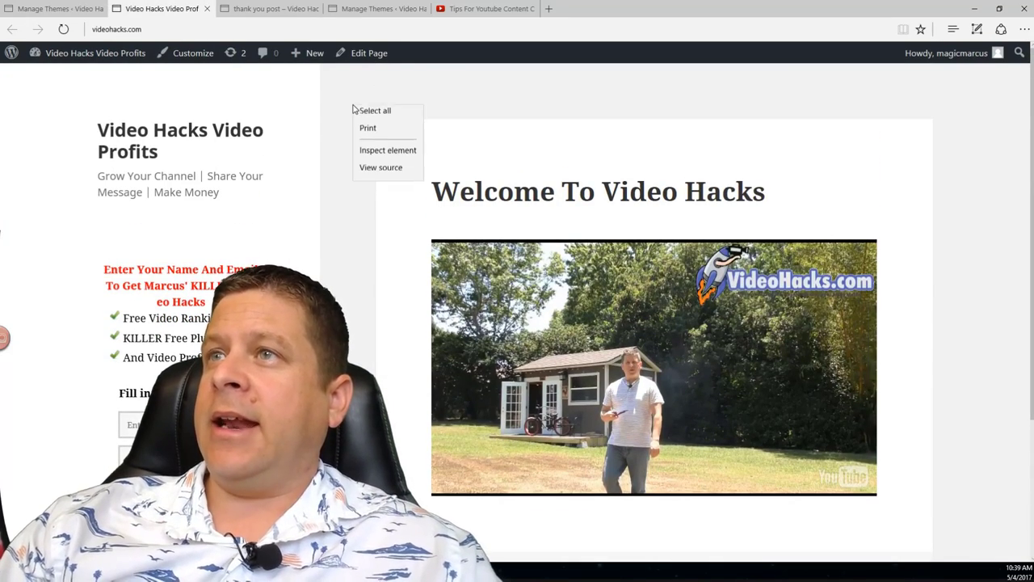
left_click(63, 29)
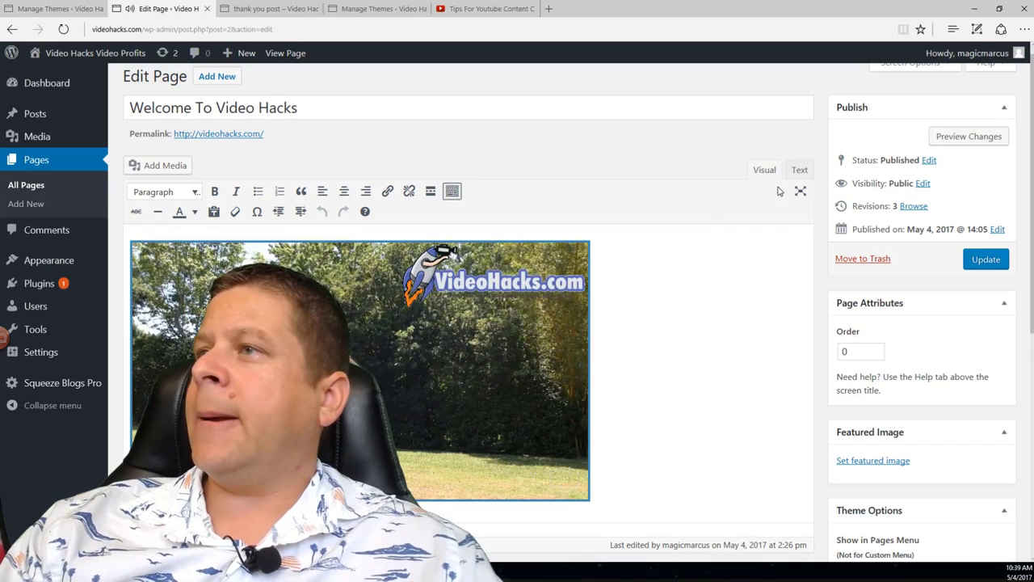
Change the YouTube iframe to width 650 and height 350 in the Text view and update.
left_click(799, 171)
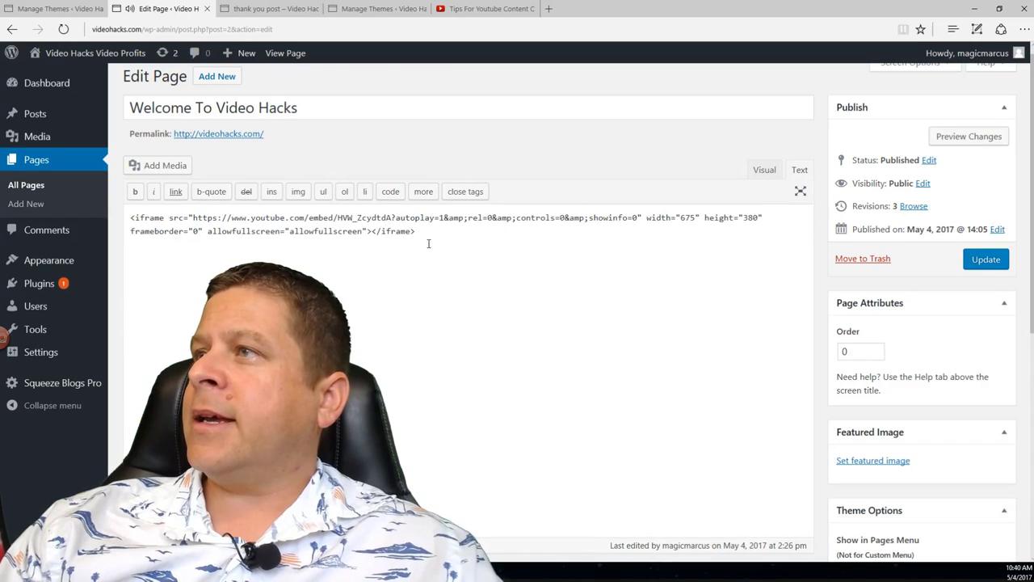
left_click(763, 169)
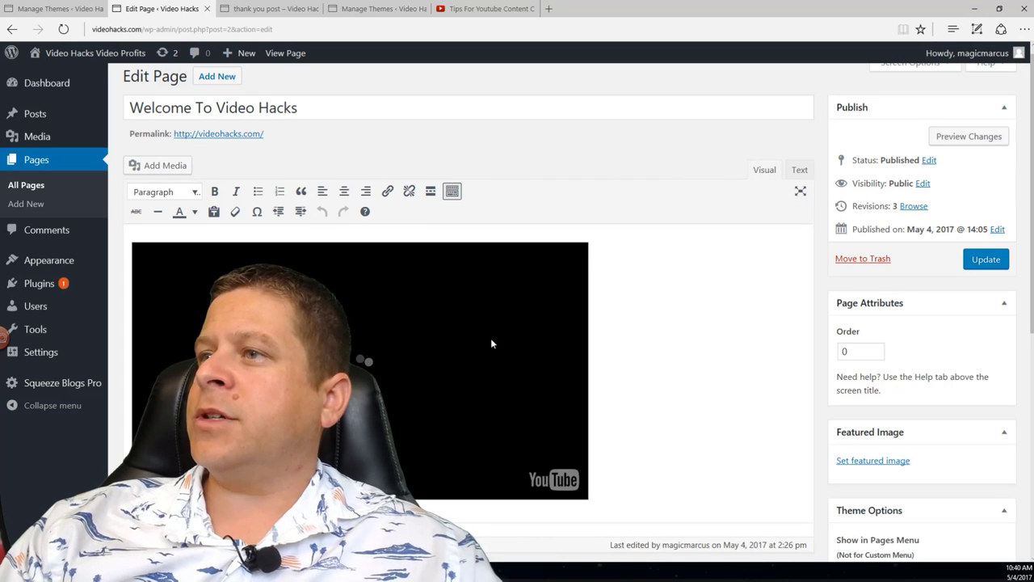
left_click(456, 391)
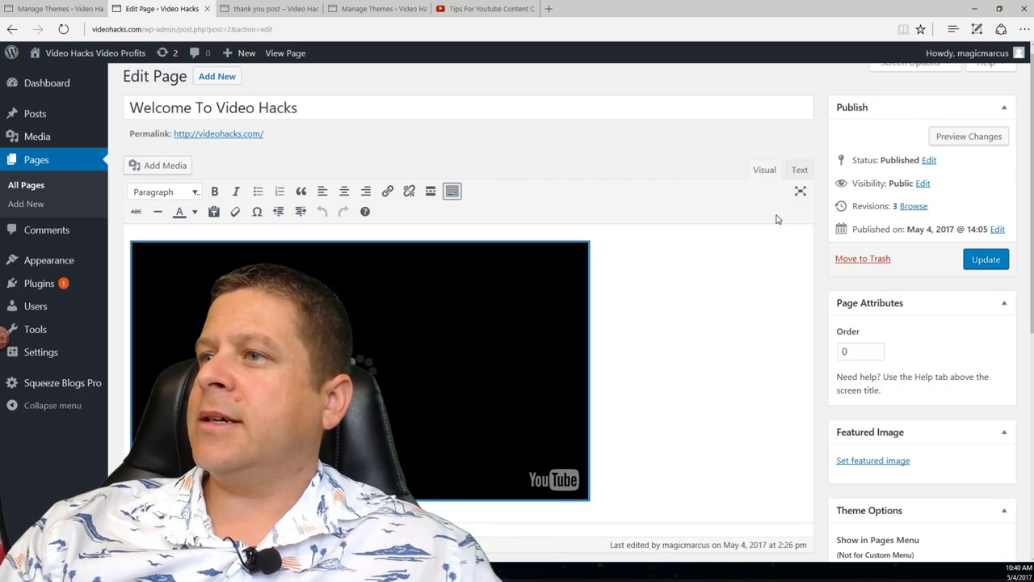
left_click(799, 171)
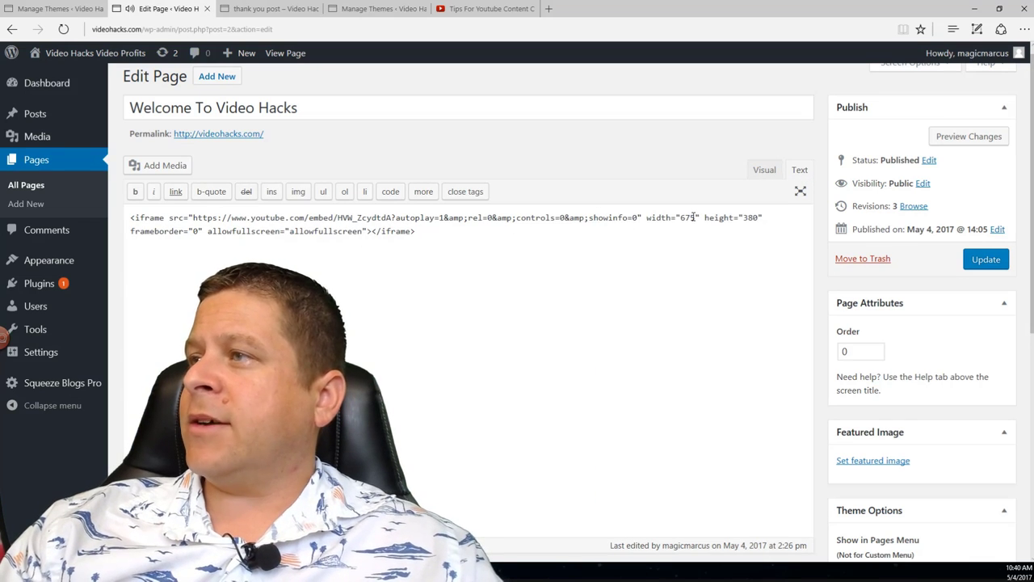
type("5")
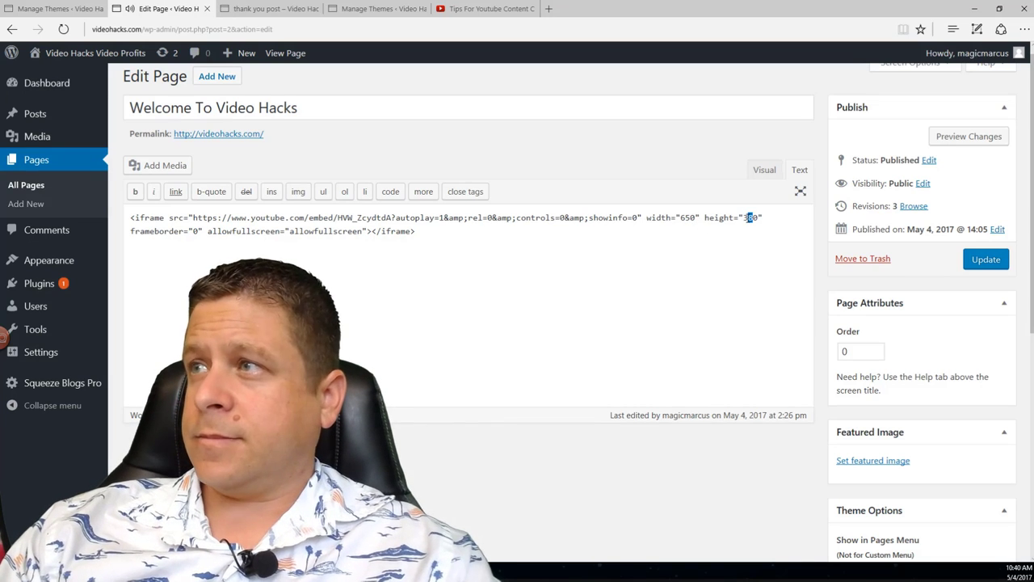
left_click_drag(749, 217, 754, 217)
type("5")
left_click(980, 258)
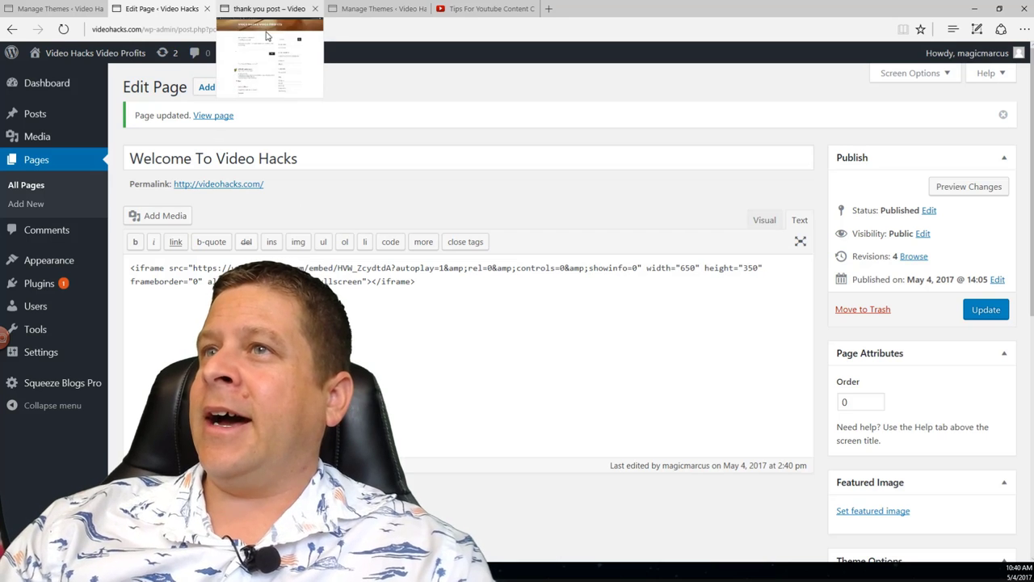
Check the live video, change the iframe height to 375, update and view the homepage.
left_click(221, 119)
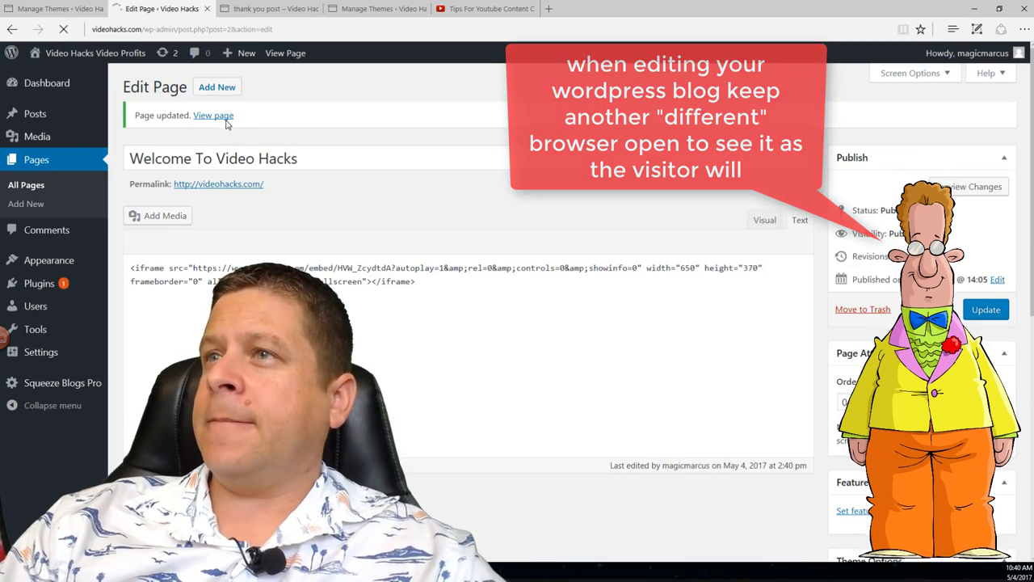
left_click(213, 116)
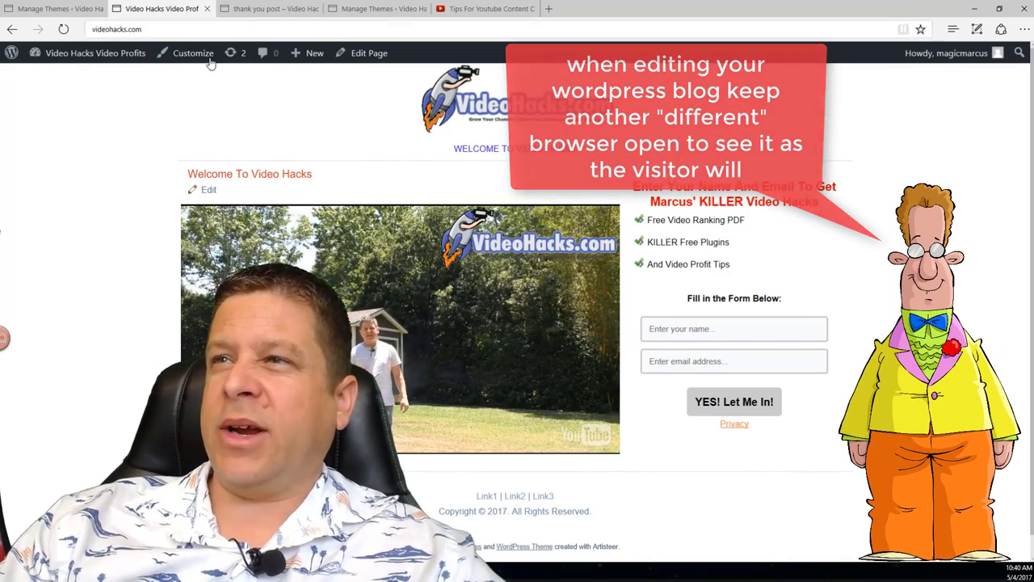
left_click(207, 190)
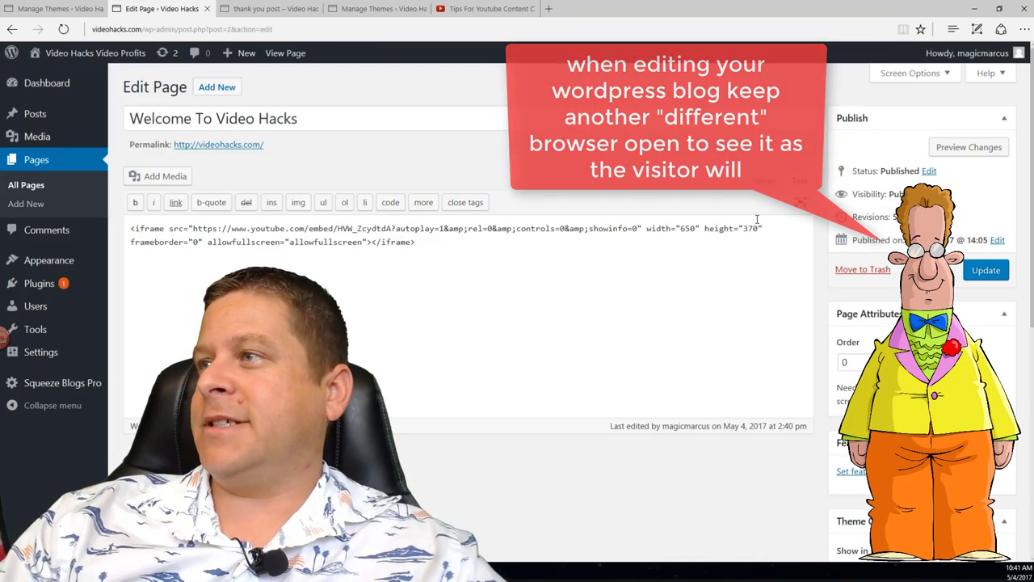
left_click_drag(758, 229, 748, 229)
type("75")
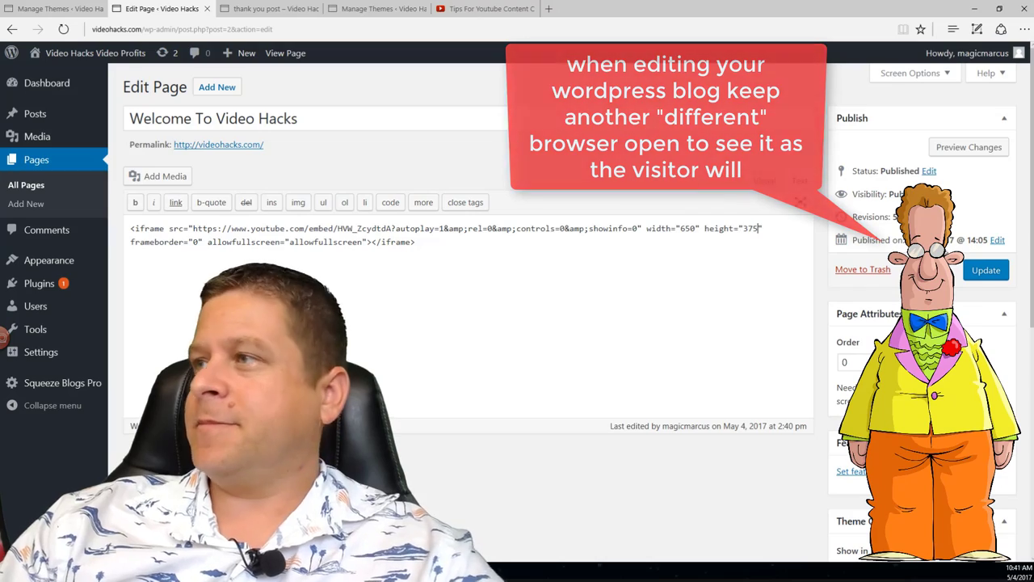
left_click(986, 269)
left_click(267, 8)
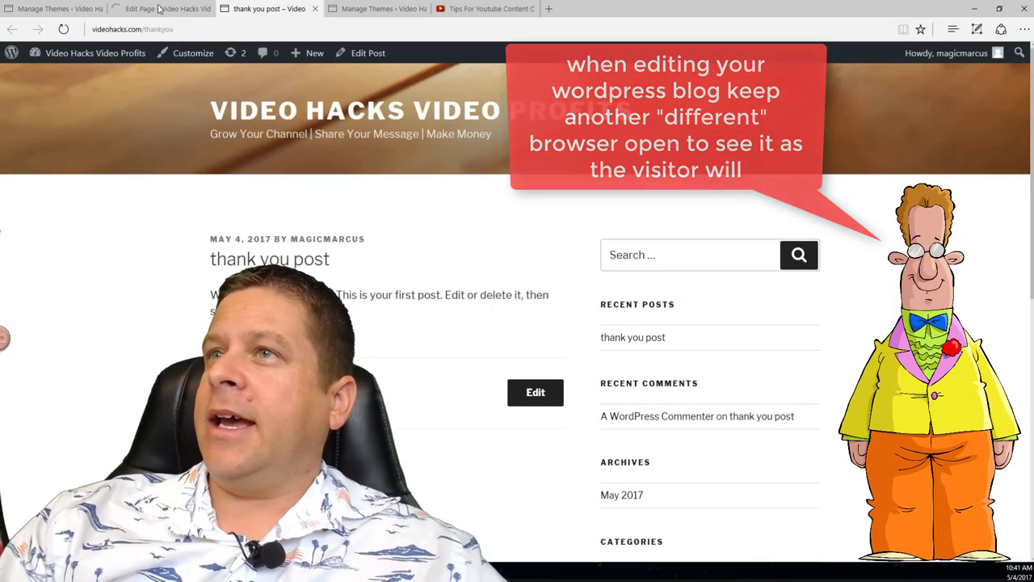
left_click(159, 8)
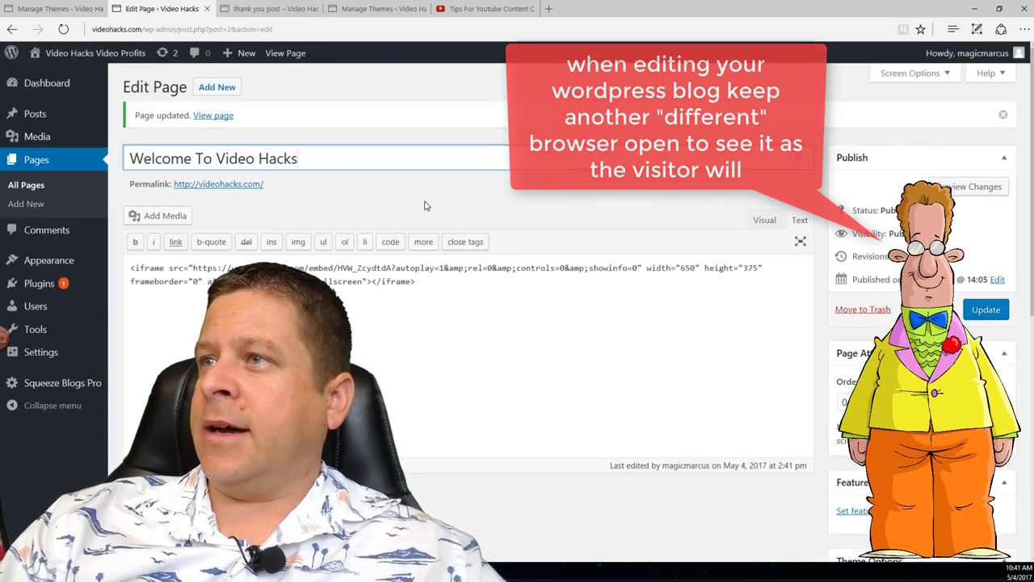
left_click(224, 117)
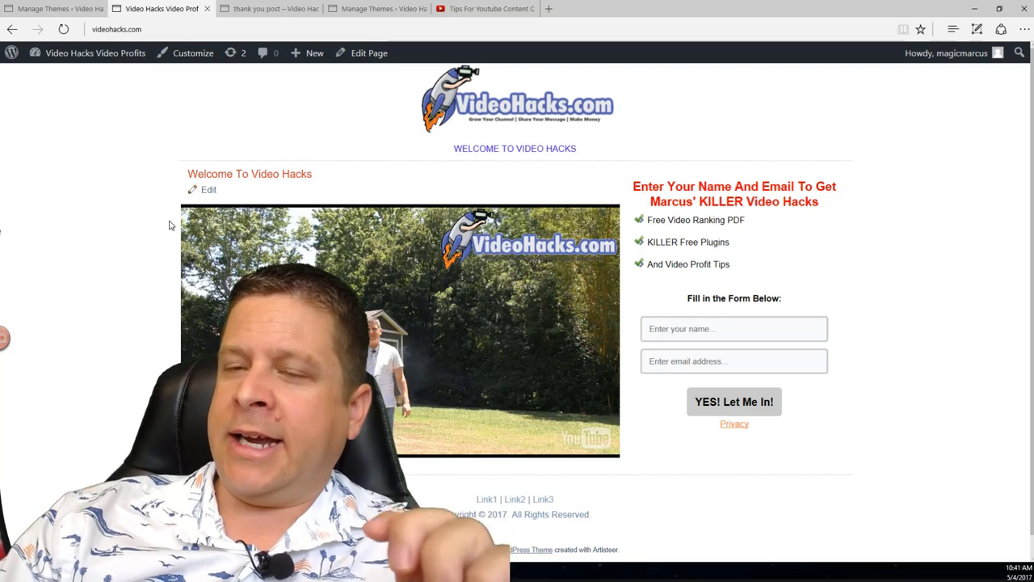
Scroll the live homepage and reload the thank-you post to confirm the new theme.
scroll(590, 264, "down", 1)
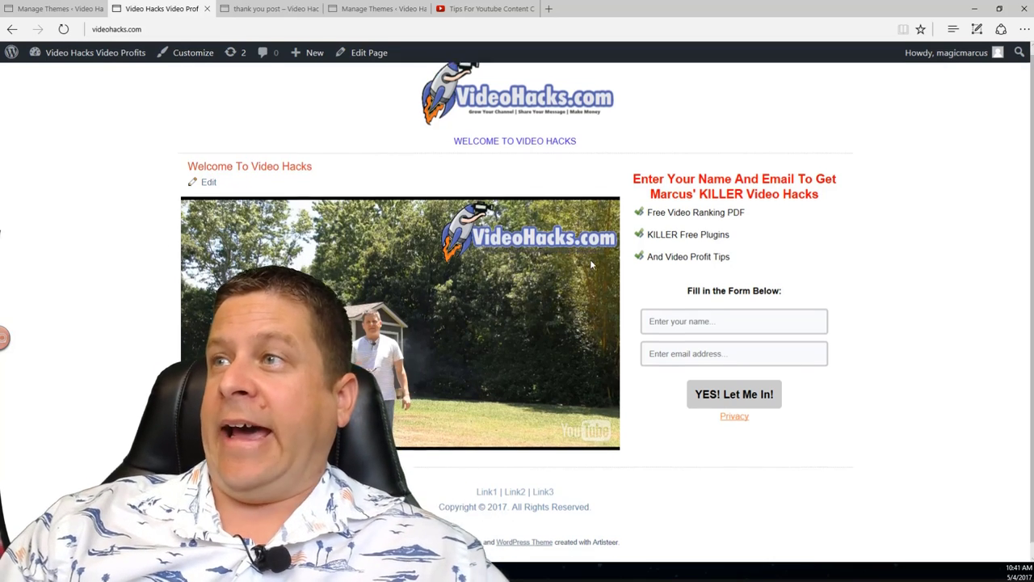
scroll(591, 264, "down", 1)
scroll(590, 264, "up", 2)
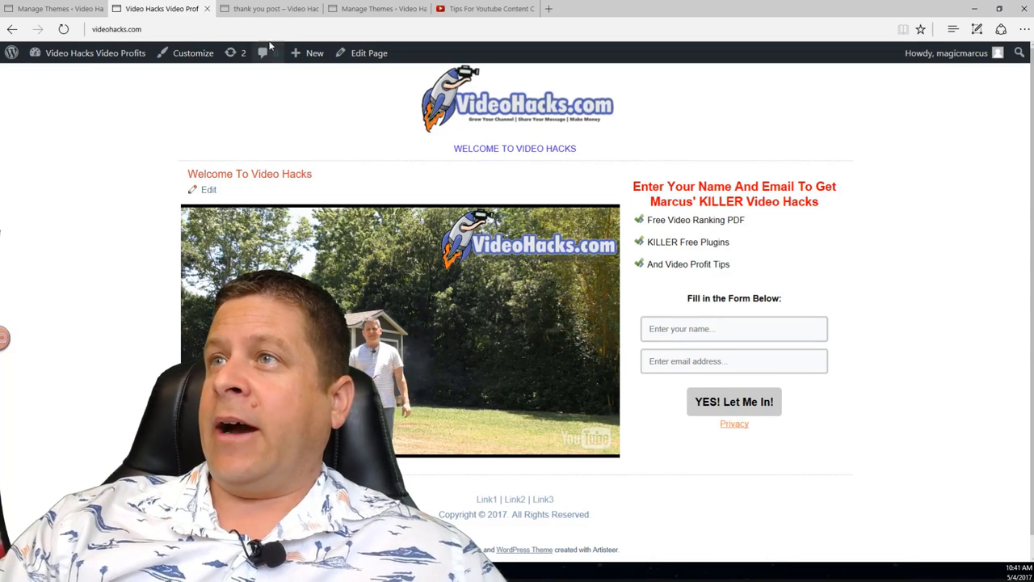
left_click(271, 9)
right_click(119, 288)
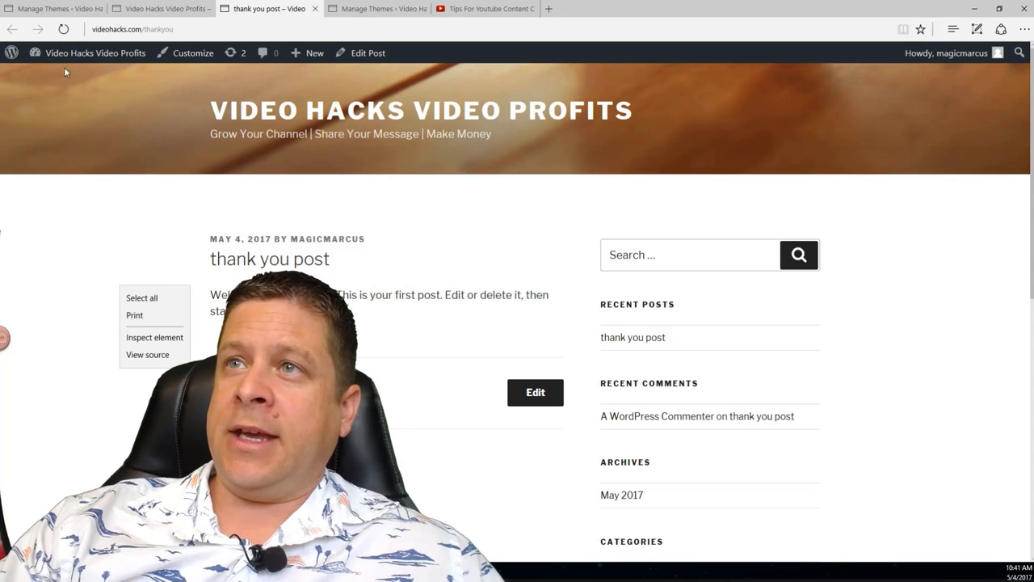
left_click(64, 30)
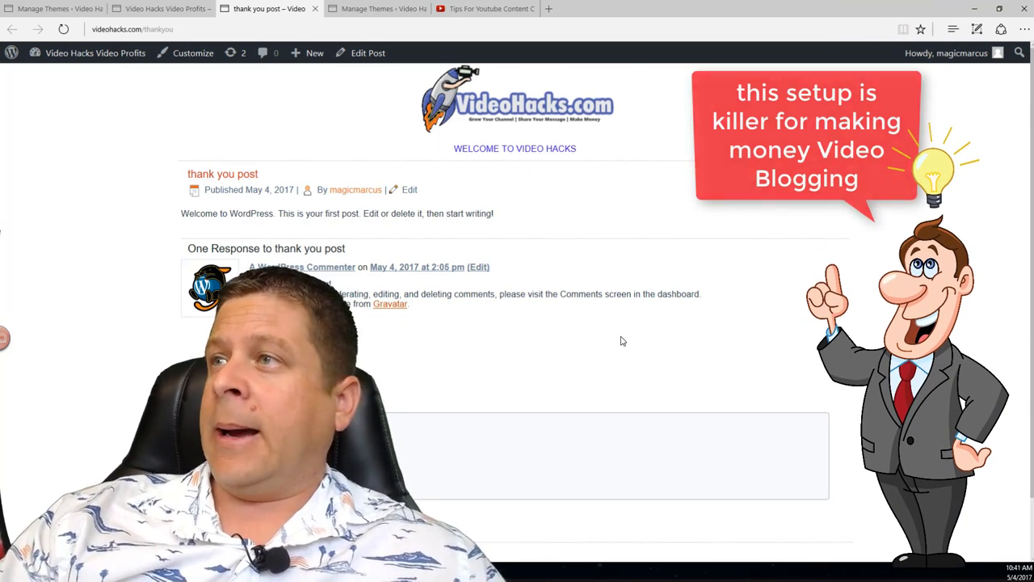
left_click(57, 8)
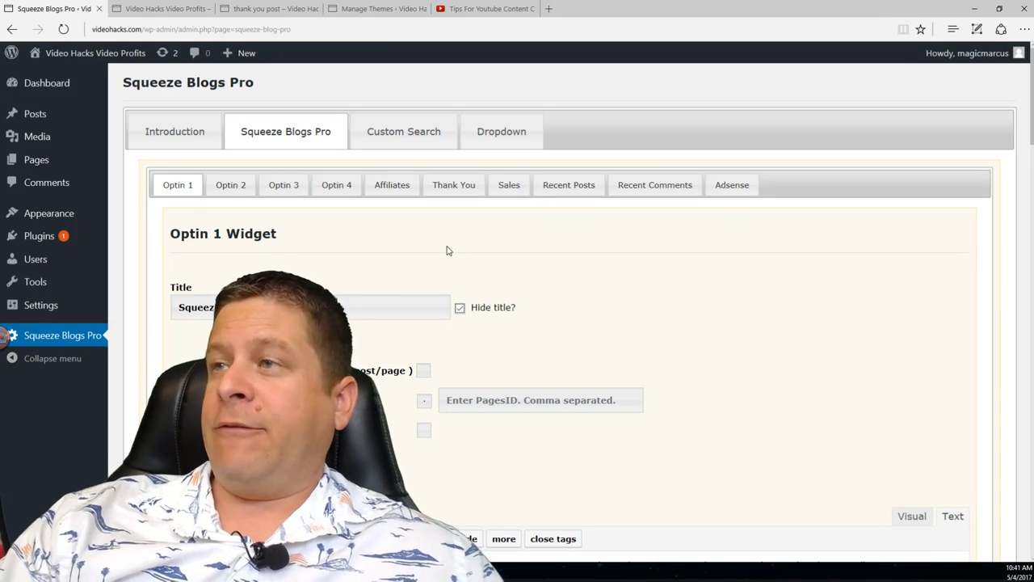
Set the Thank You widget to show on chosen pages and reload the thank-you post.
left_click(477, 186)
scroll(488, 250, "down", 2)
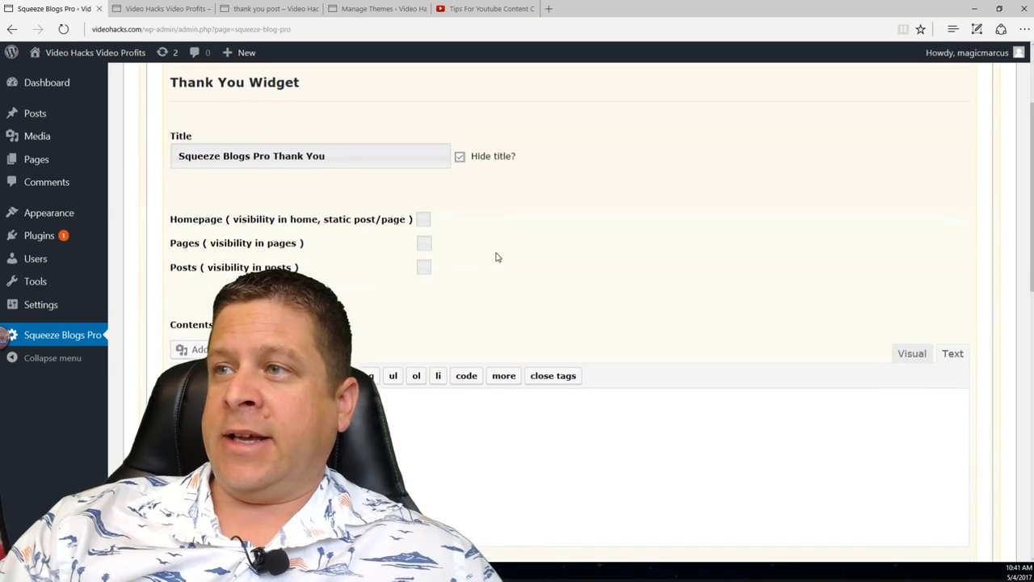
left_click(428, 241)
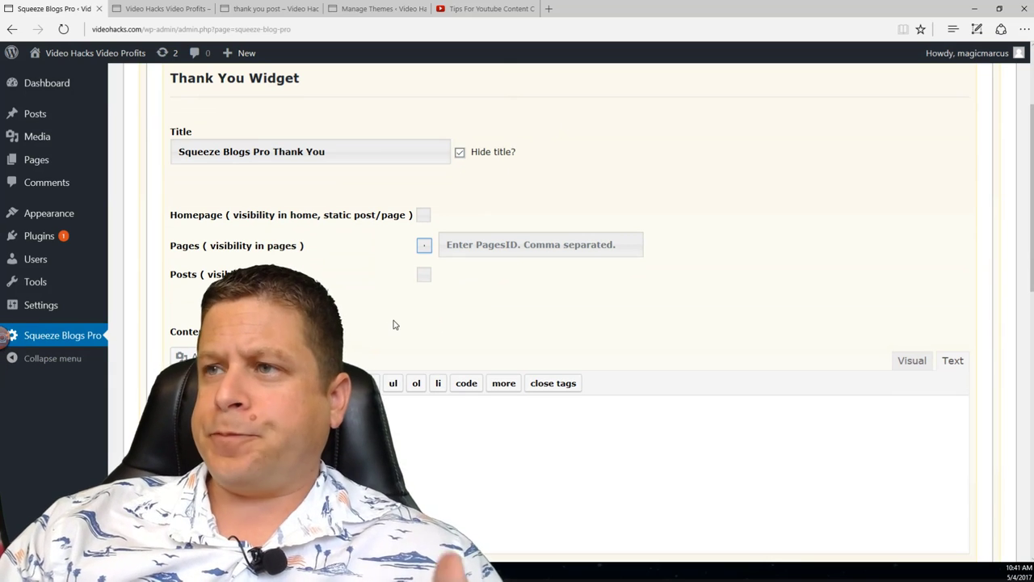
left_click(410, 440)
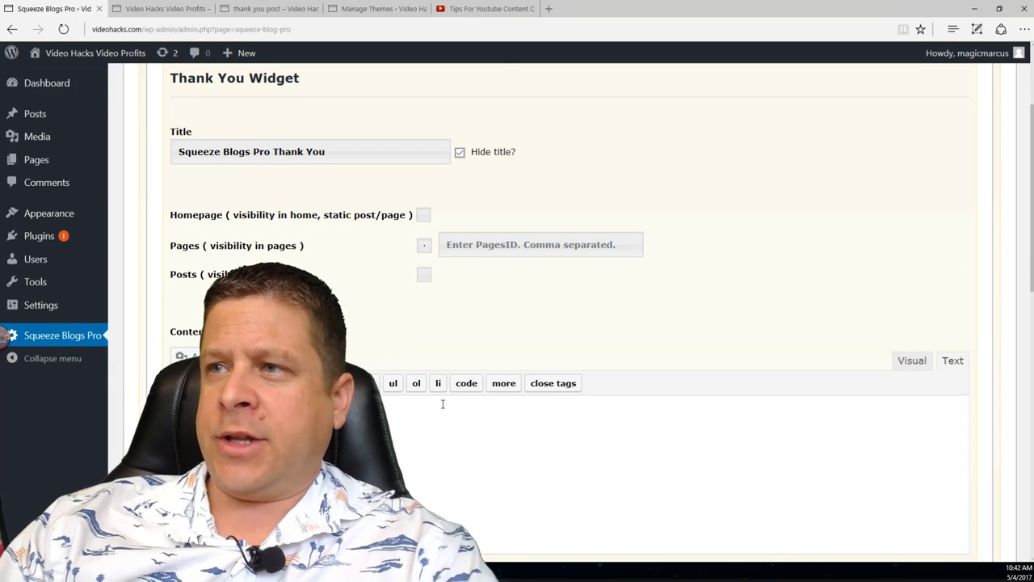
scroll(596, 368, "down", 6)
scroll(409, 353, "up", 3)
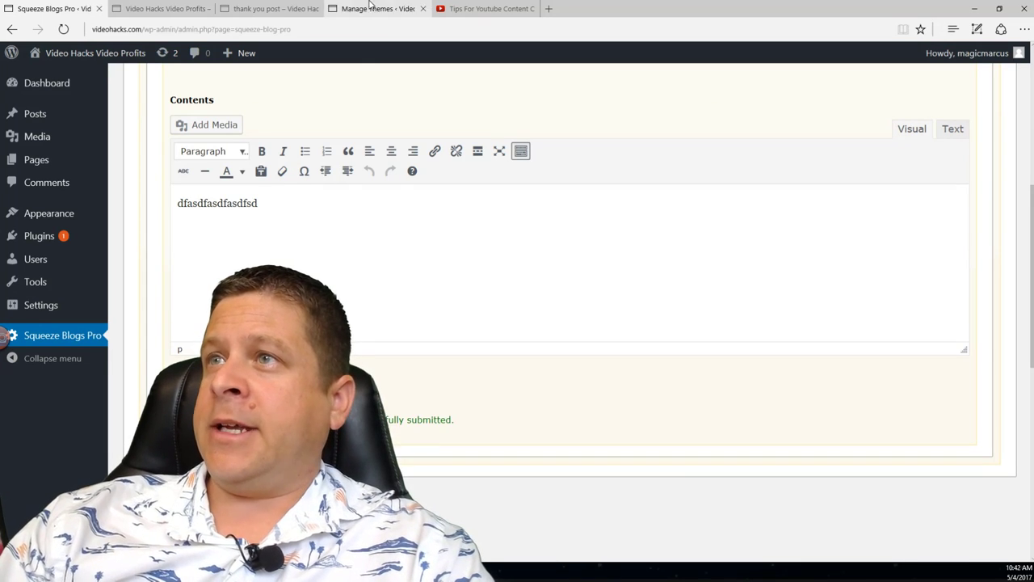
left_click(257, 9)
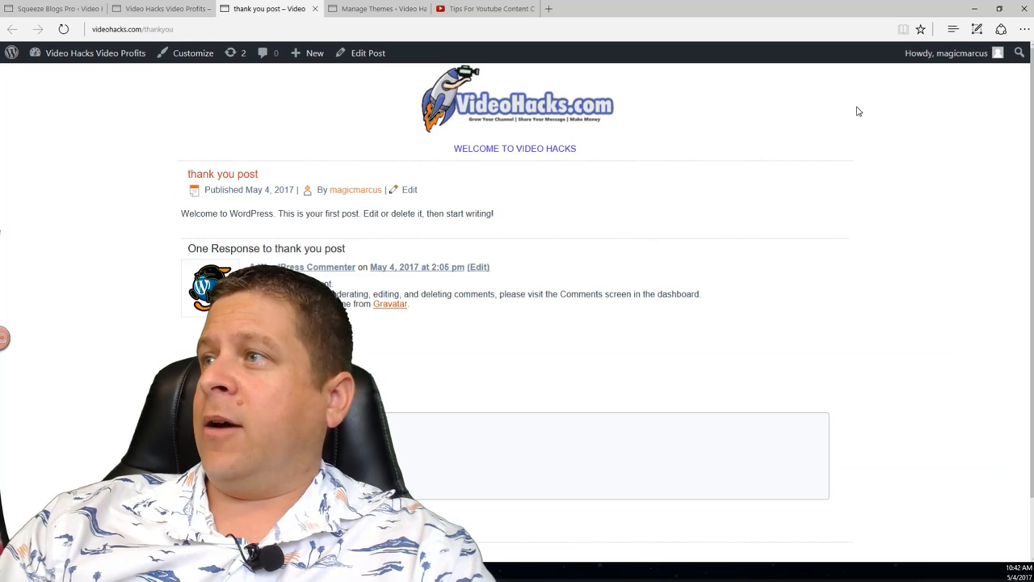
right_click(858, 110)
left_click(65, 29)
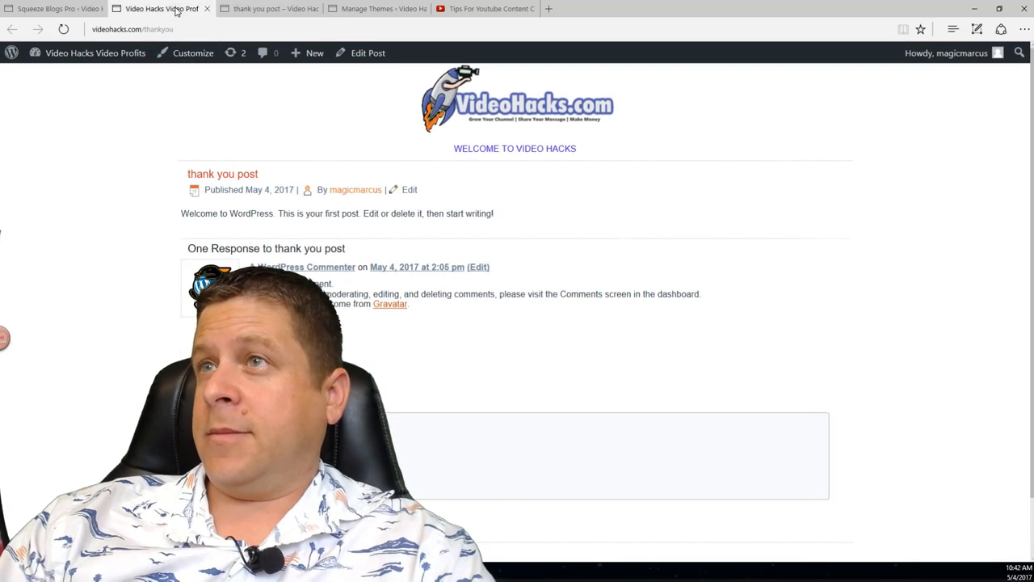
Switch the Thank You widget from page IDs to post IDs and reload the thank-you post.
left_click(94, 14)
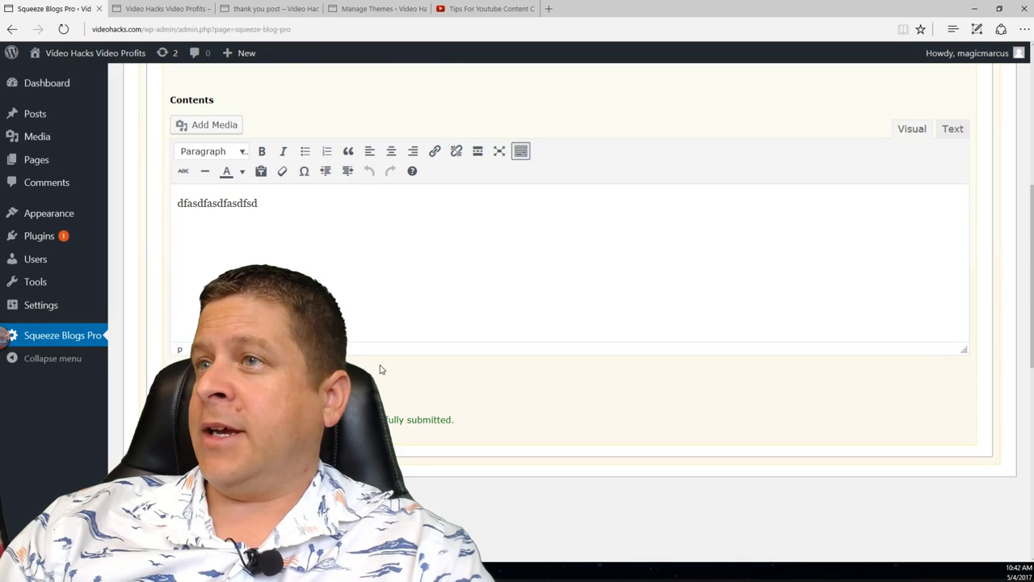
scroll(381, 369, "up", 5)
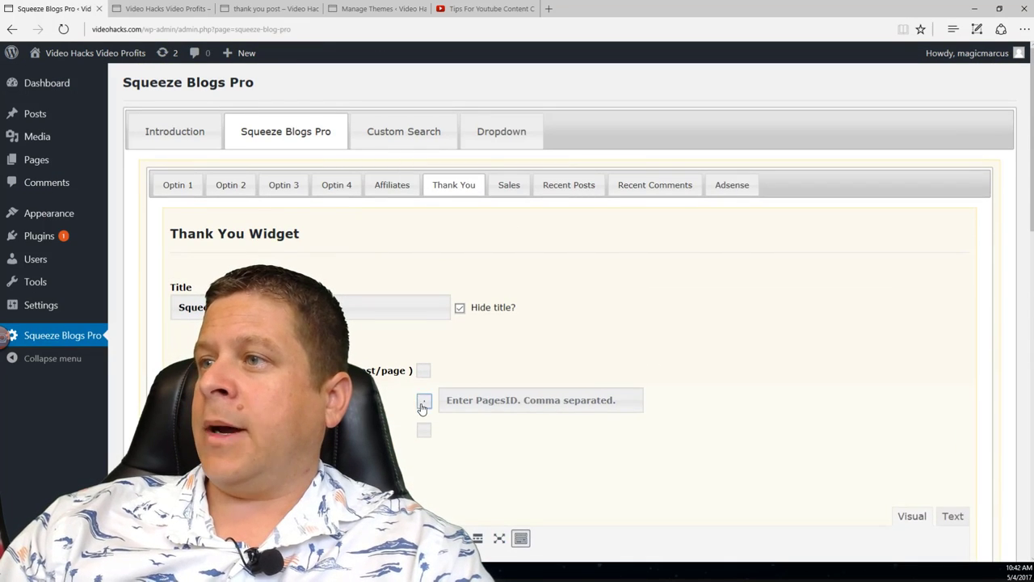
left_click(421, 404)
left_click(423, 428)
scroll(422, 428, "down", 6)
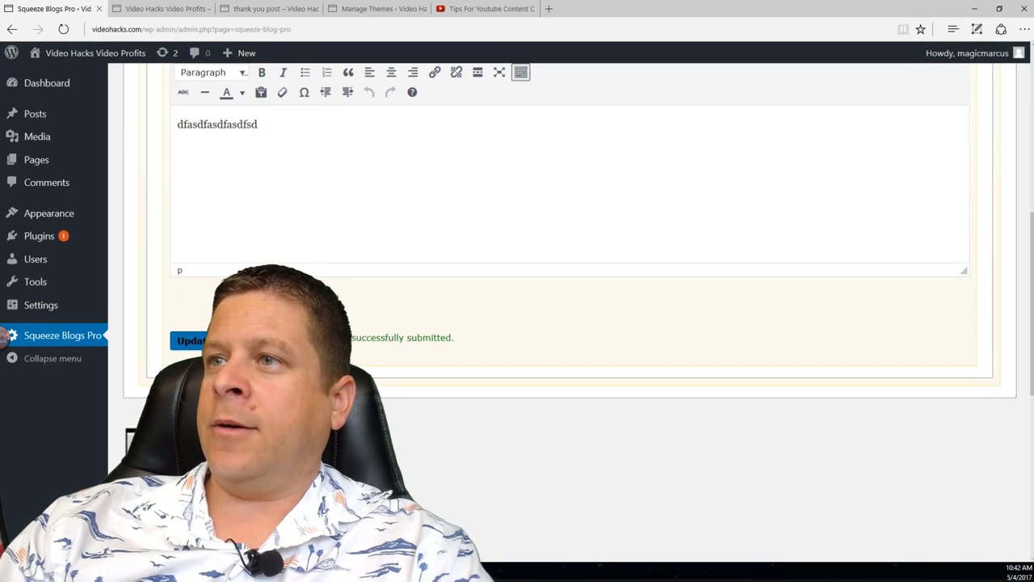
left_click(269, 9)
right_click(806, 149)
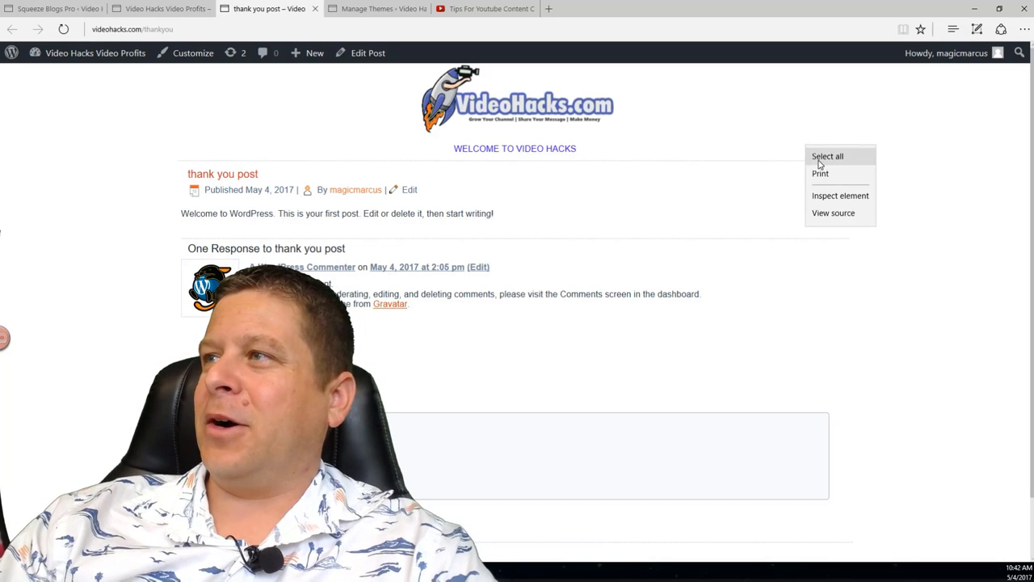
left_click(65, 32)
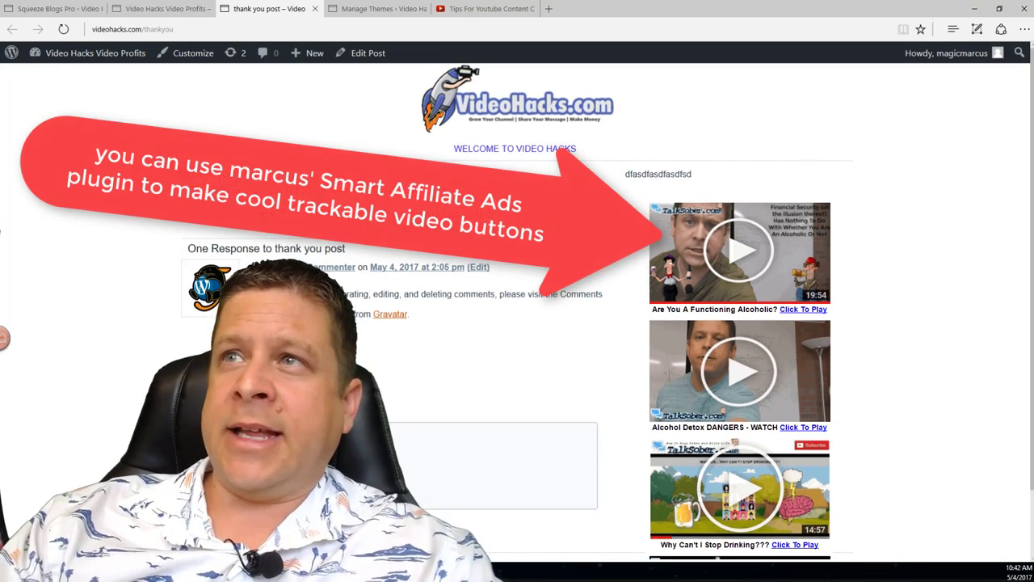
Load simplesitesbigprofits.com in a new tab and scroll through its homepage.
left_click(549, 9)
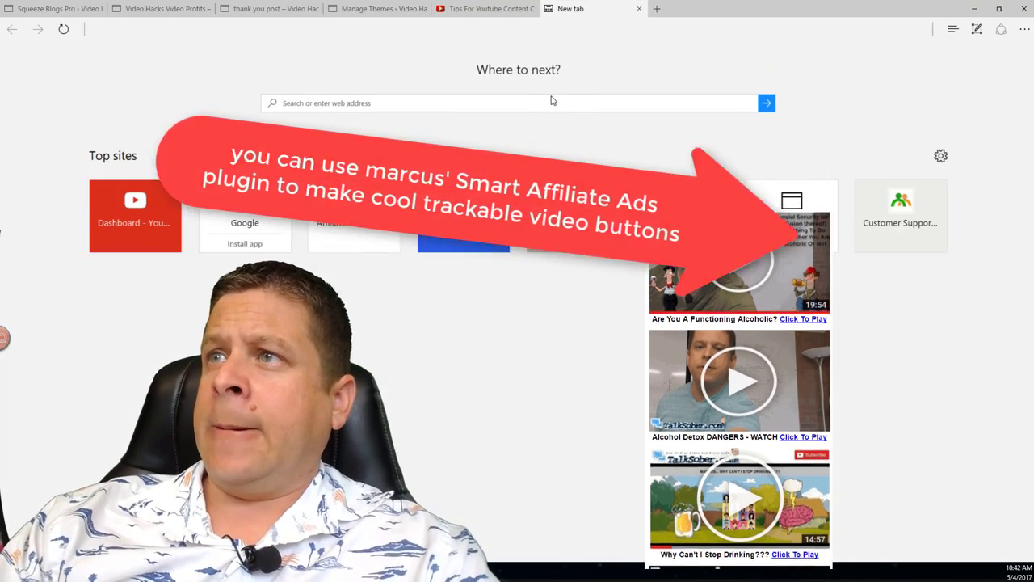
type("simplesites")
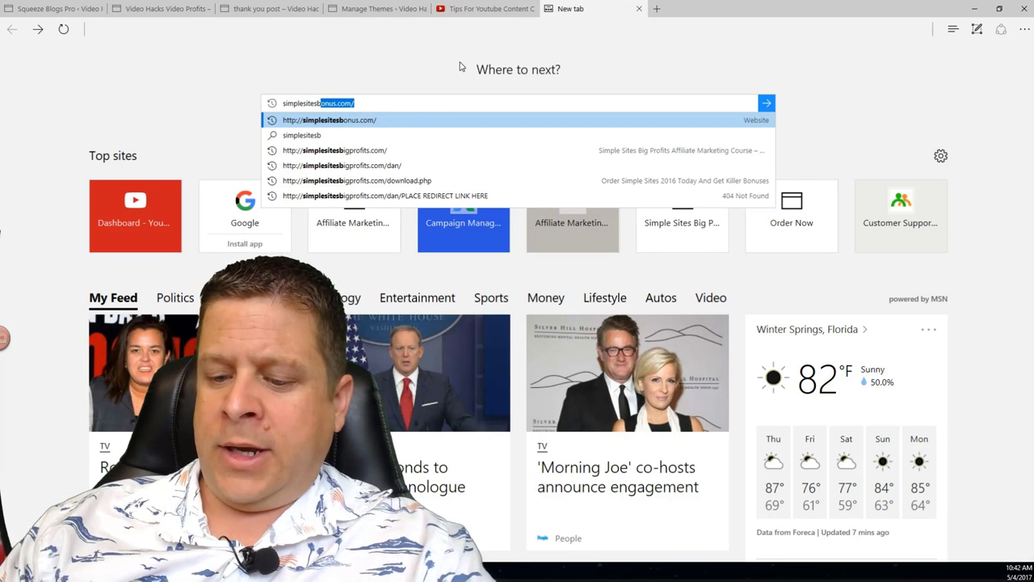
type("bigprofits.co")
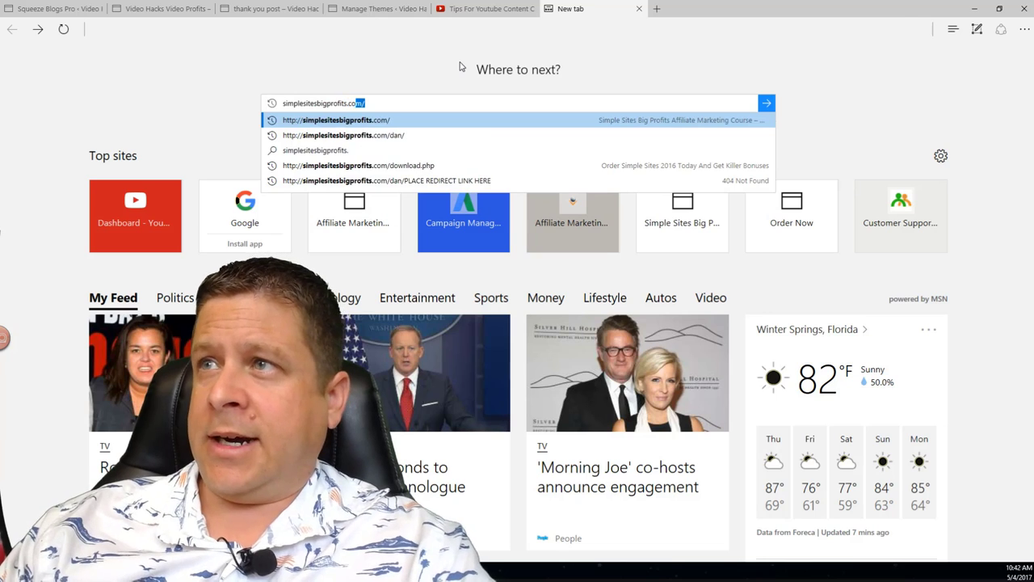
key("Return")
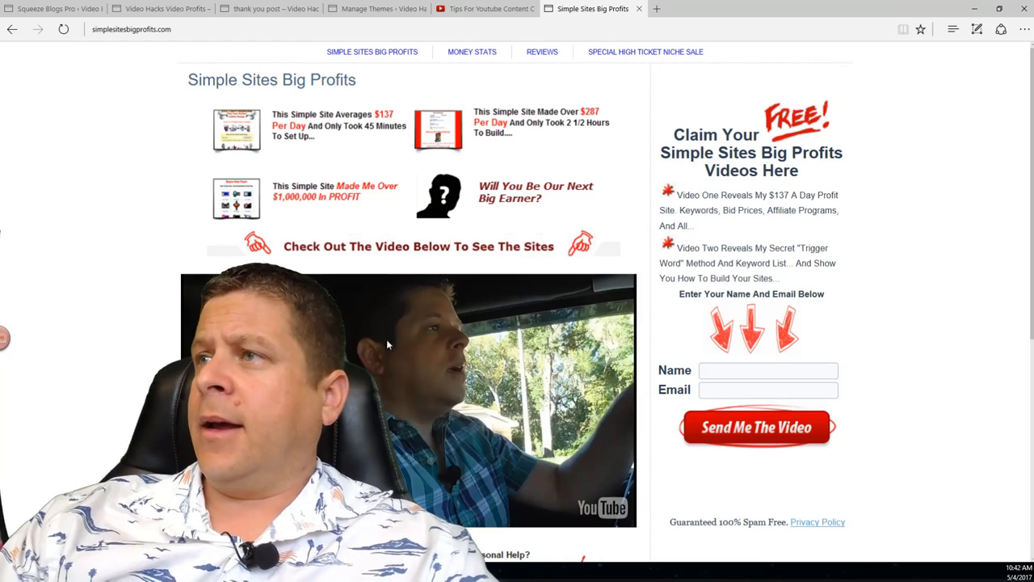
scroll(767, 429, "down", 5)
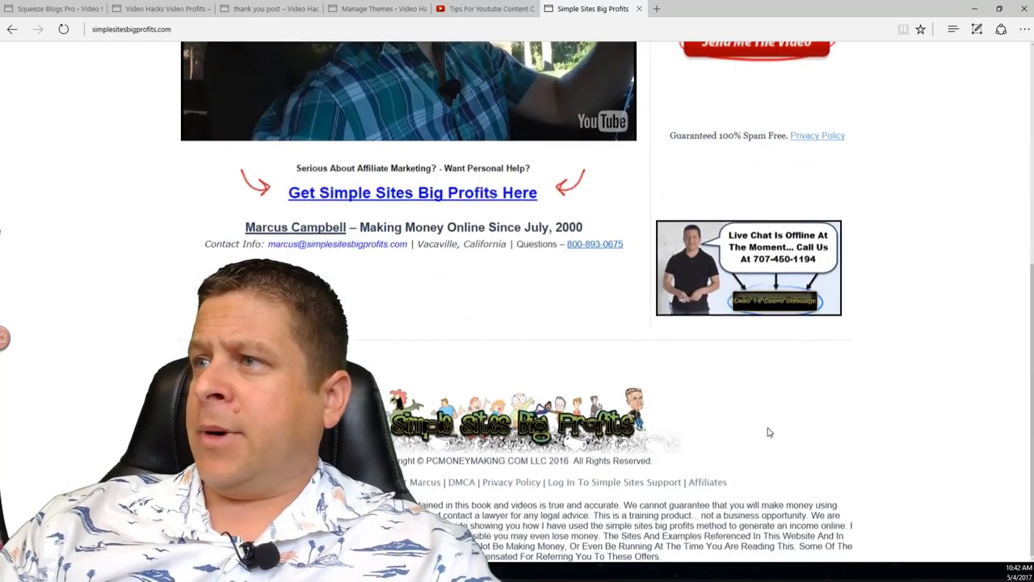
scroll(769, 431, "up", 5)
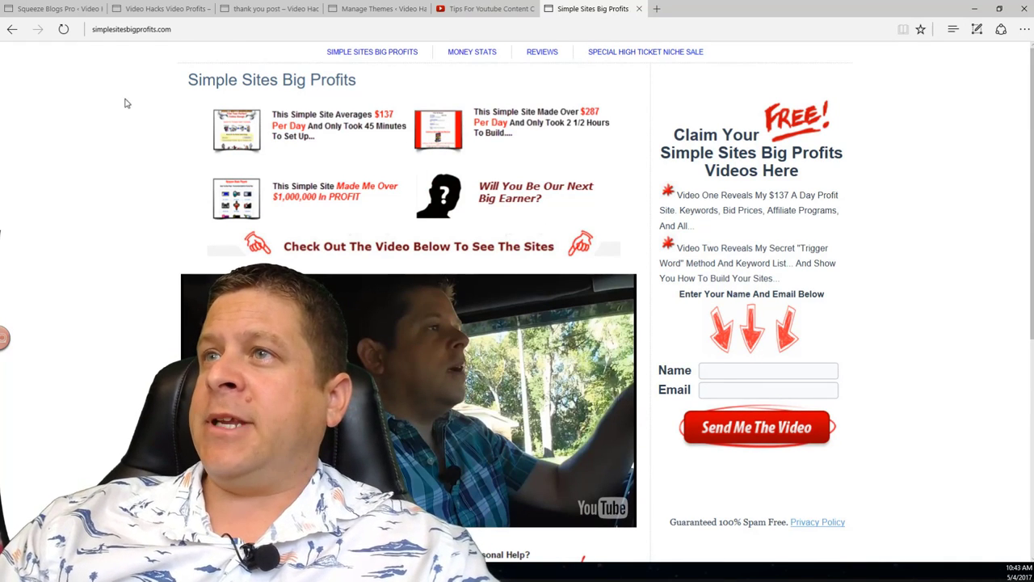
left_click(198, 29)
left_click(207, 28)
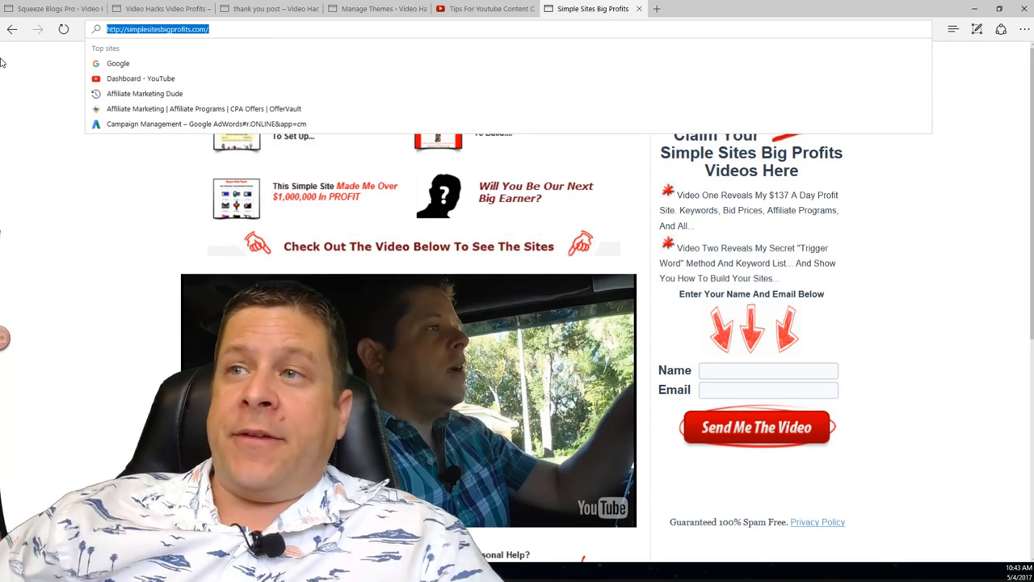
left_click(50, 255)
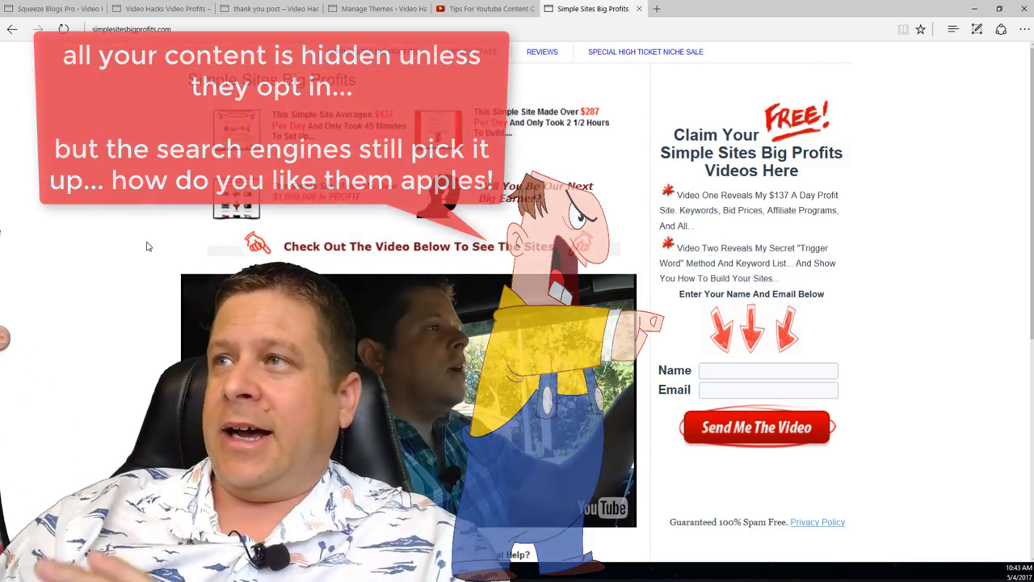
Go to google.com in the same tab.
left_click(338, 29)
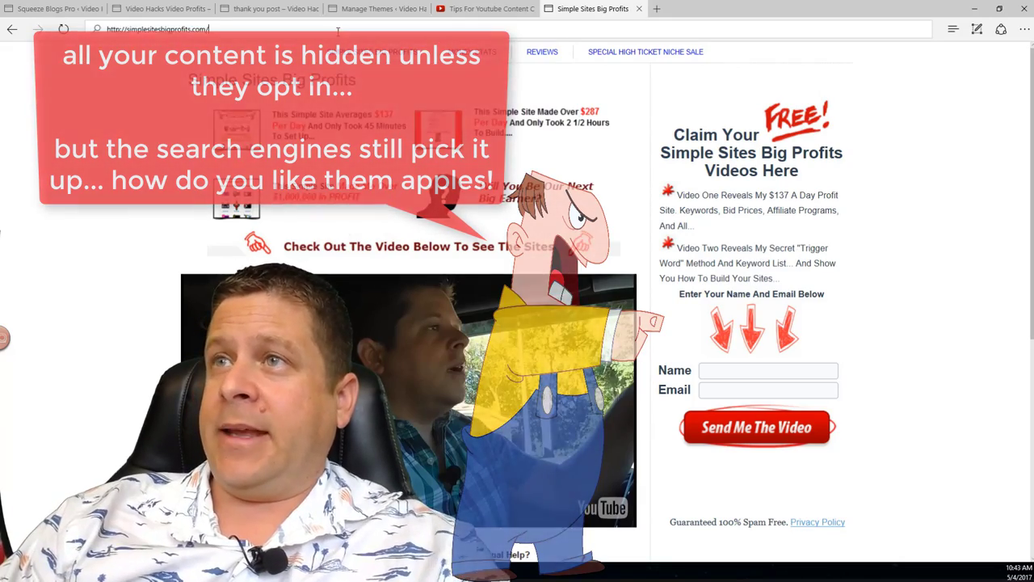
type("google.com/")
key("Return")
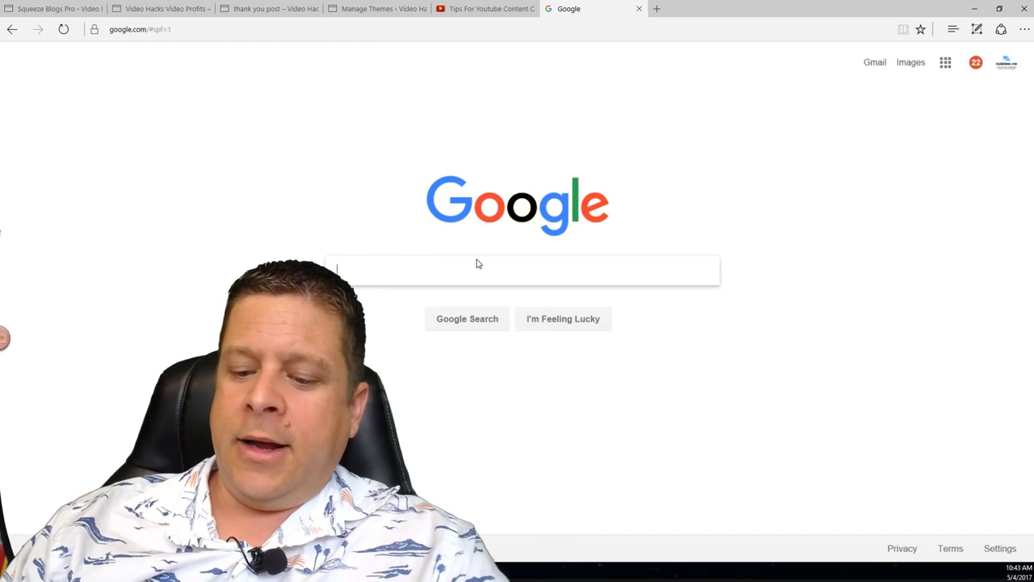
Search Google for site:simplesitesbigprofits.com and open the How To Profit With Blogging result.
type("site:")
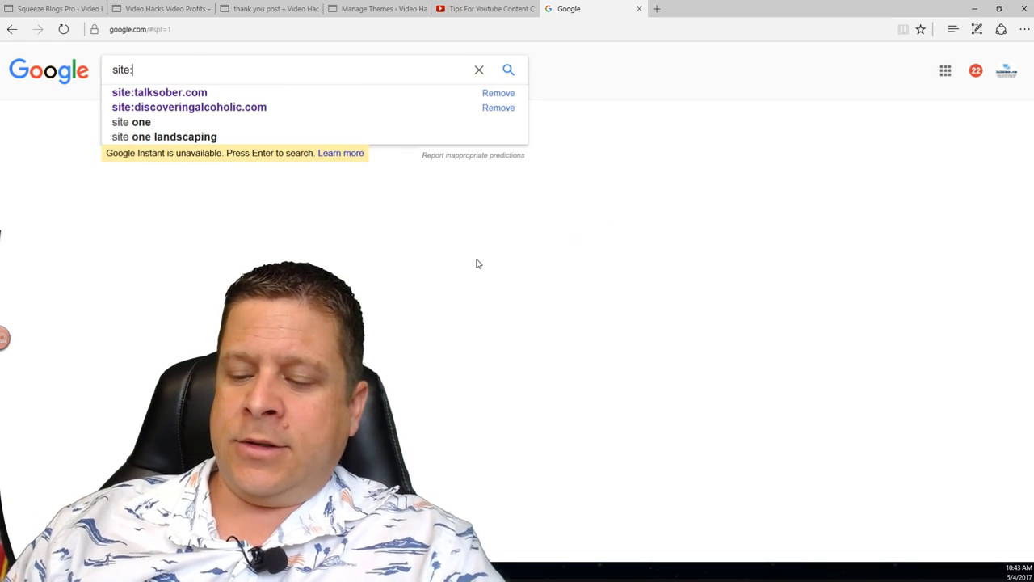
type("simplesitesbigprofits.com")
key("Return")
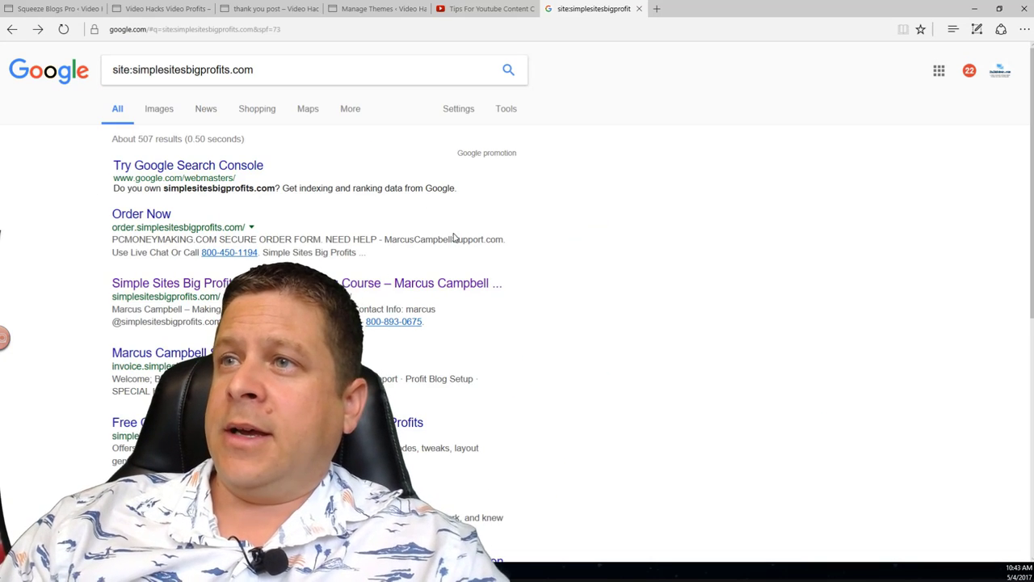
scroll(508, 221, "down", 2)
scroll(500, 234, "down", 3)
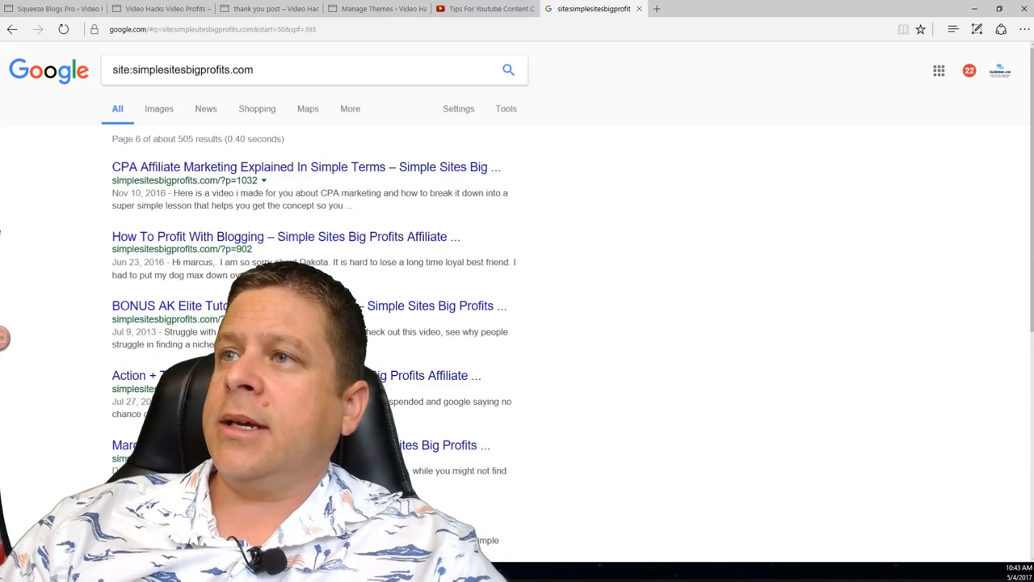
left_click(244, 237)
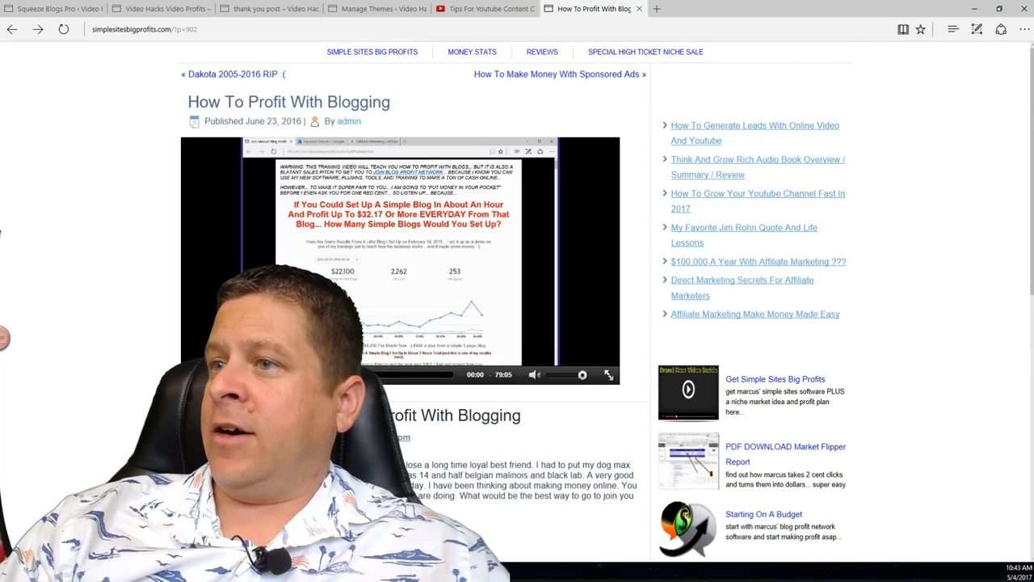
Scroll the blogging post, visit the Simple Sites Big Profits homepage, then return to Squeeze Blogs Pro.
scroll(729, 132, "down", 2)
scroll(695, 137, "up", 2)
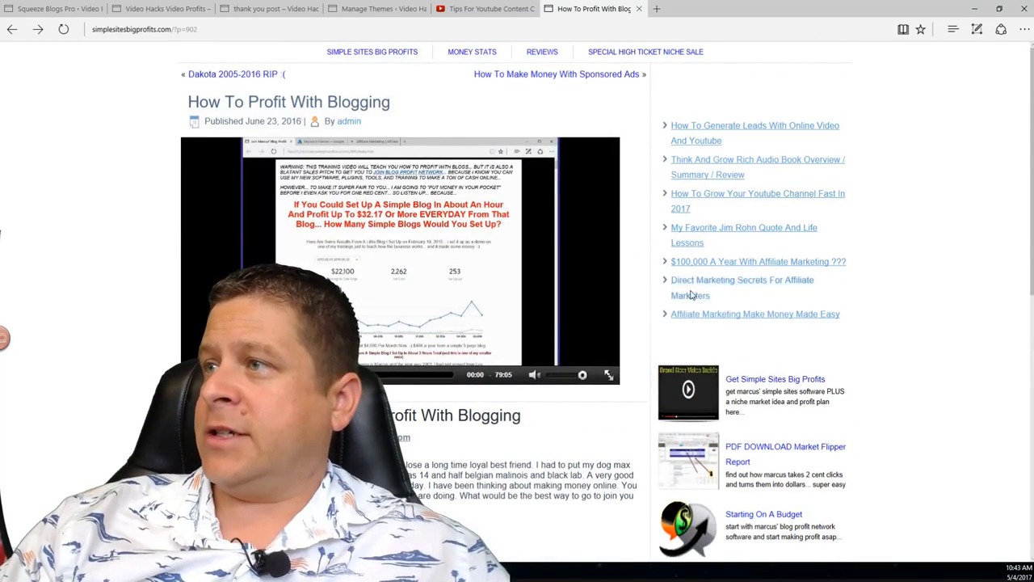
scroll(783, 243, "down", 2)
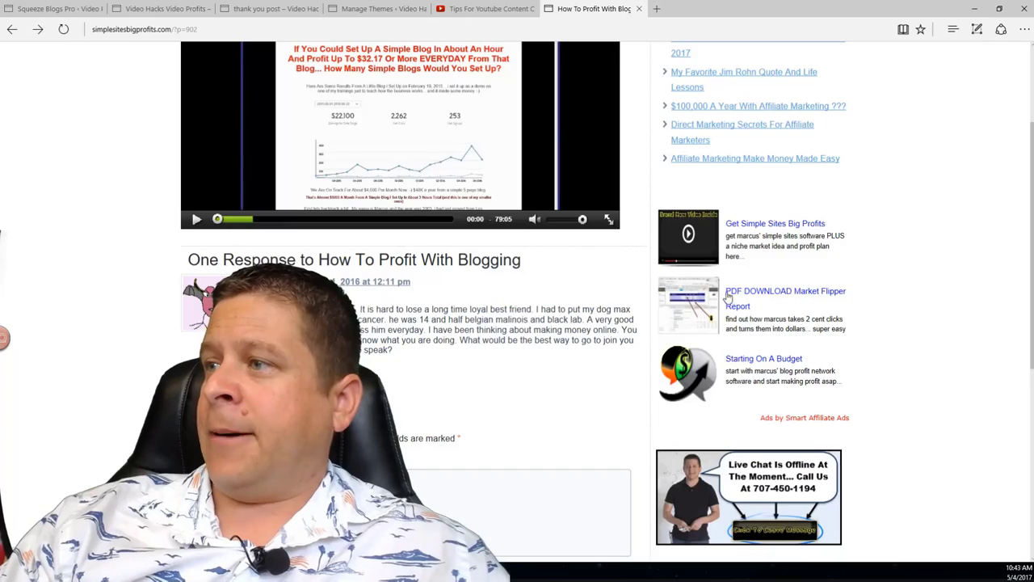
scroll(754, 214, "down", 5)
scroll(805, 279, "up", 7)
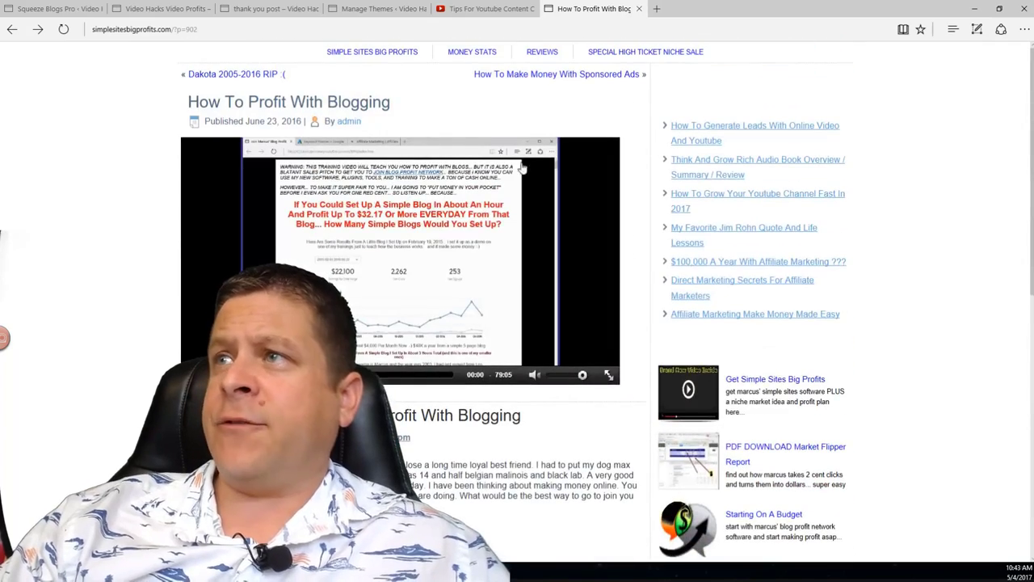
left_click(372, 58)
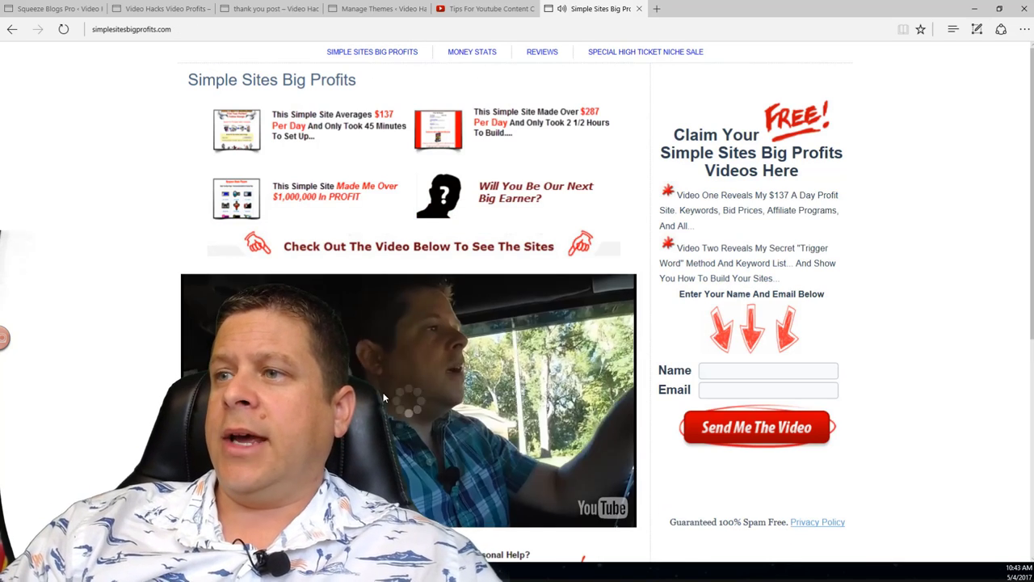
left_click(89, 8)
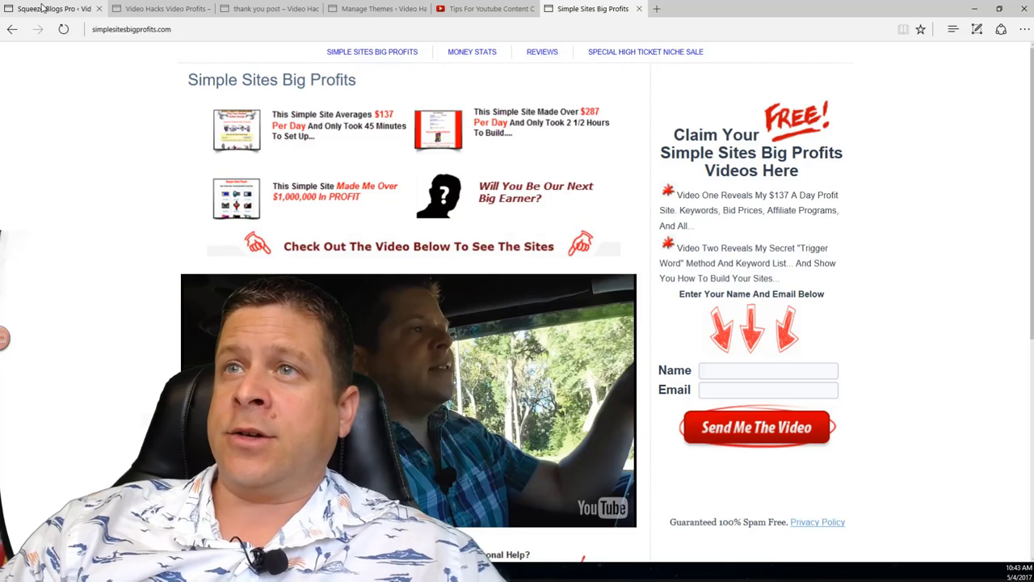
scroll(333, 207, "up", 5)
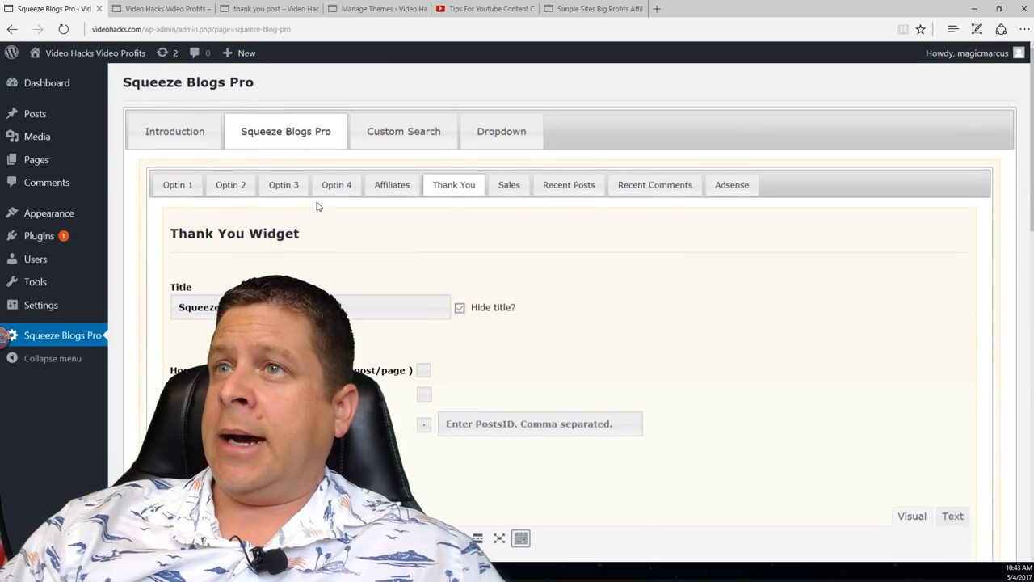
Compare the videohacks.com opt-in homepage with the thank you post, ending on Manage Themes.
mouse_move(52, 87)
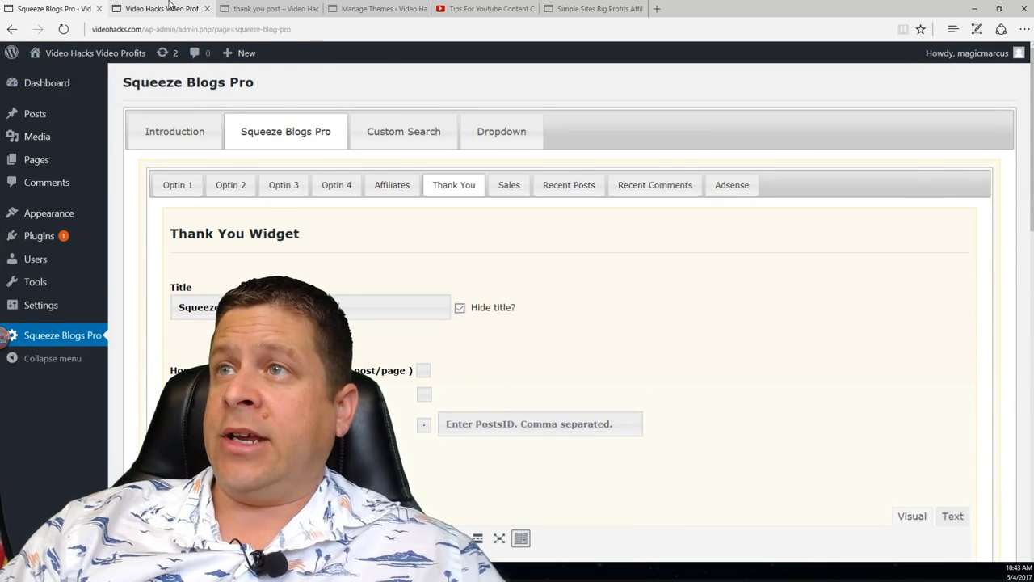
left_click(161, 8)
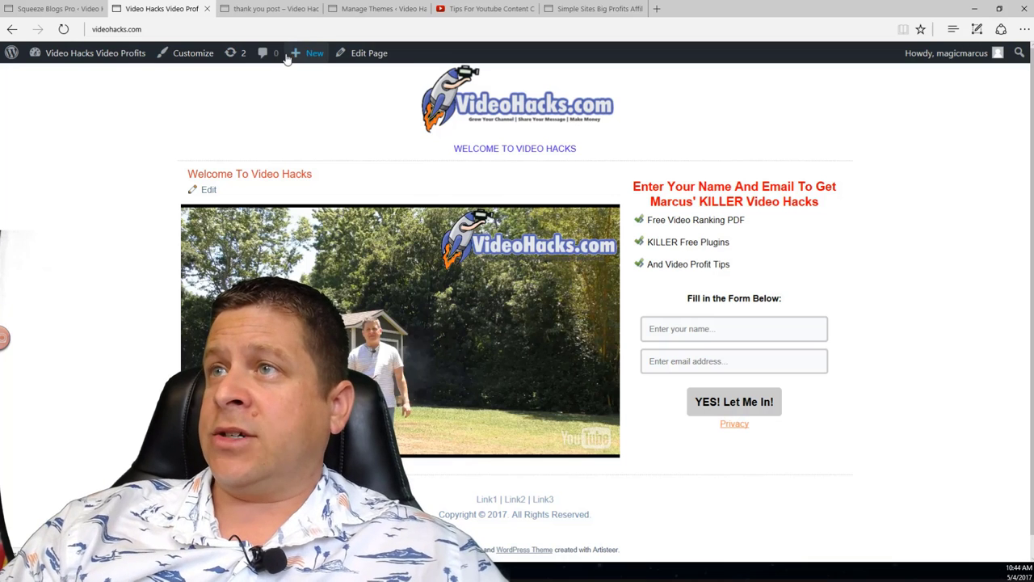
left_click(273, 10)
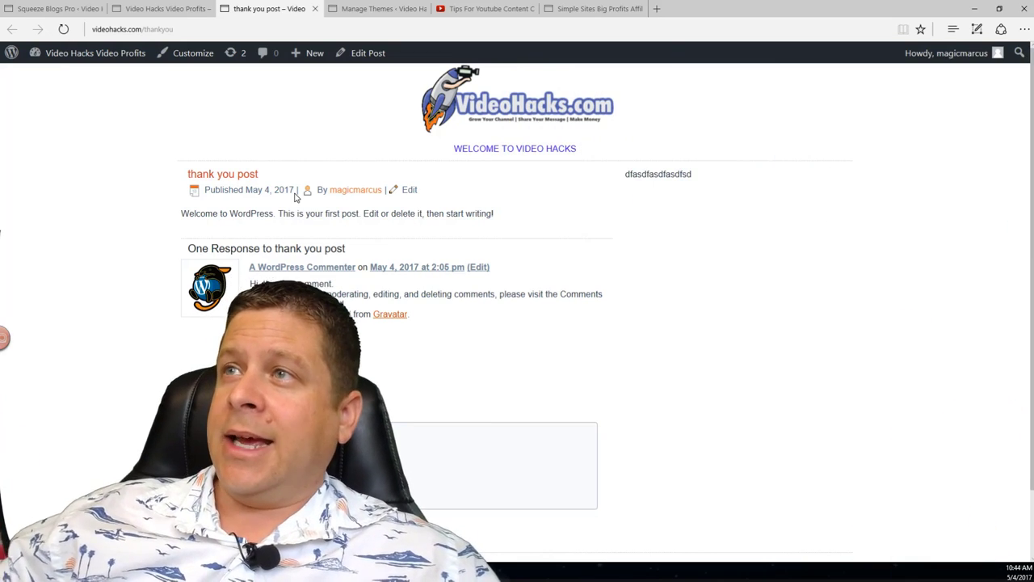
left_click(161, 8)
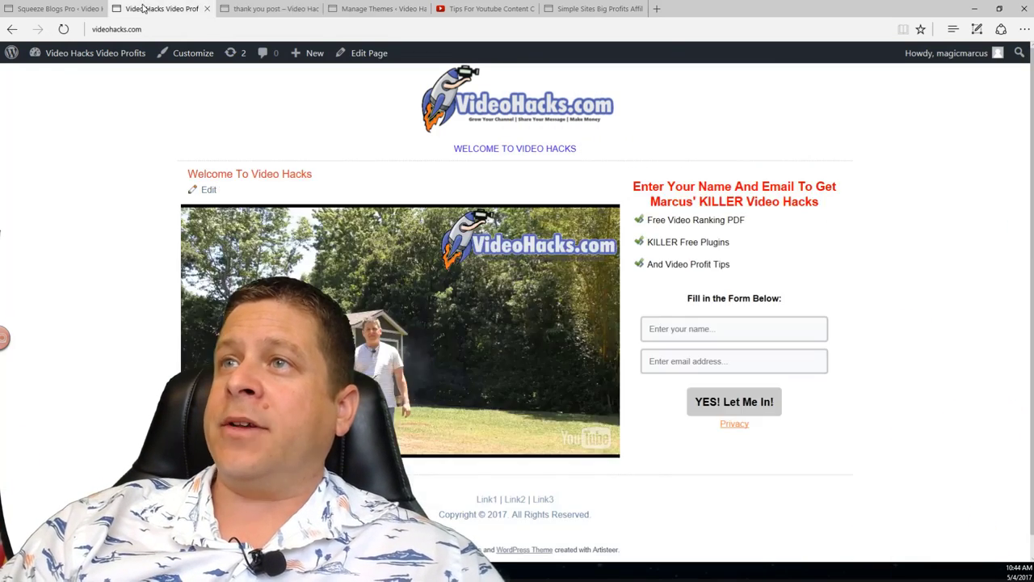
left_click(379, 8)
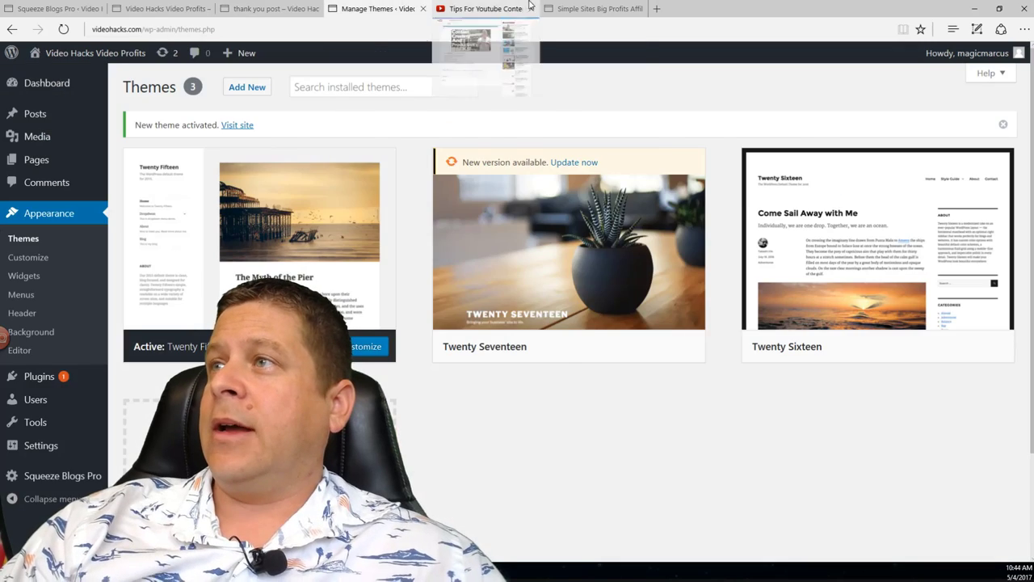
Open the How To Generate Leads post and copy its link.
left_click(594, 8)
left_click(15, 31)
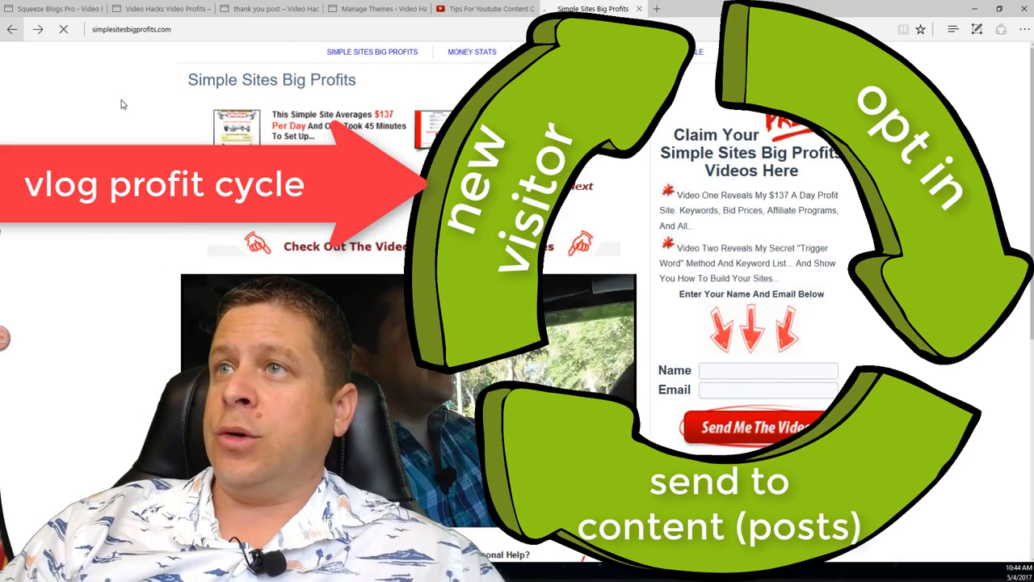
left_click(731, 134)
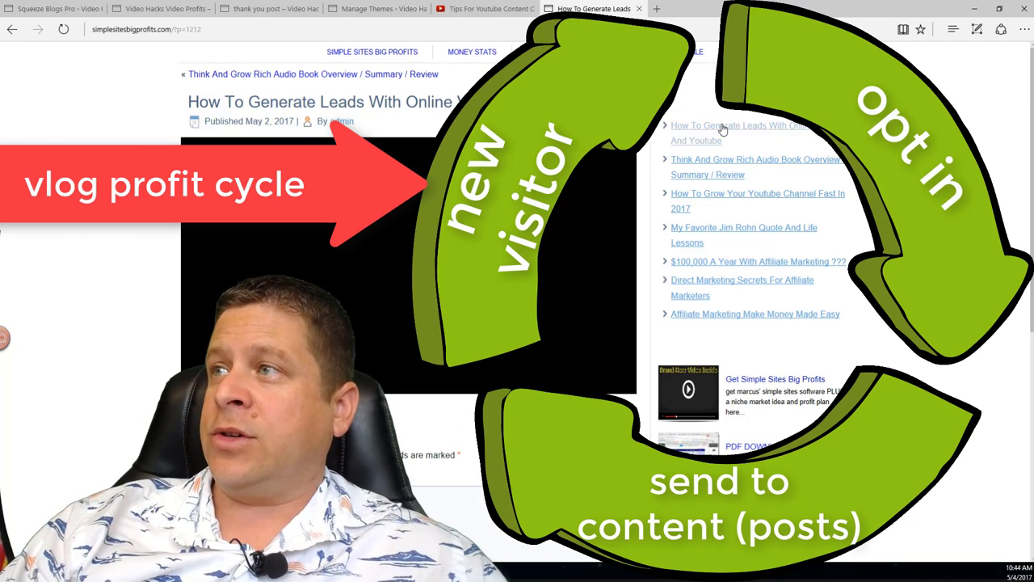
right_click(723, 129)
left_click(748, 191)
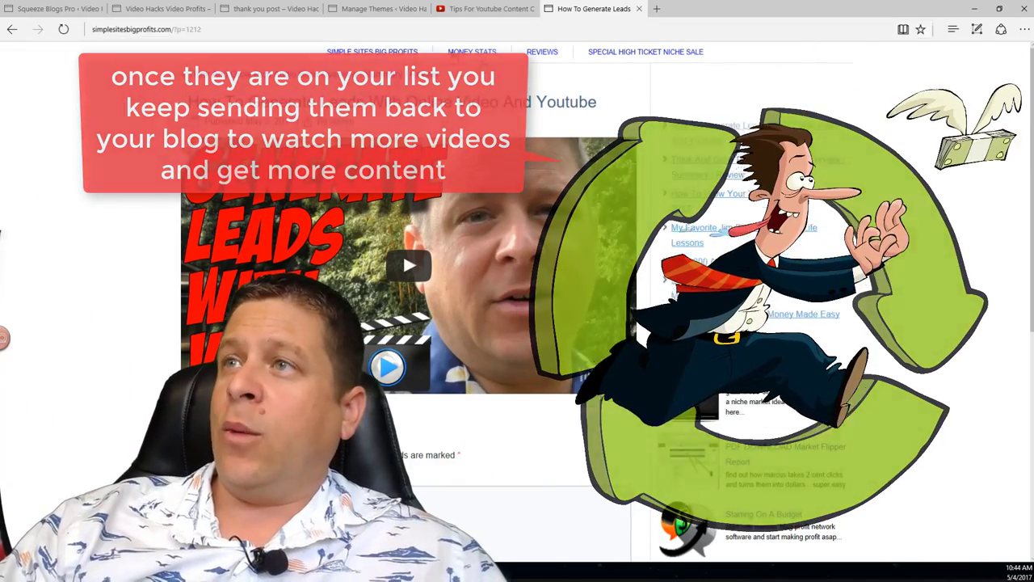
left_click(58, 8)
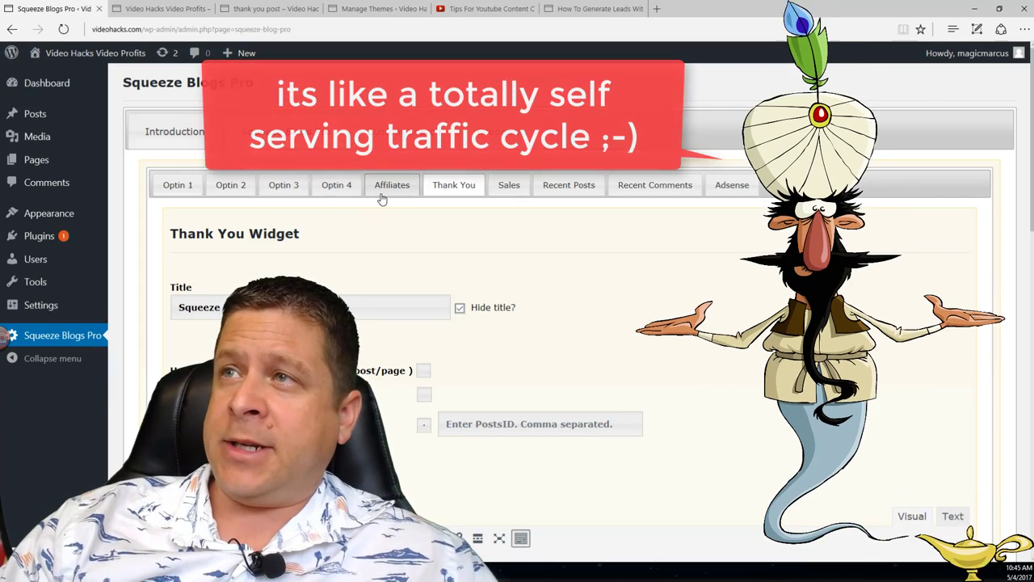
Read the post ID 1212 from the lead-generation post's address, then return to Squeeze Blogs Pro.
left_click(594, 8)
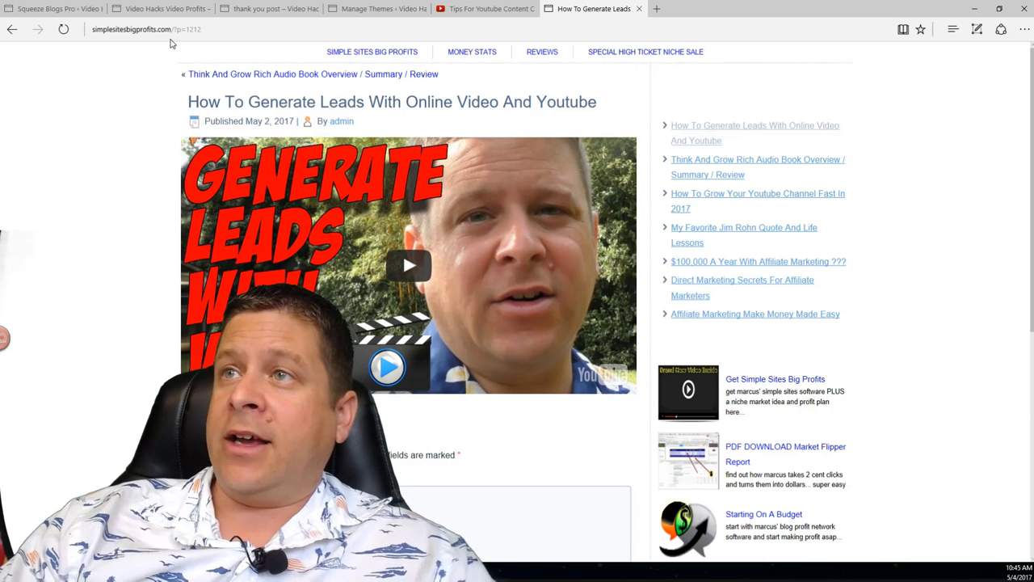
left_click(223, 36)
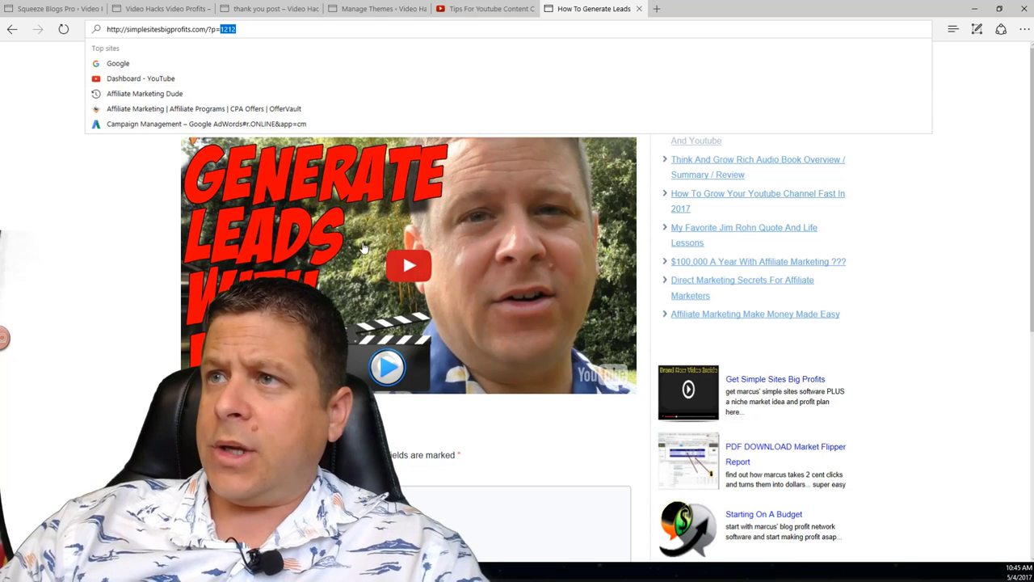
left_click(122, 224)
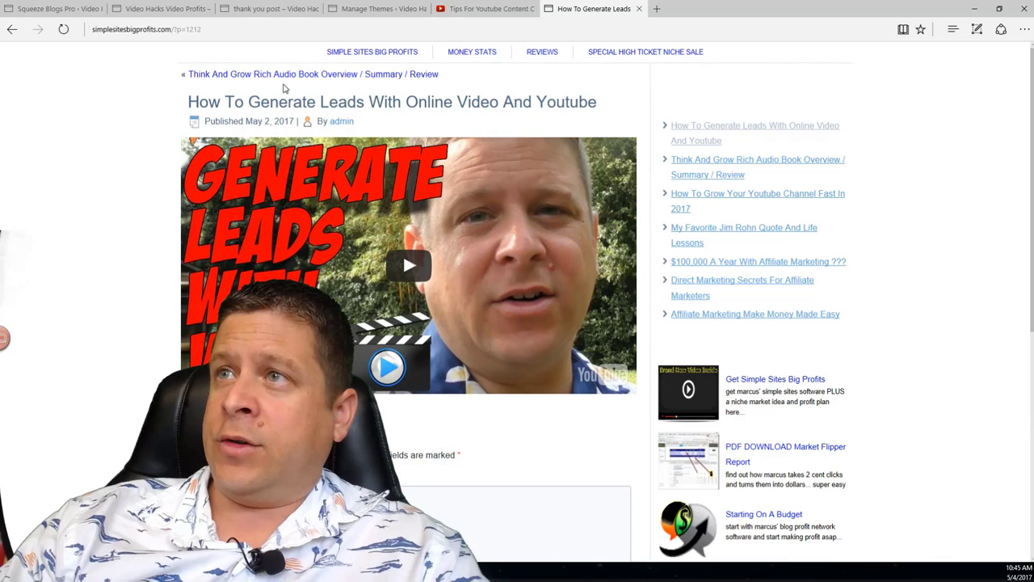
left_click(194, 28)
left_click(162, 9)
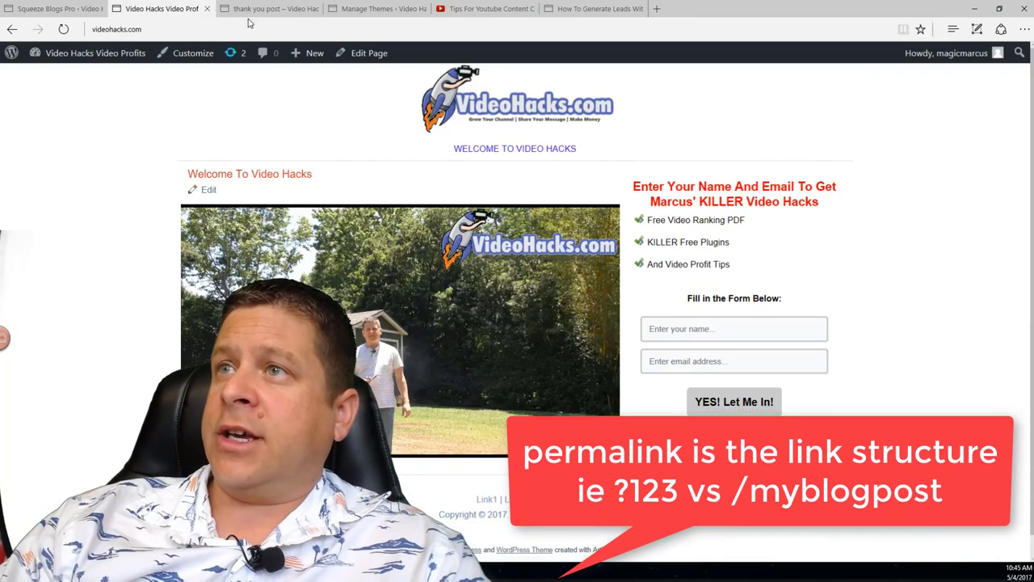
left_click(255, 9)
left_click(70, 10)
Show the Thank You widget on page ID 122 and enable Posts with an empty ID list.
scroll(330, 247, "down", 2)
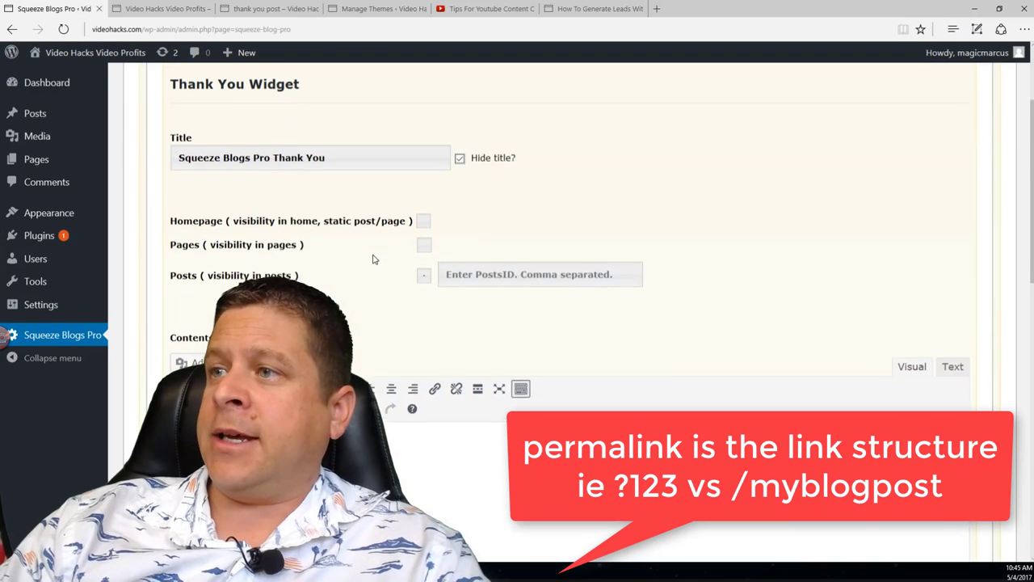
left_click(423, 239)
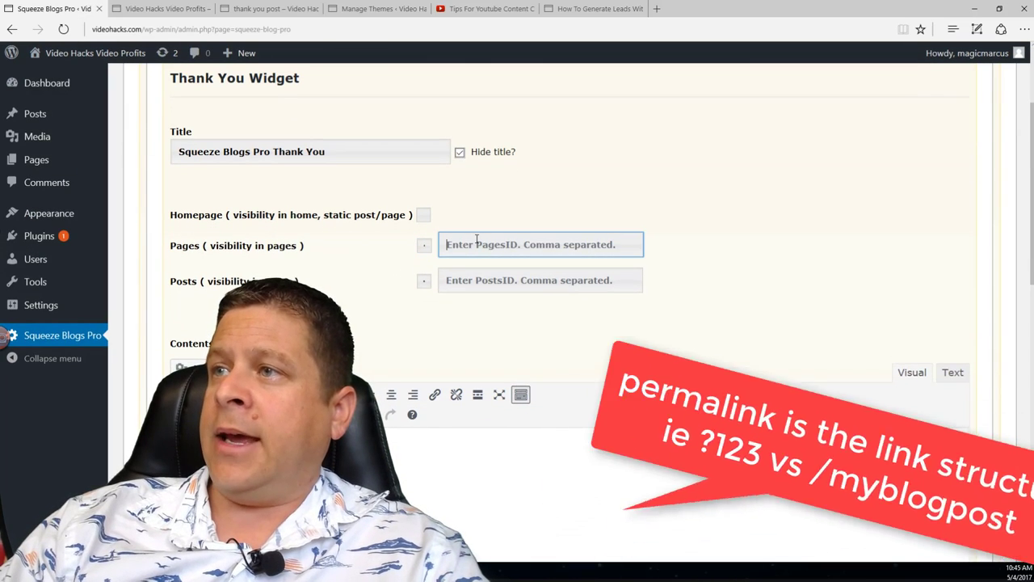
left_click(476, 243)
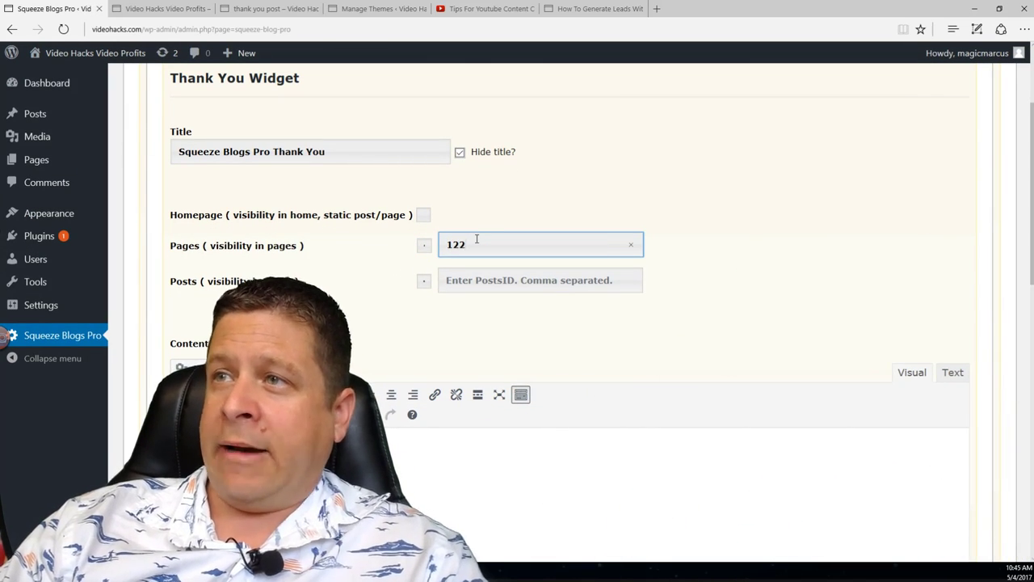
left_click(456, 287)
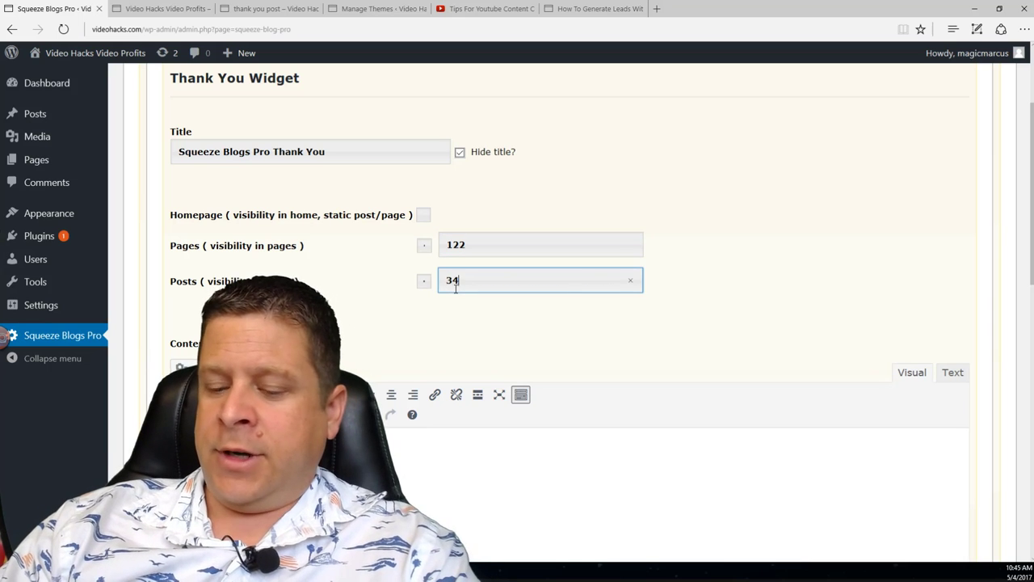
type("3442, 12, 12,1 2")
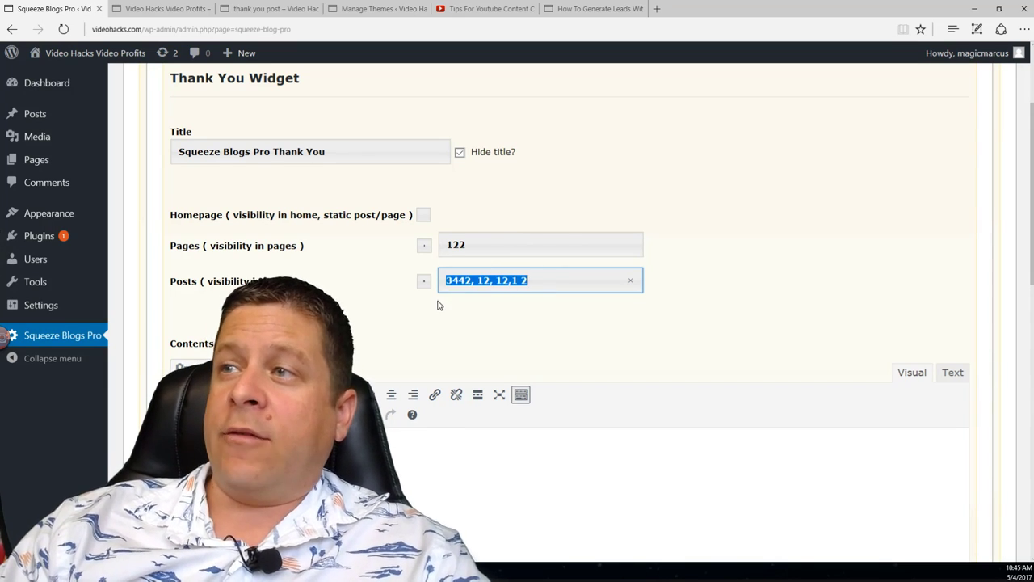
scroll(397, 298, "up", 2)
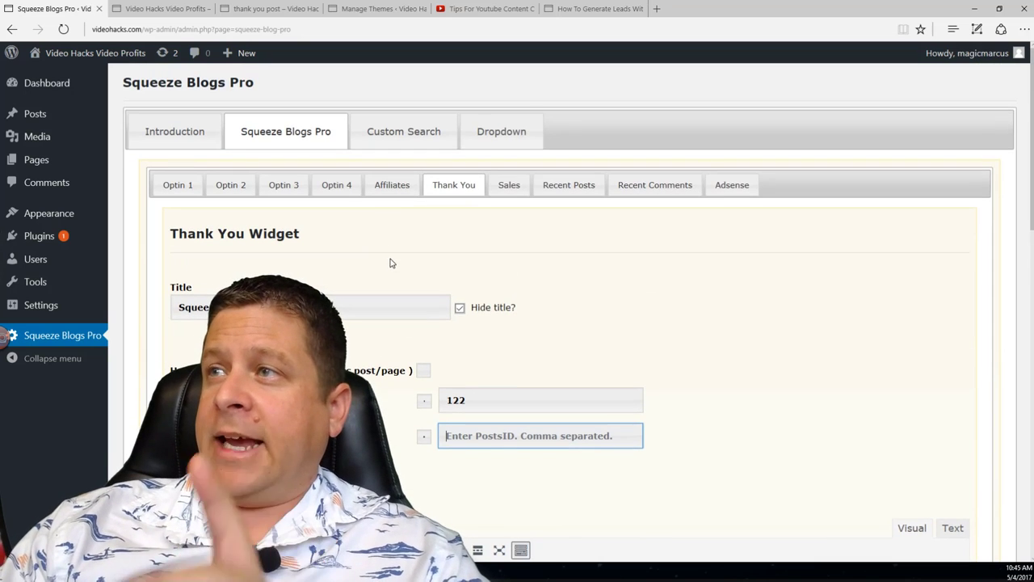
Review the Affiliates, Sales and Recent Posts widgets, turning on Posts visibility for Recent Posts.
left_click(394, 188)
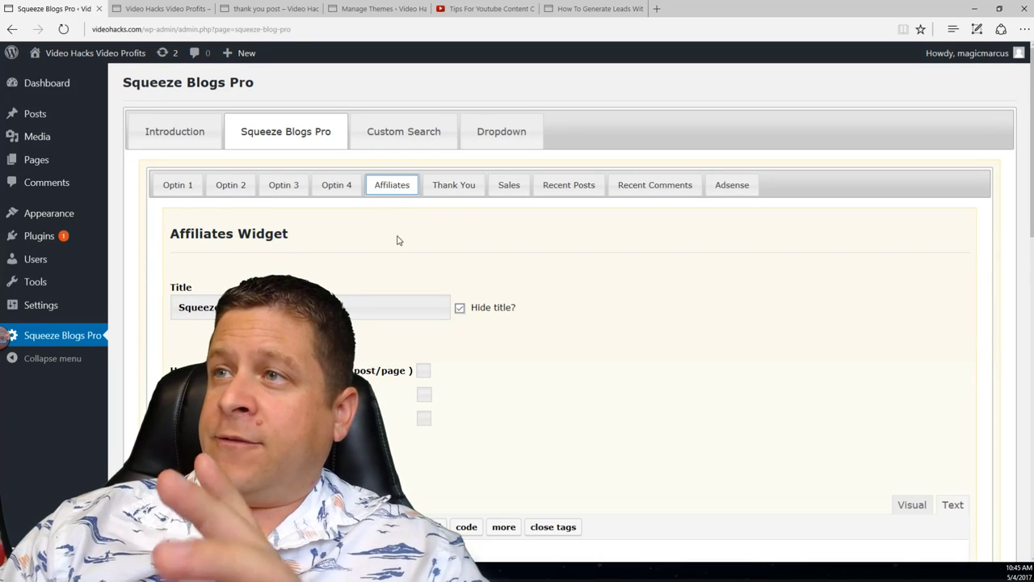
left_click(509, 187)
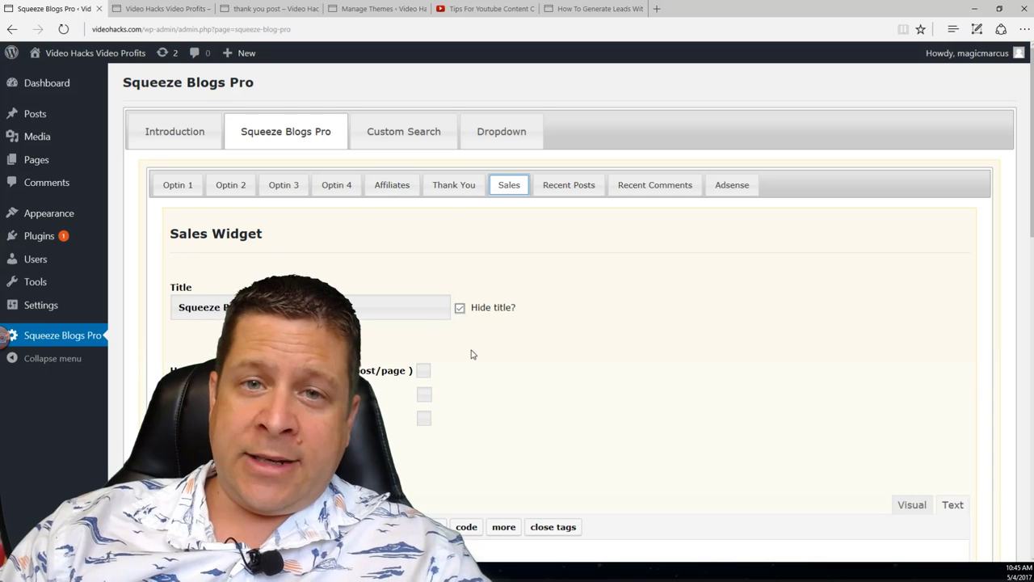
left_click(560, 188)
scroll(490, 317, "down", 2)
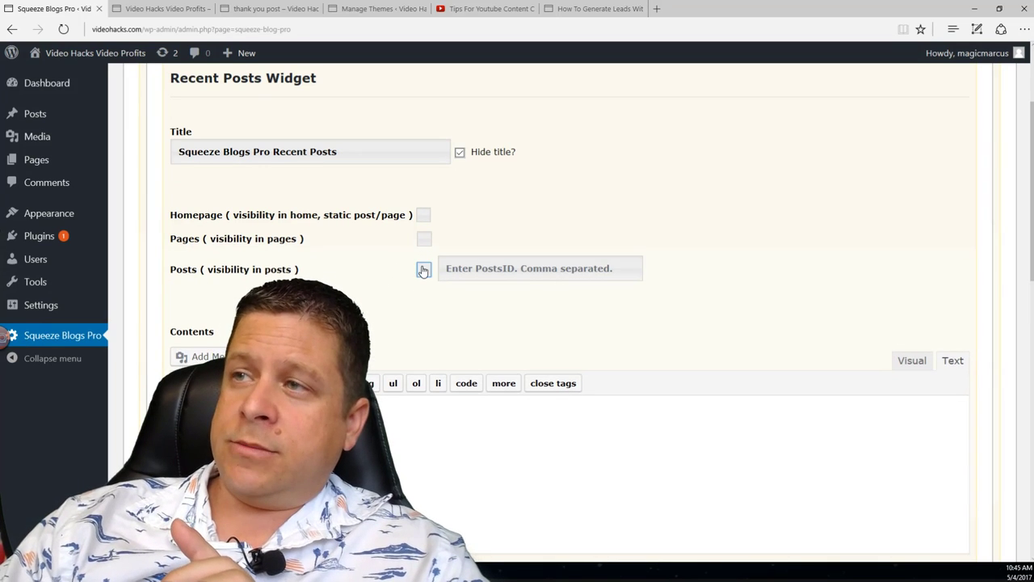
left_click(594, 9)
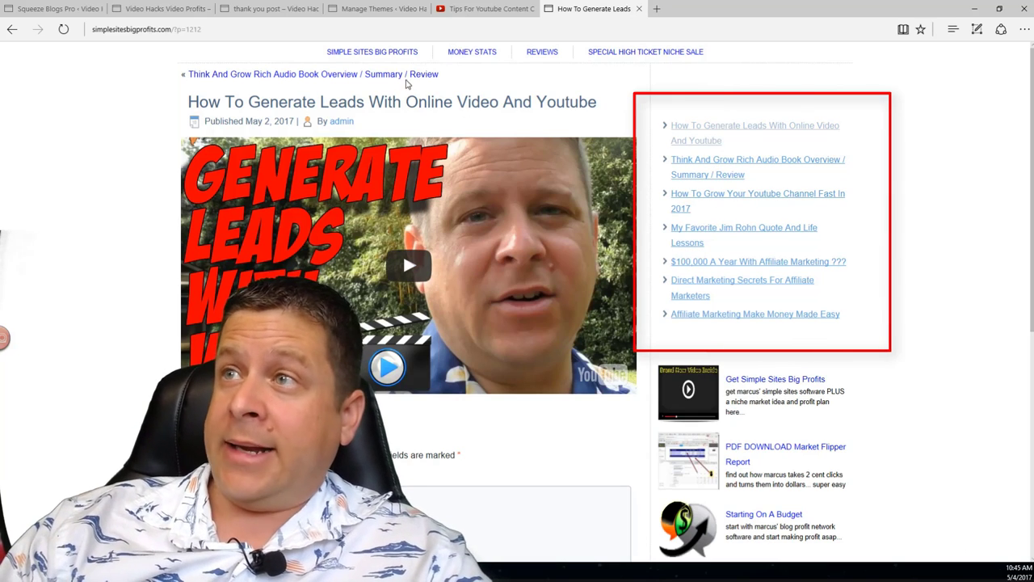
Play the Simple Sites Big Profits homepage video briefly, then return to Squeeze Blogs Pro settings.
left_click(398, 53)
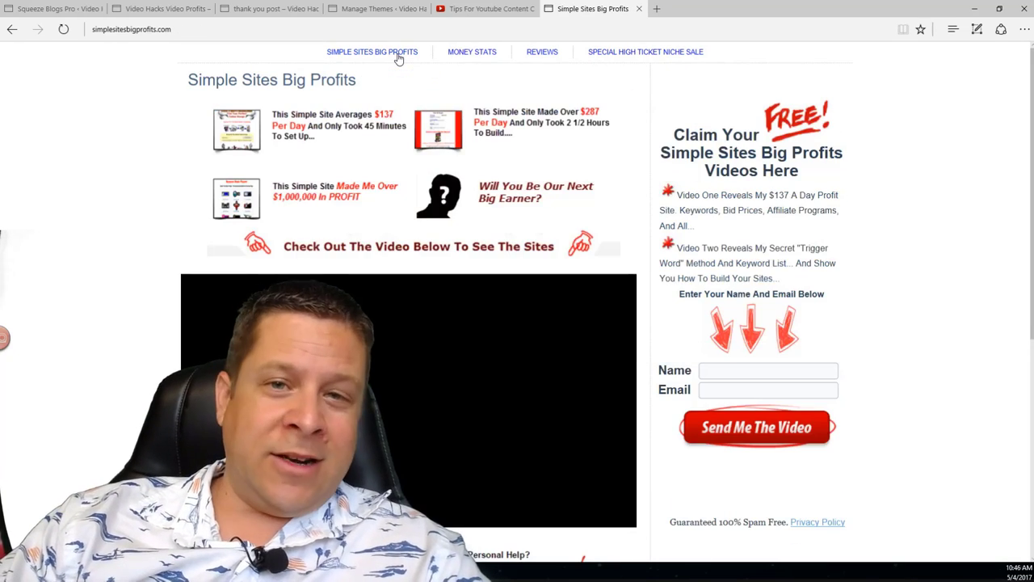
left_click(404, 417)
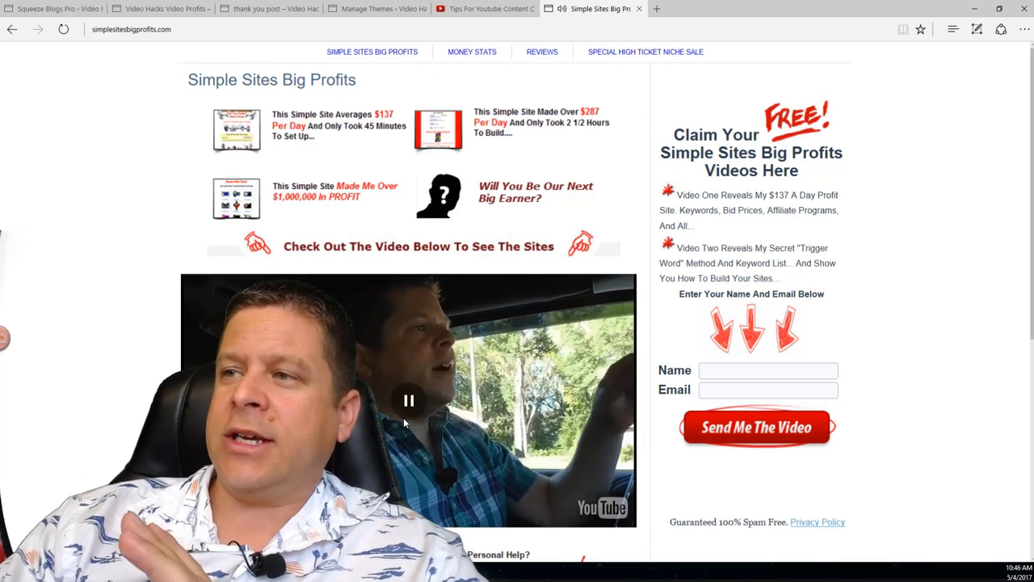
left_click(488, 9)
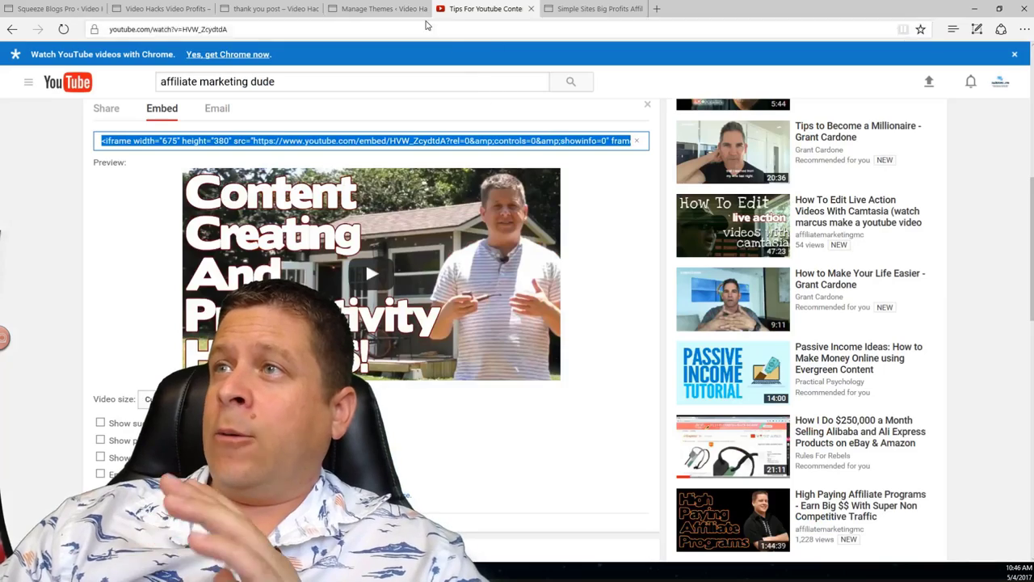
left_click(379, 8)
left_click(288, 7)
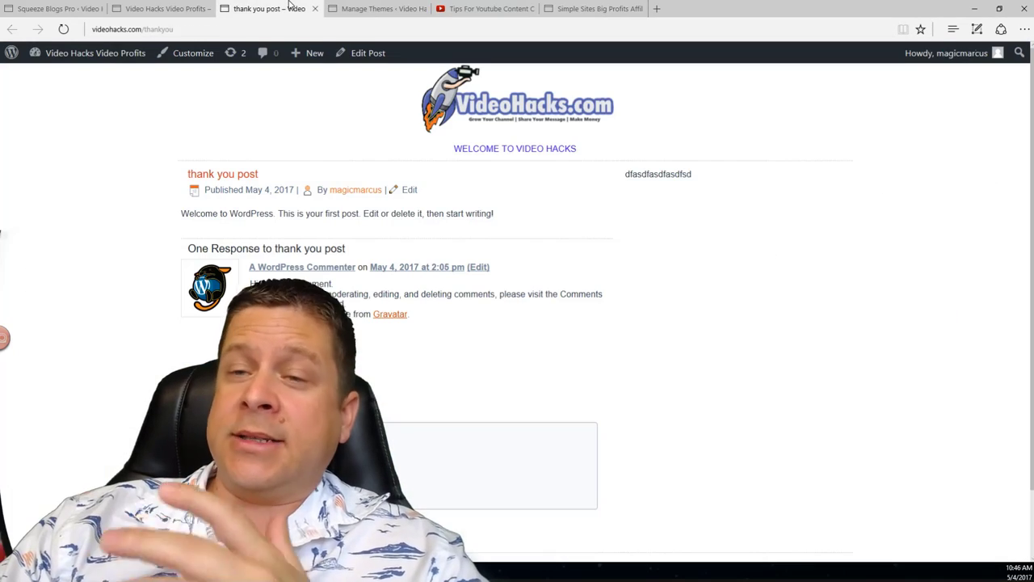
left_click(187, 7)
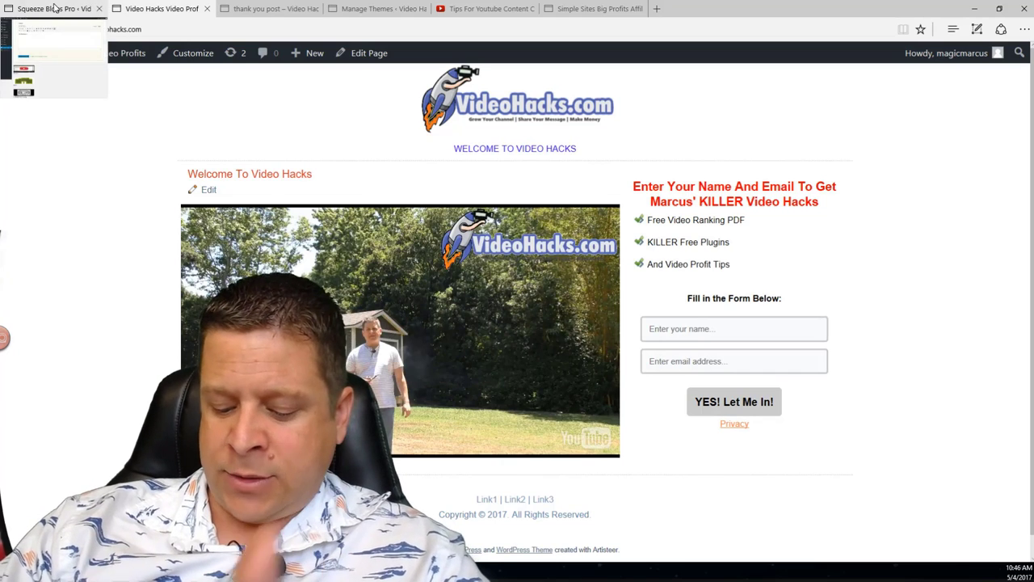
left_click(55, 8)
Check the Adsense widget settings, then reload the Video Hacks home page.
scroll(249, 227, "up", 2)
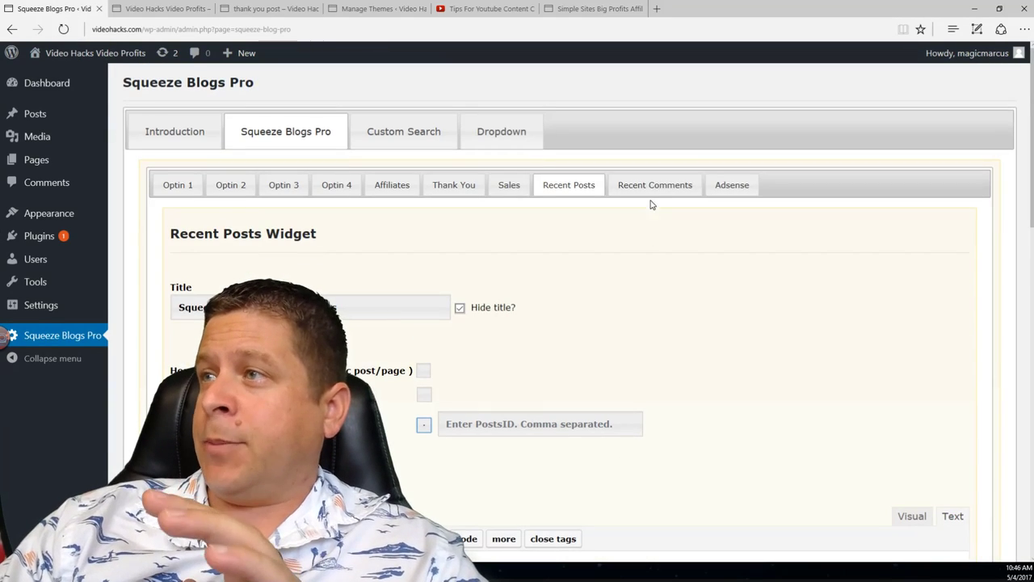
left_click(738, 183)
scroll(662, 247, "down", 3)
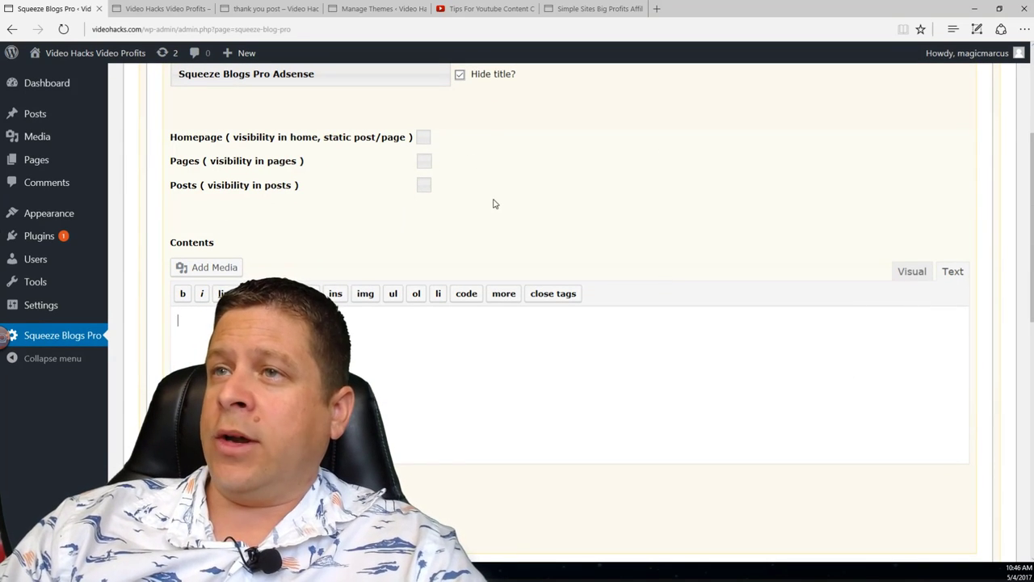
scroll(492, 203, "up", 3)
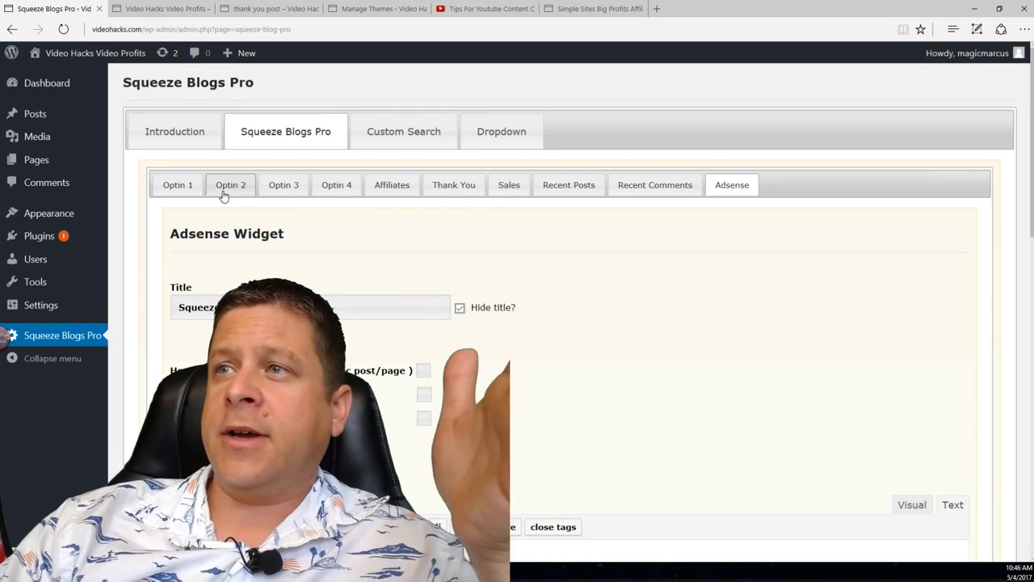
left_click(159, 22)
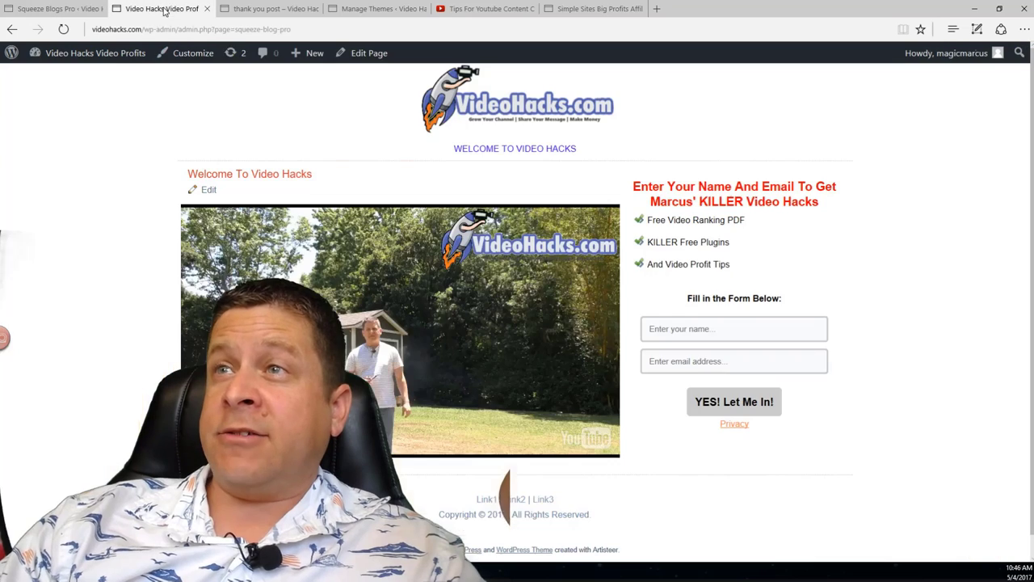
right_click(765, 127)
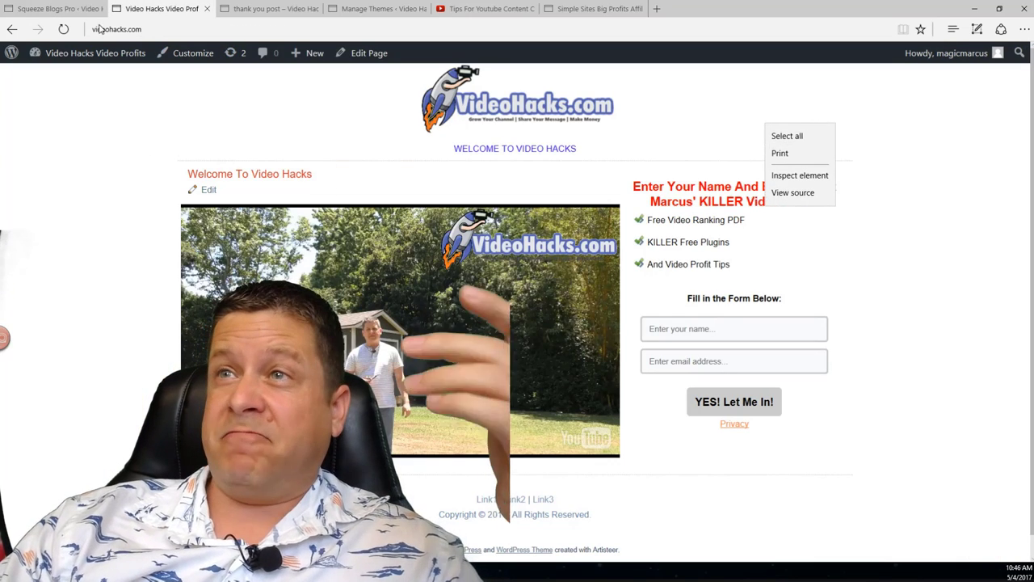
key("F5")
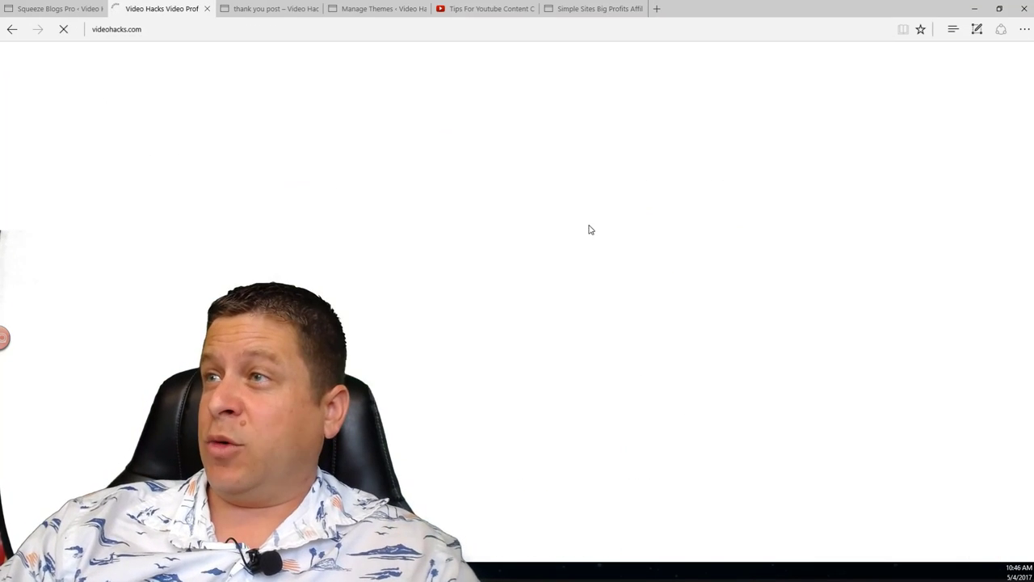